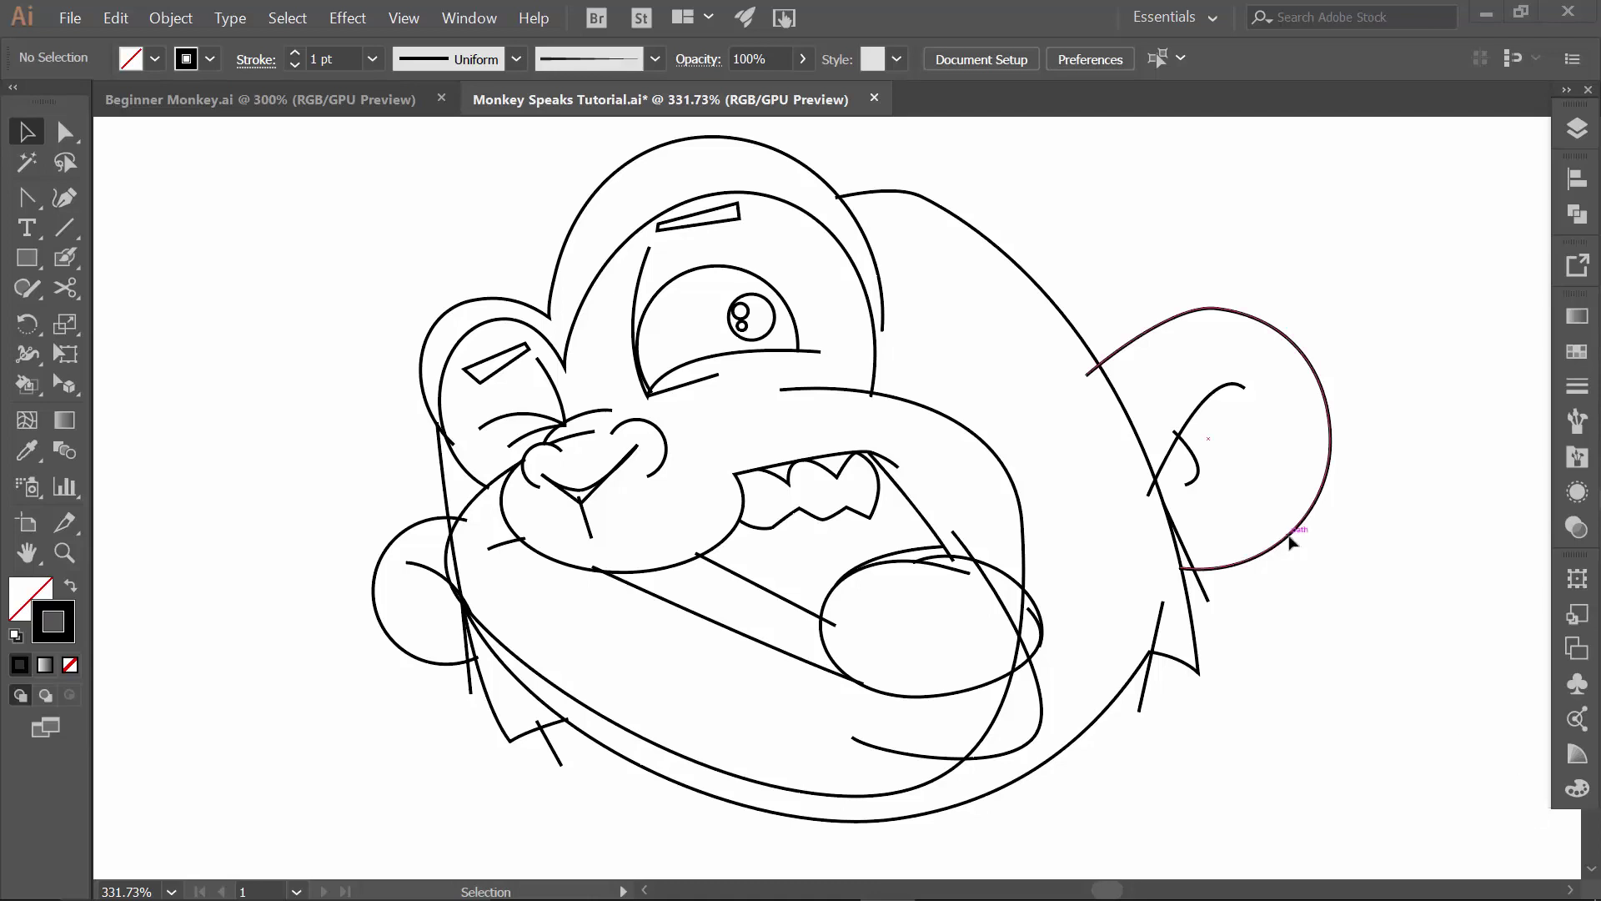
- Duplicate the INKING layer and rename the copy BRUSHES
click(1576, 130)
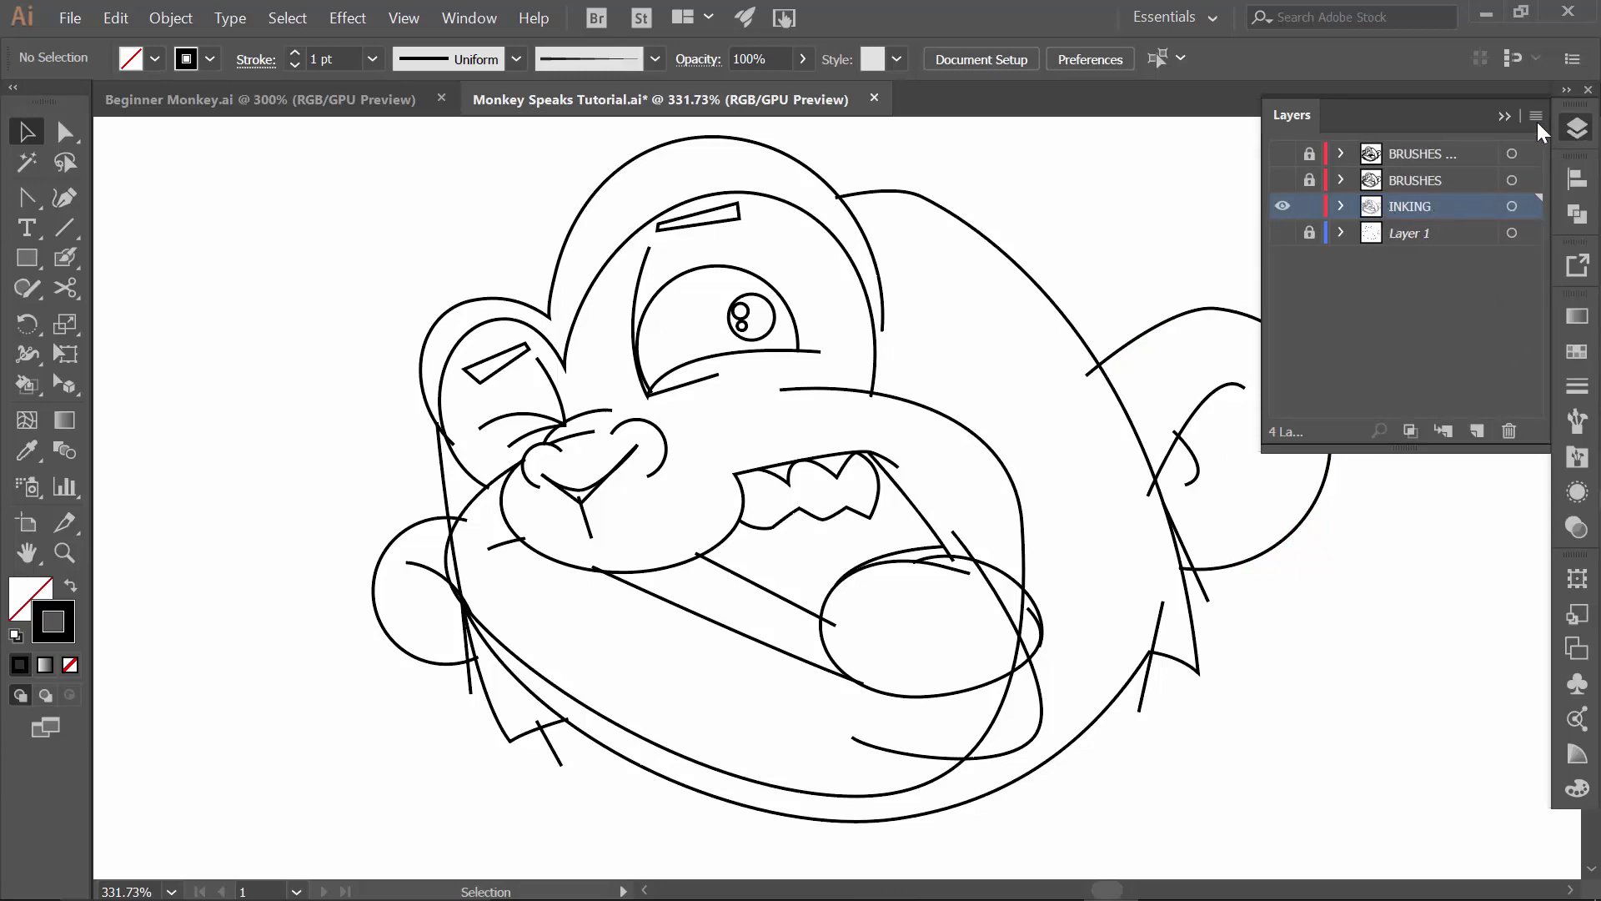
click(1536, 117)
click(1306, 167)
double_click(1409, 206)
text(BRU)
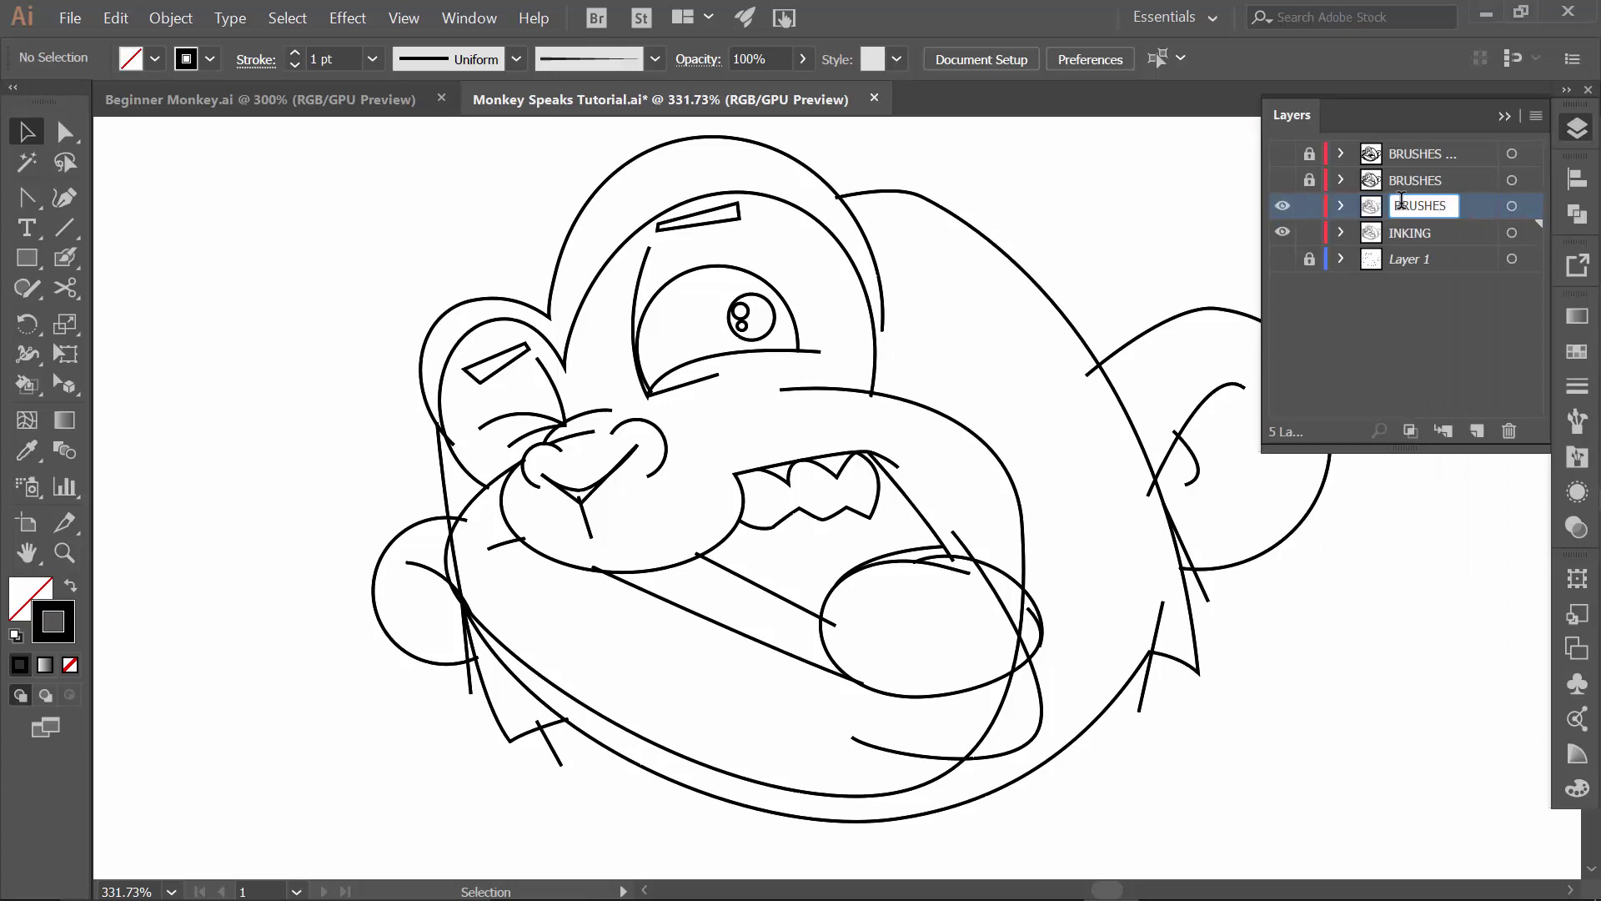
text(SHES)
key(Return)
- Lock and hide the original INKING layer, leaving the new BRUSHES copy visible
click(1309, 232)
click(1282, 232)
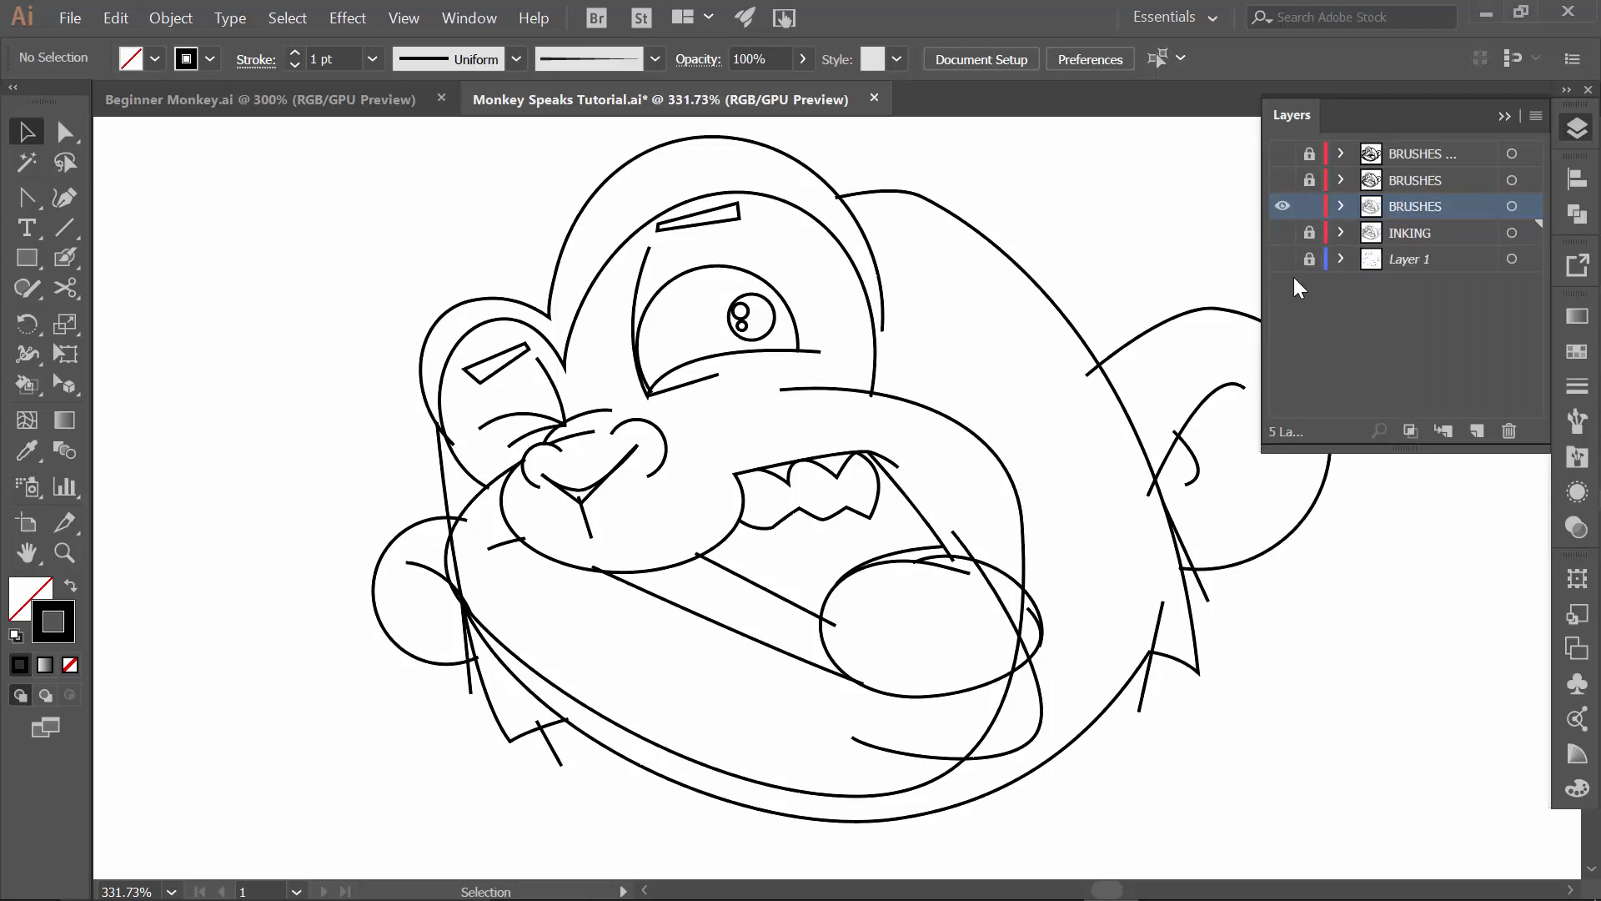
click(1505, 115)
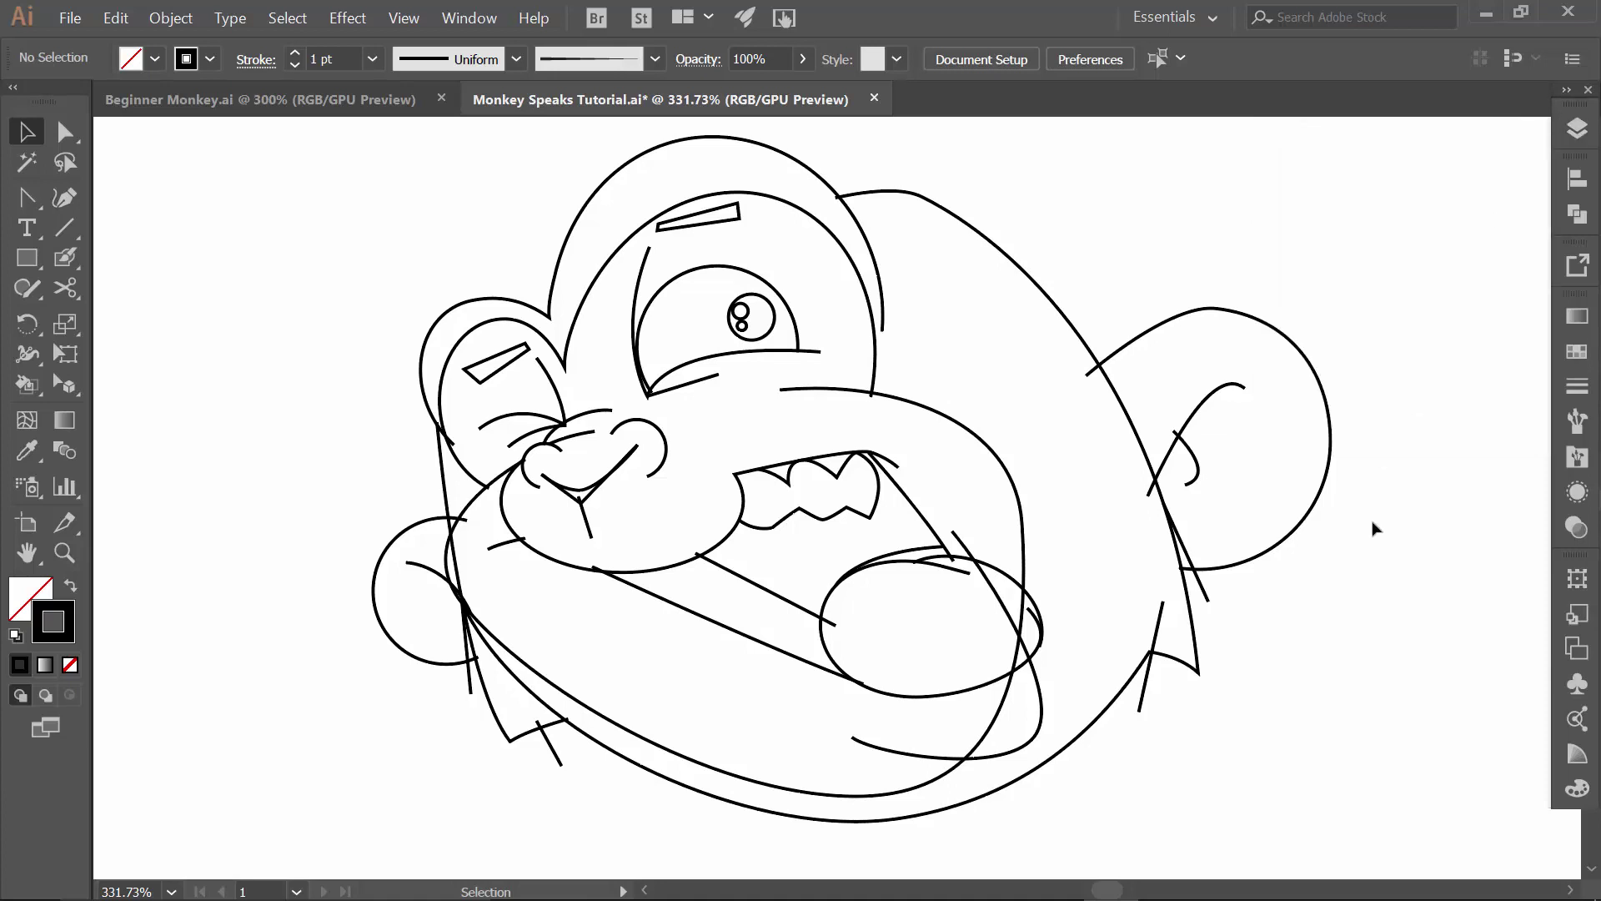
- Show the Cartoon Brushes Tinted library as a floating panel beside the monkey, sized to fit all its brushes
click(1577, 456)
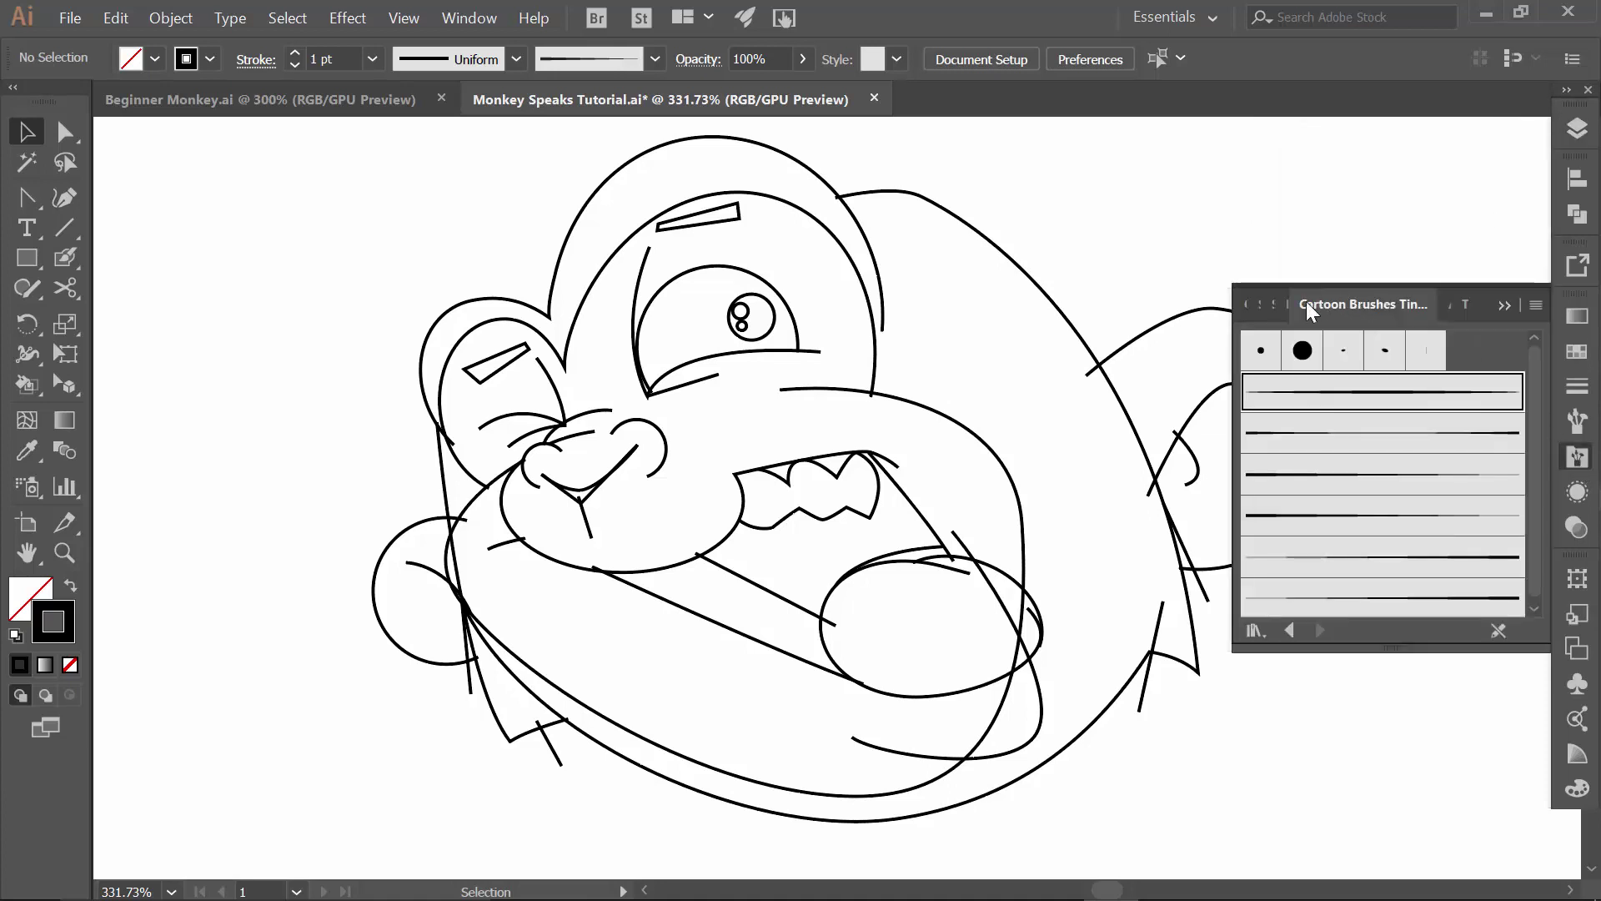
mouse_move(1330, 302)
mouse_down()
mouse_move(1281, 189)
mouse_move(1367, 135)
mouse_up()
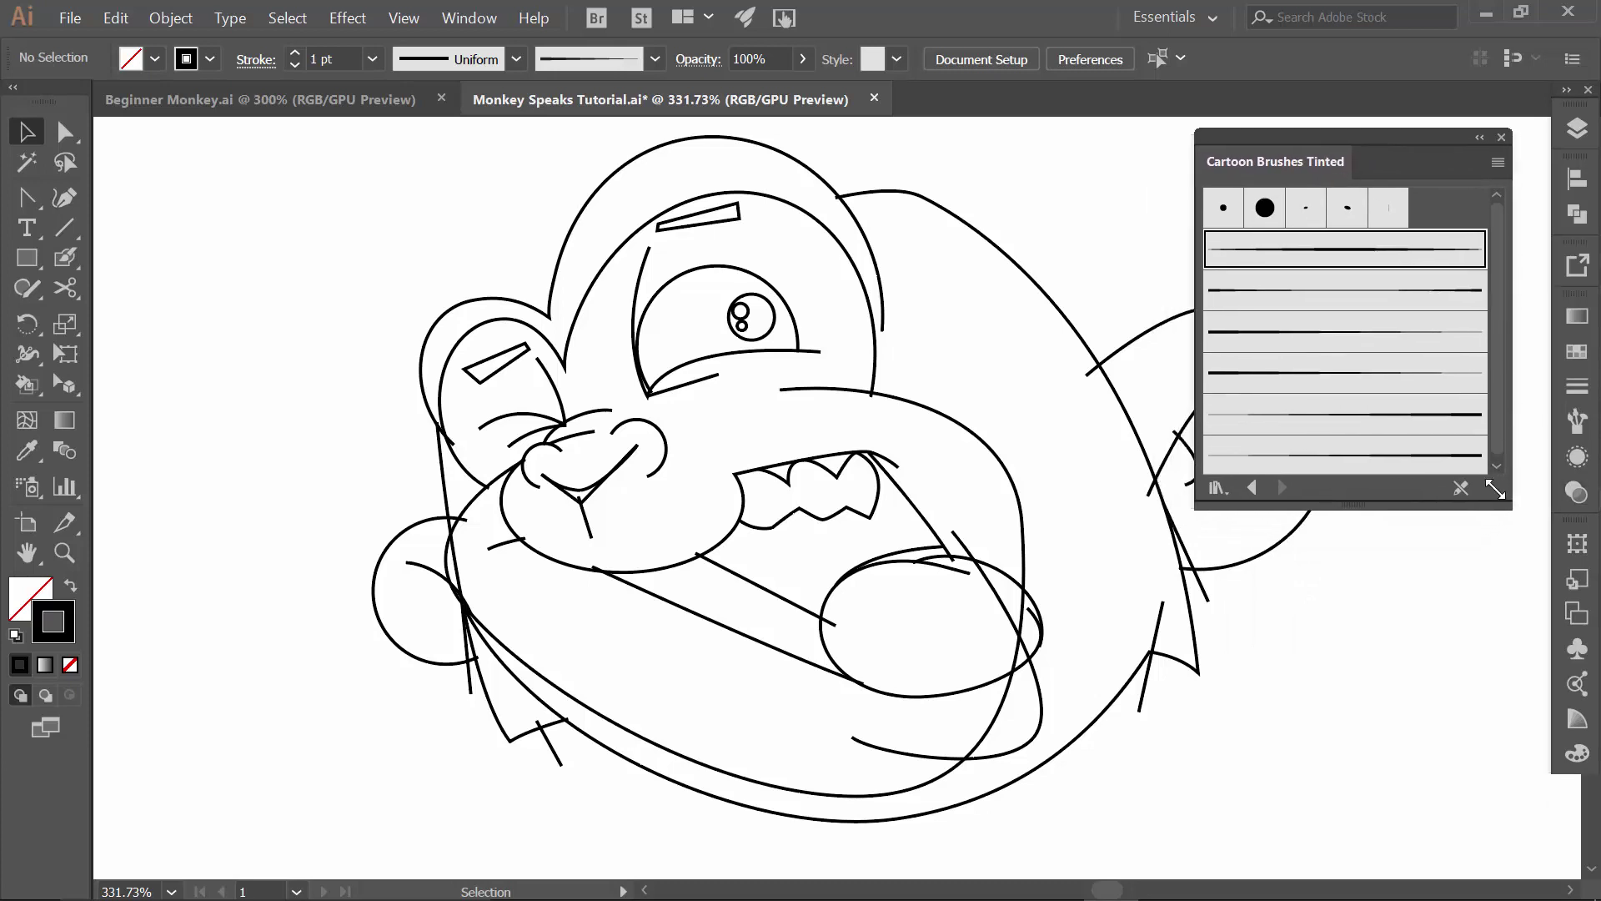
drag(1494, 487, 1499, 527)
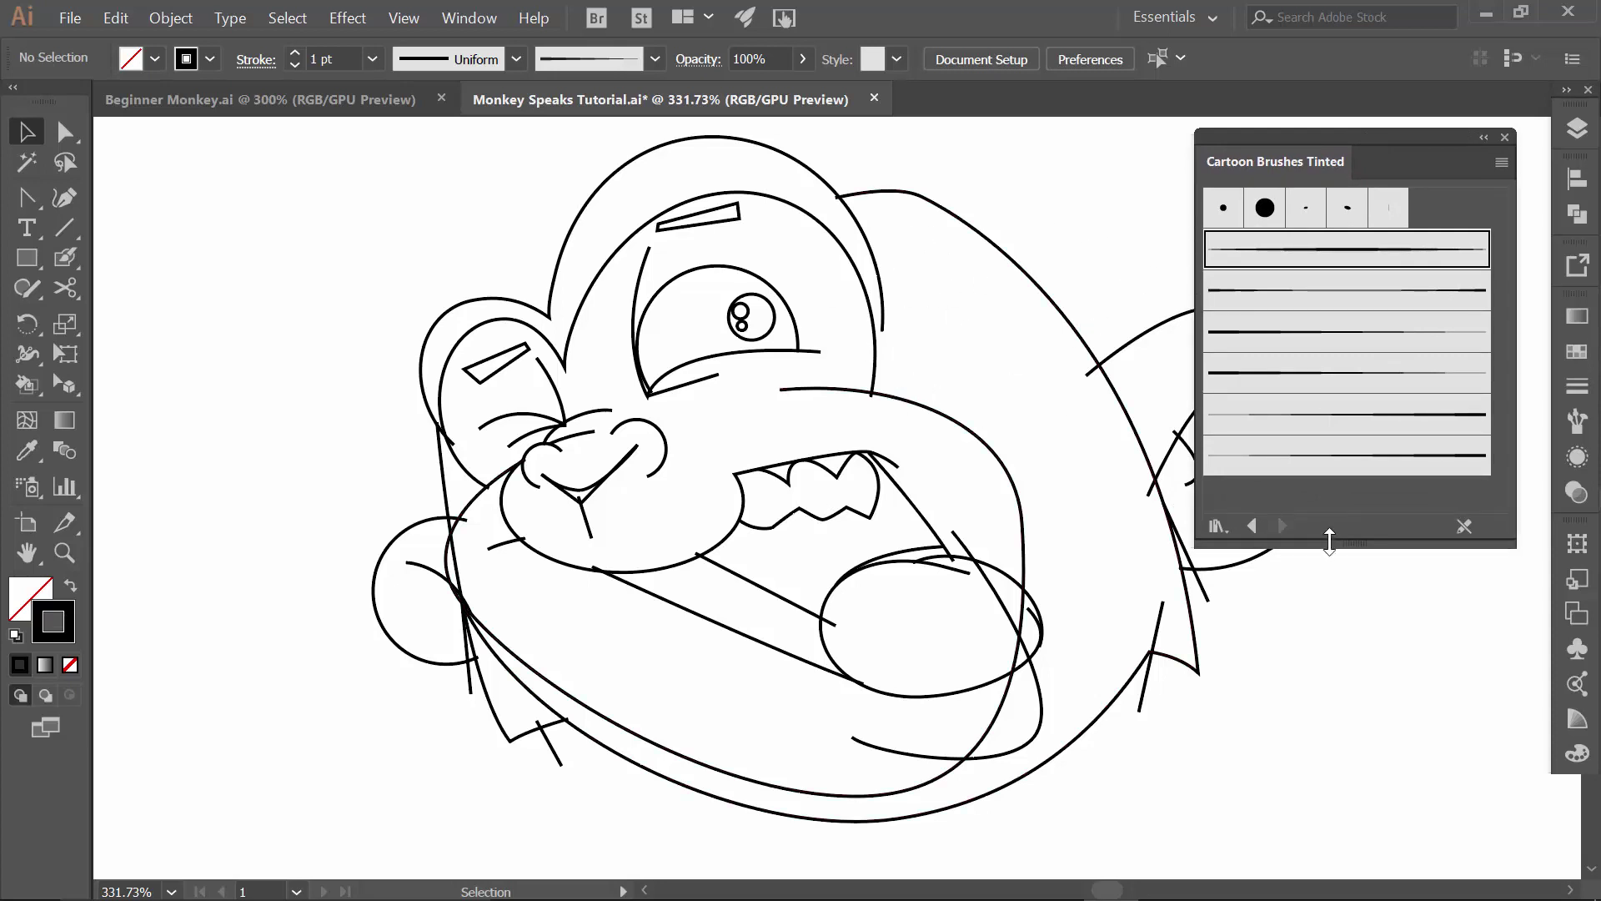
drag(1330, 541, 1331, 507)
- Apply the fourth Cartoon Brushes Tinted art brush to the long inner curve of the large ear at 3 pt
mouse_move(953, 490)
mouse_down()
mouse_move(887, 463)
mouse_move(837, 500)
mouse_move(786, 475)
mouse_up()
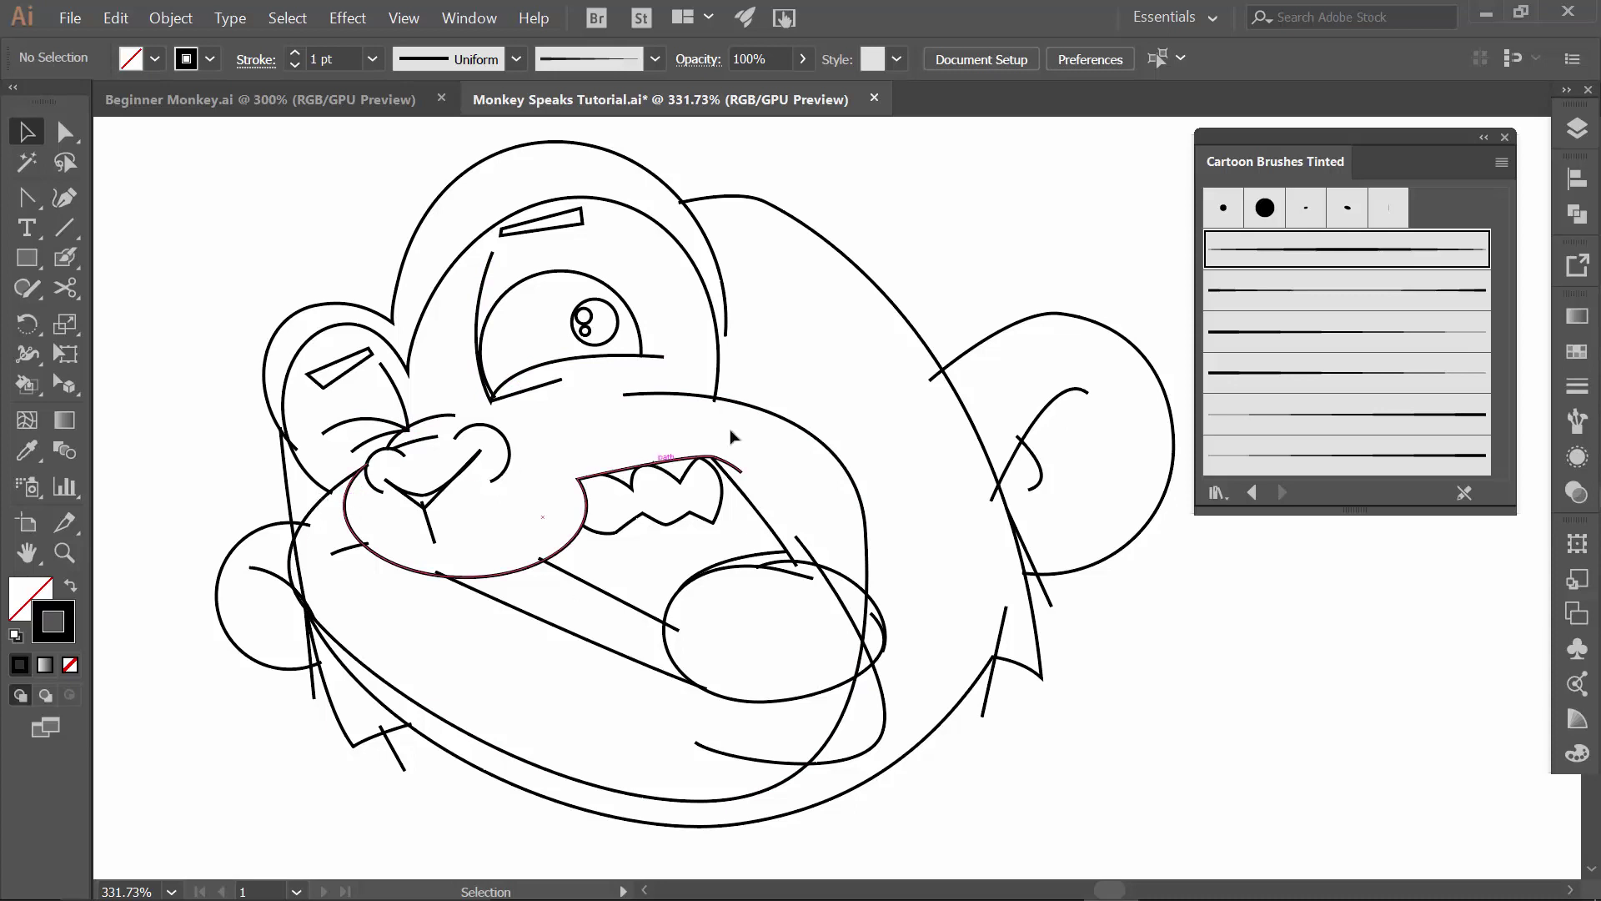
click(1061, 397)
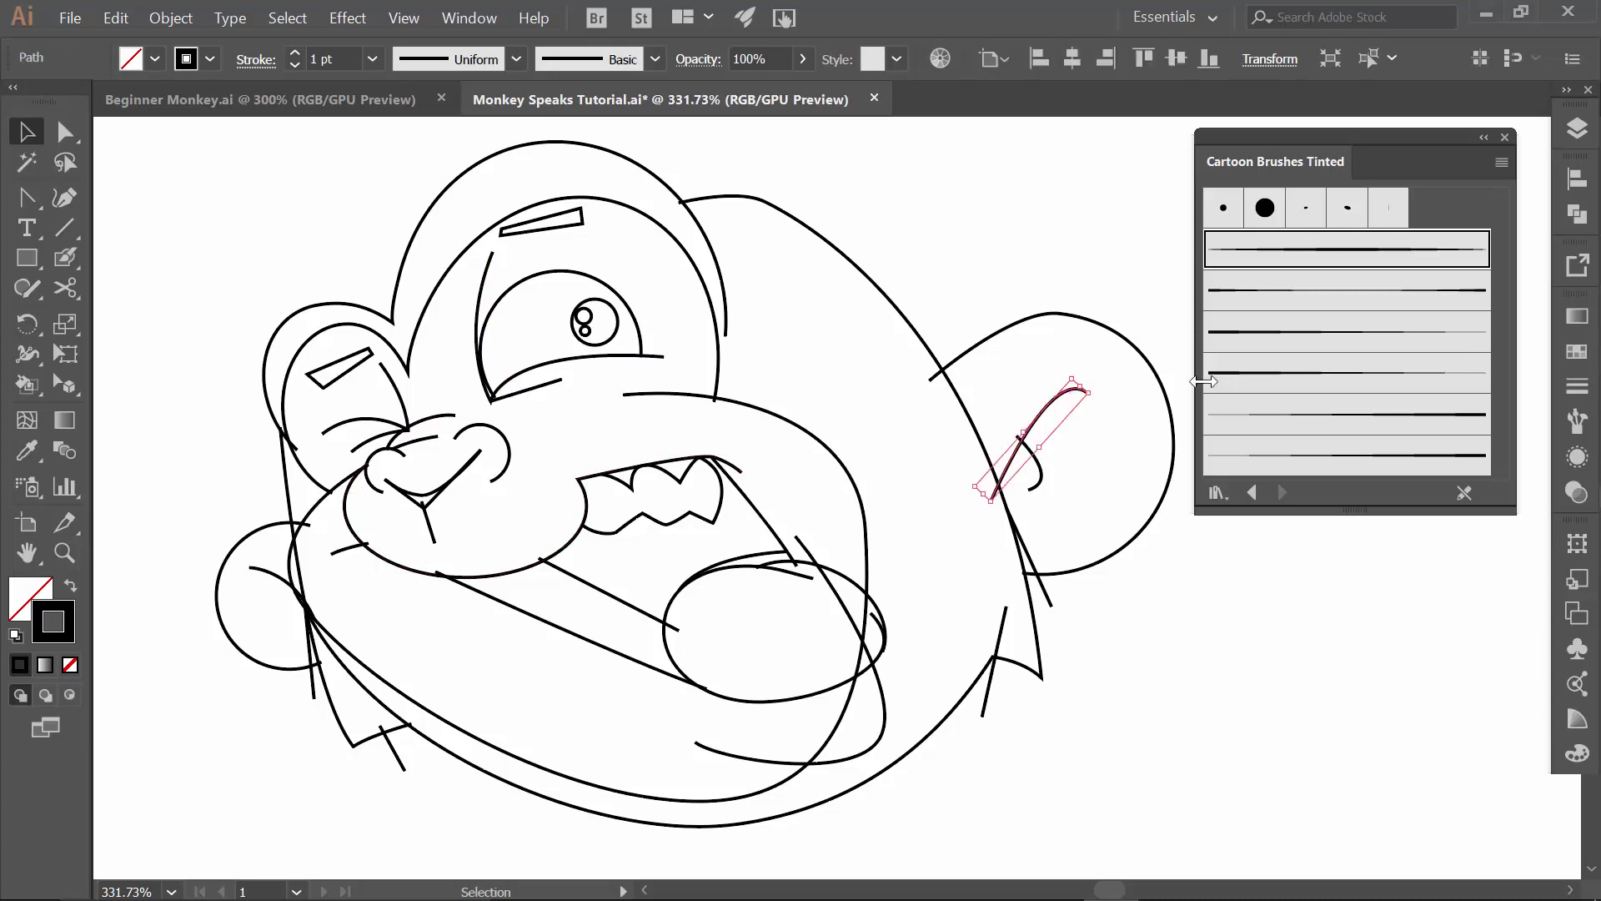
click(1257, 375)
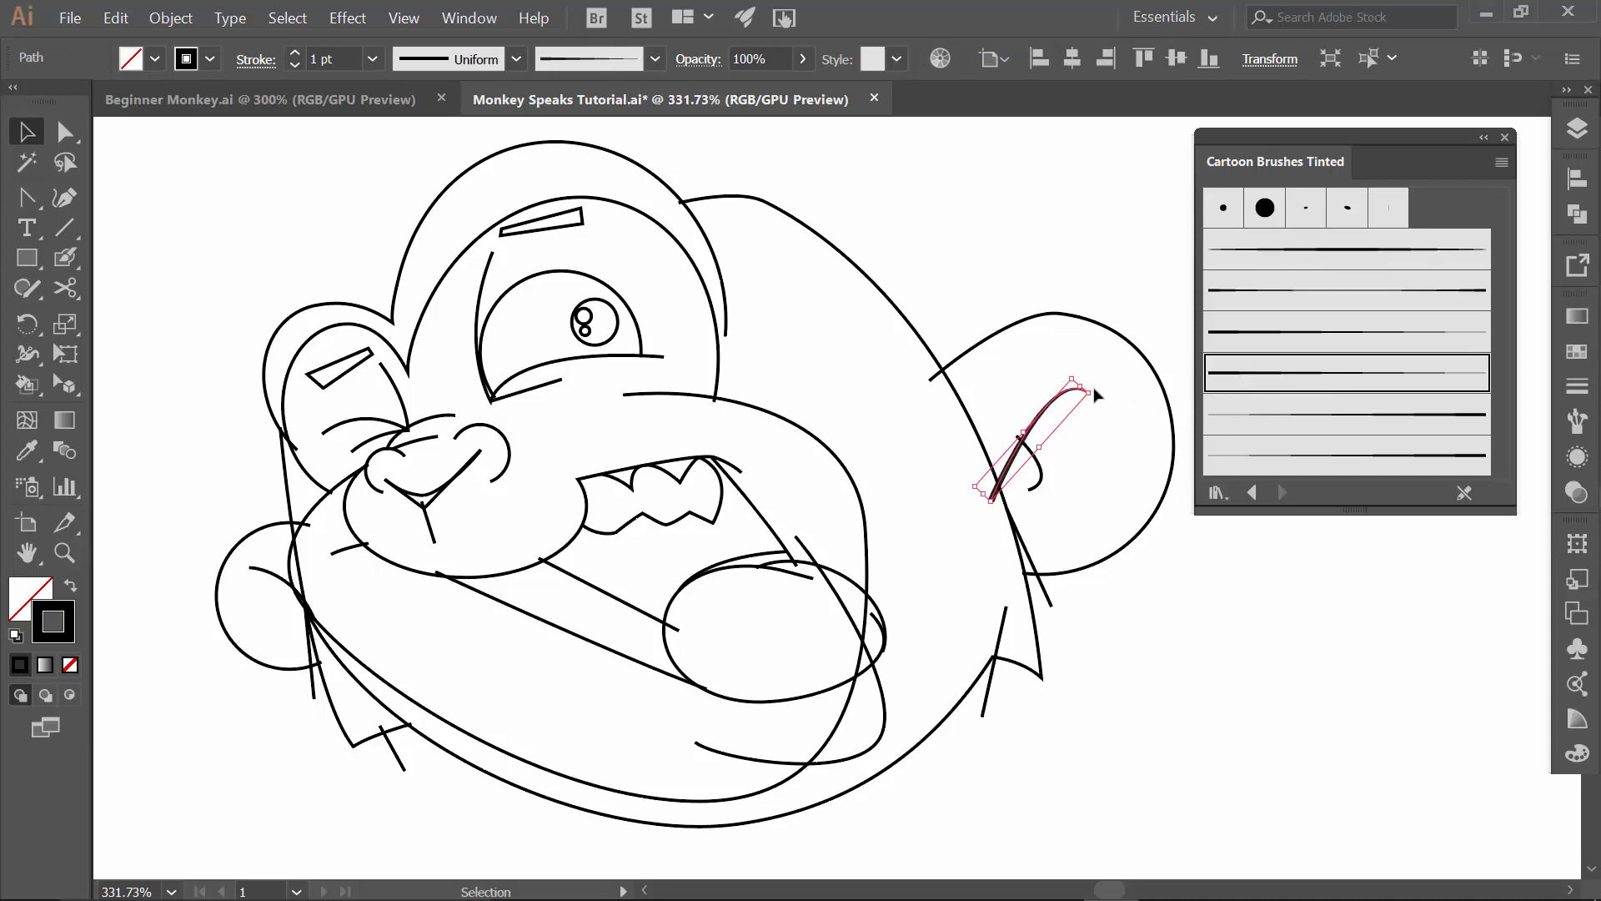
click(294, 52)
- Apply the fourth tinted art brush to the short inner fold of the large ear with a 6 pt stroke
click(294, 53)
click(879, 455)
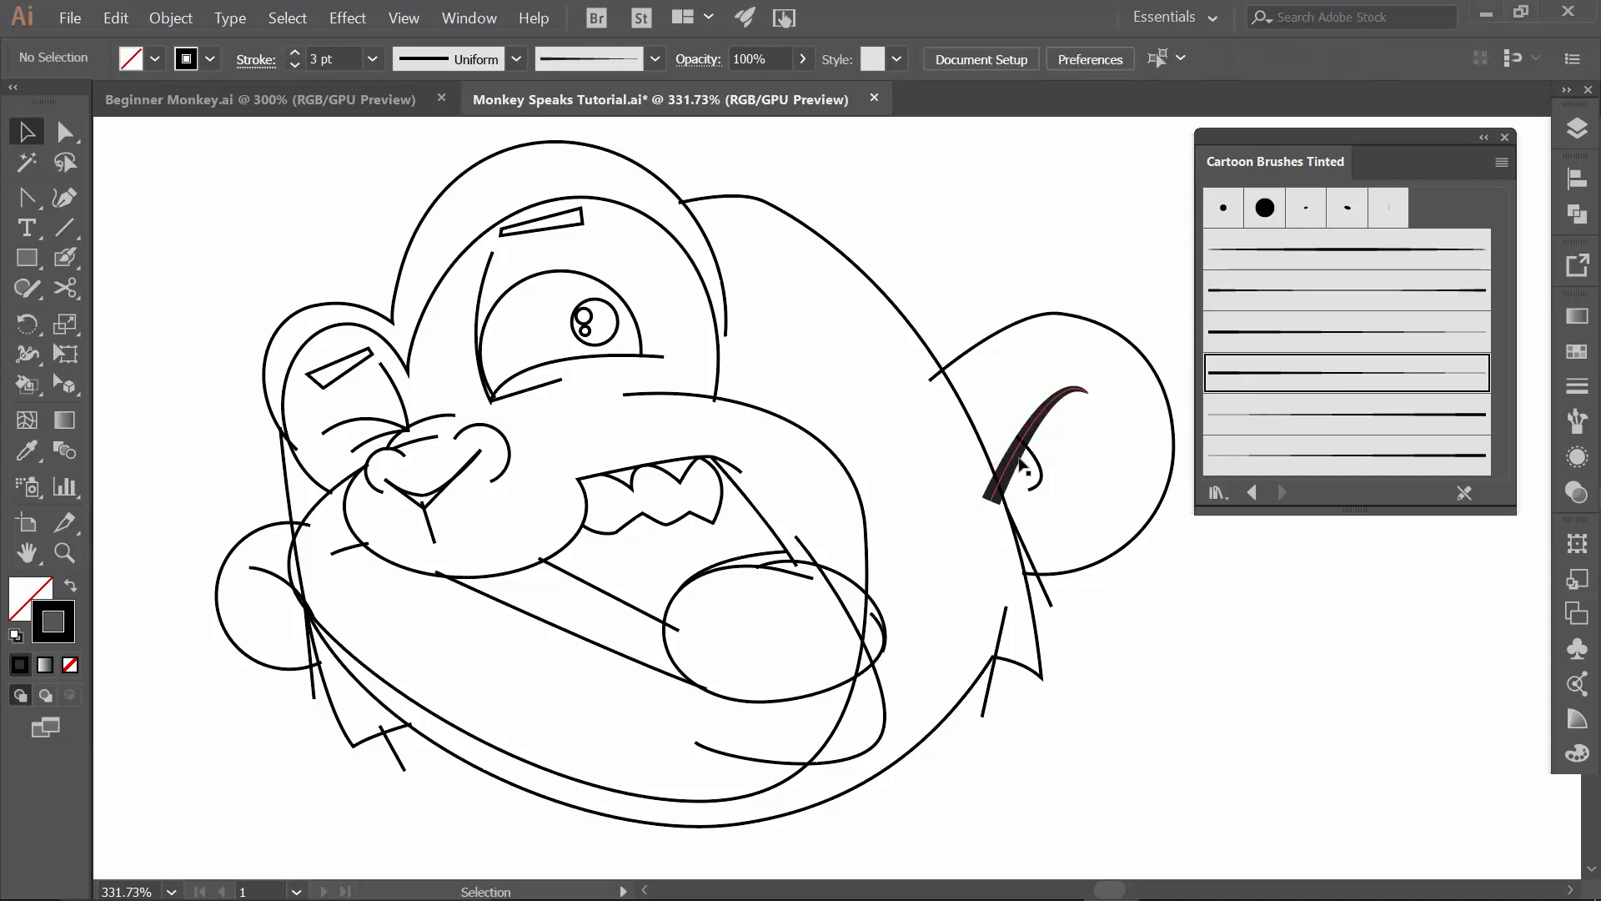
click(1033, 463)
click(1269, 372)
click(295, 52)
click(295, 53)
click(294, 52)
click(295, 53)
click(295, 52)
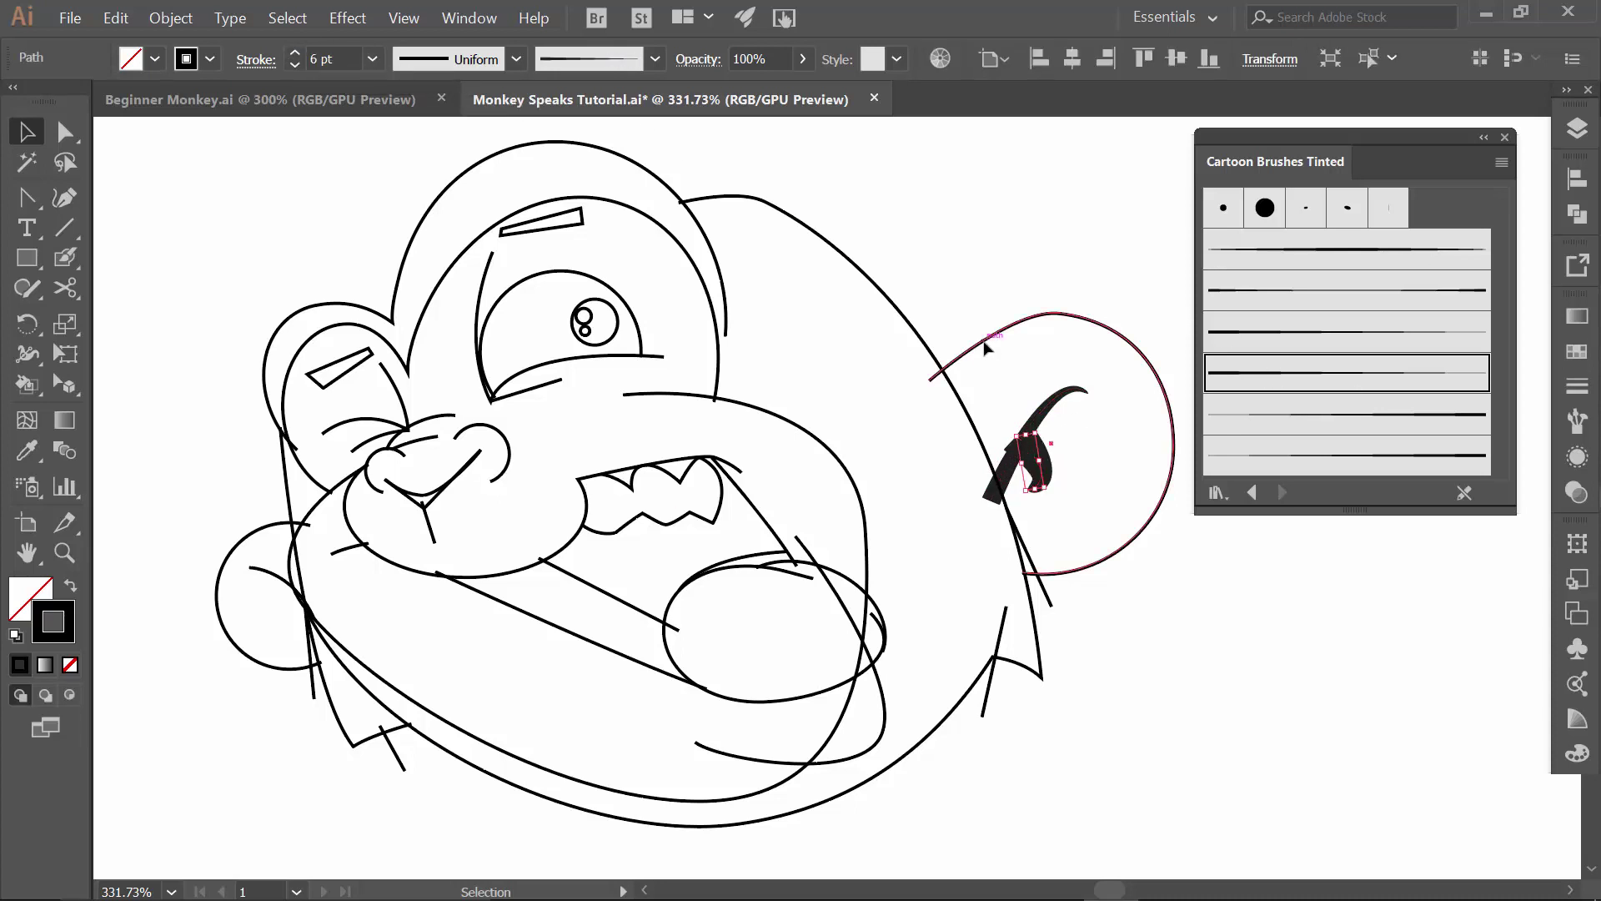
- Thicken the large ear's outer outline to just over 8 pt, keeping the Basic brush
click(949, 362)
click(293, 53)
click(293, 53)
click(293, 52)
click(294, 52)
click(294, 52)
click(294, 52)
click(294, 52)
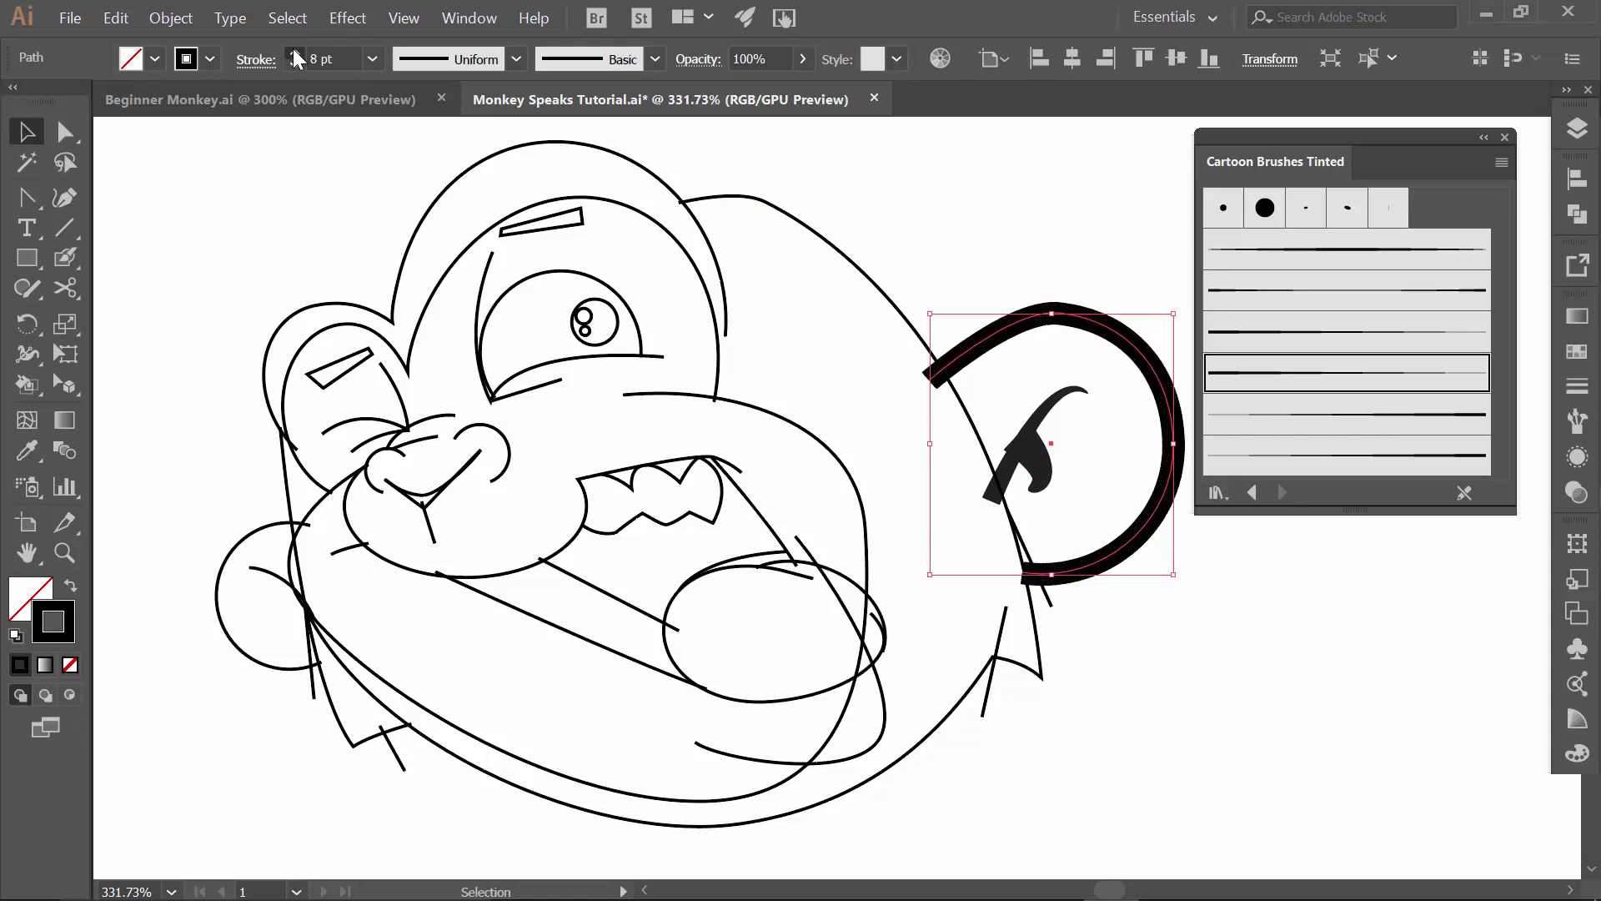
- Set the smaller ear's outer outline to a 7 pt stroke
click(294, 52)
click(224, 568)
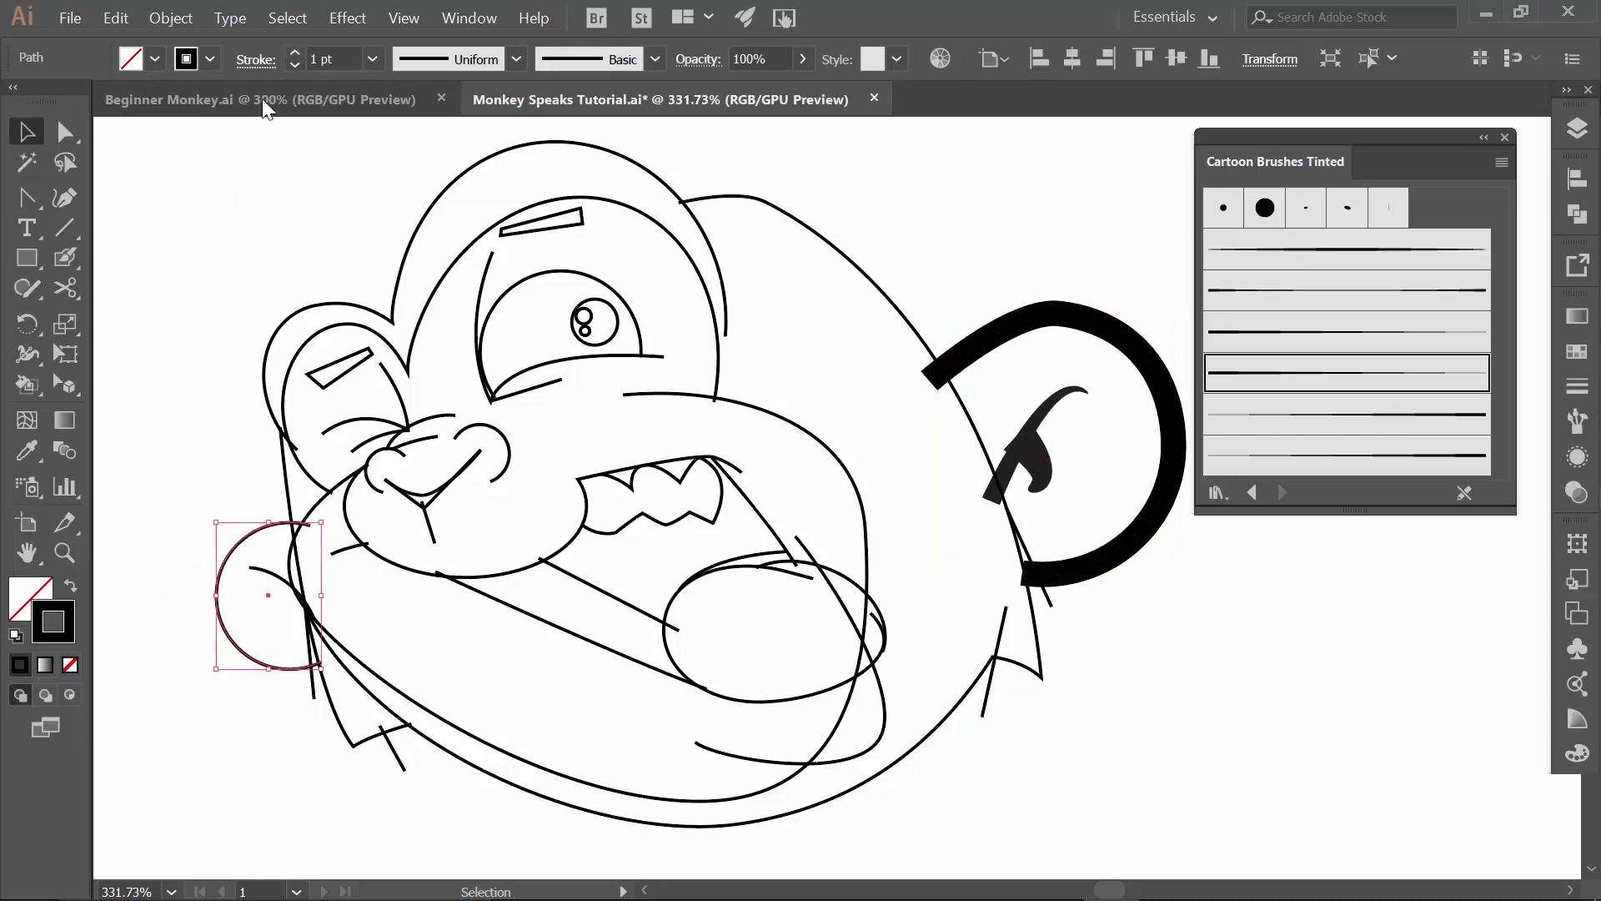
click(294, 53)
click(294, 53)
click(294, 52)
click(294, 52)
click(294, 53)
click(294, 53)
click(236, 534)
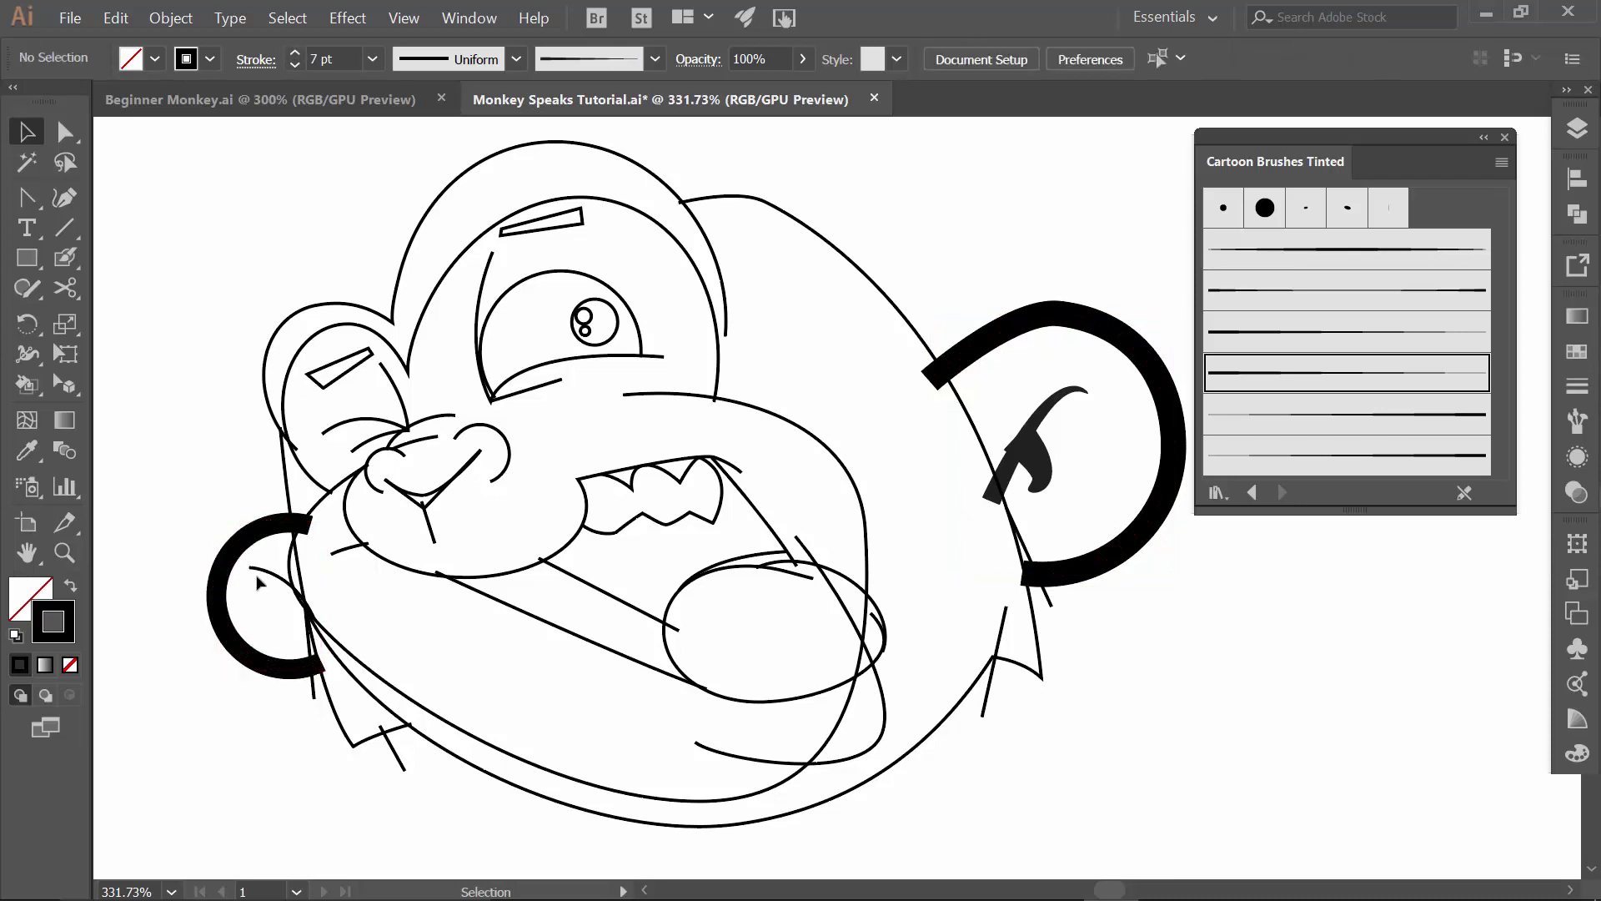
- Apply Art Brush 5 to the smaller ear's inner curve and set its stroke to 3 pt
click(260, 566)
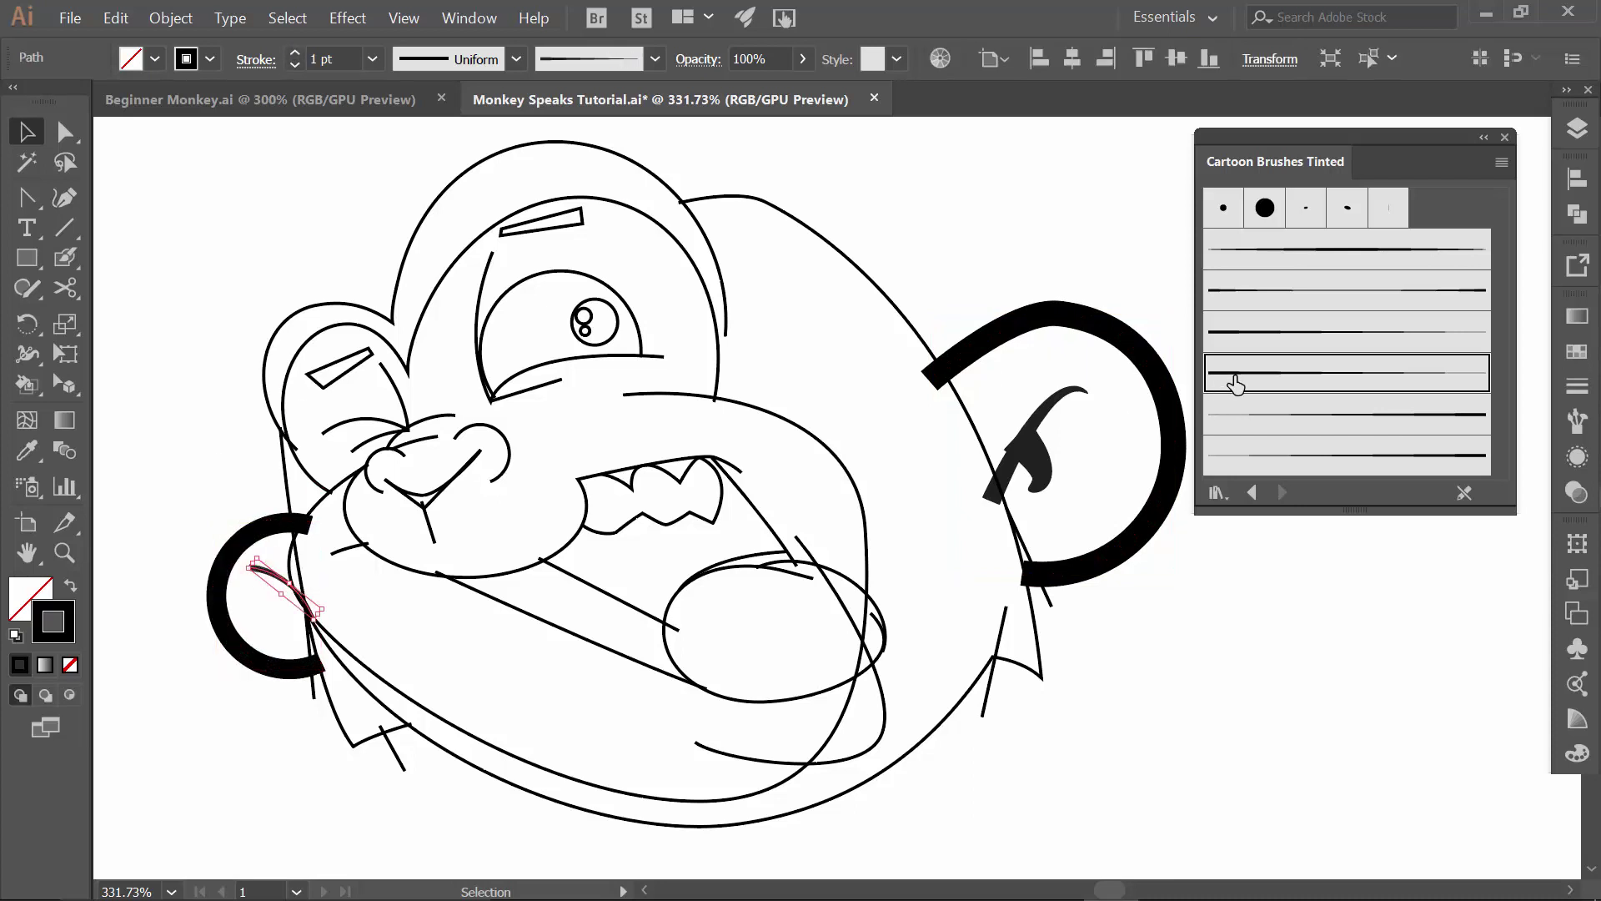
click(1286, 417)
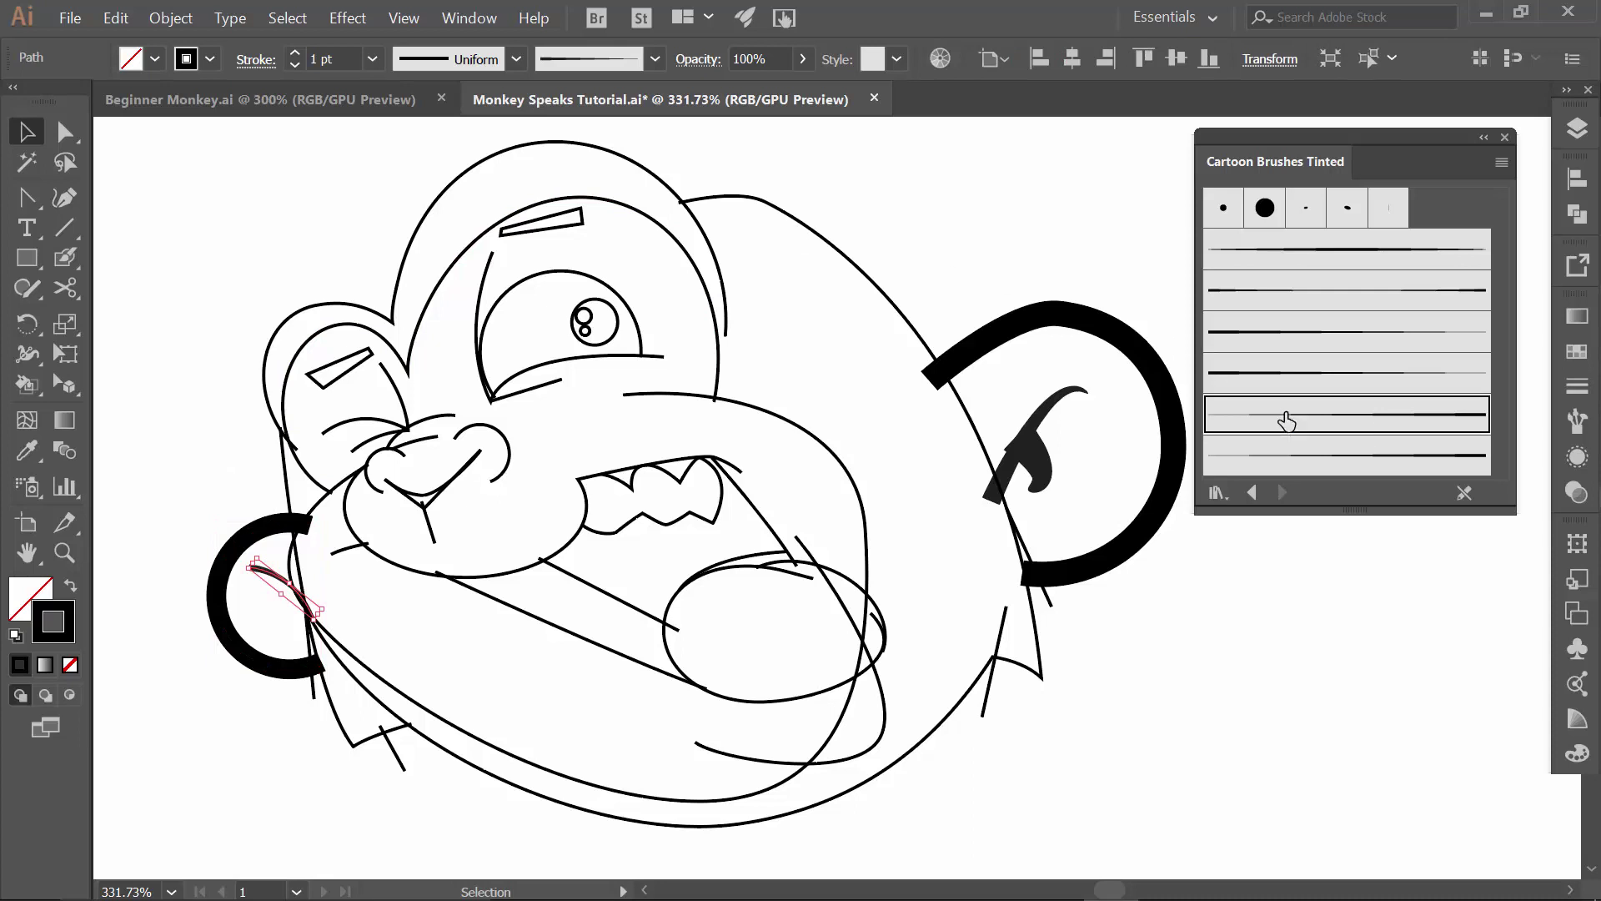
click(294, 52)
click(294, 53)
click(176, 449)
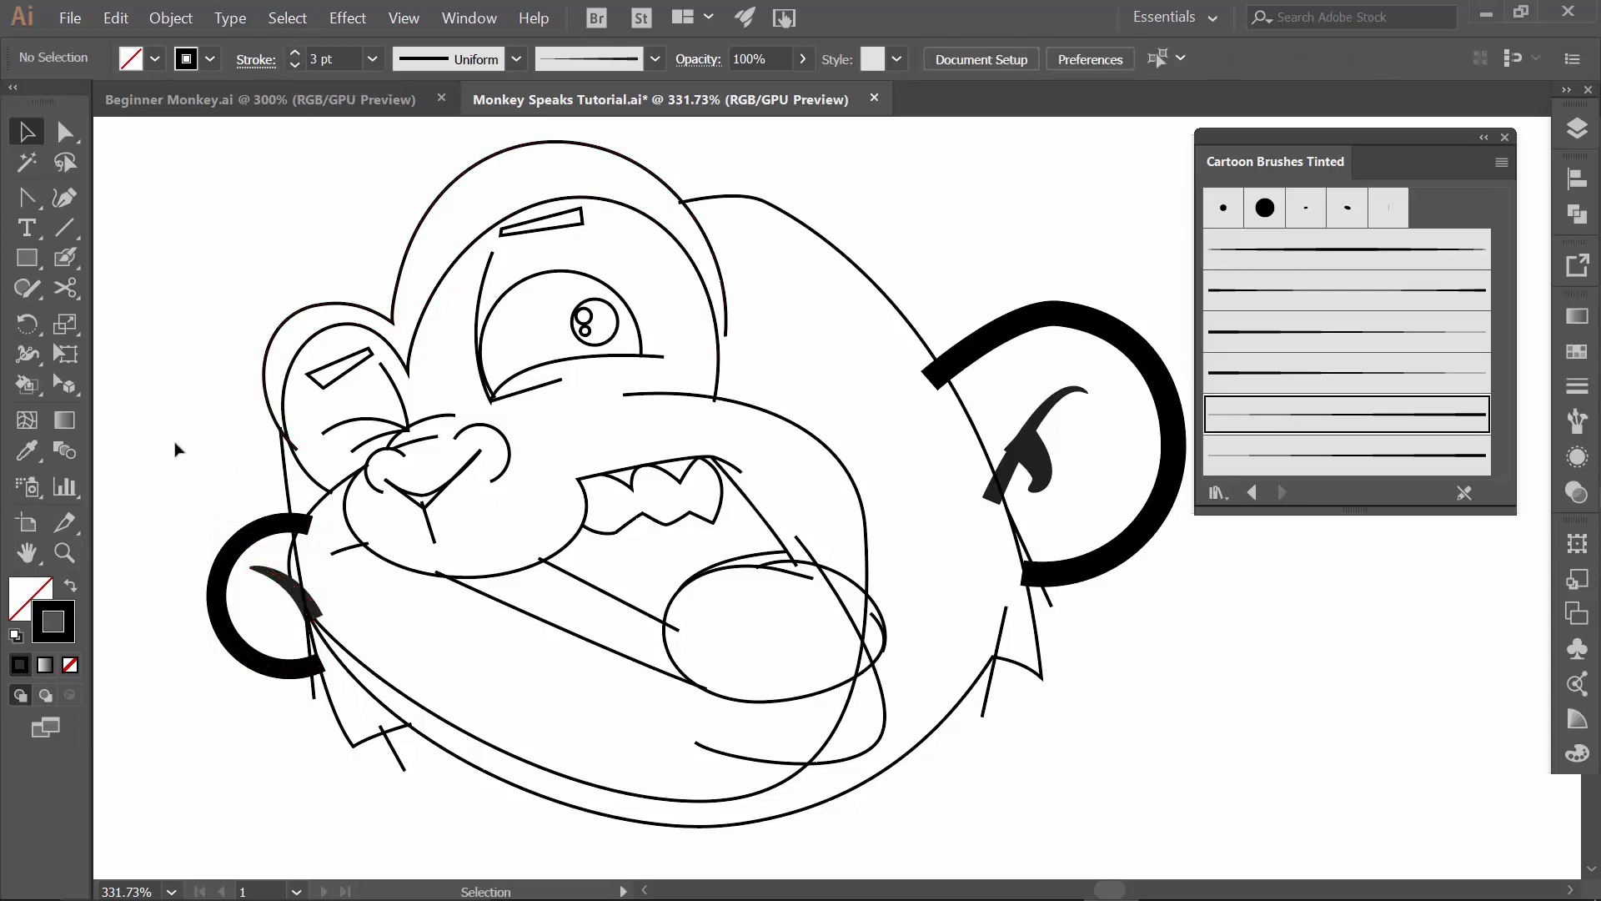
- Apply Art Brush 5 to the large muzzle outline around the mouth and set its stroke to 4 pt
click(330, 502)
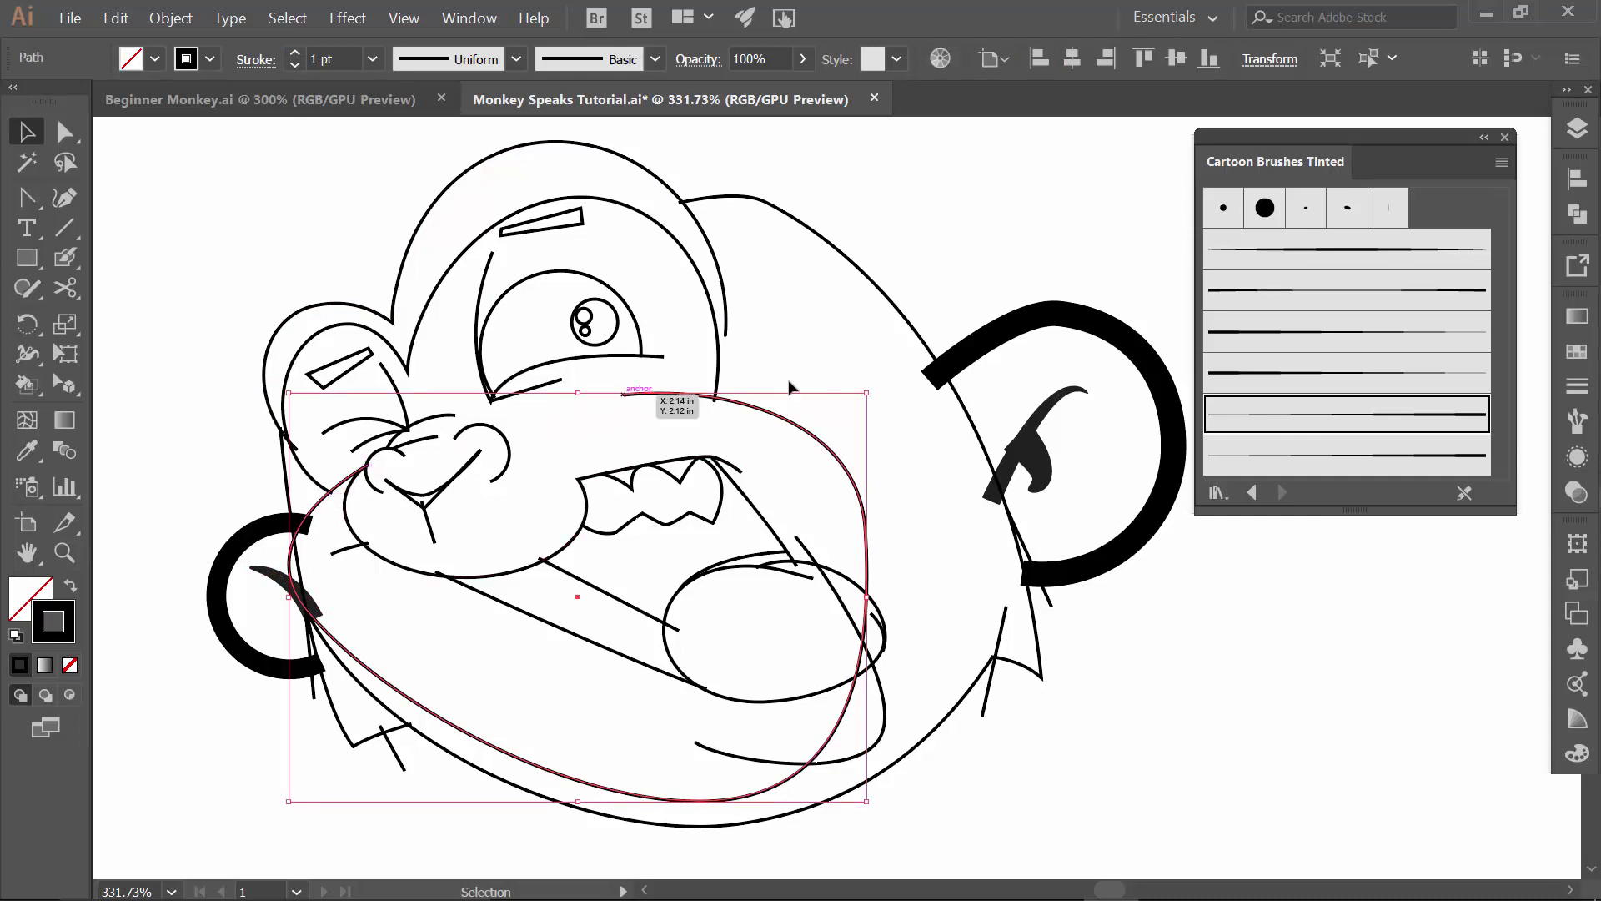
click(1257, 378)
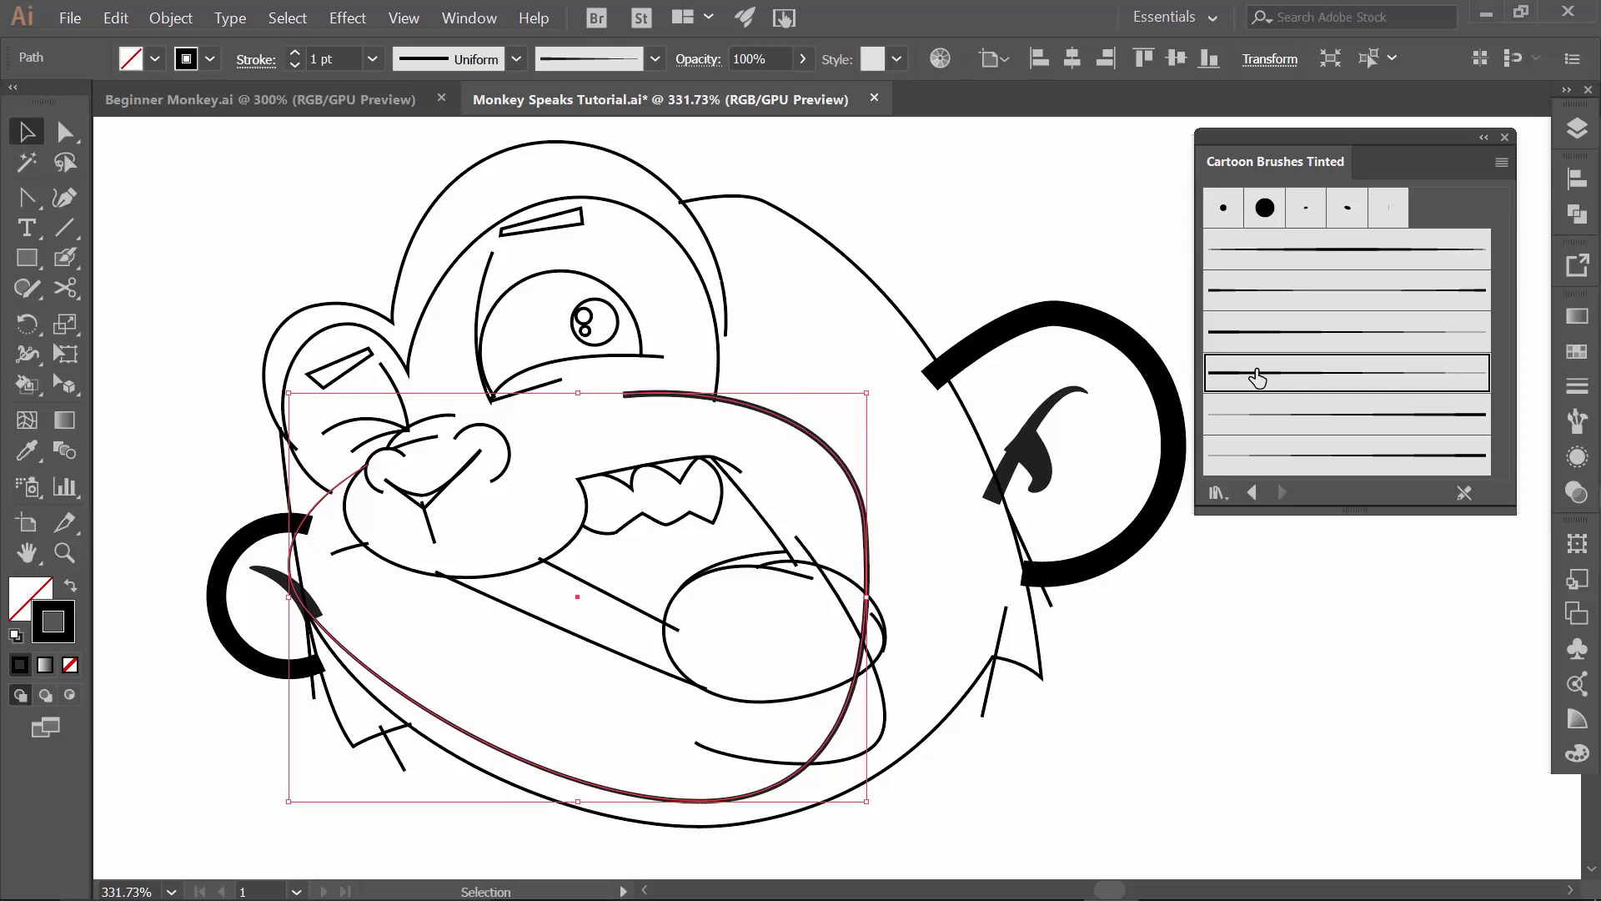
click(1288, 414)
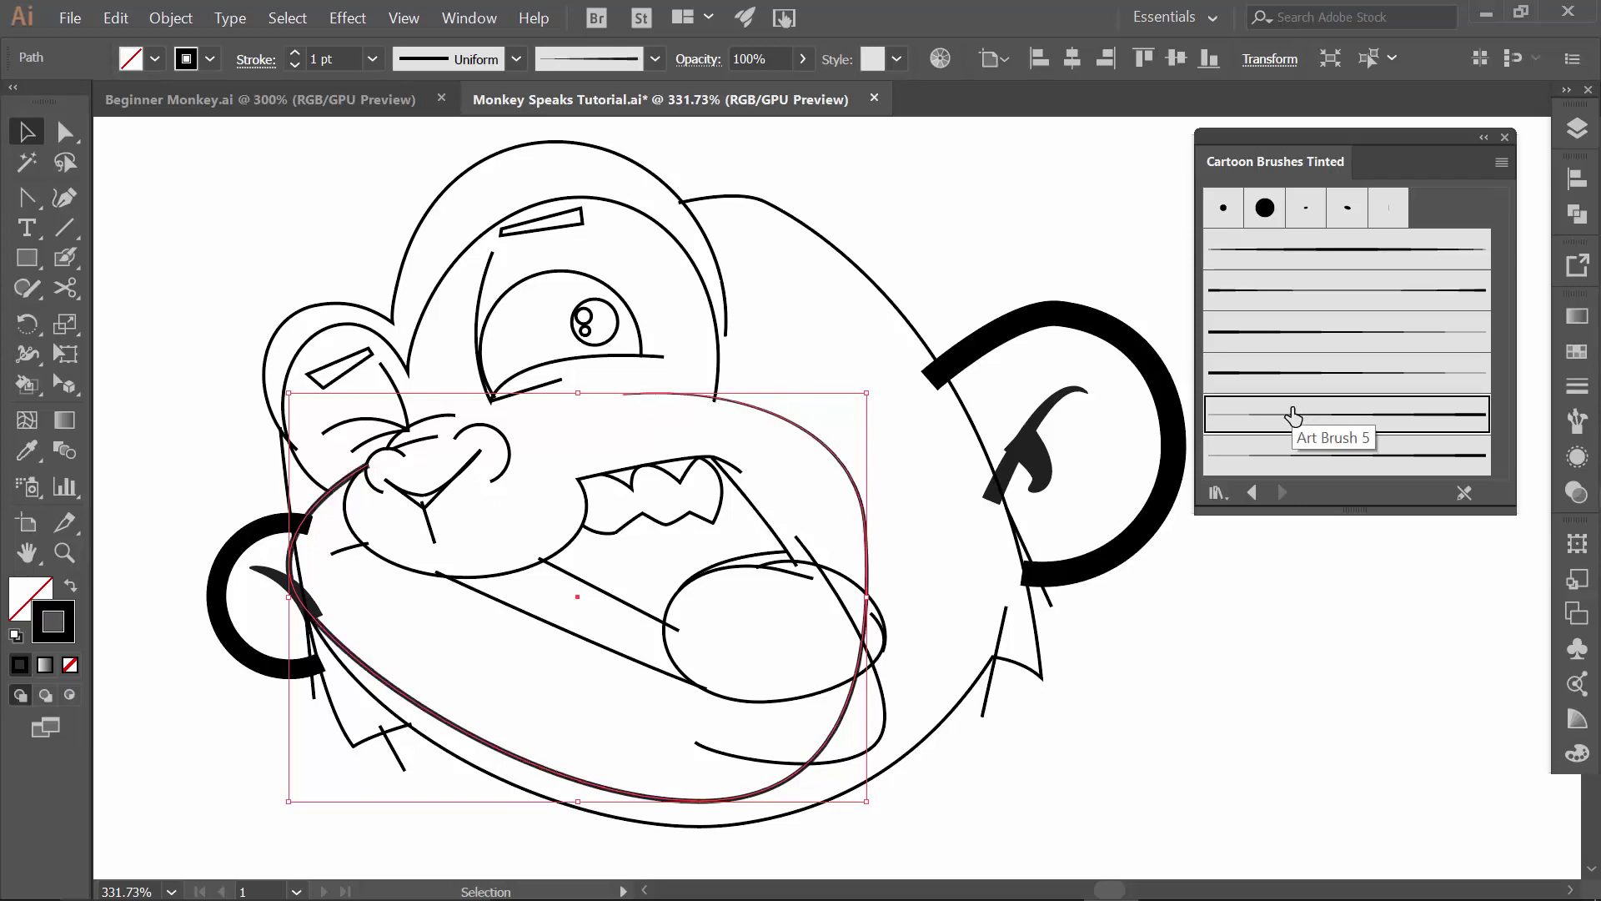
click(294, 53)
click(294, 52)
click(294, 53)
click(294, 65)
click(294, 53)
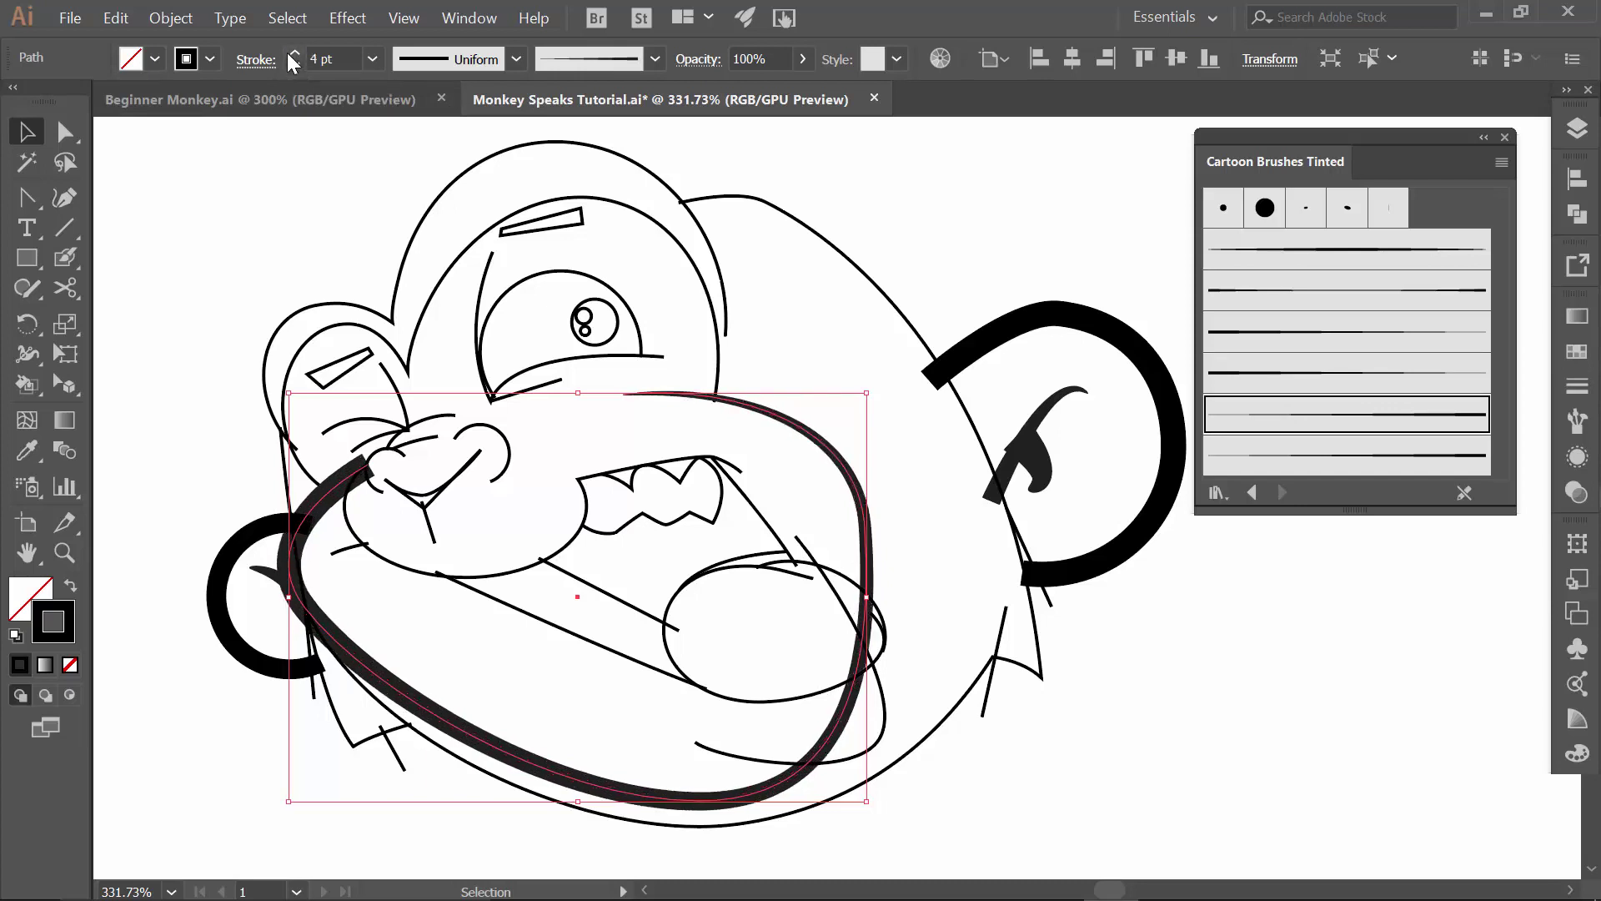
- Apply the first tinted art brush, tapered at both ends, to the smaller nostril arc and thicken its stroke
key(a)
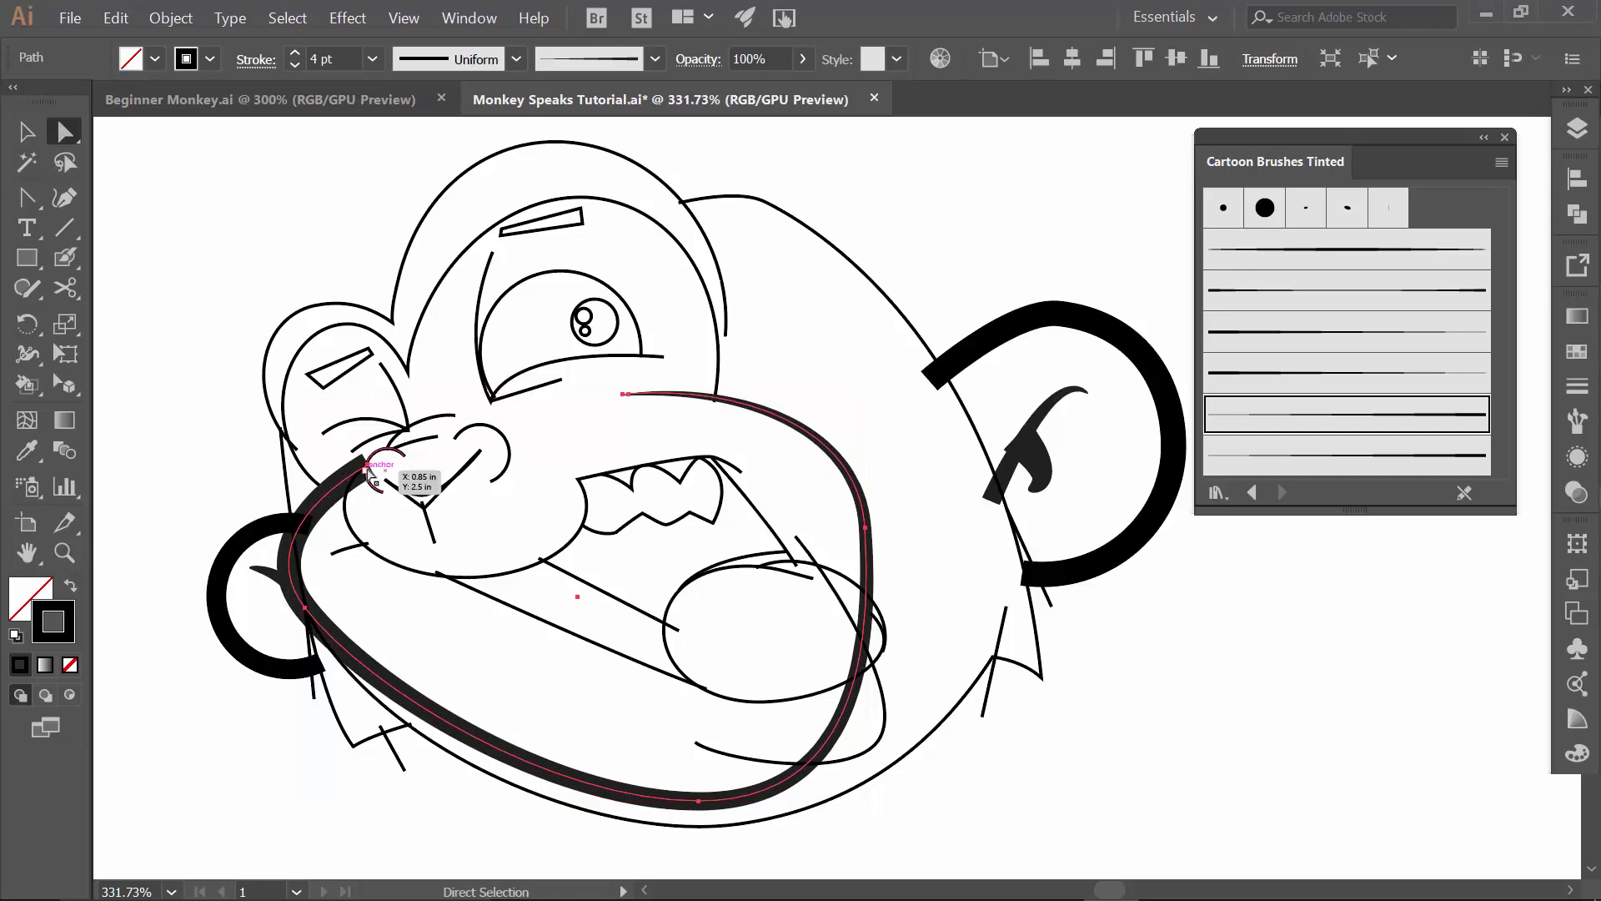
key(z)
drag(332, 447, 787, 525)
key(space)
key(v)
click(627, 383)
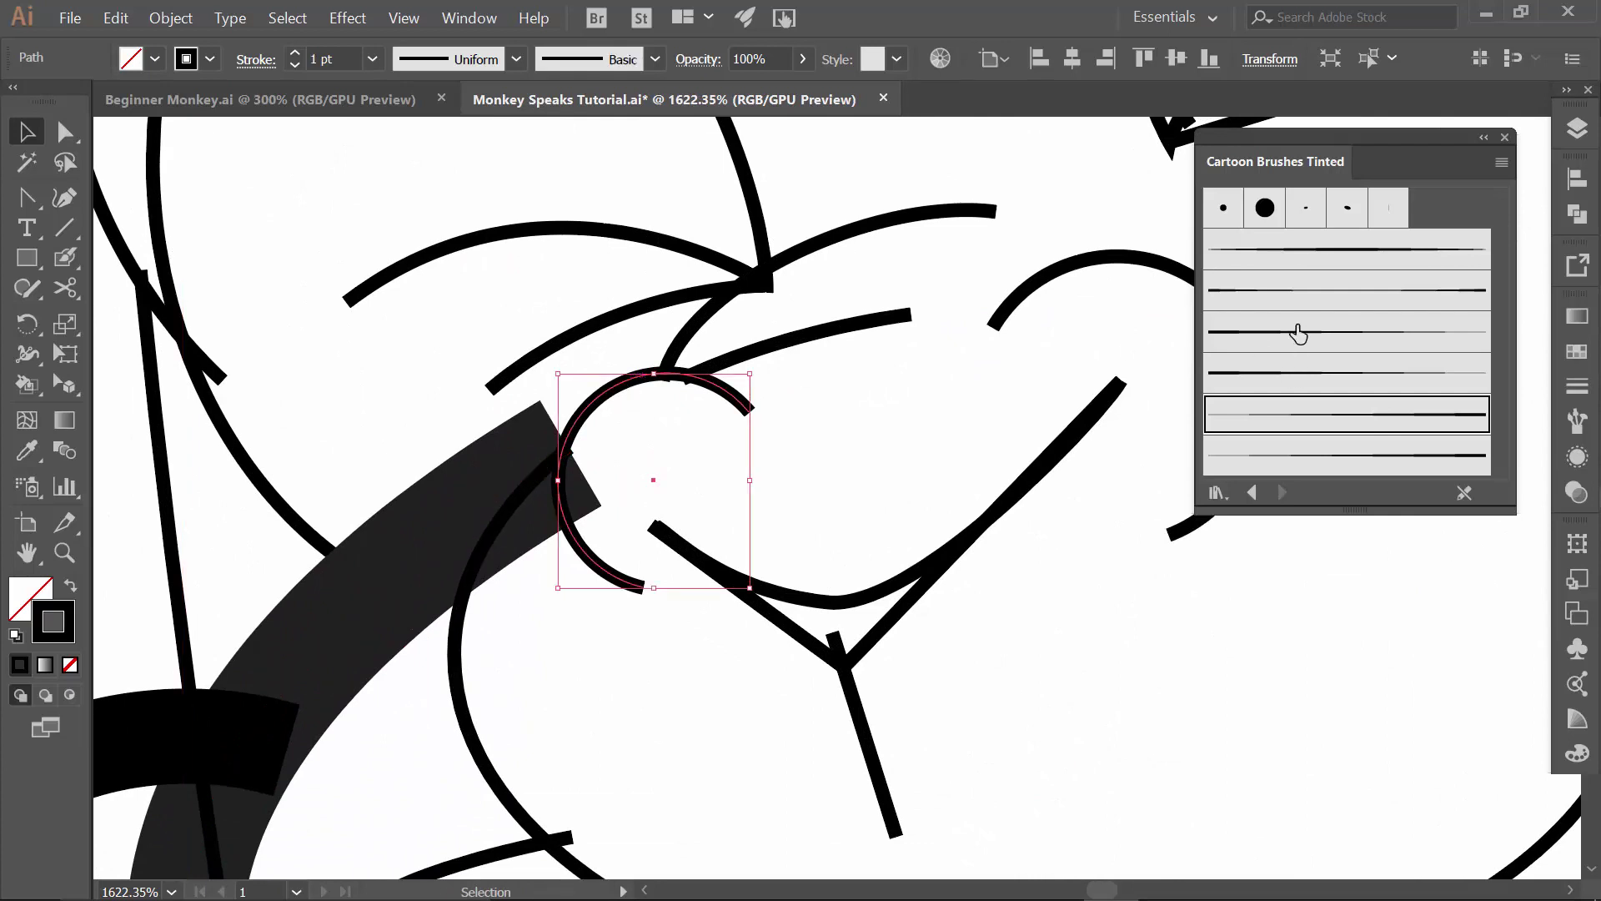
click(1286, 268)
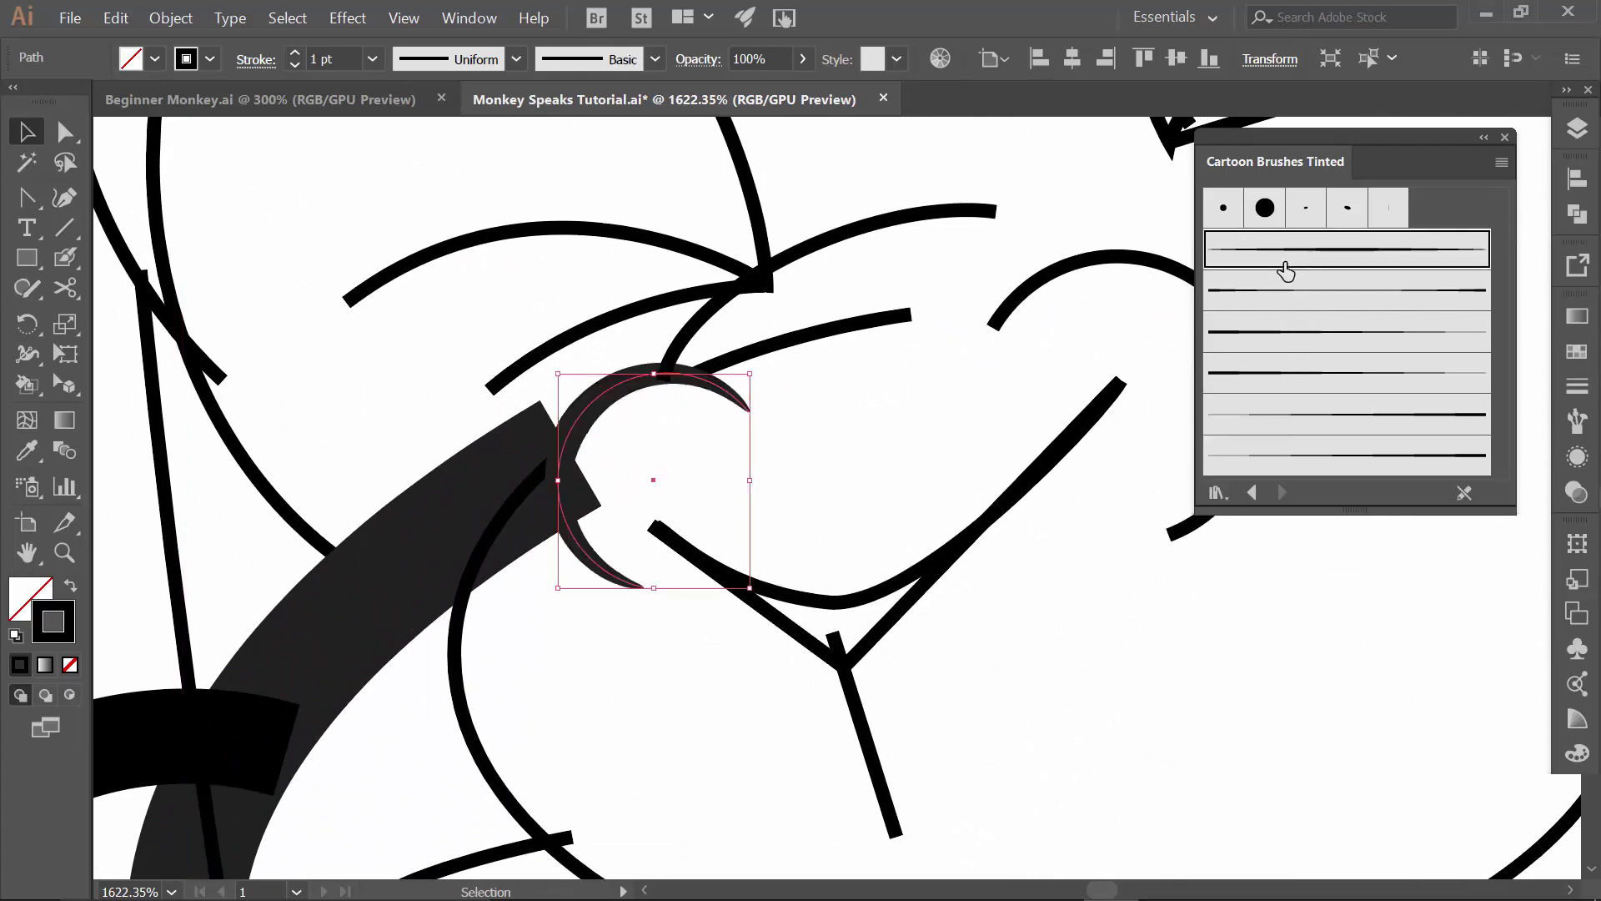
click(294, 53)
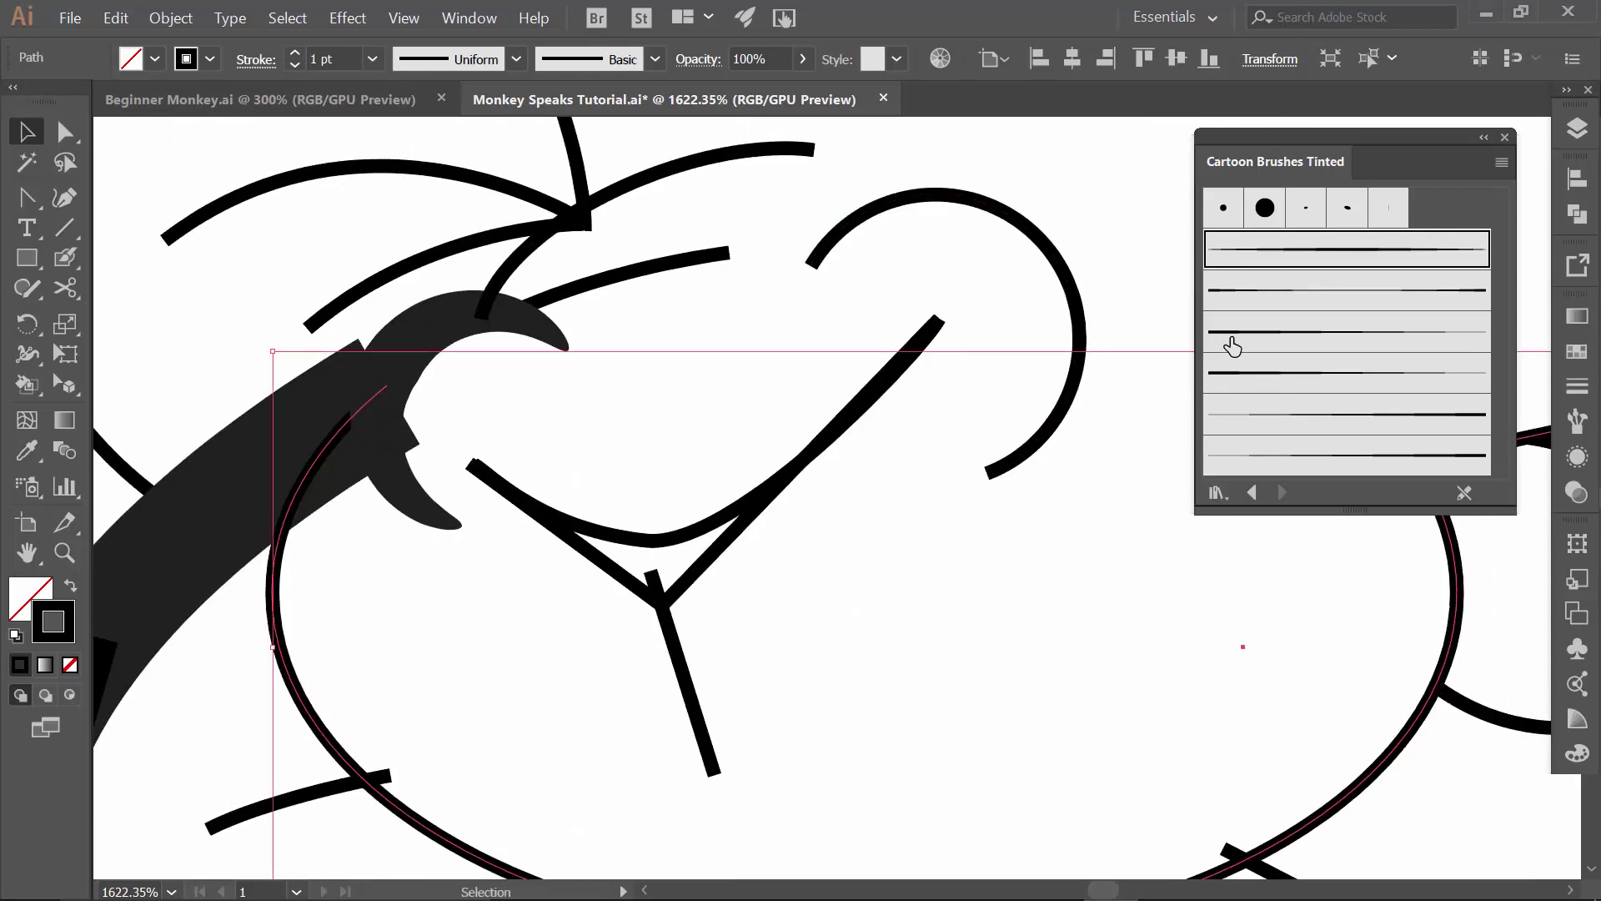
- Apply the third tinted art brush to the upper lip curve below the nose and set its stroke to 3 pt
click(1232, 345)
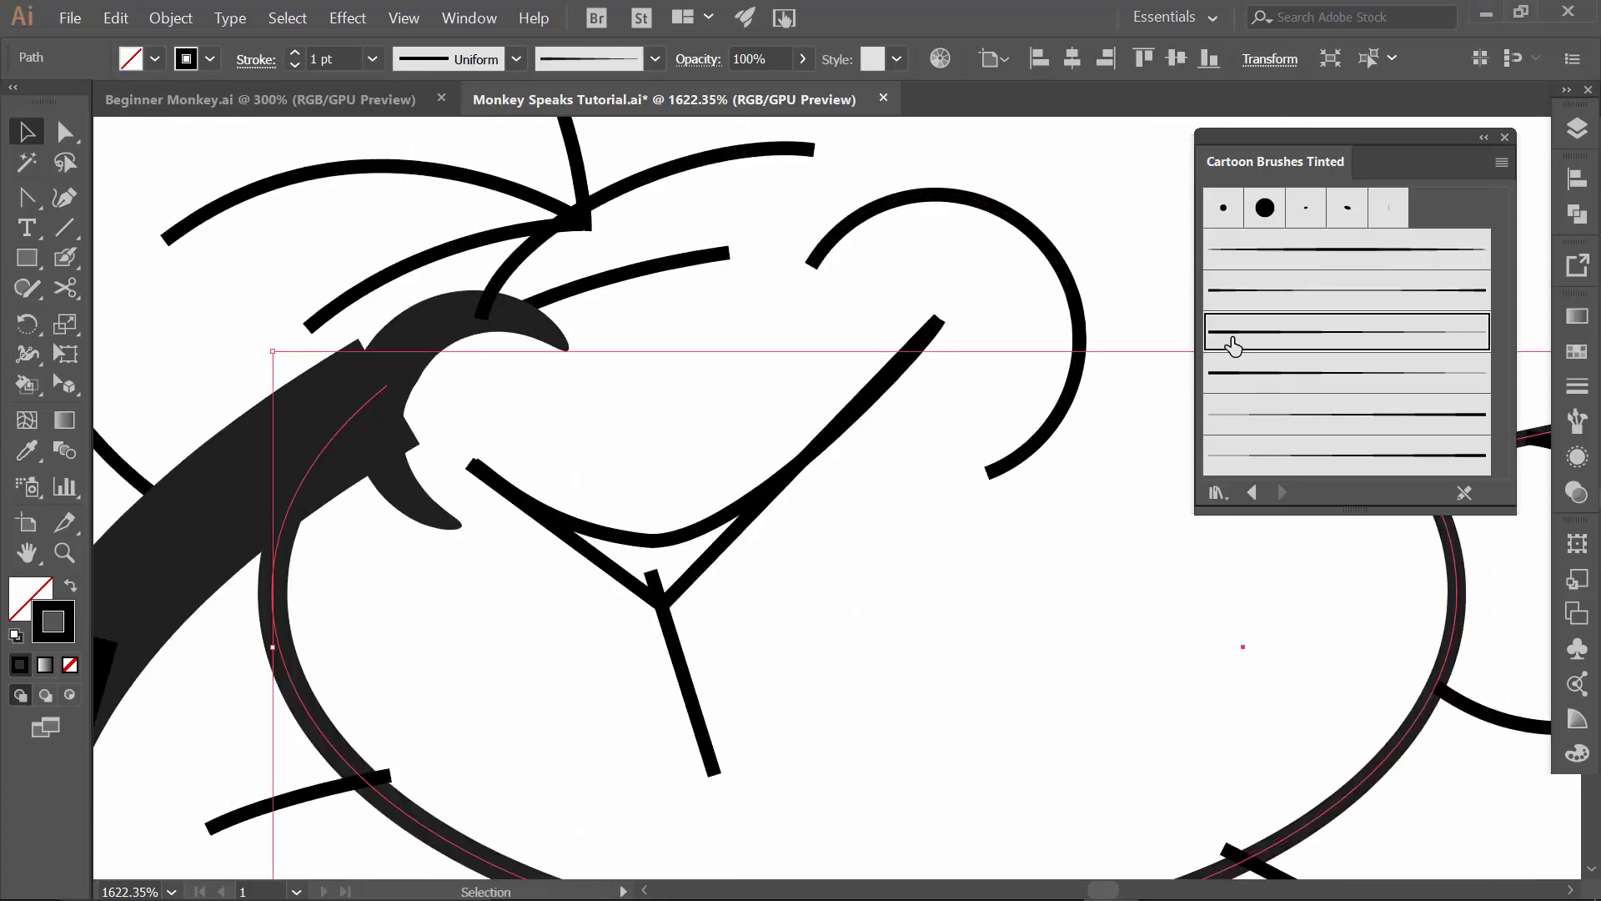
click(295, 53)
click(294, 53)
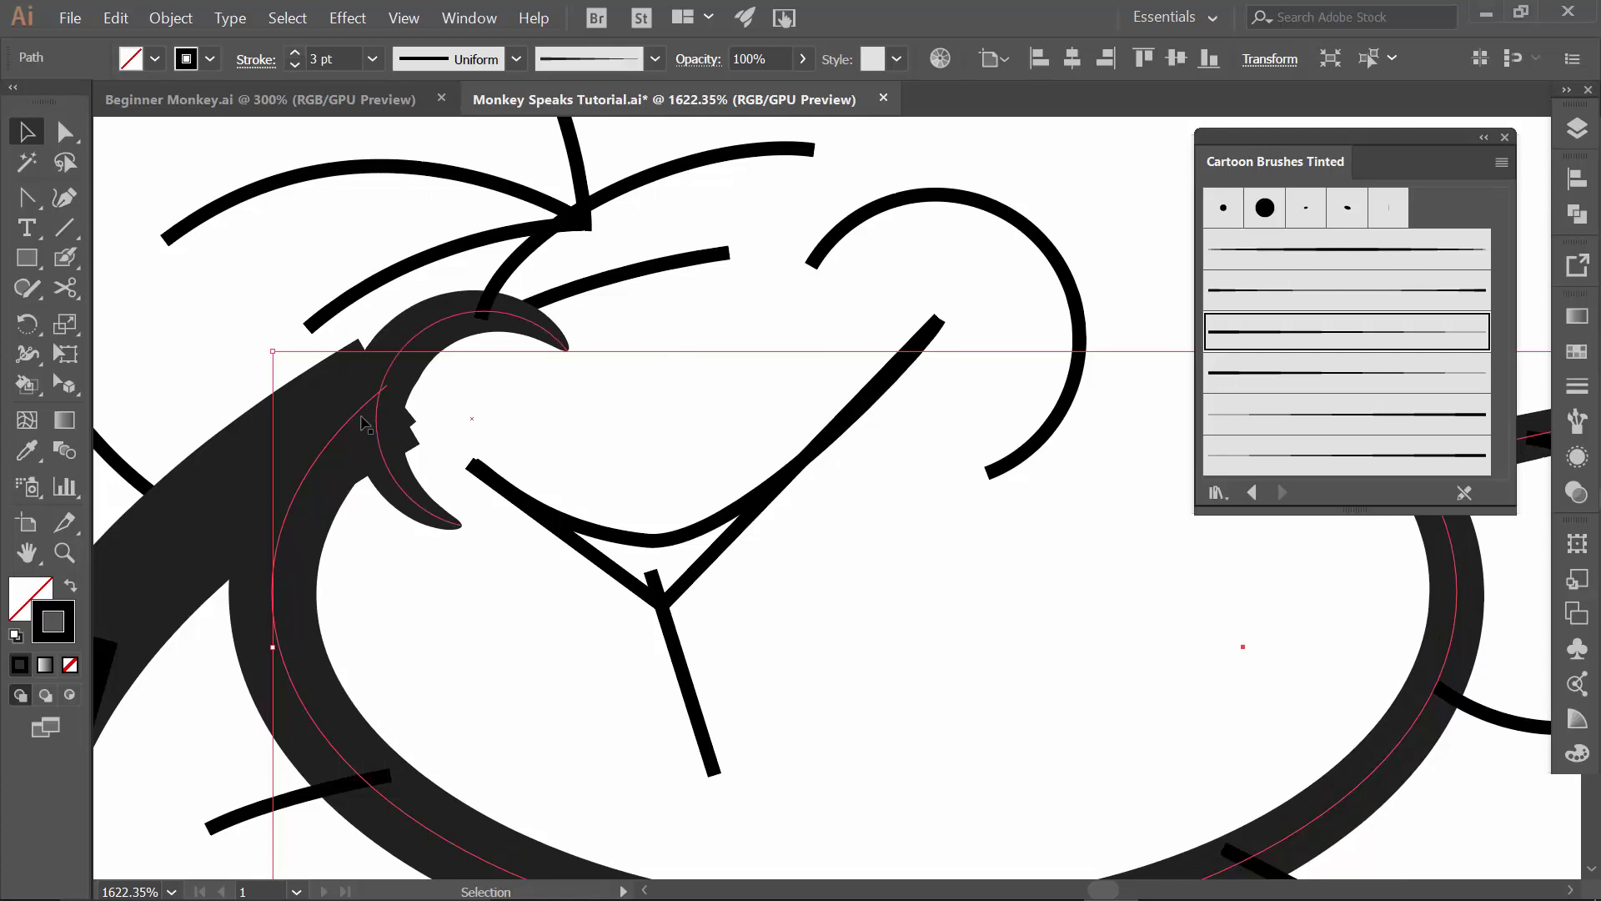
click(421, 560)
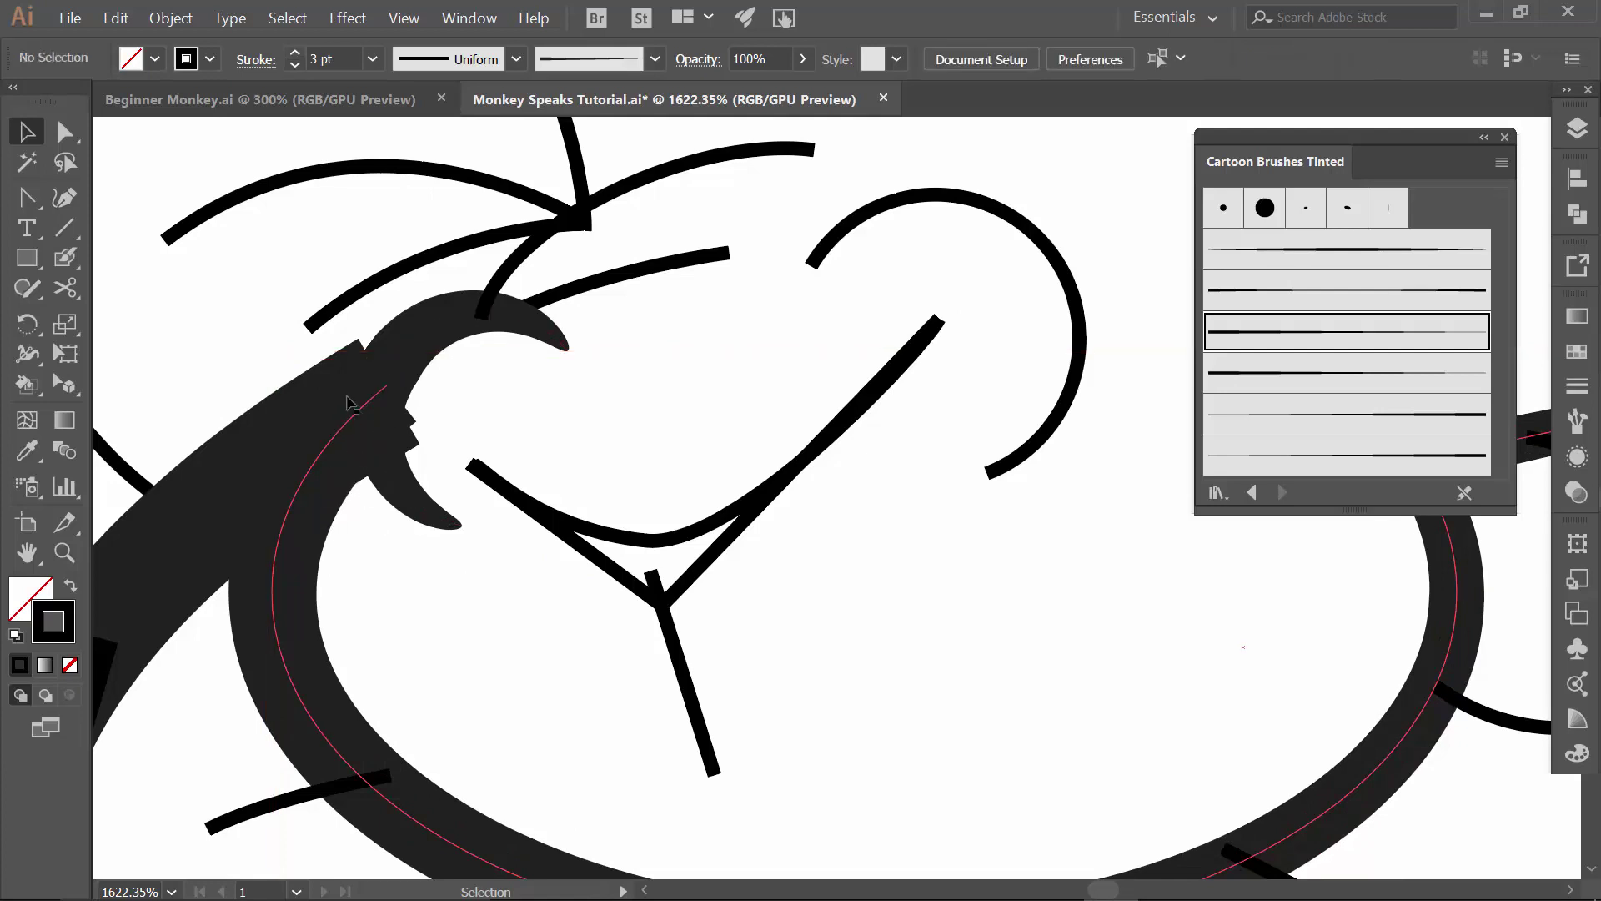
- Nudge the muzzle outline's end anchor by the smaller nostril to X 0.8864 in, Y 2.4706 in
click(392, 413)
click(388, 397)
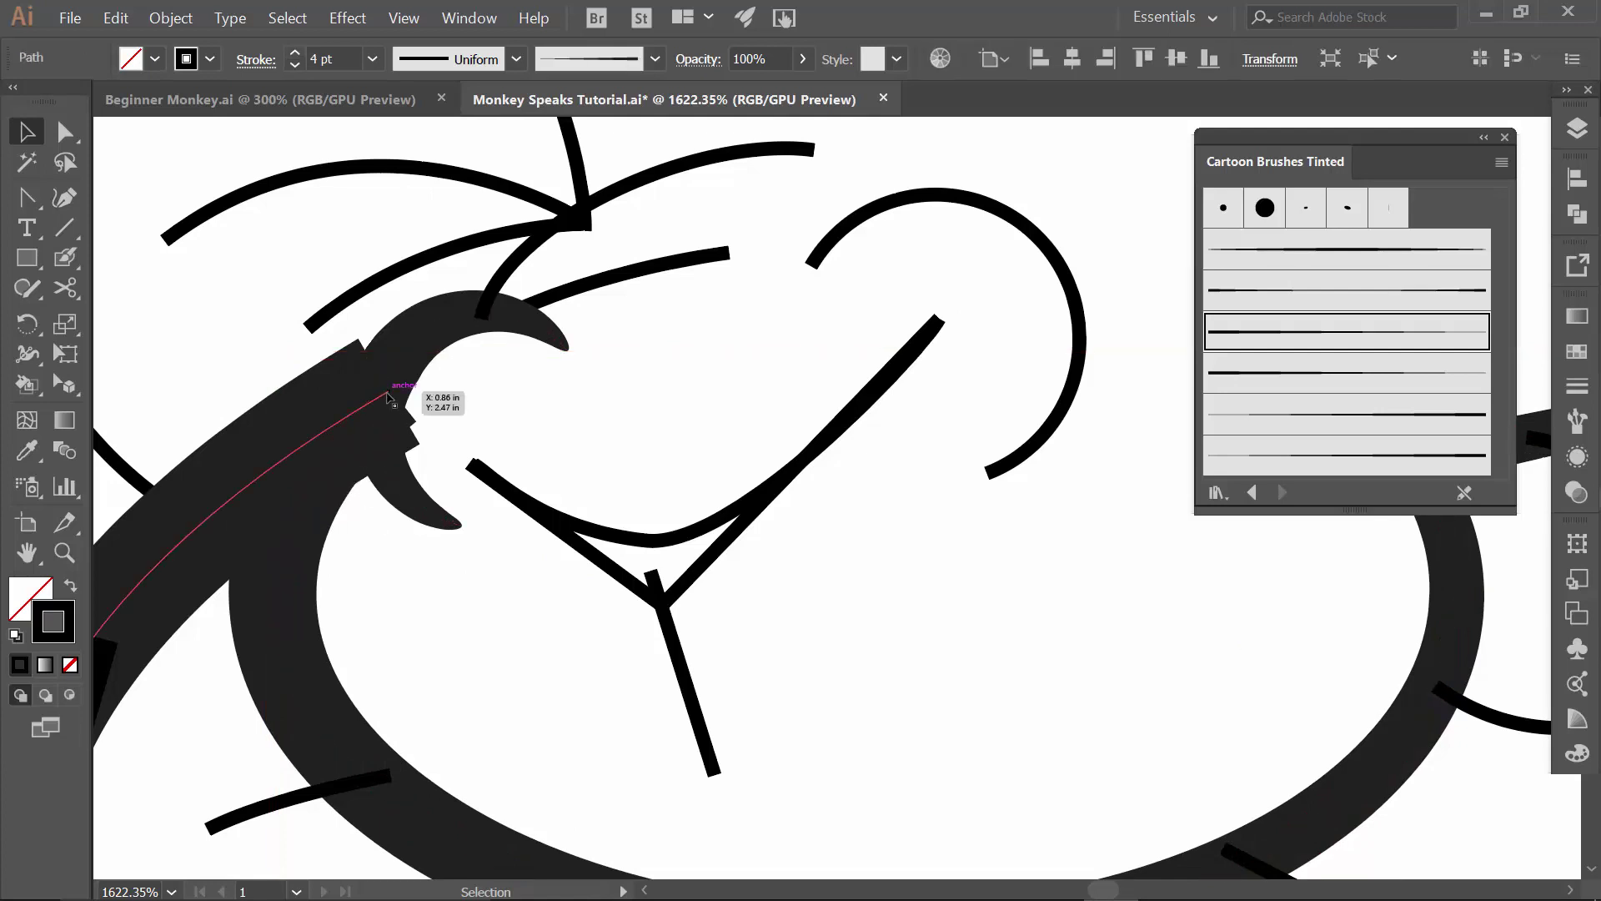
key(a)
click(390, 396)
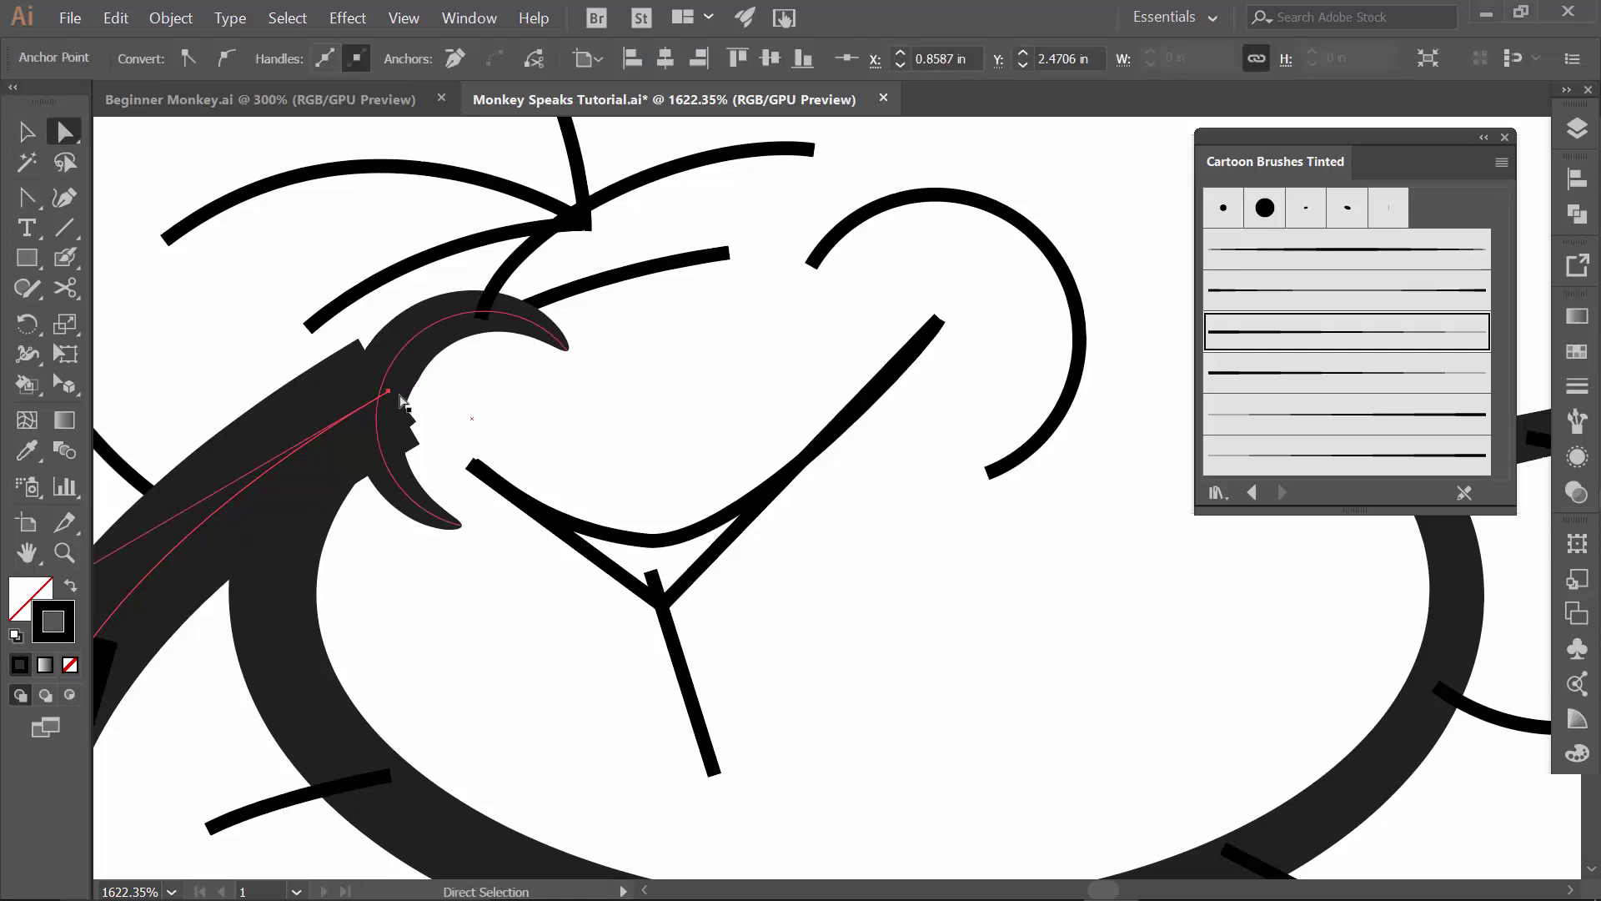
key(Right)
key(Down)
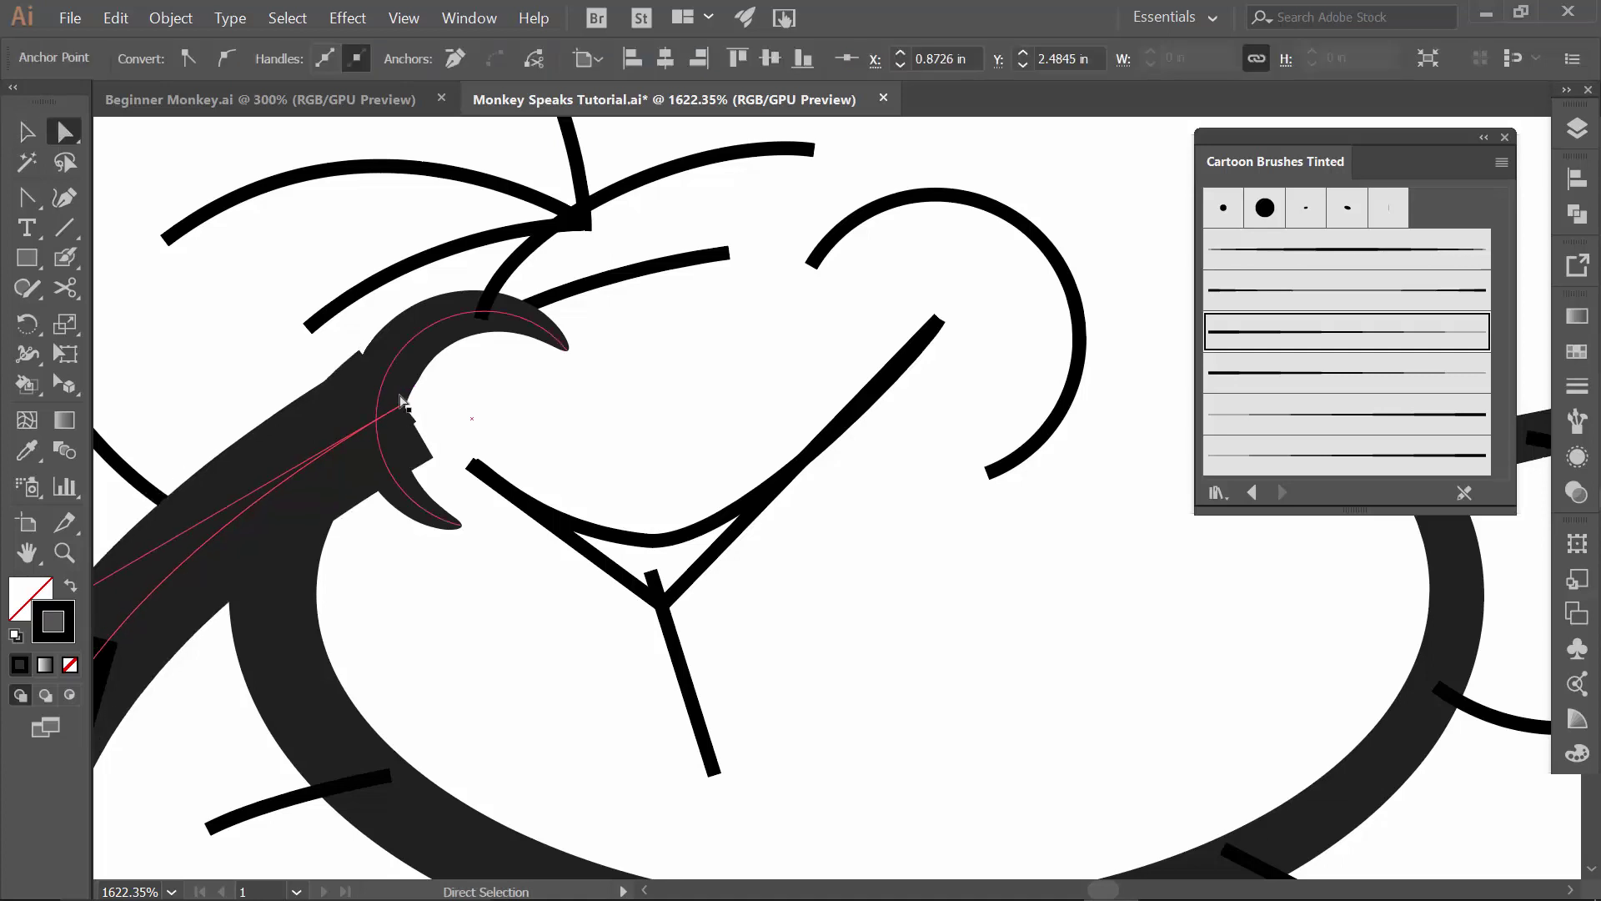
key(Right)
key(Up)
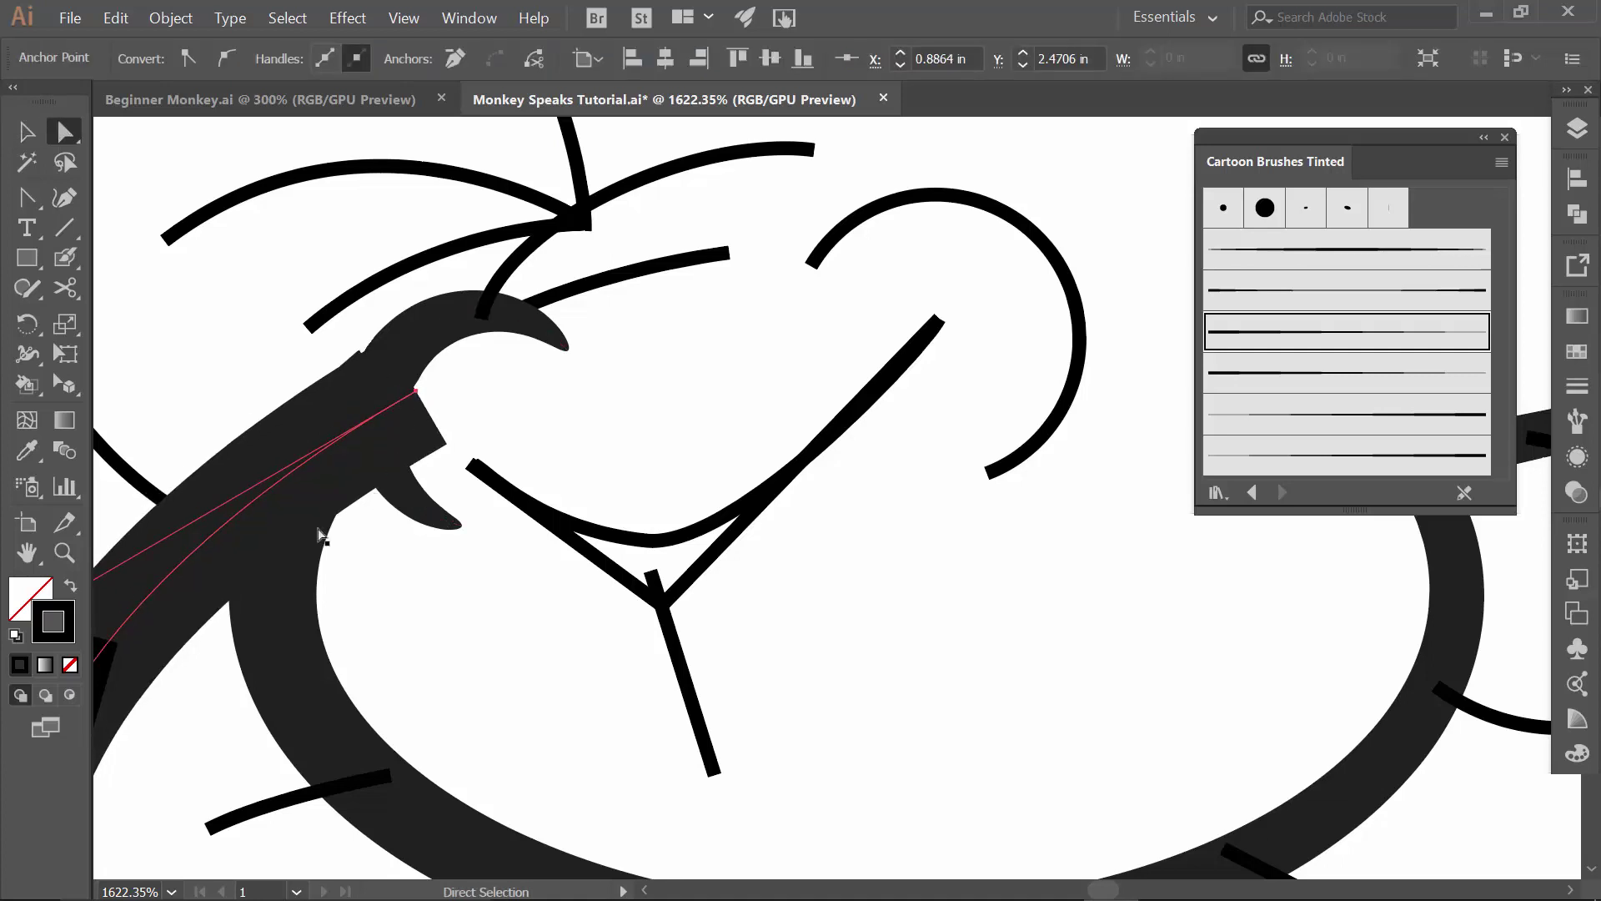
- Nudge the upper lip curve's end anchor beneath the smaller nostril down to Y 2.4788 in
click(303, 529)
click(389, 388)
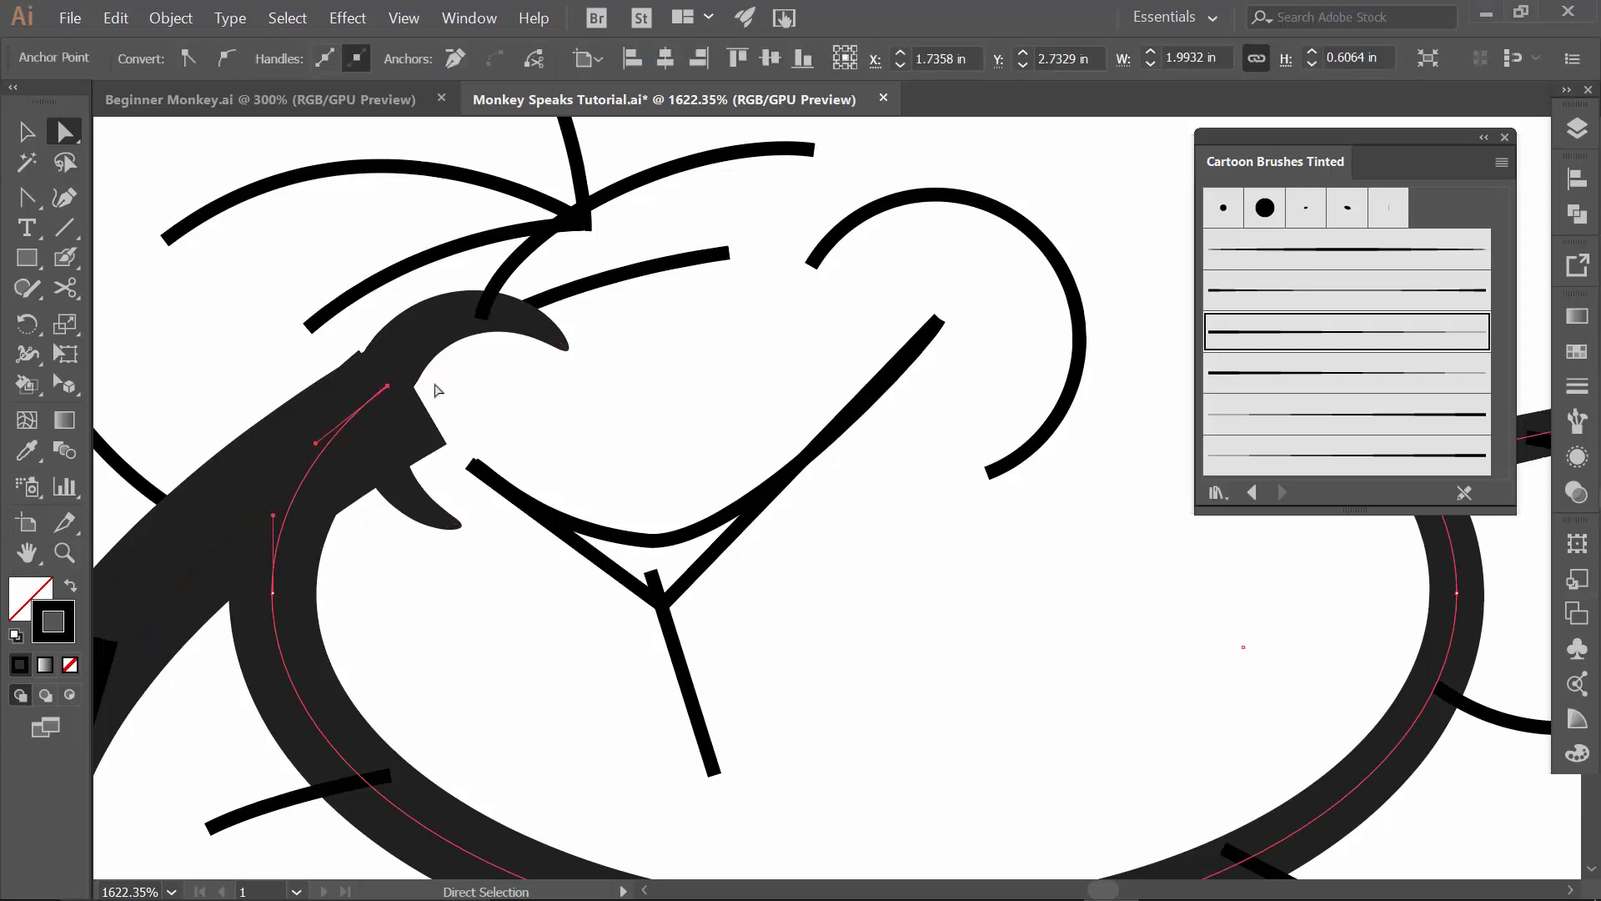
key(Down)
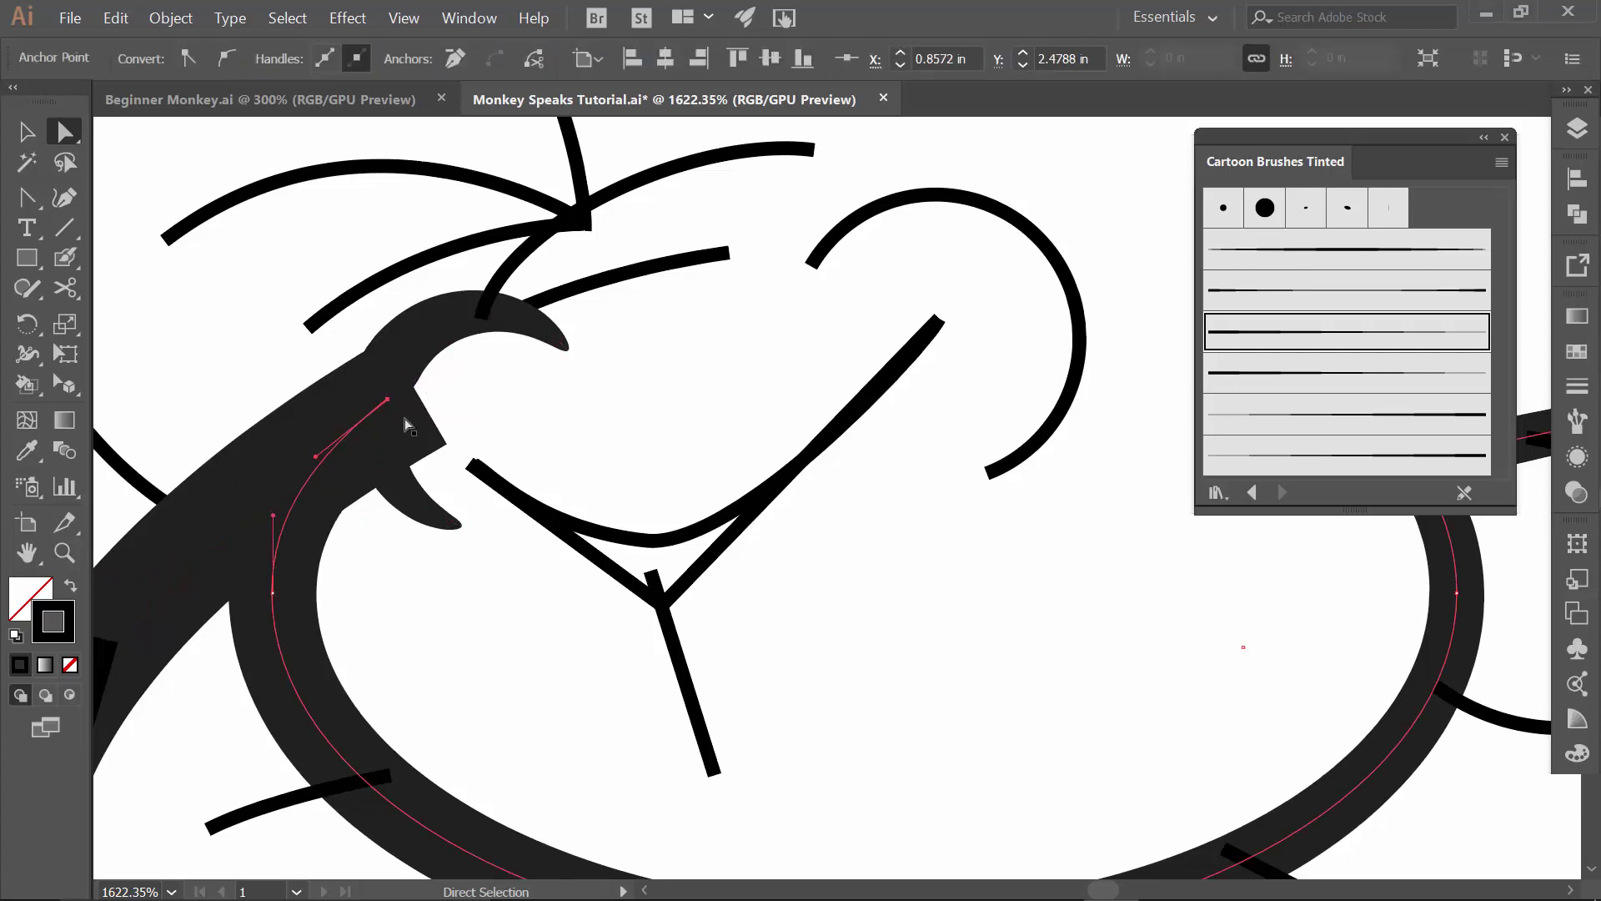
- Apply the third tinted art brush to the winking eye's lower nose-side crease and set its stroke to 1.5 pt
mouse_move(317, 458)
mouse_down()
mouse_move(327, 447)
mouse_move(317, 457)
mouse_up()
key(v)
click(534, 367)
click(619, 279)
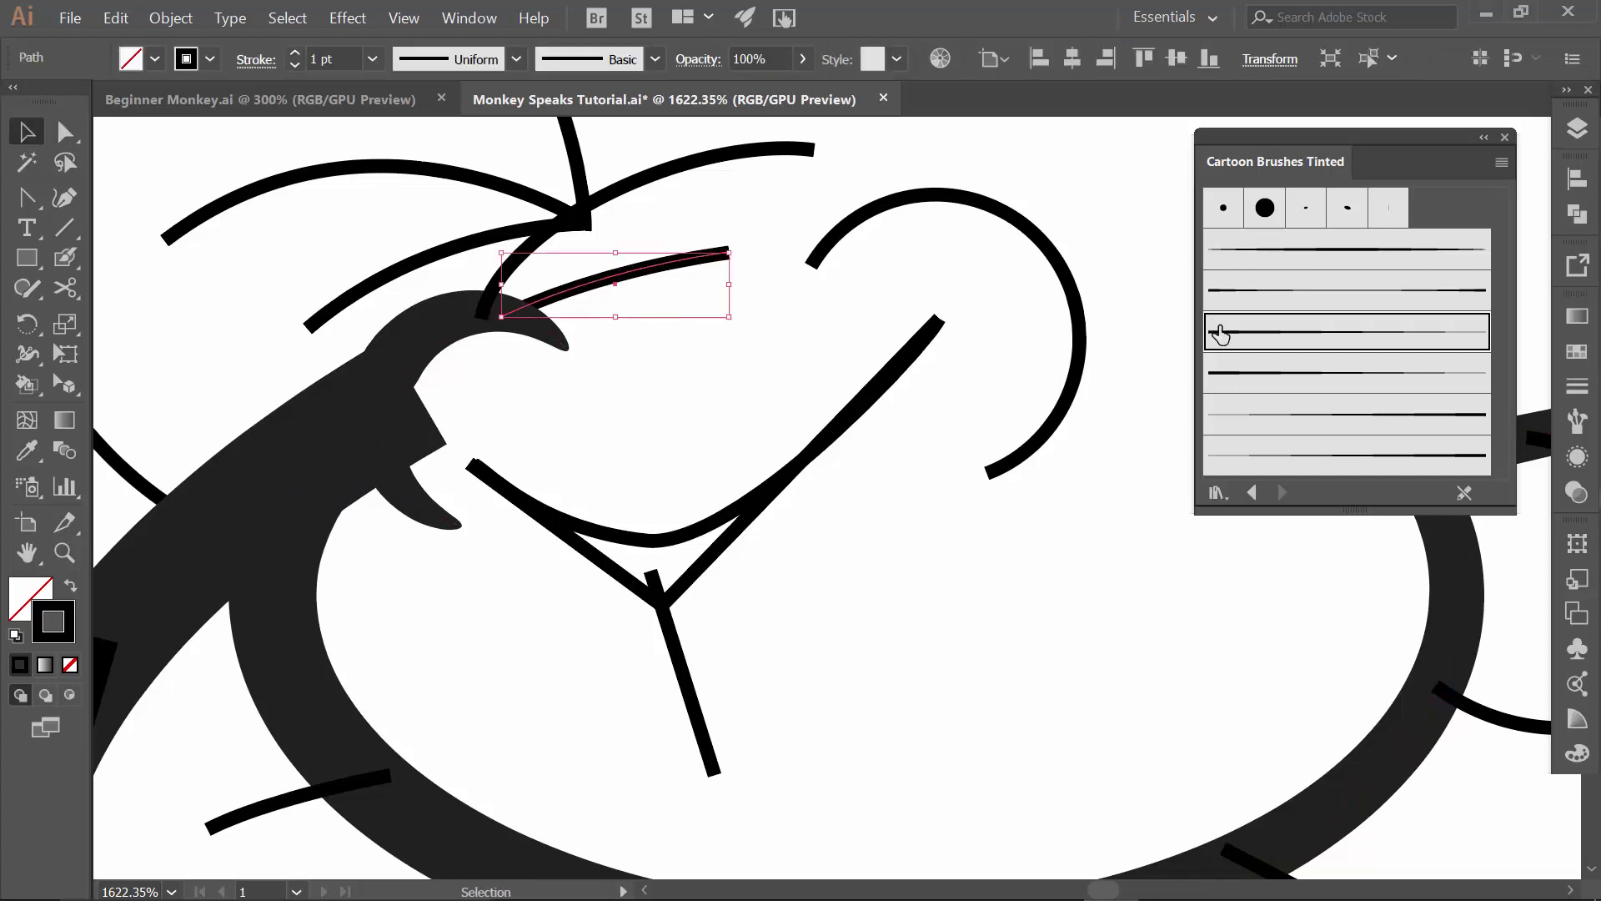
click(1244, 335)
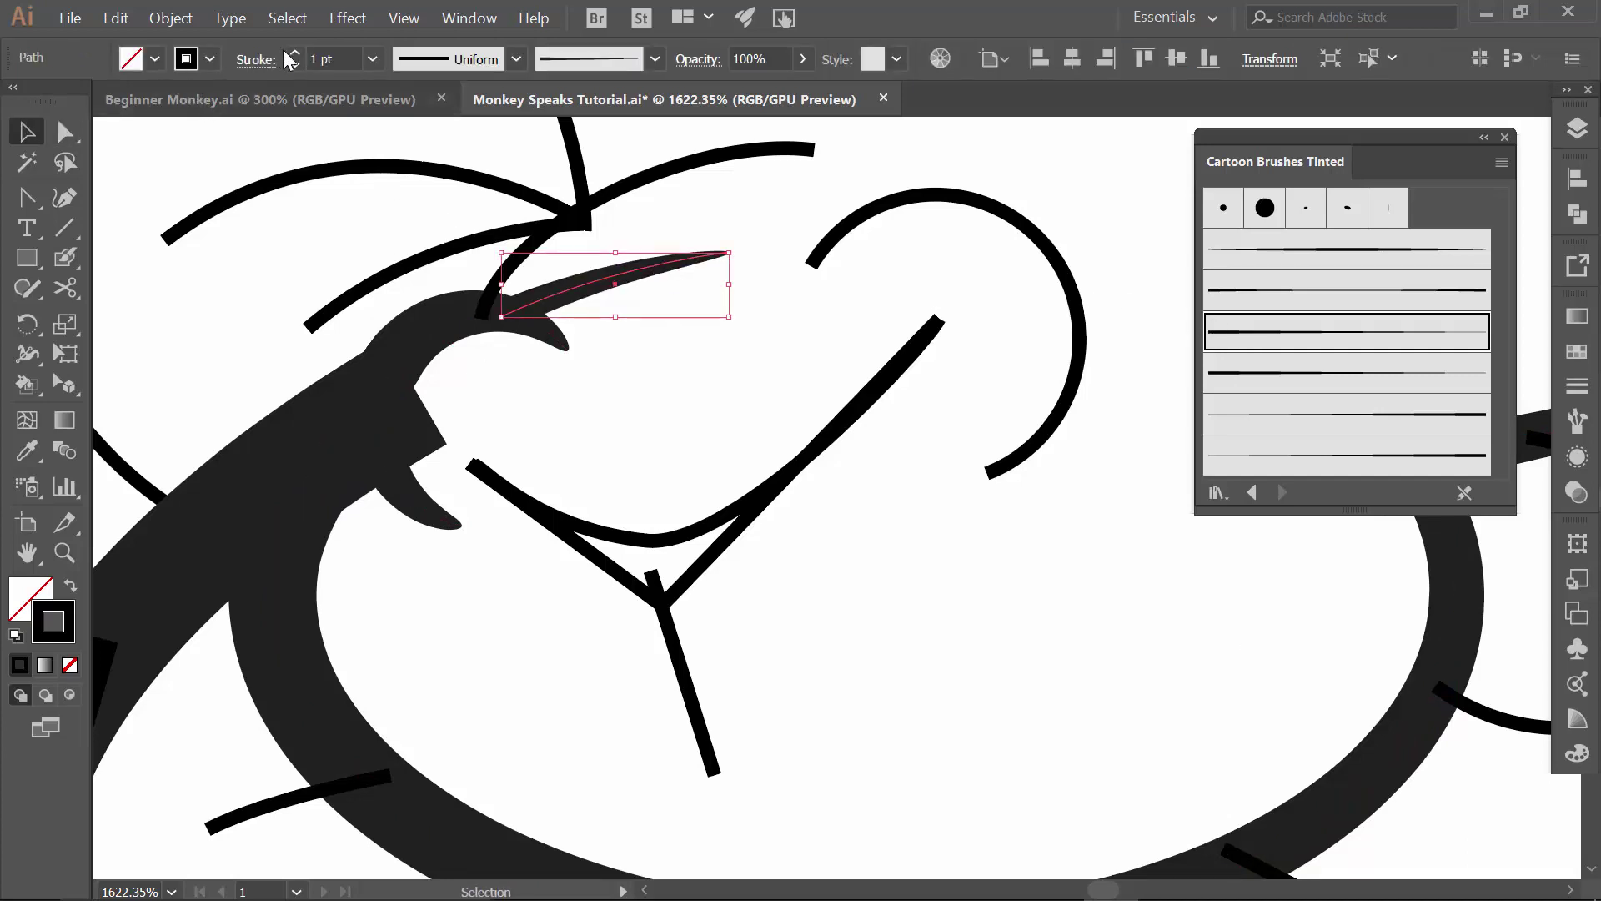
click(321, 59)
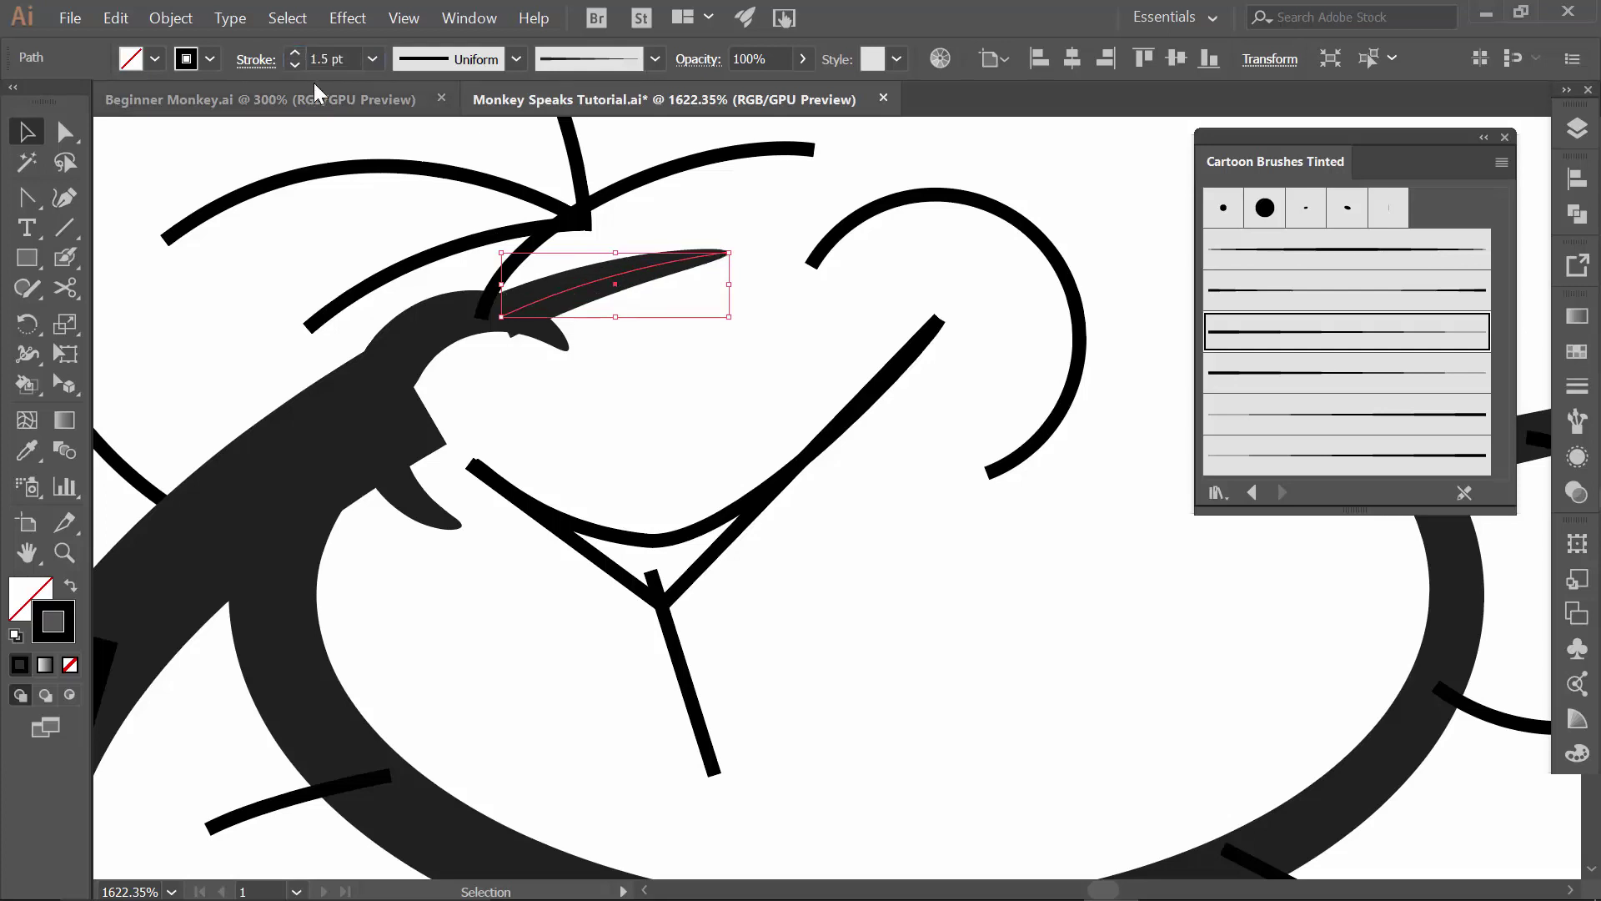
- Apply the third tinted art brush to the winking eye's upper nose-side crease and set its stroke to 2 pt
click(698, 161)
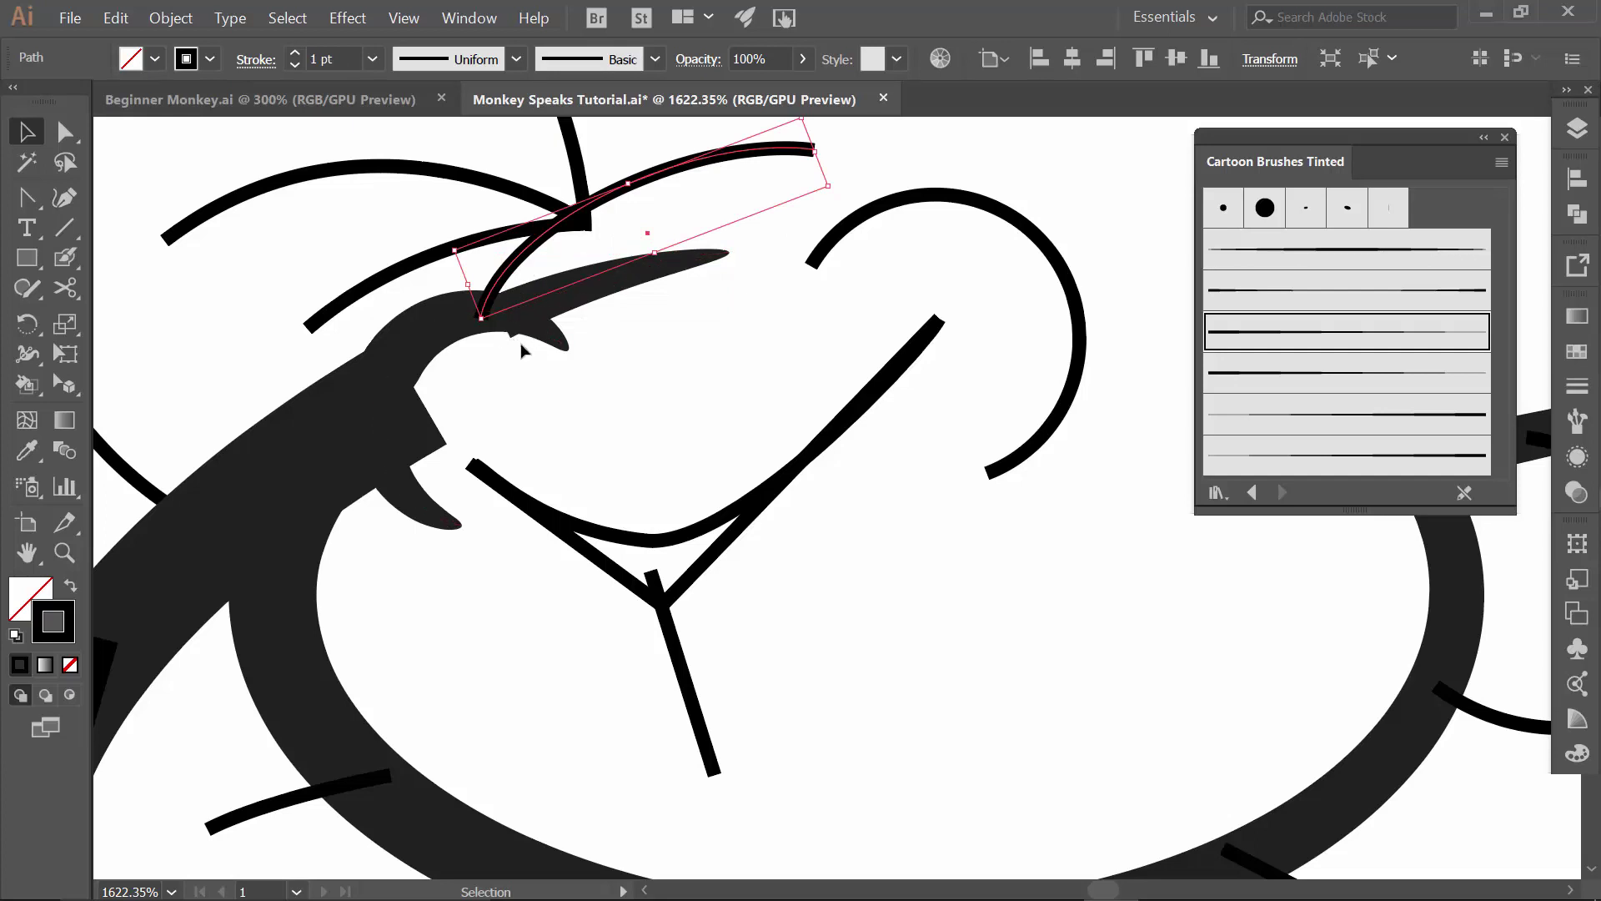
click(1249, 338)
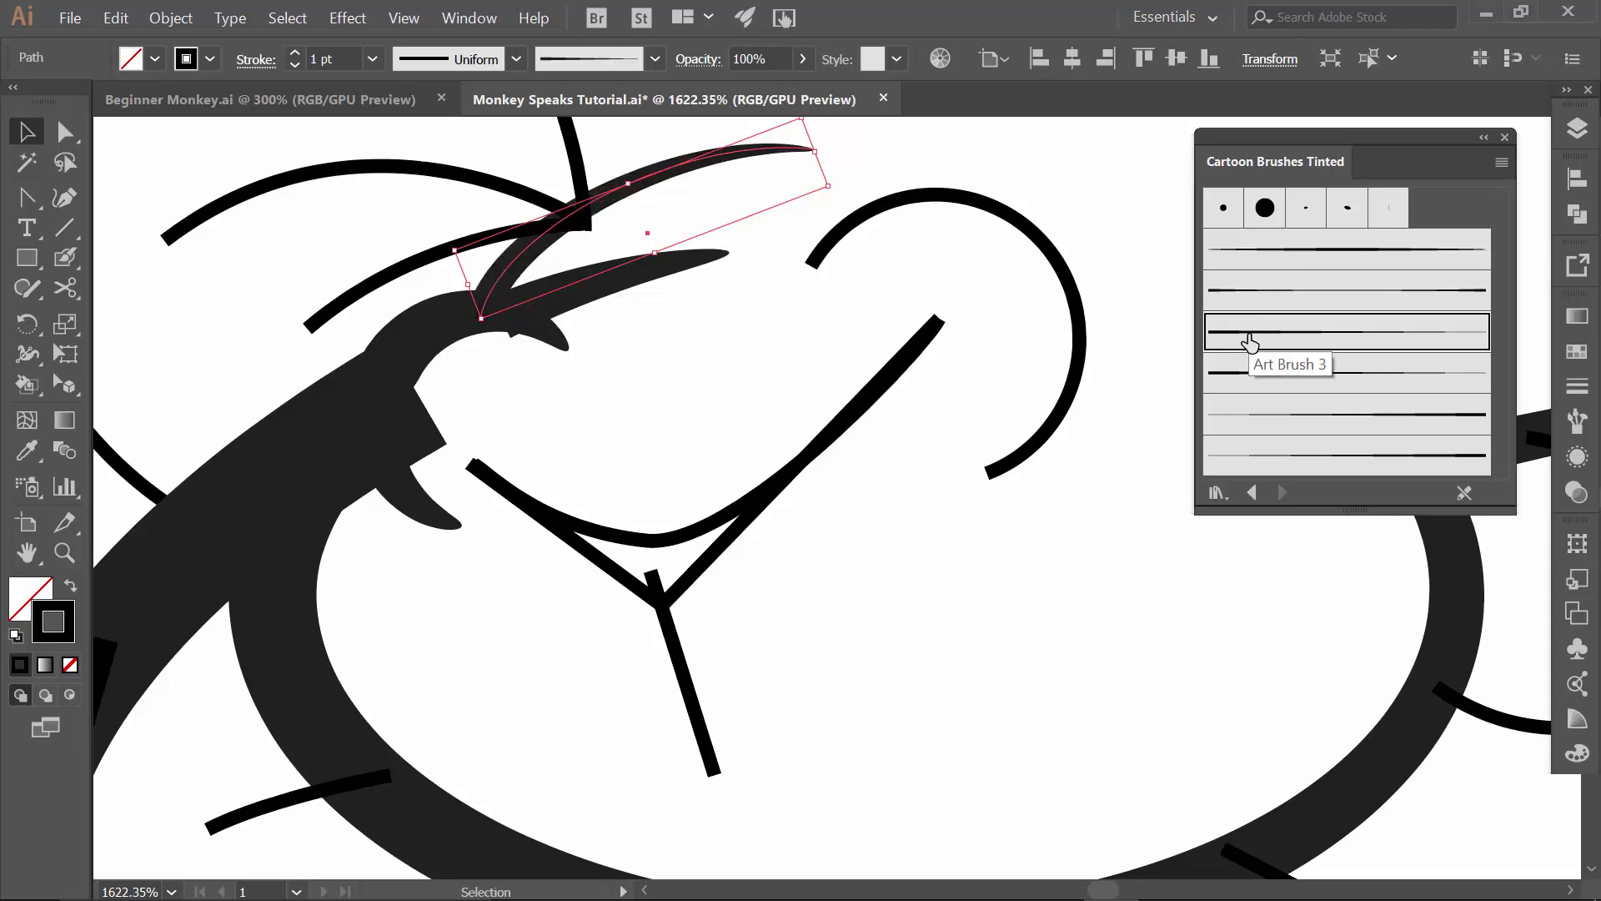
click(294, 53)
mouse_move(381, 205)
mouse_down()
mouse_move(459, 251)
mouse_move(532, 506)
mouse_up()
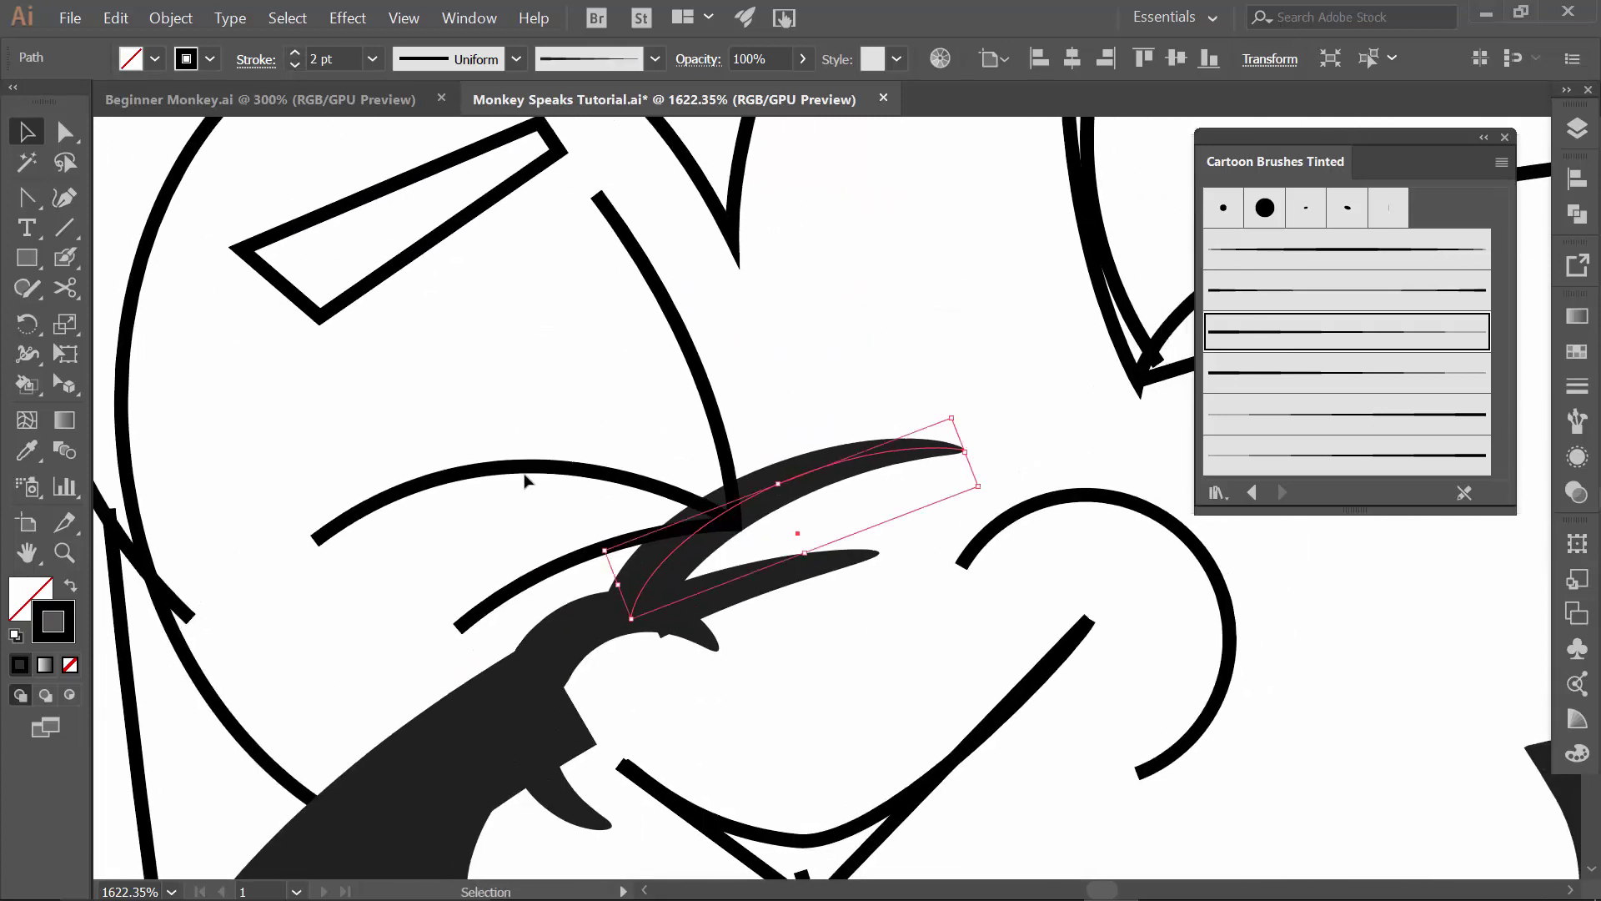
- Thicken the winking eye's long outer crease with the fifth tinted art brush, and ink its forked crease with the first at 2 pt
click(521, 473)
click(1301, 376)
click(1279, 419)
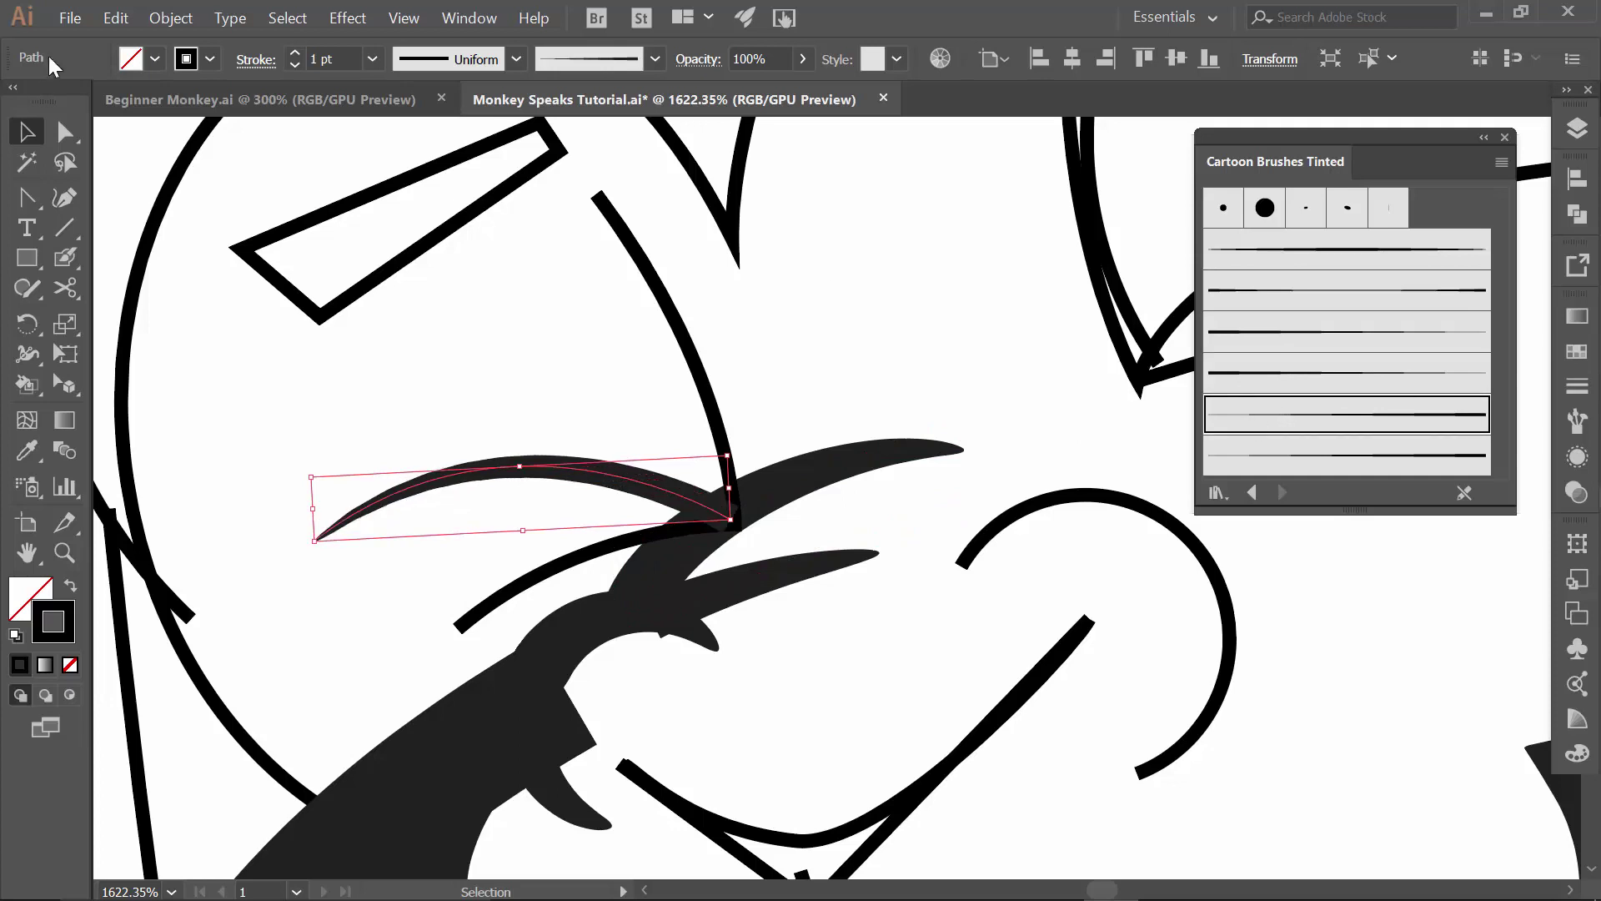
click(295, 53)
click(636, 250)
click(1266, 258)
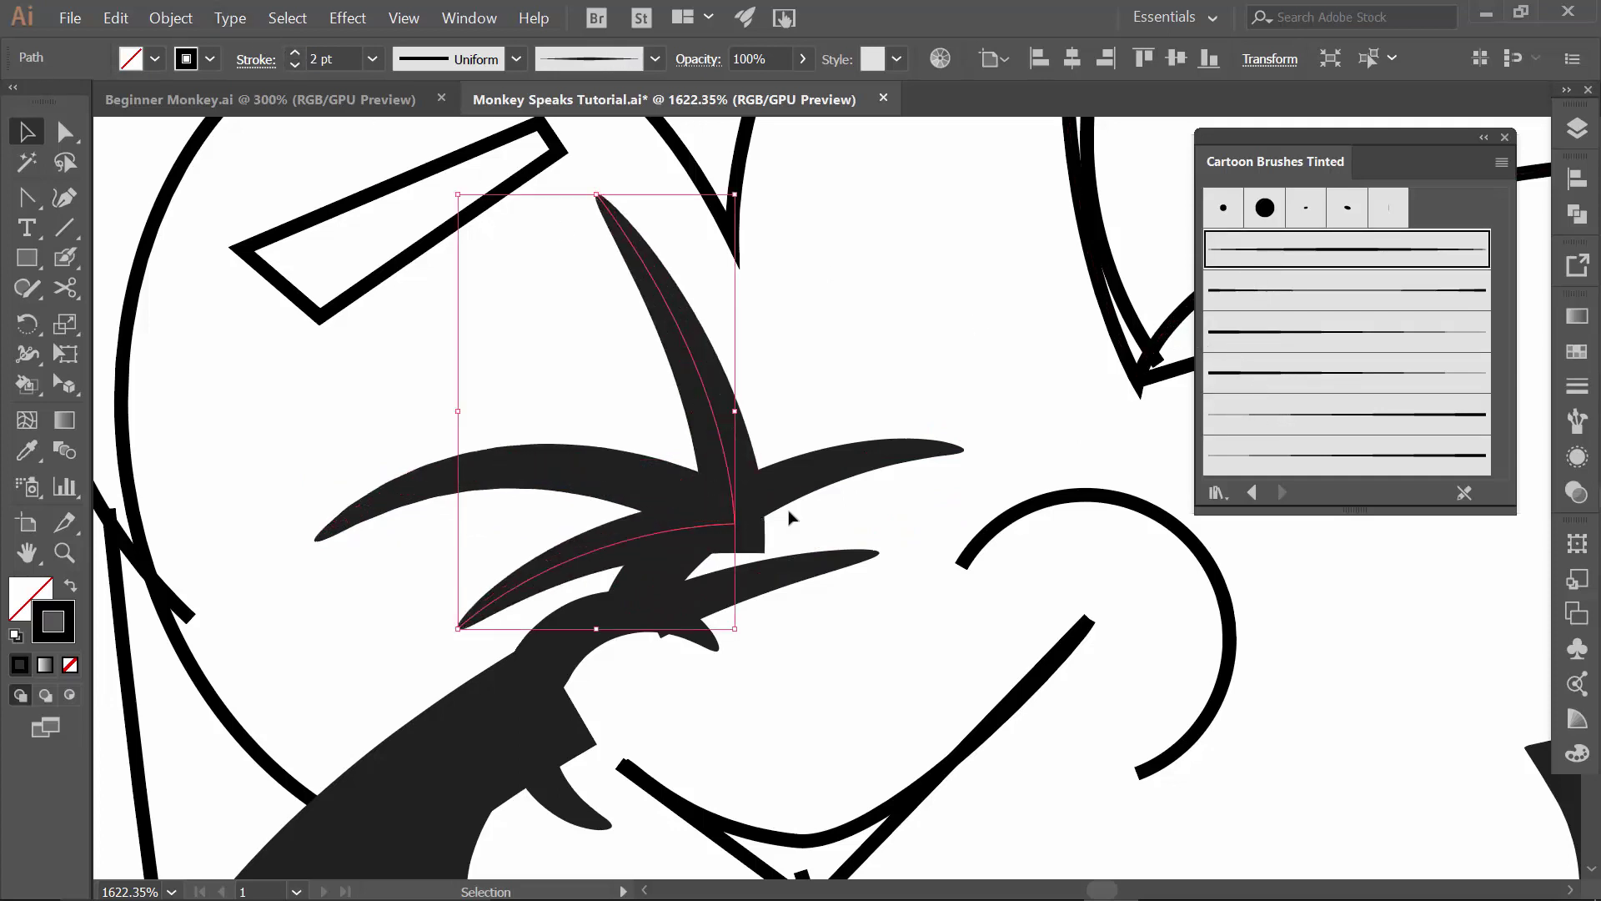
- Apply the first tinted art brush to the V-shaped path forming the open eye's side and lower lid, and thicken its stroke
drag(939, 419, 450, 658)
key(ctrl+minus)
key(ctrl+minus)
drag(915, 389, 143, 444)
drag(530, 275, 599, 541)
click(495, 351)
click(1292, 255)
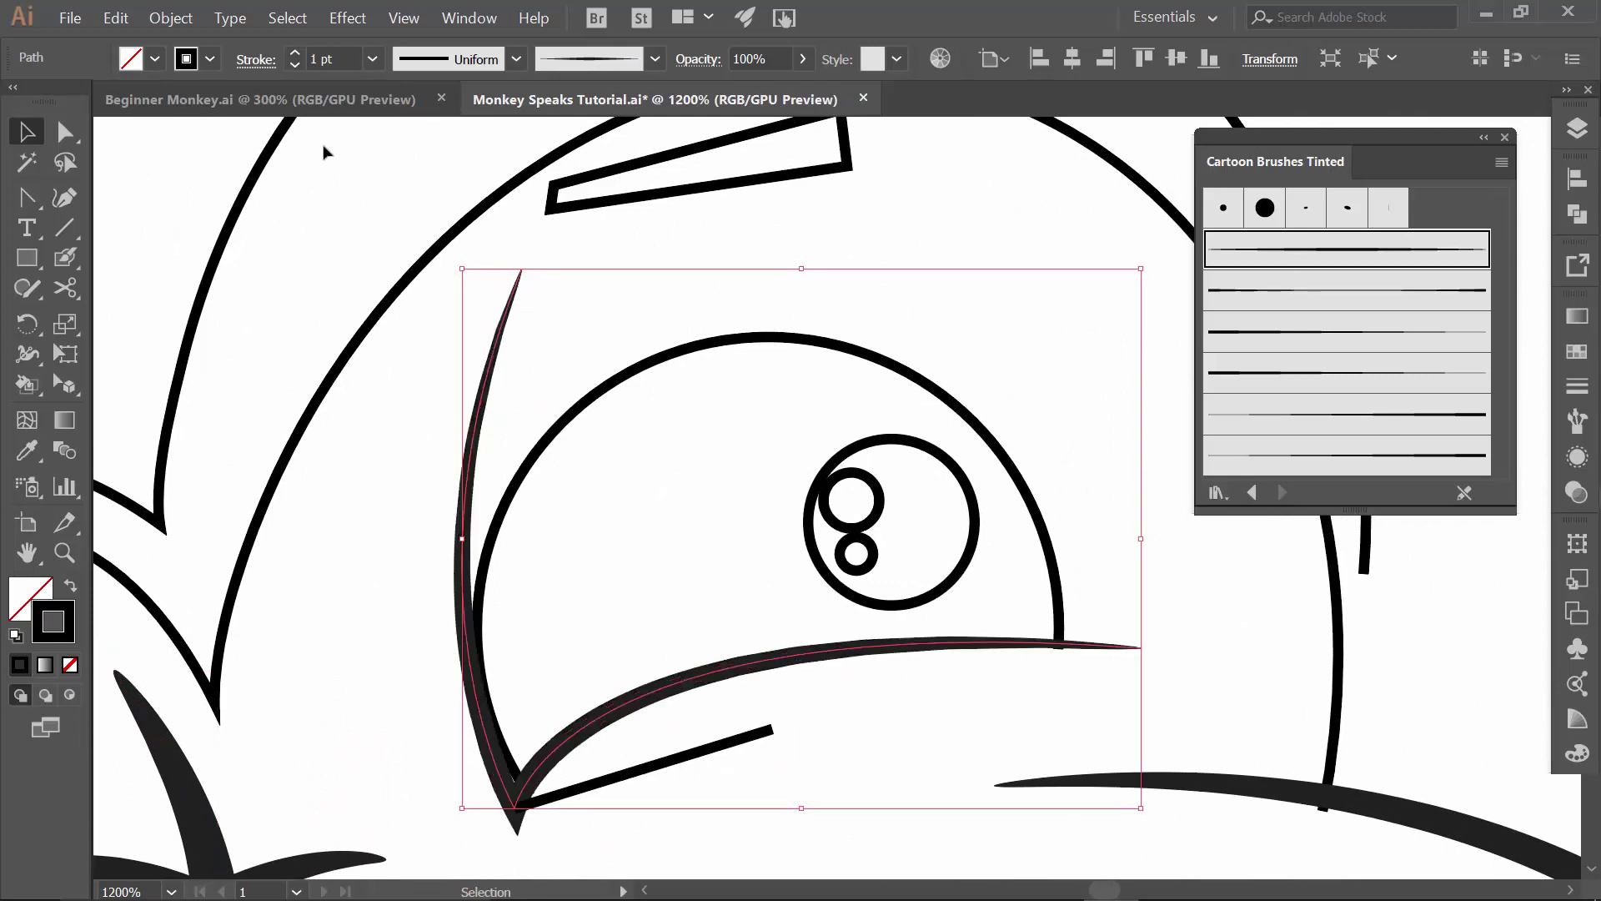
click(293, 52)
- Thicken the stroke of the open eye's upper arc
click(638, 361)
click(297, 53)
click(297, 53)
- Fill the pupil solid black without a stroke and turn its two inner circles into solid white highlights
click(862, 452)
key(shift+x)
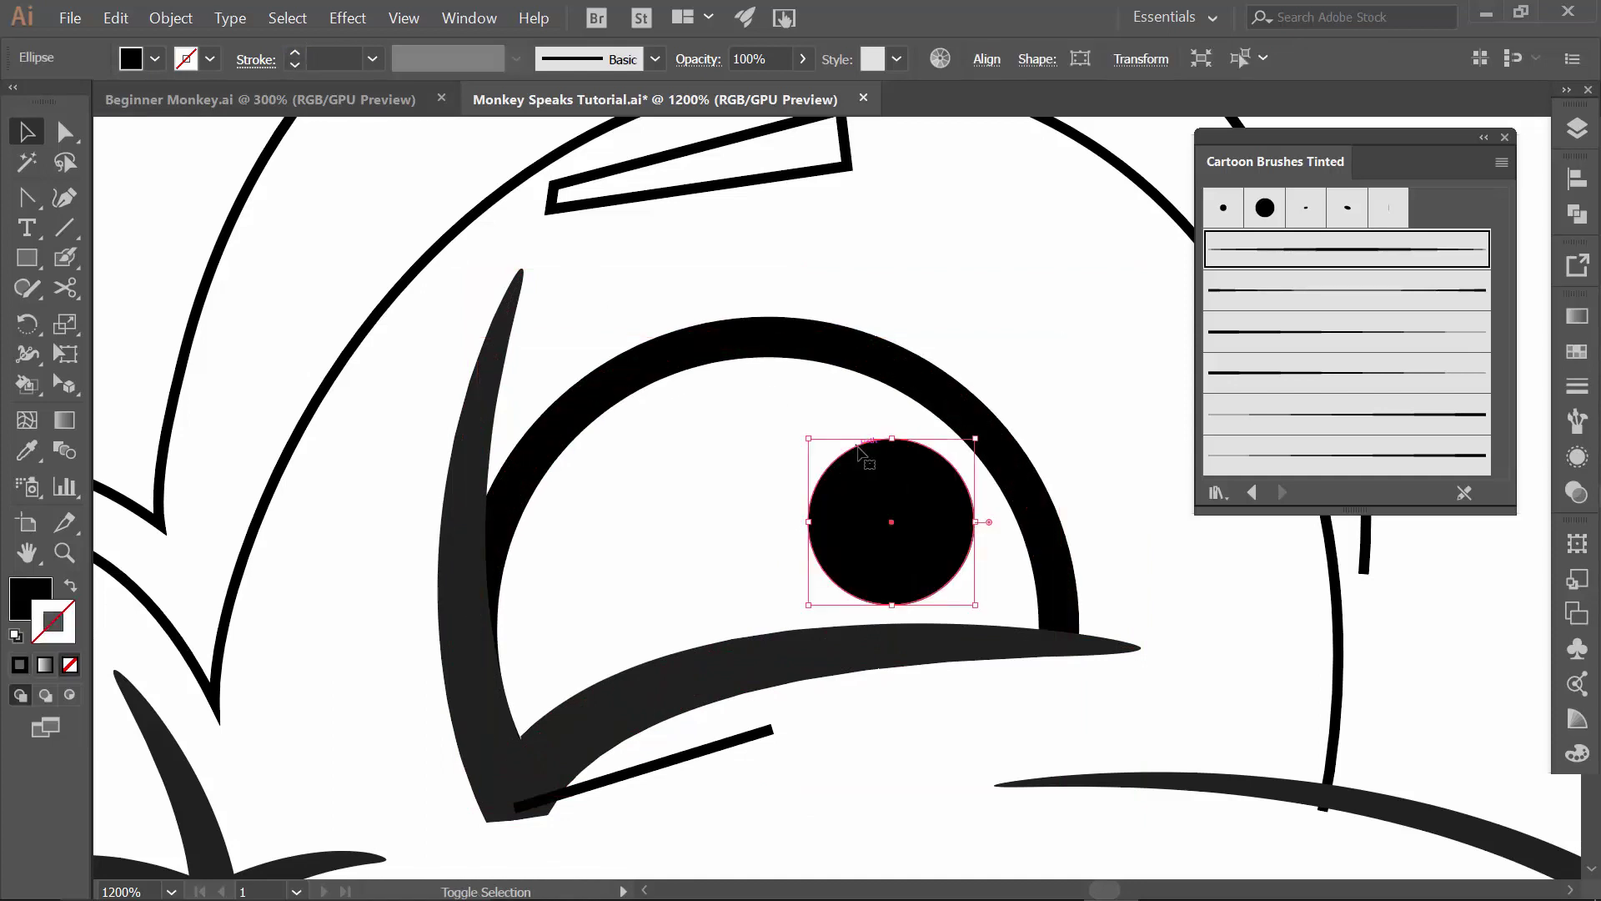
click(824, 494)
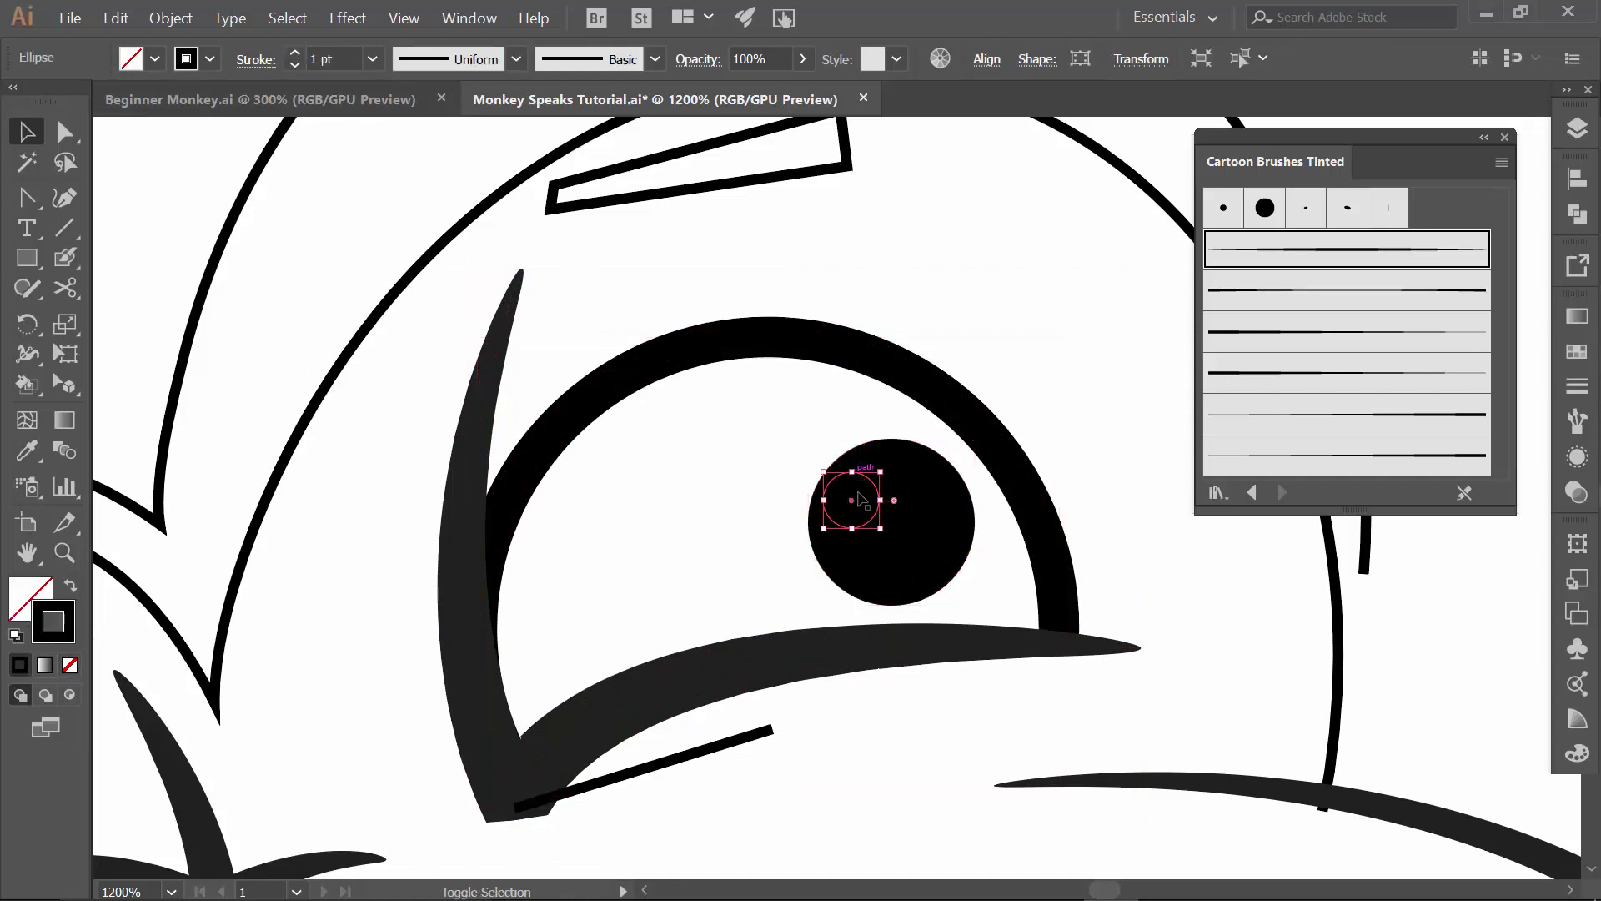
key(shift+x)
shift+click(858, 554)
key(d)
- Apply the fourth tinted art brush to the short line under the open eye, thicken it, and nudge its inner end anchor up
click(653, 767)
click(1347, 372)
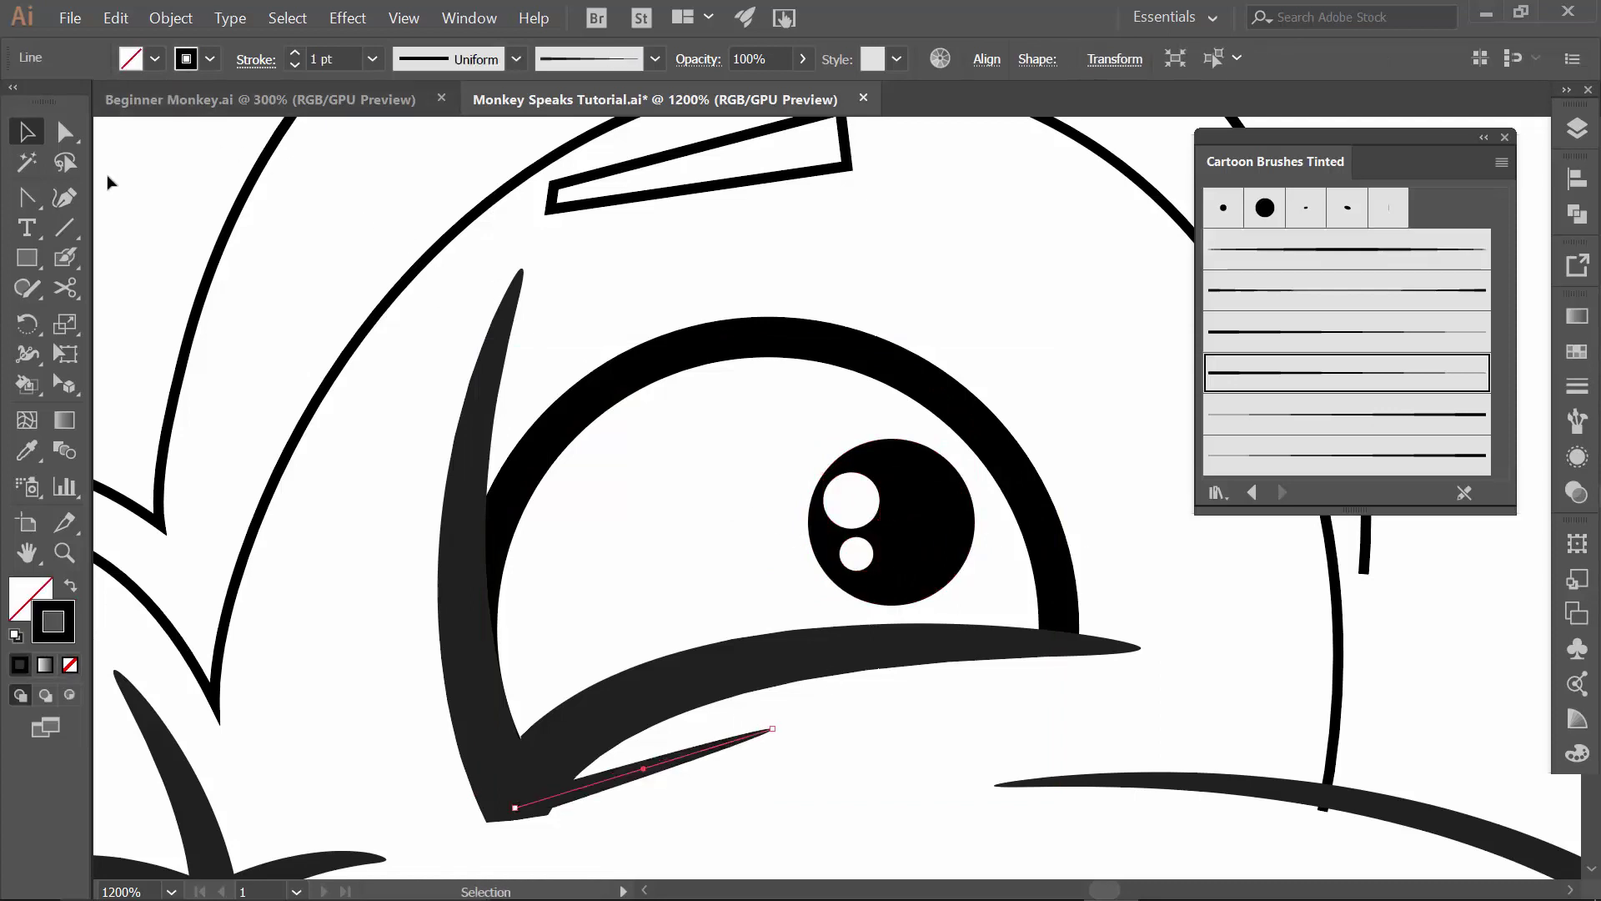
click(295, 52)
key(a)
click(514, 807)
key(Left)
key(Right)
key(Up)
key(Up)
- Ink the line beneath the nose with a tapered tinted art brush and the nose's lower curve with the first tinted art brush
key(ctrl+minus)
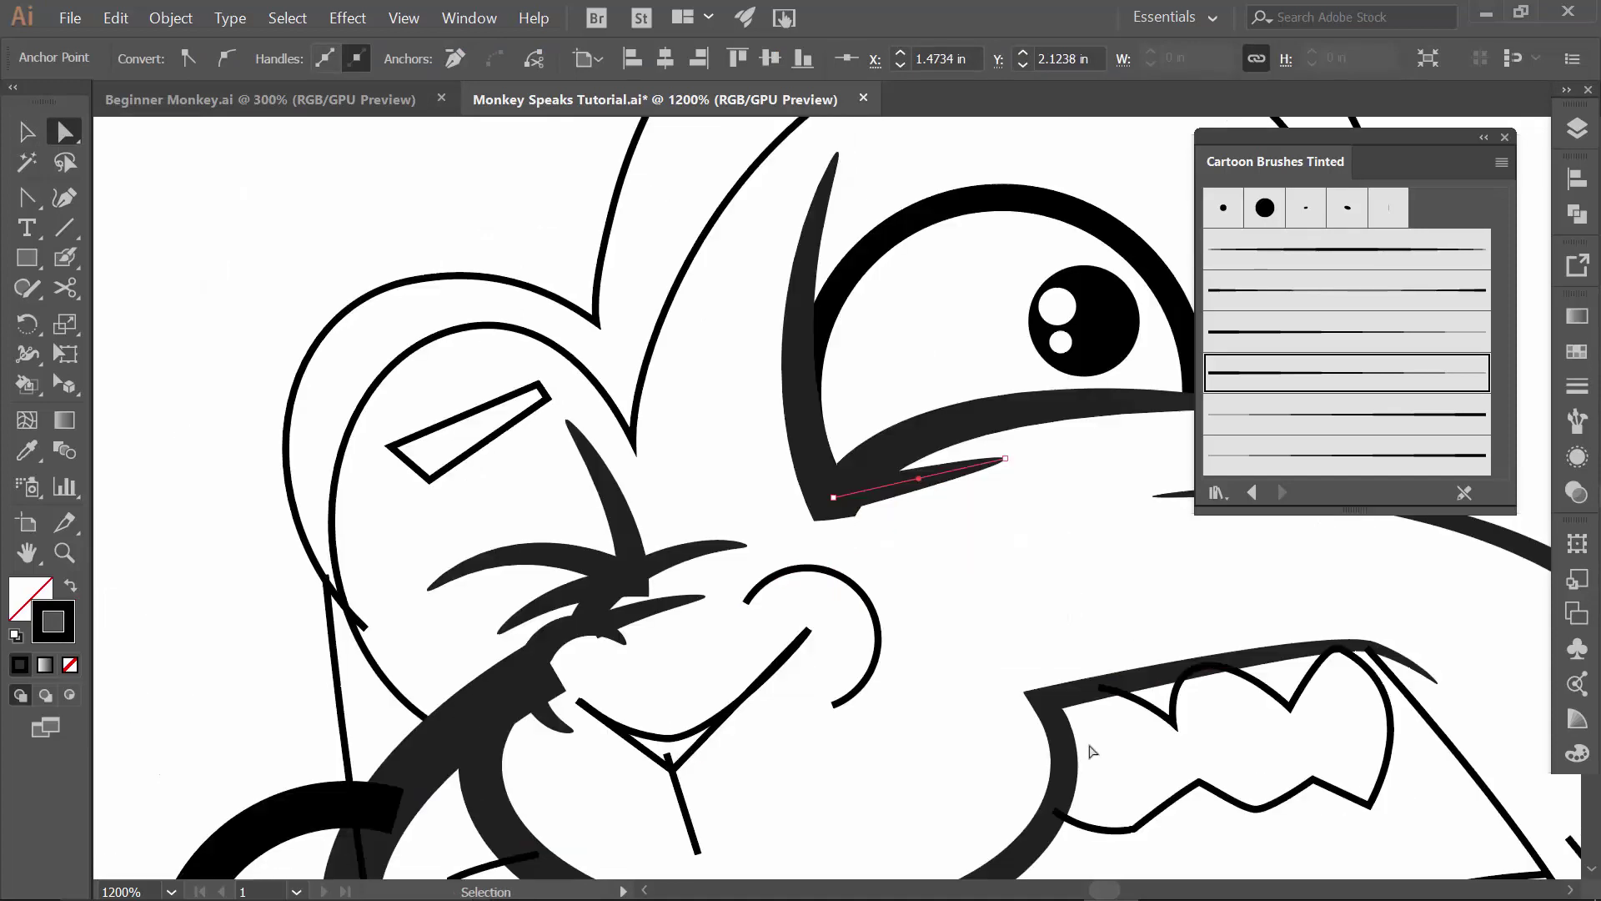
key(ctrl+minus)
key(ctrl+minus)
key(v)
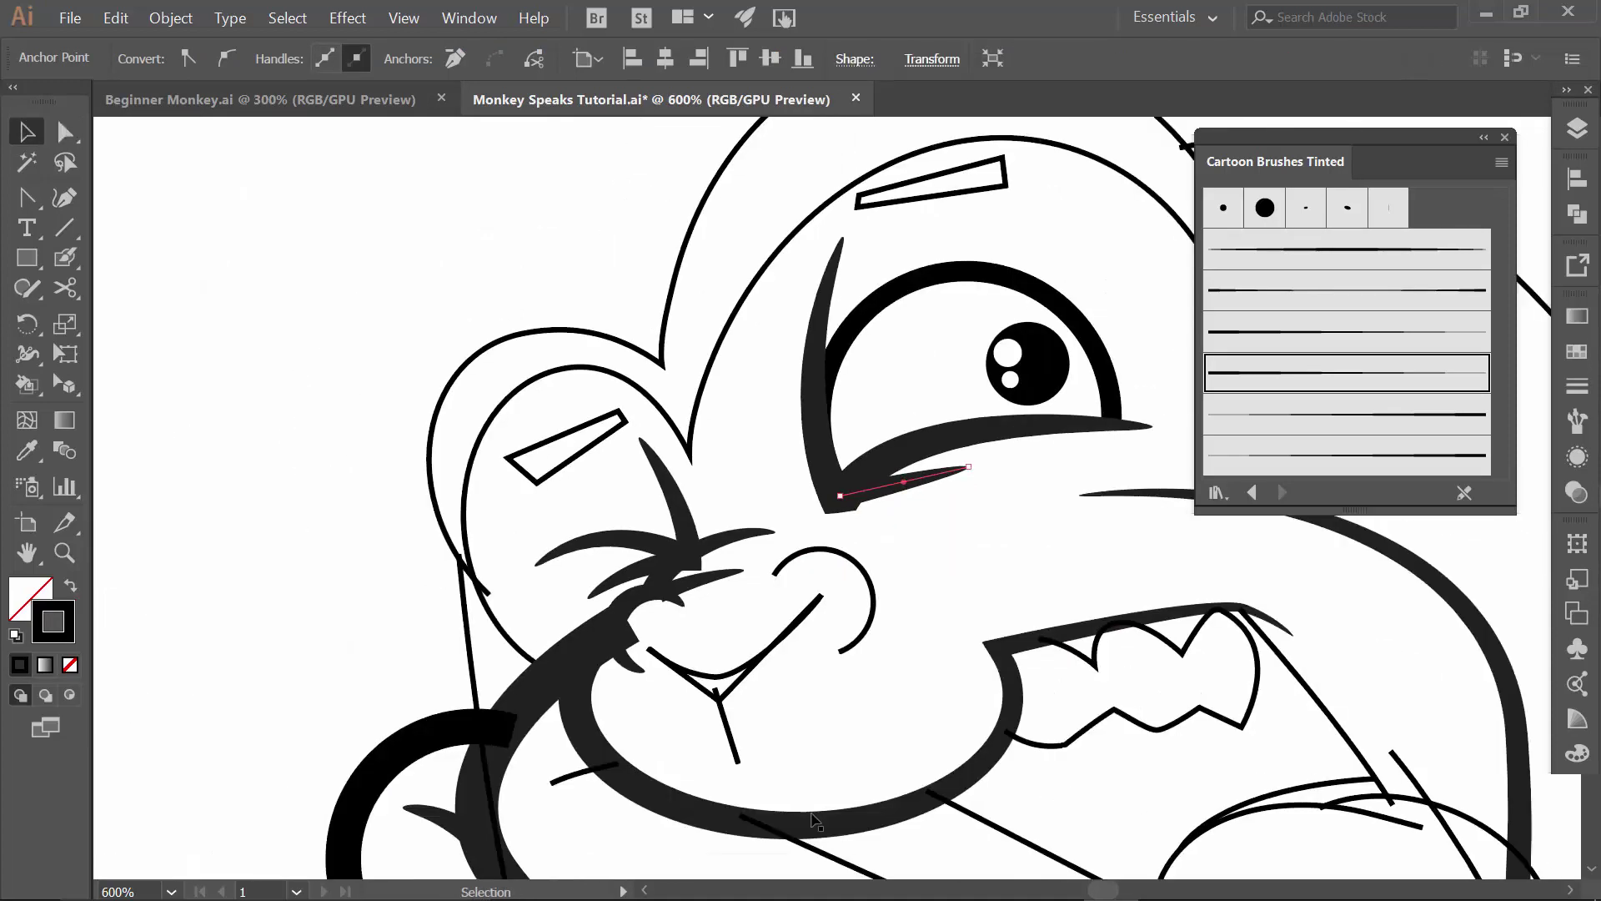
click(728, 732)
click(1241, 379)
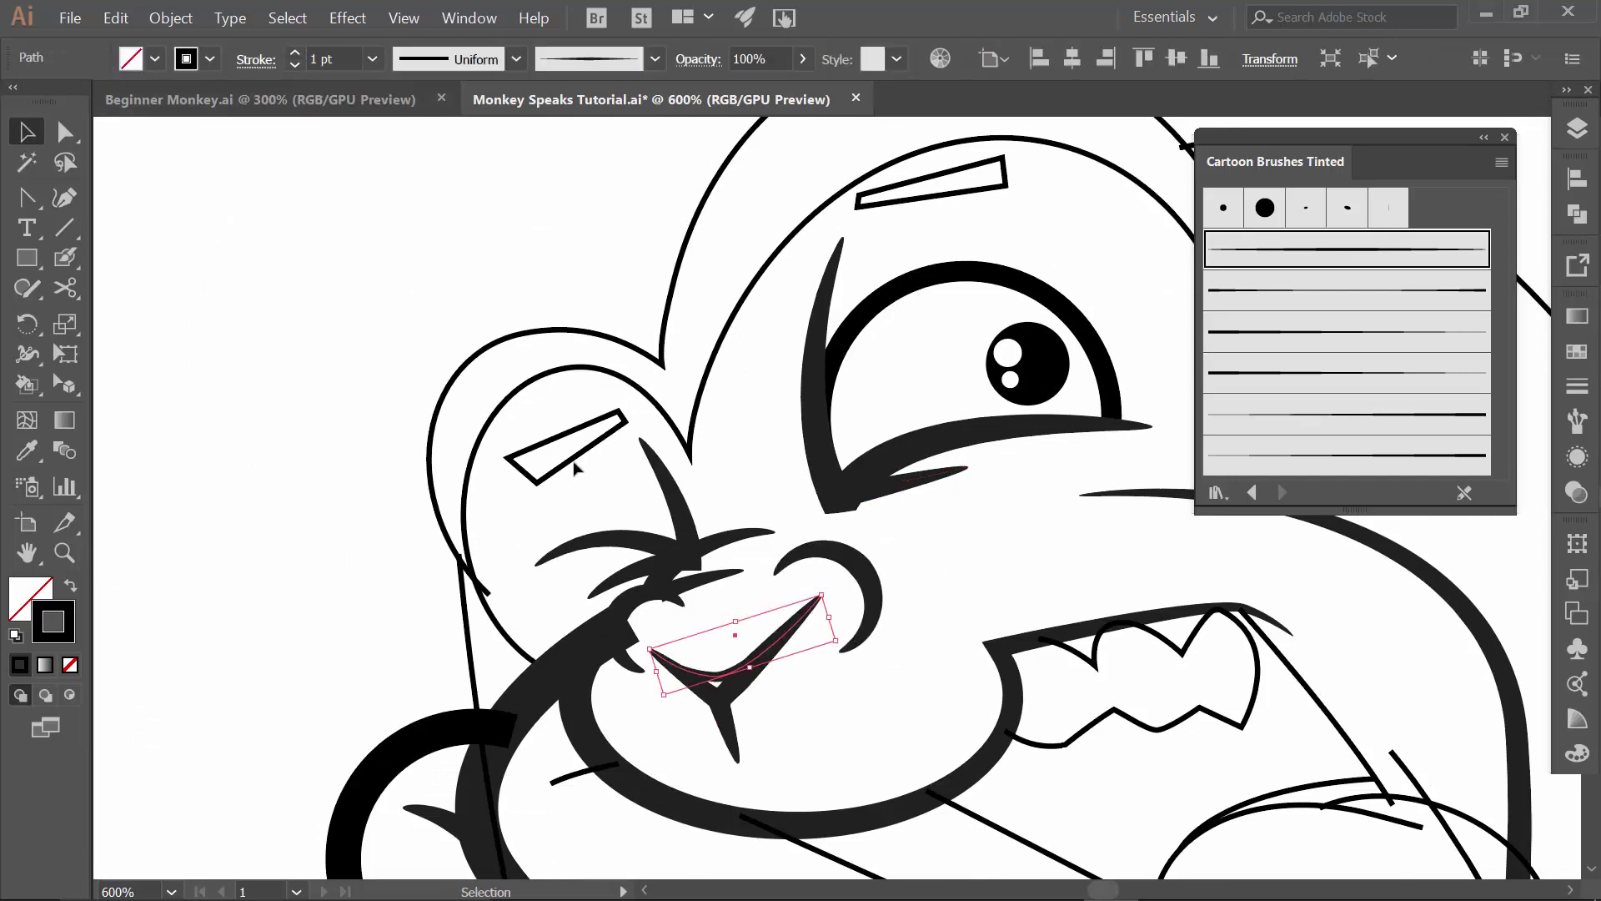
- Apply the second tinted art brush to the inner face outline around both eyes and thicken its stroke
scroll(689, 446, right, 2)
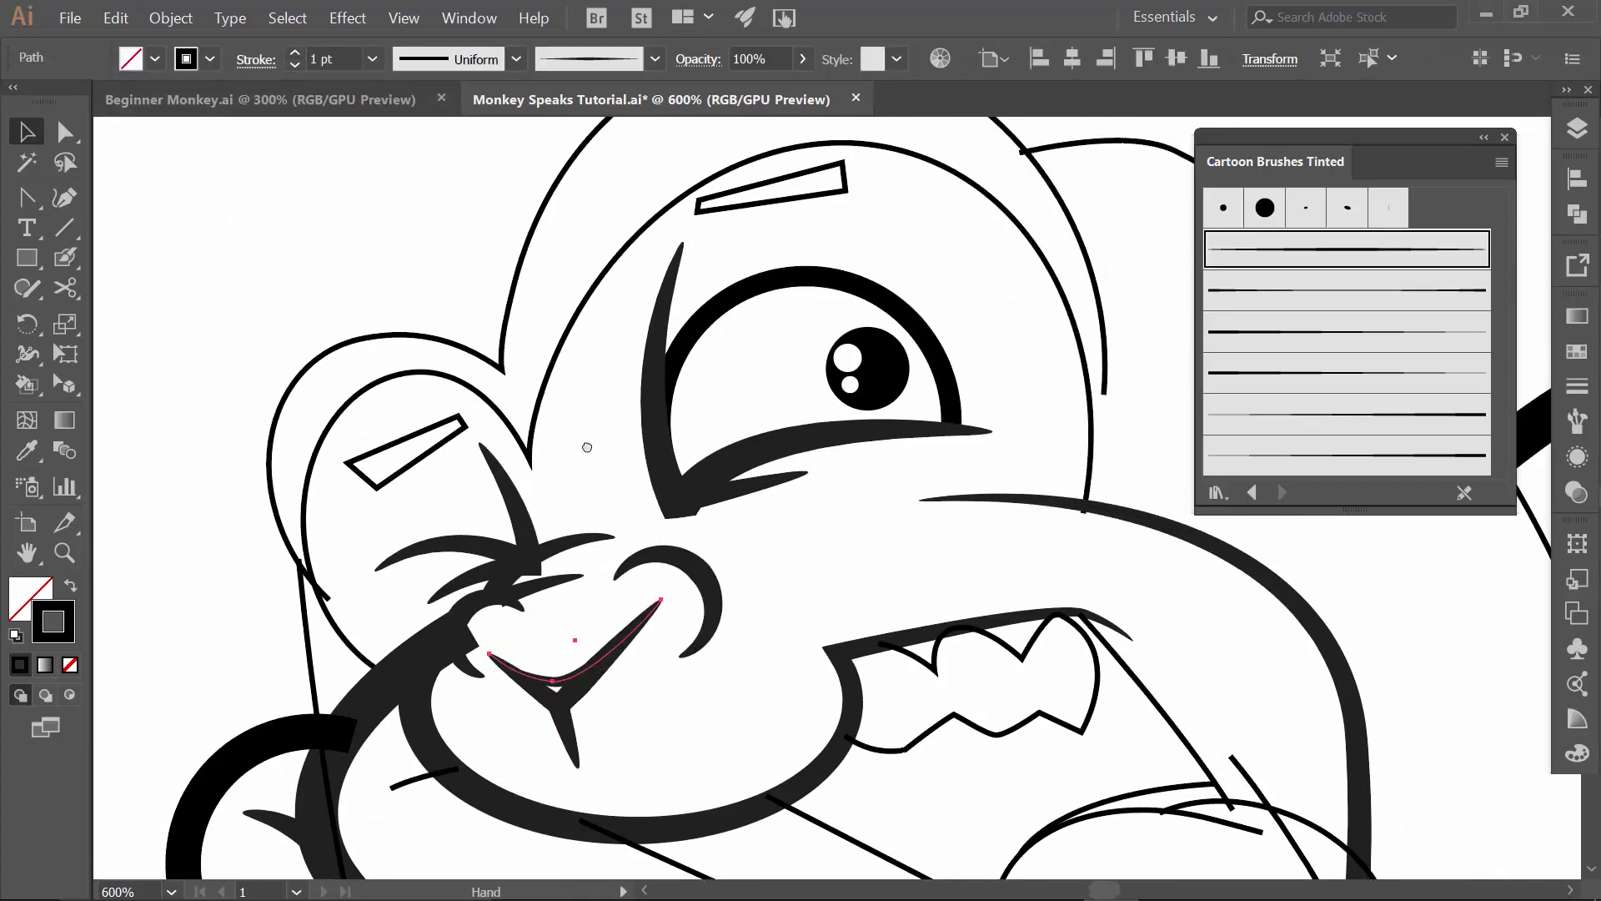
click(536, 431)
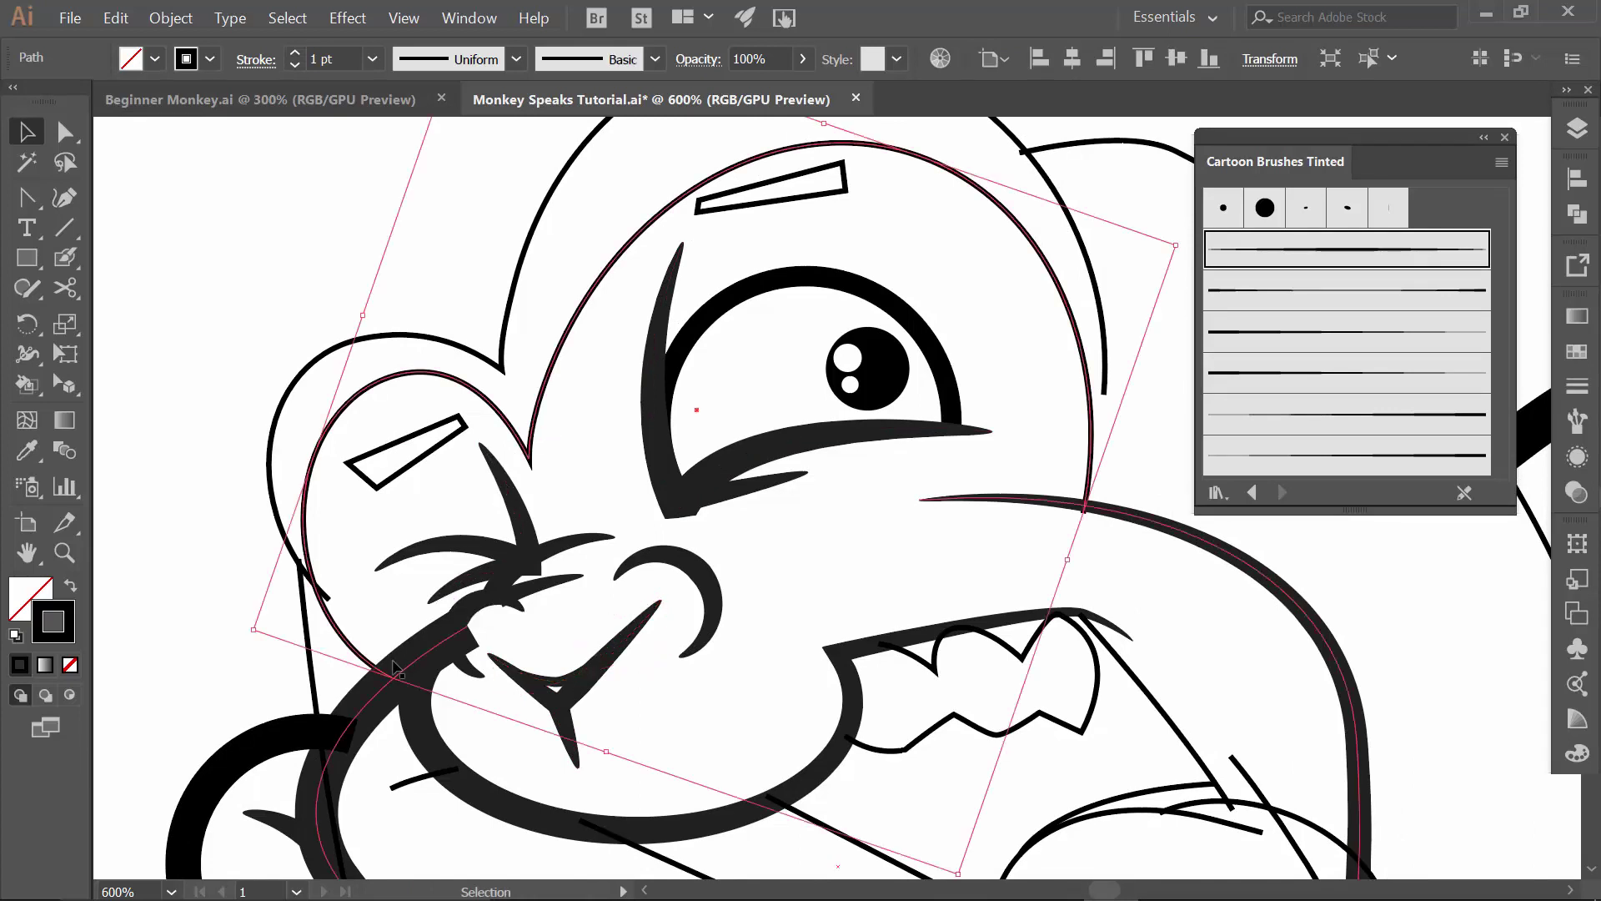
click(1465, 302)
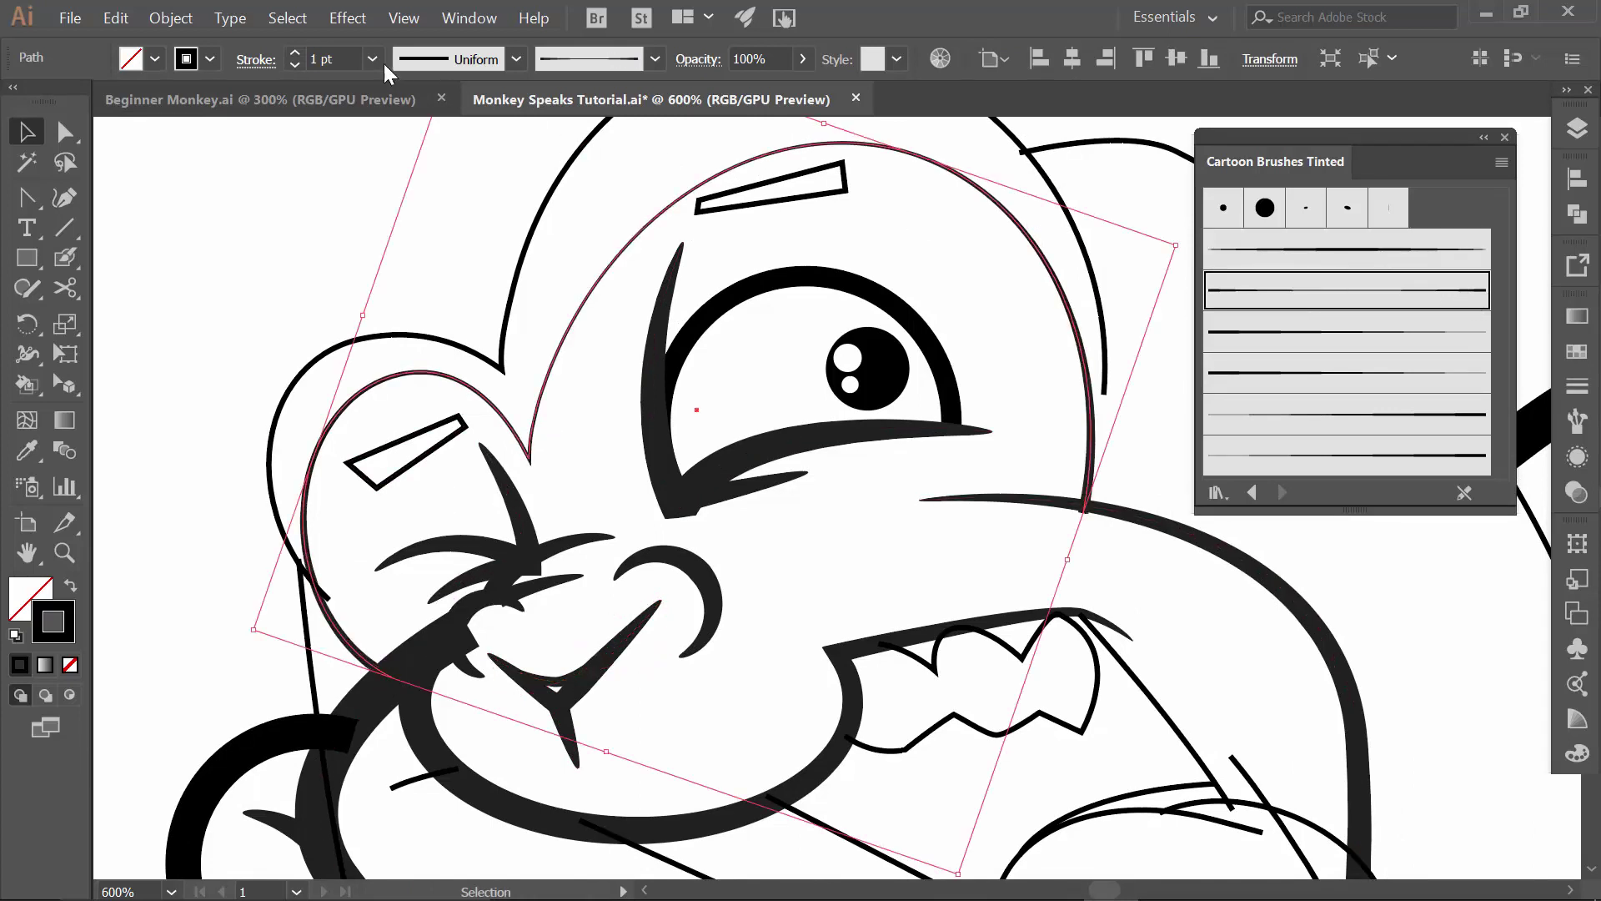
click(294, 52)
click(293, 52)
click(293, 52)
click(294, 51)
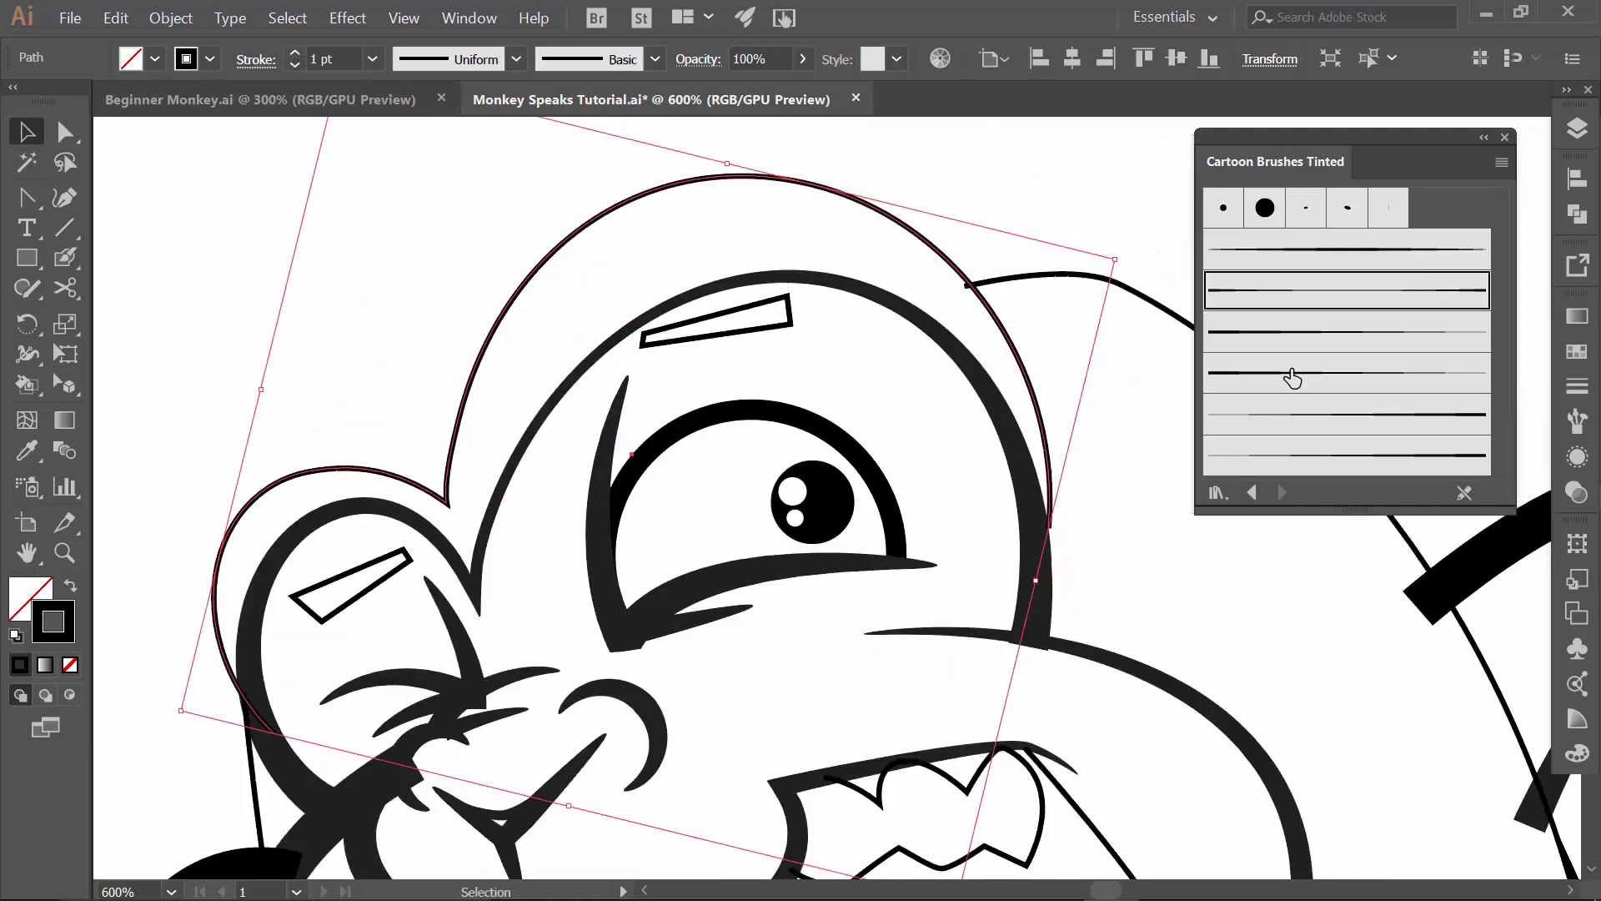
- Apply the fourth tinted art brush to the outer head outline at 3 pt and widen the outline slightly beyond the face outline
click(1292, 373)
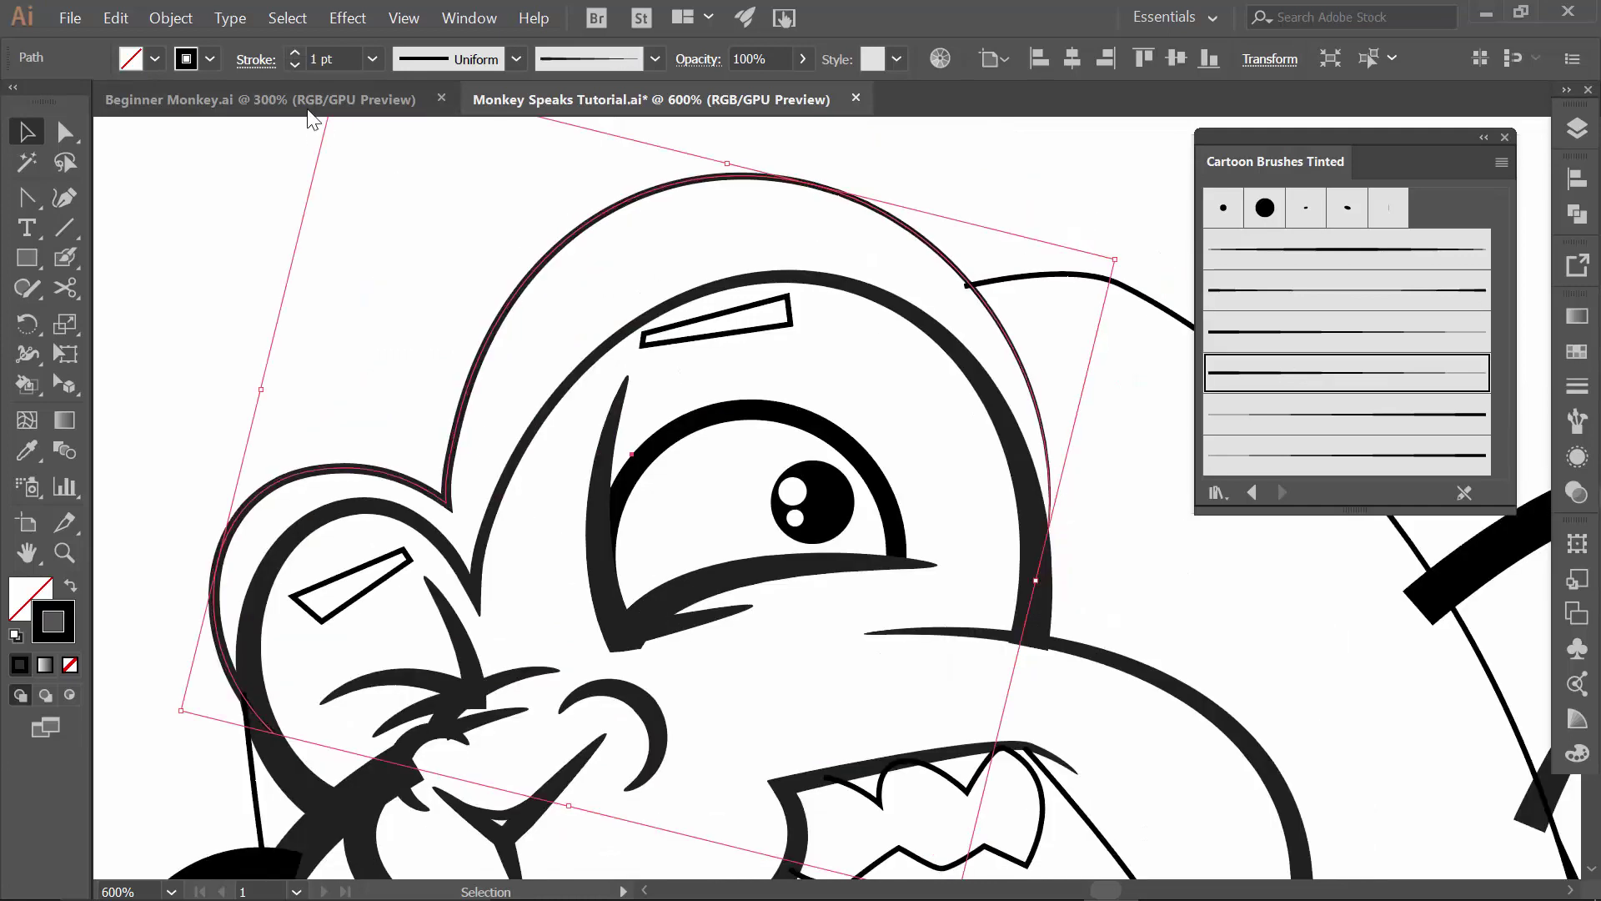
click(294, 52)
click(294, 52)
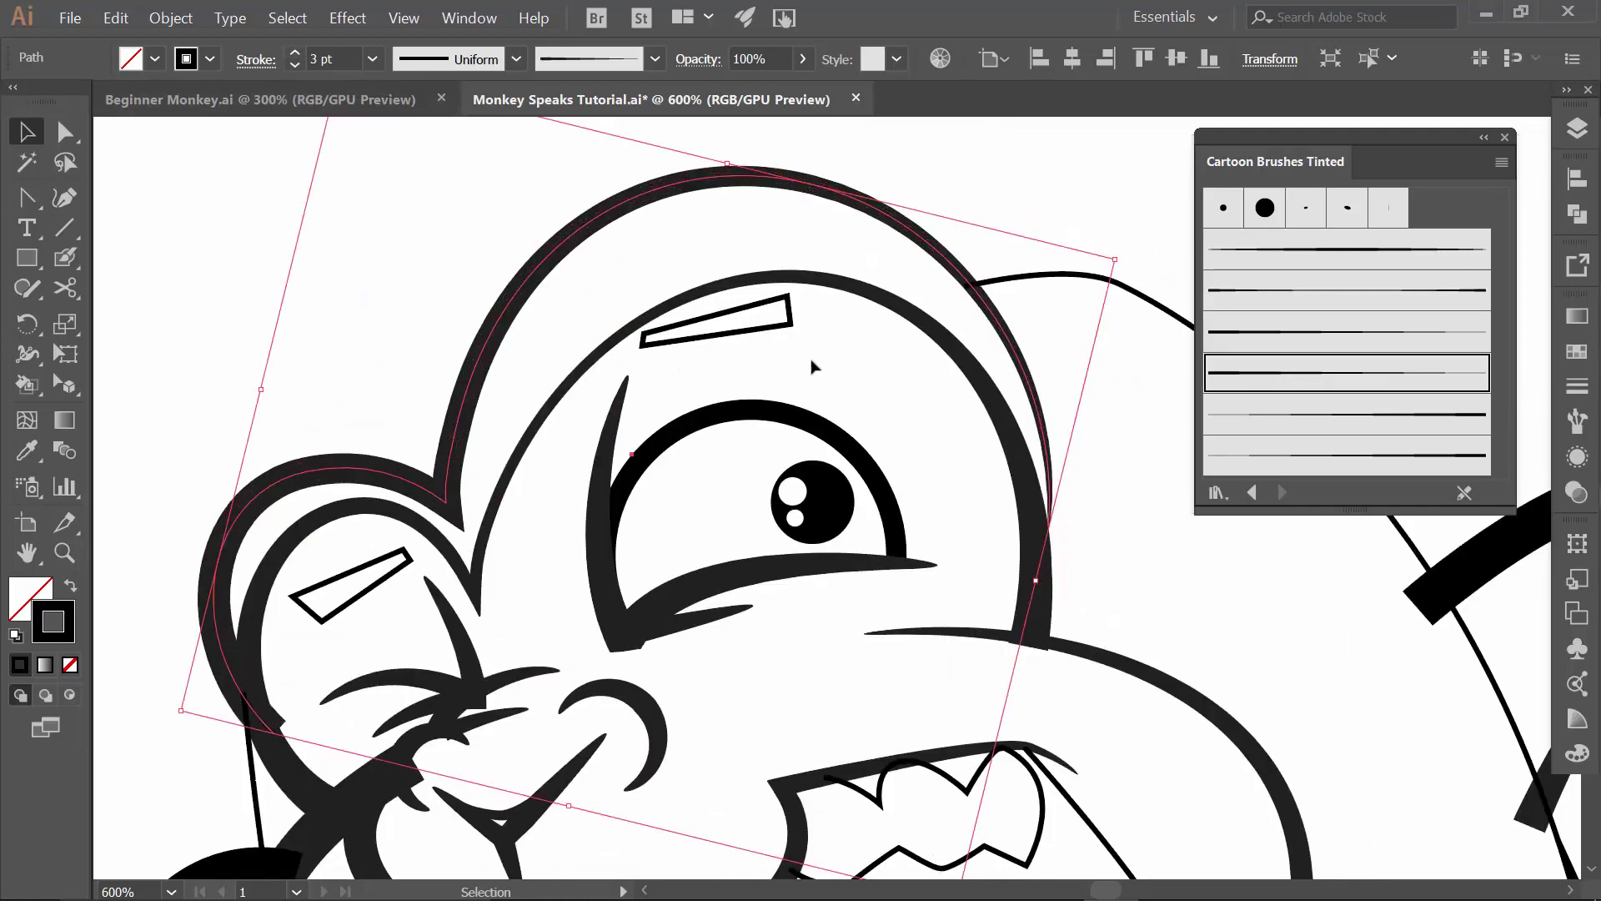
drag(1038, 581, 1090, 584)
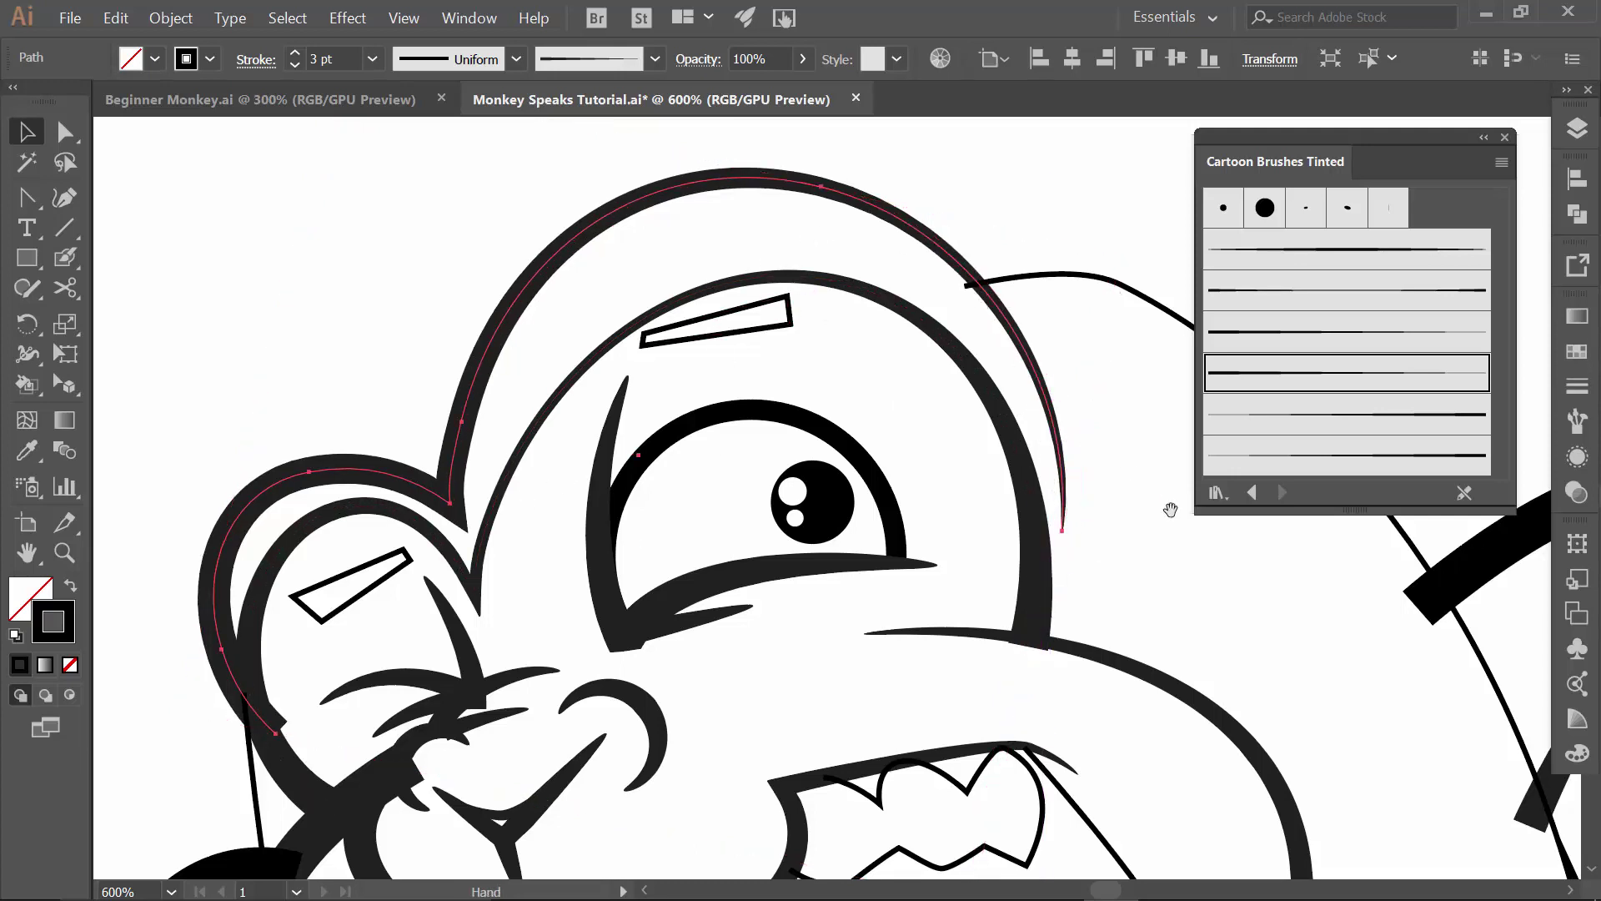
- Apply the fifth tinted art brush to the short crease beside the muzzle's lower edge
scroll(1165, 508, down, 5)
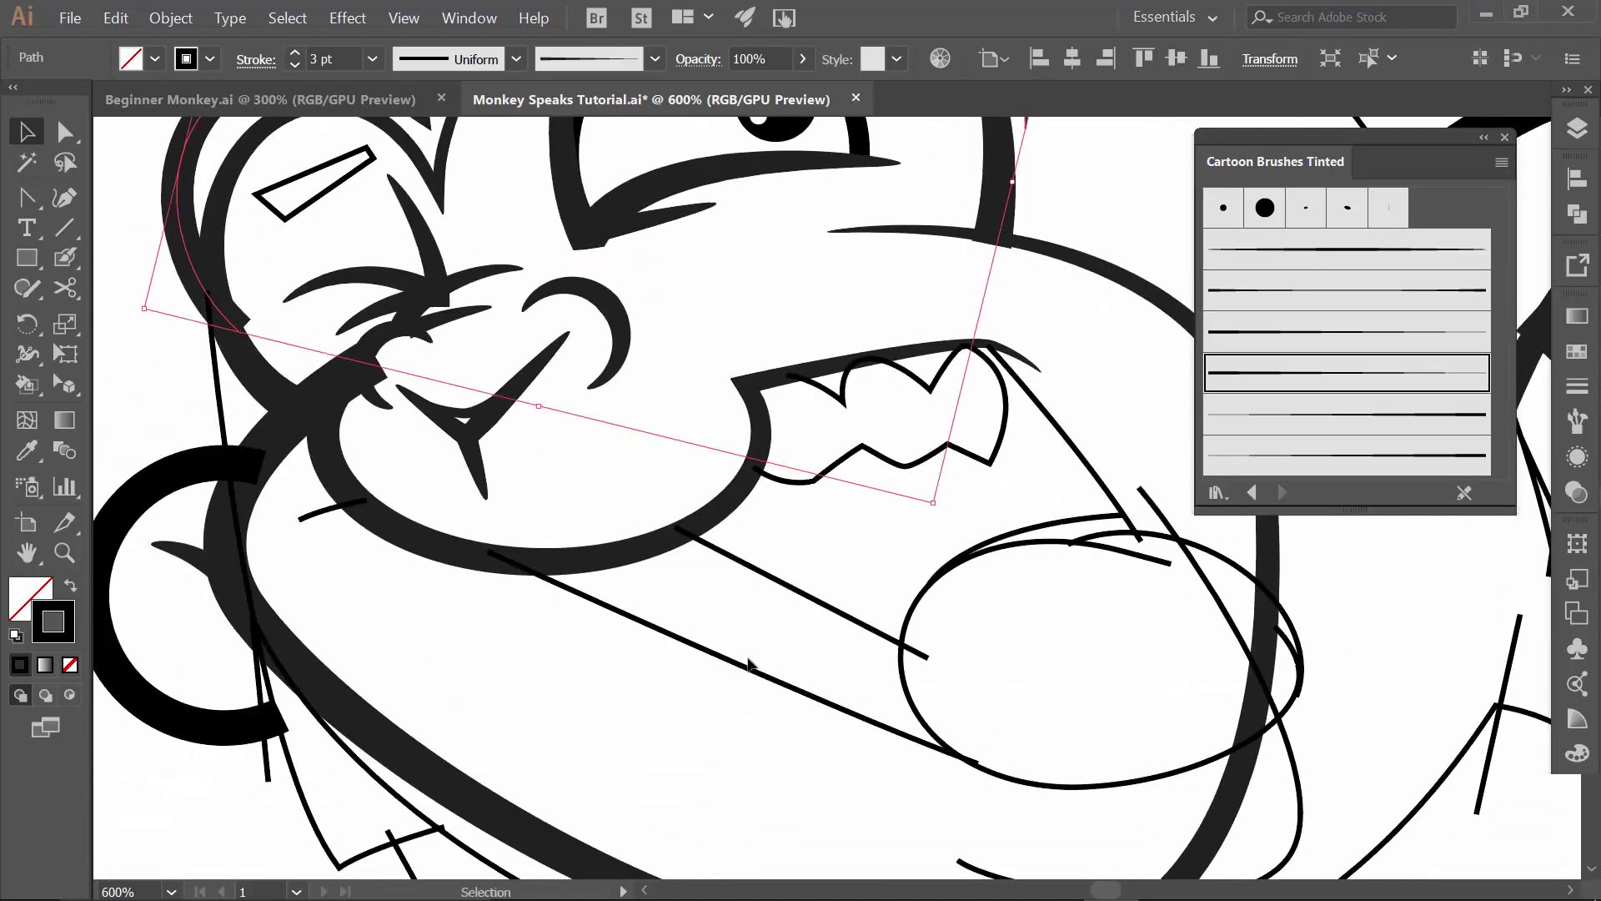
click(340, 511)
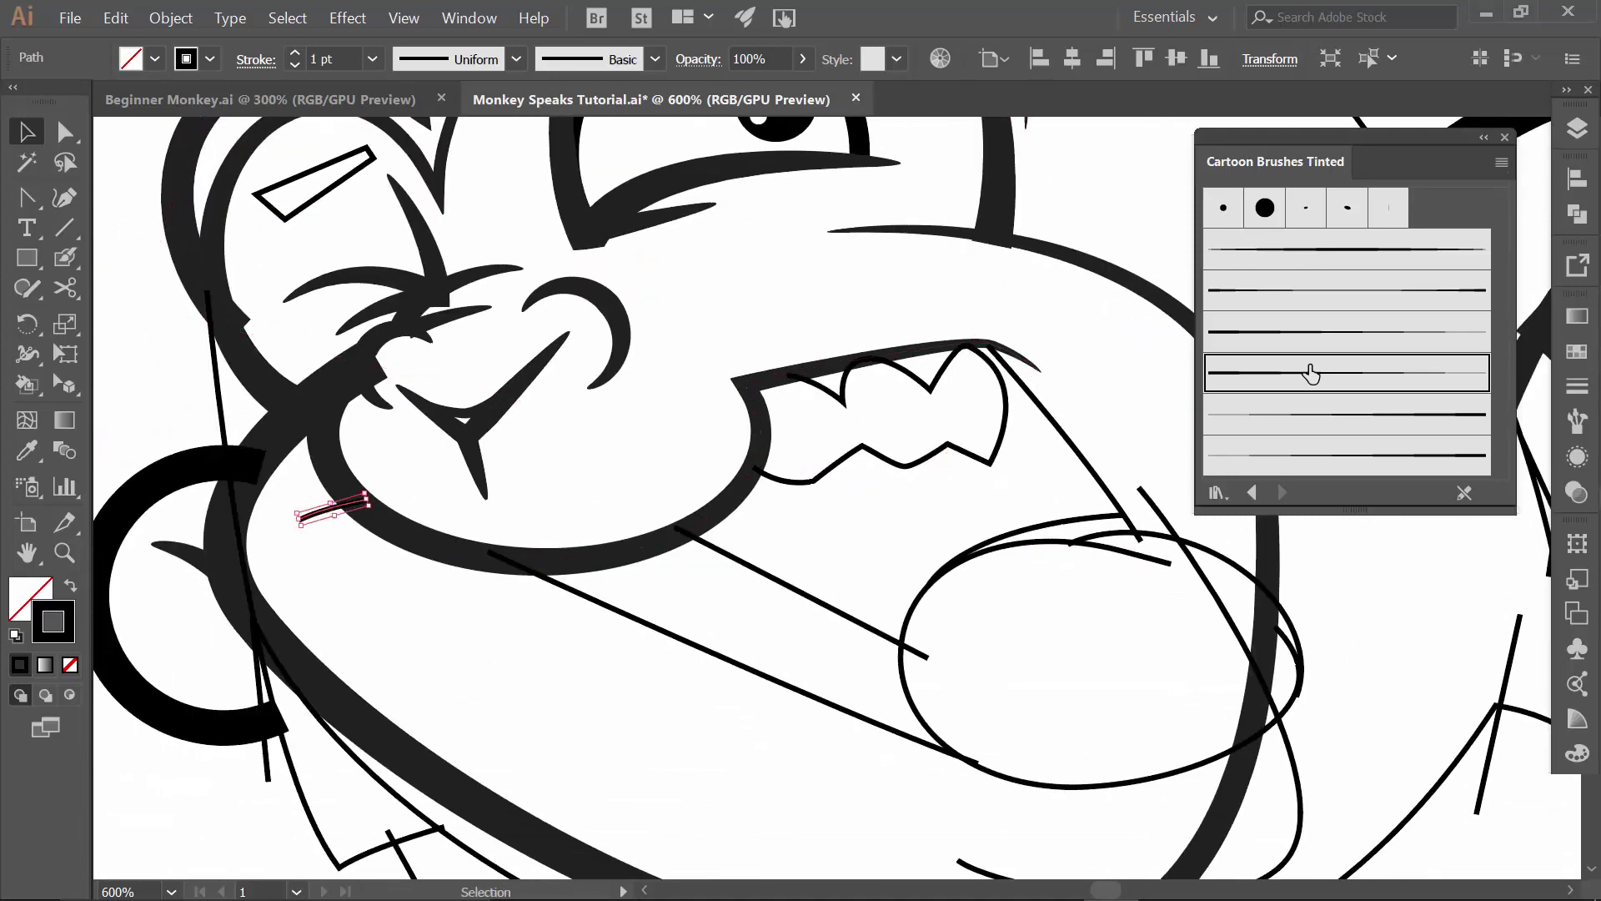
click(1309, 414)
- Apply the third tinted art brush to the upper-right arc of the oval below the teeth and set its stroke to 3 pt
scroll(699, 519, right, 3)
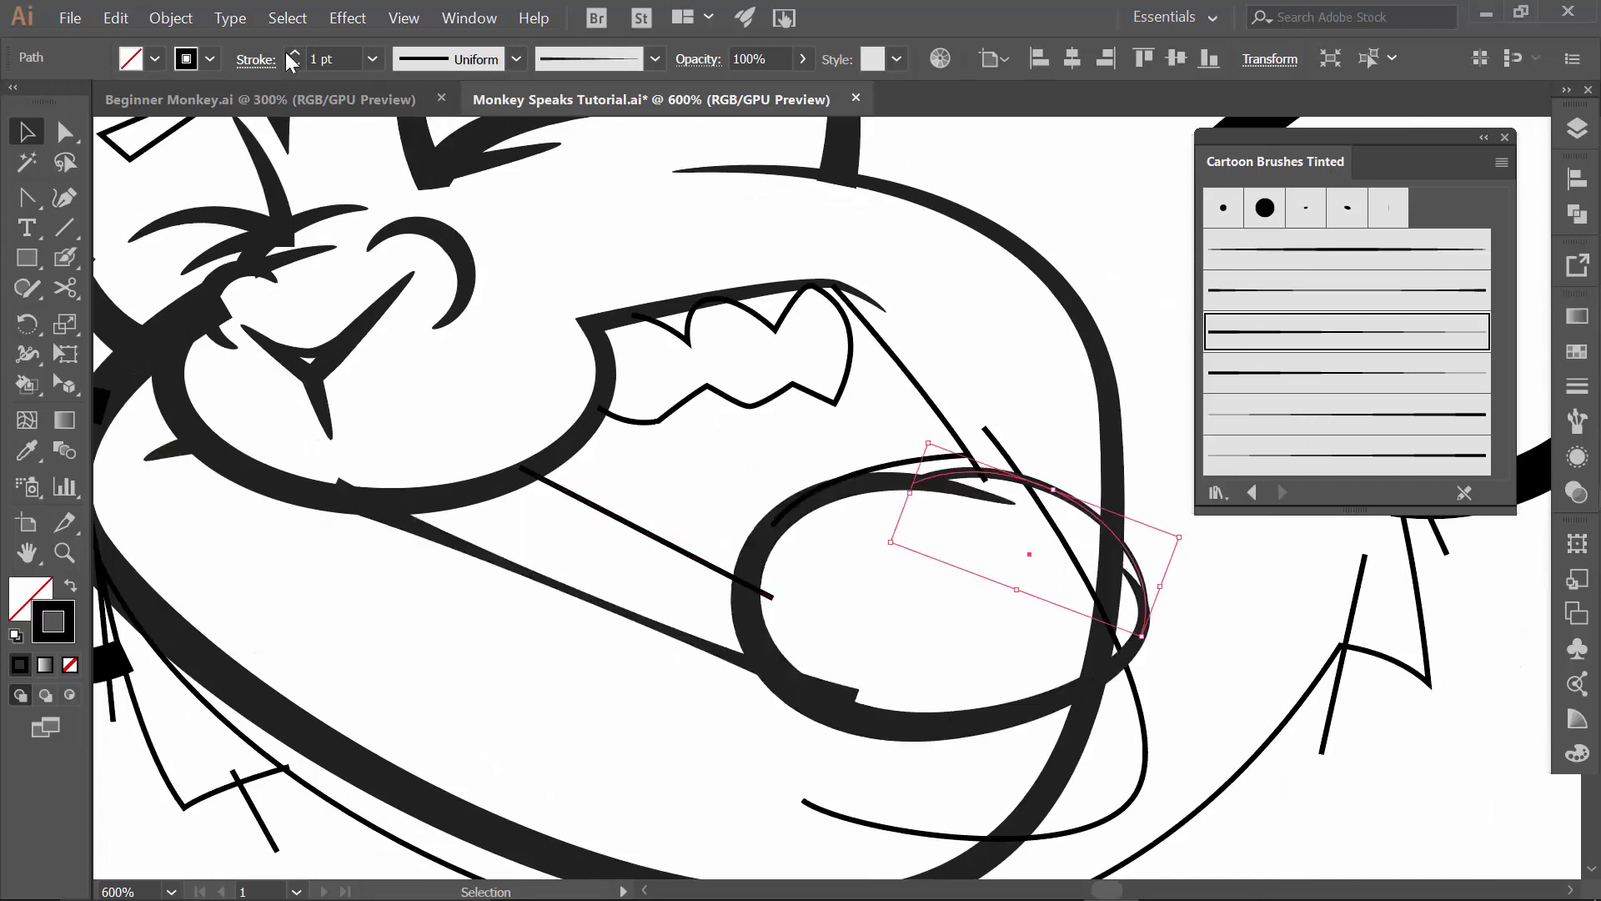
click(292, 53)
click(293, 52)
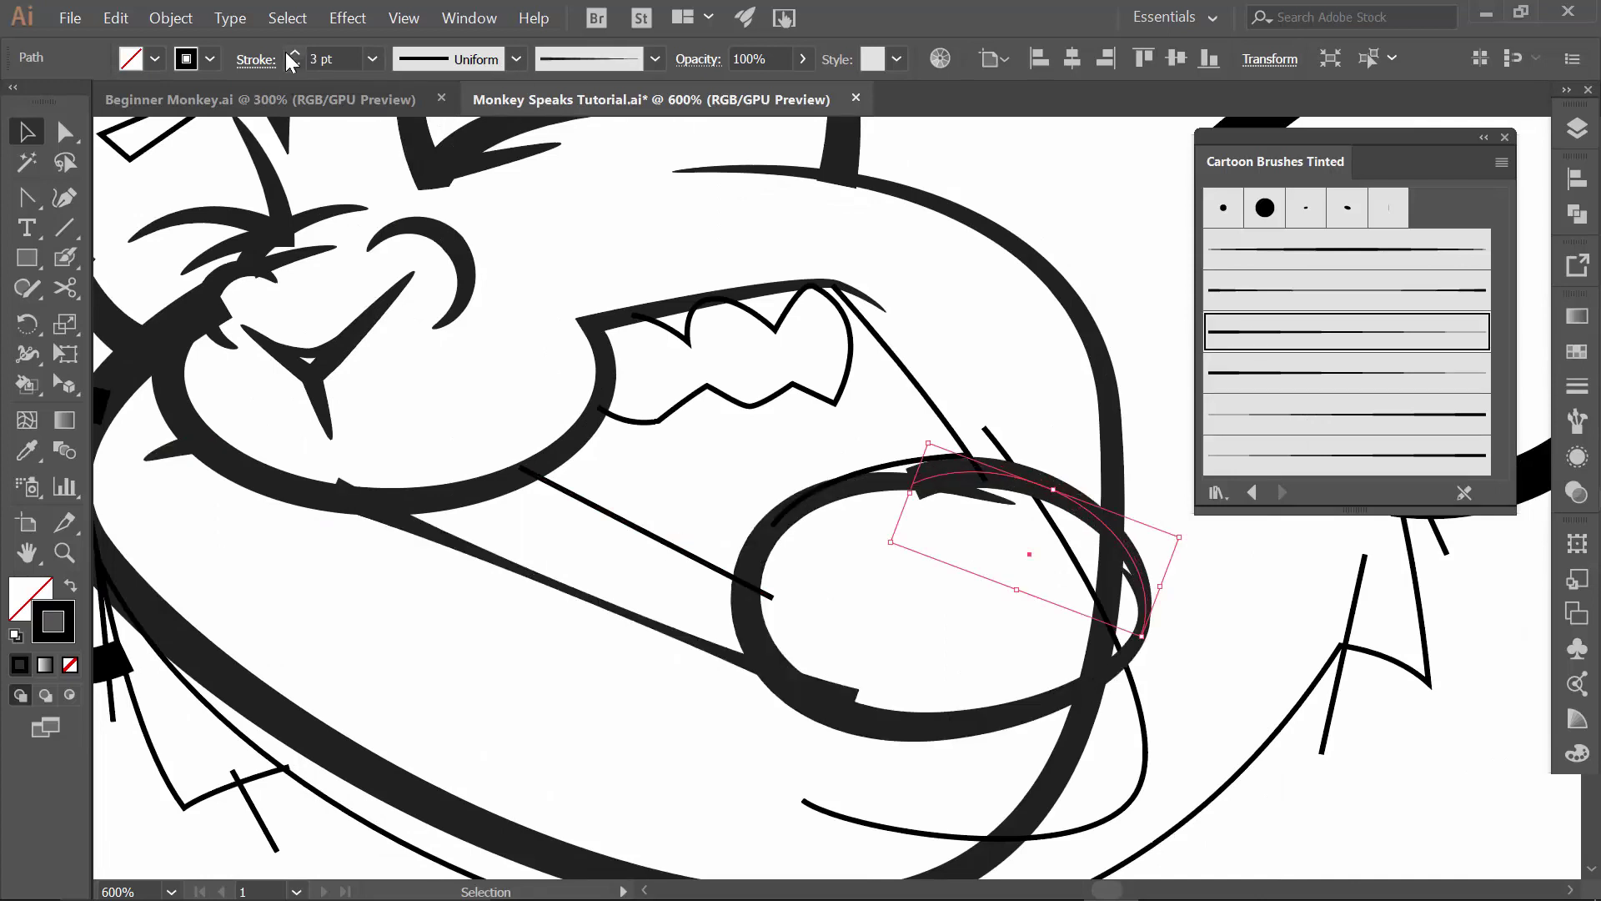
- Apply the fourth tinted art brush to the short arc above the oval's upper-left edge
key(a)
click(1093, 529)
click(919, 459)
click(1273, 367)
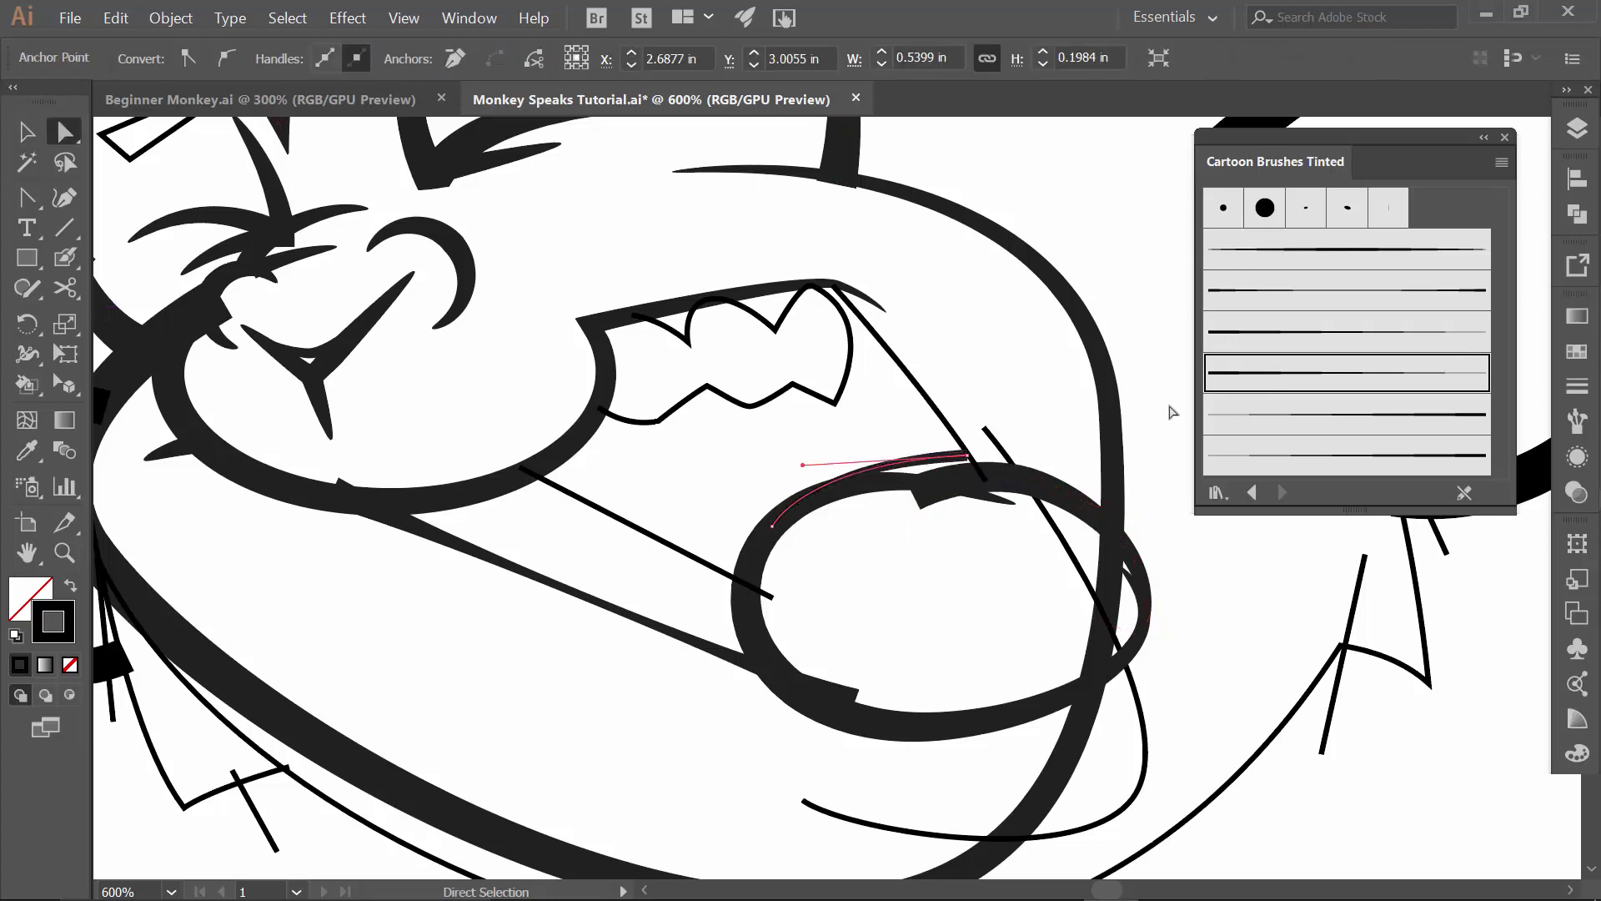
- Raise the short arc's right end anchor slightly and move its left end anchor onto the oval at X 2.3622 in, Y 3.1324 in
drag(968, 456, 967, 450)
drag(772, 526, 751, 530)
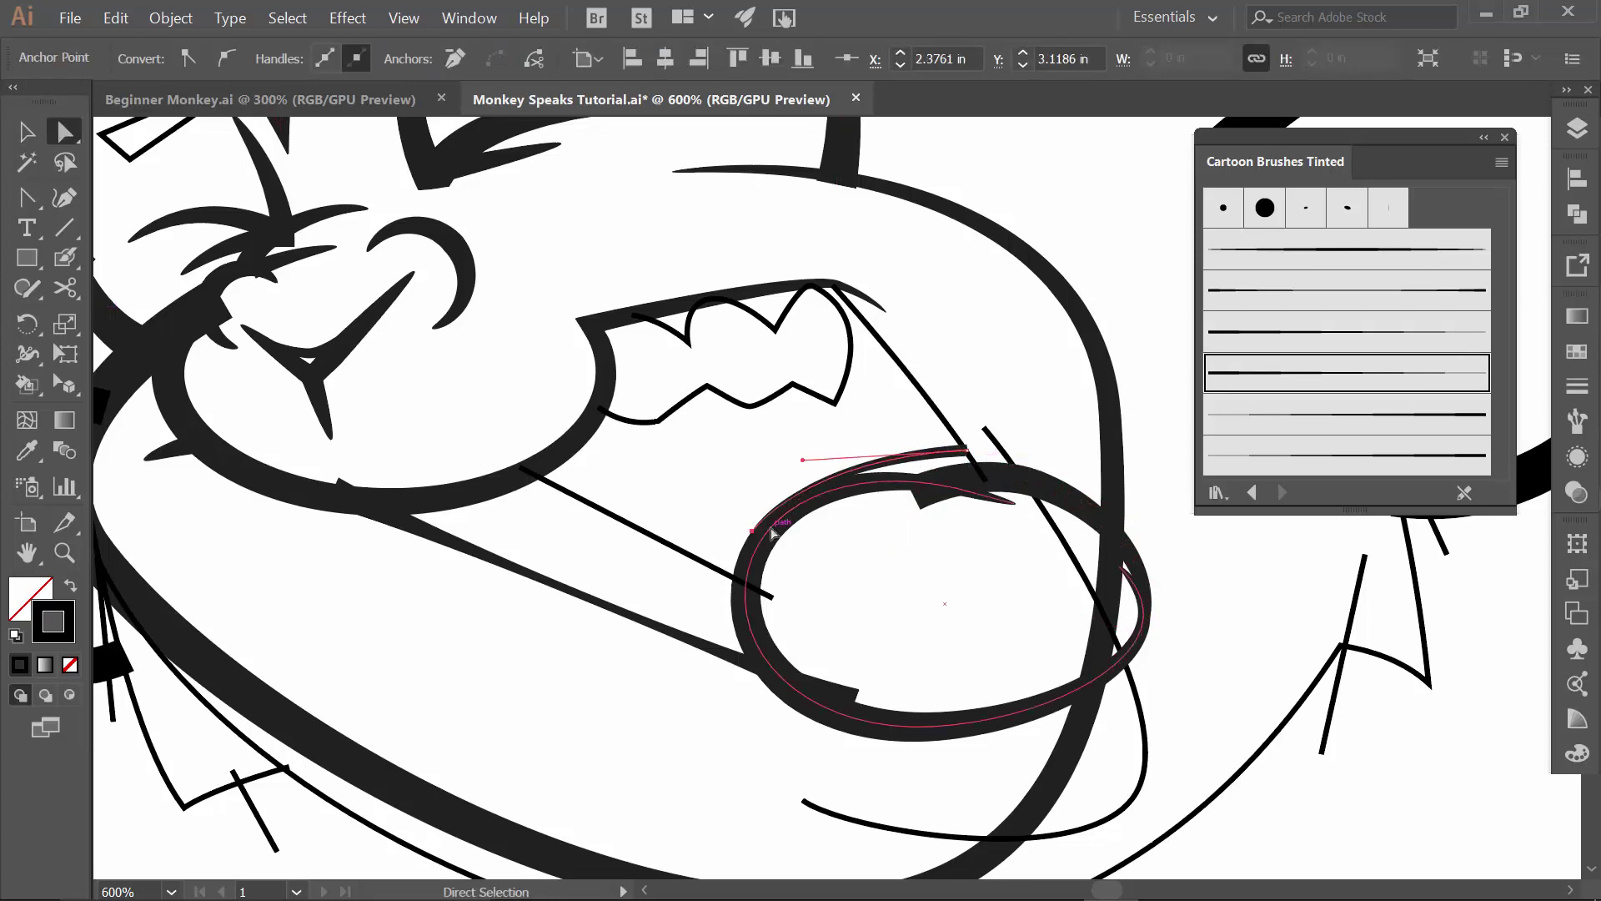
key(Down)
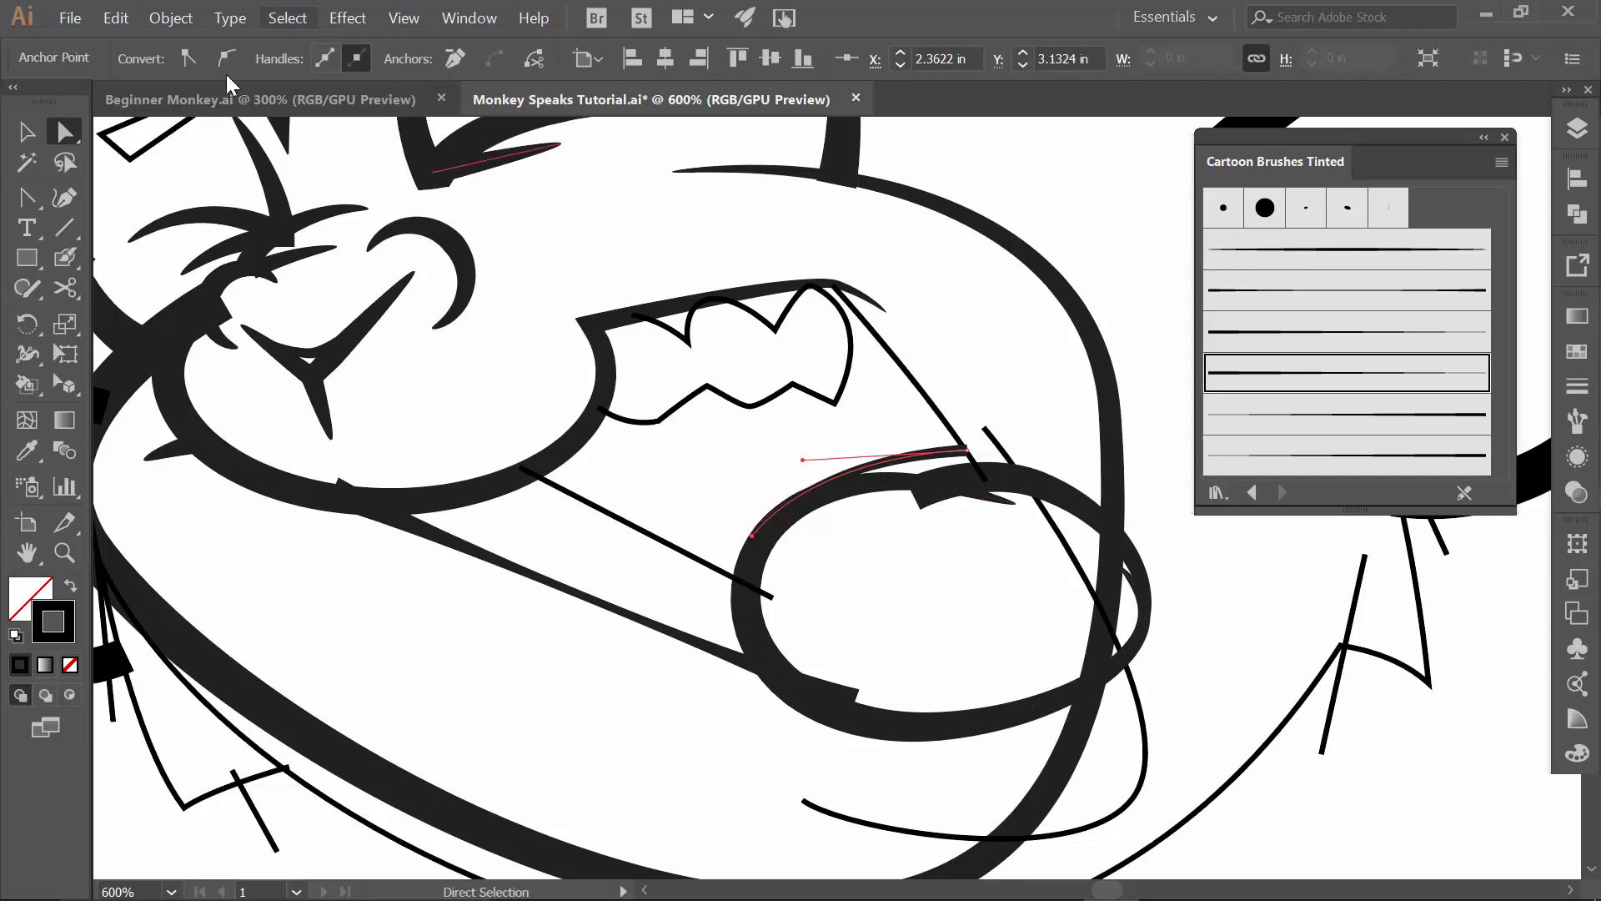
- Set the stroke of the short arc above the oval to 2 pt
click(25, 138)
click(794, 427)
click(851, 472)
click(293, 54)
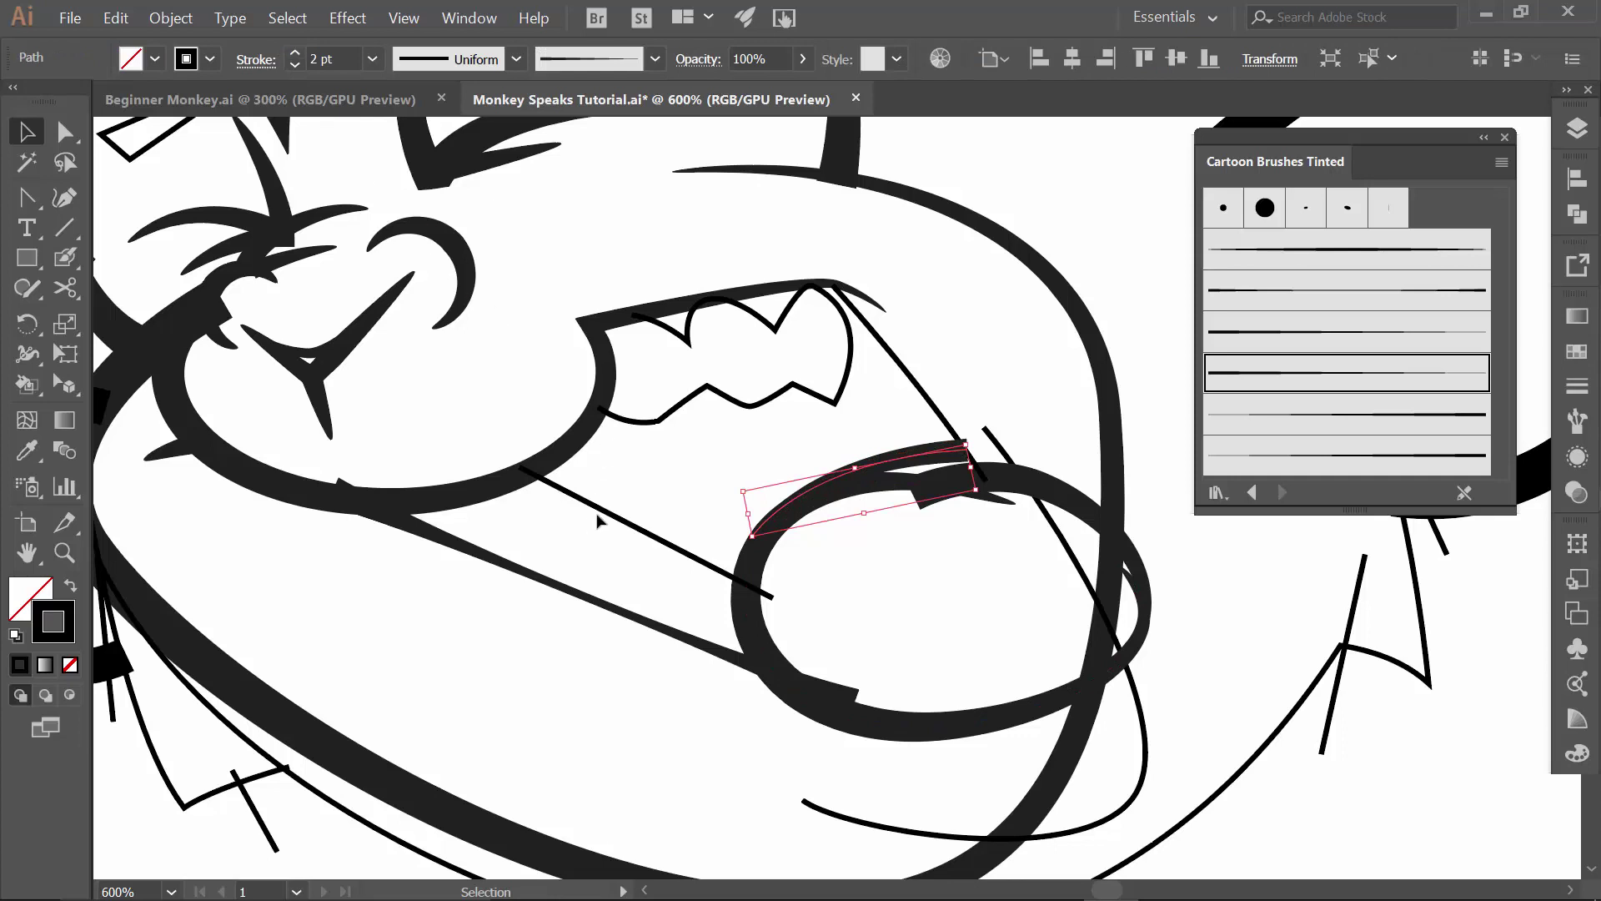
- Nudge the short arc's right end anchor up to Y 2.8646 in
key(a)
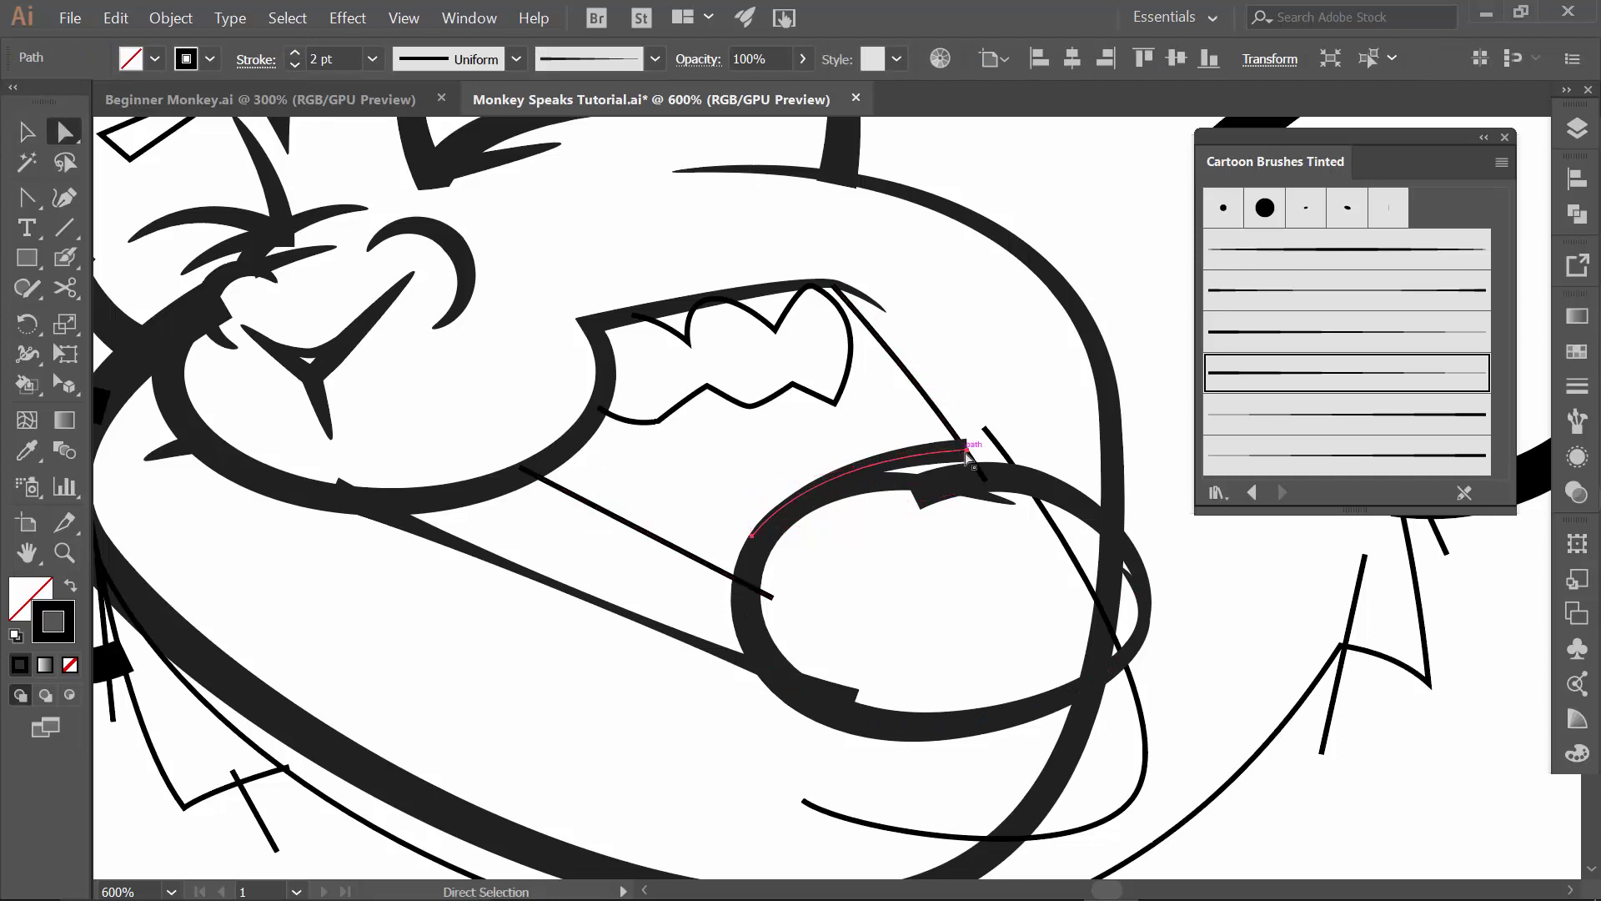
click(967, 450)
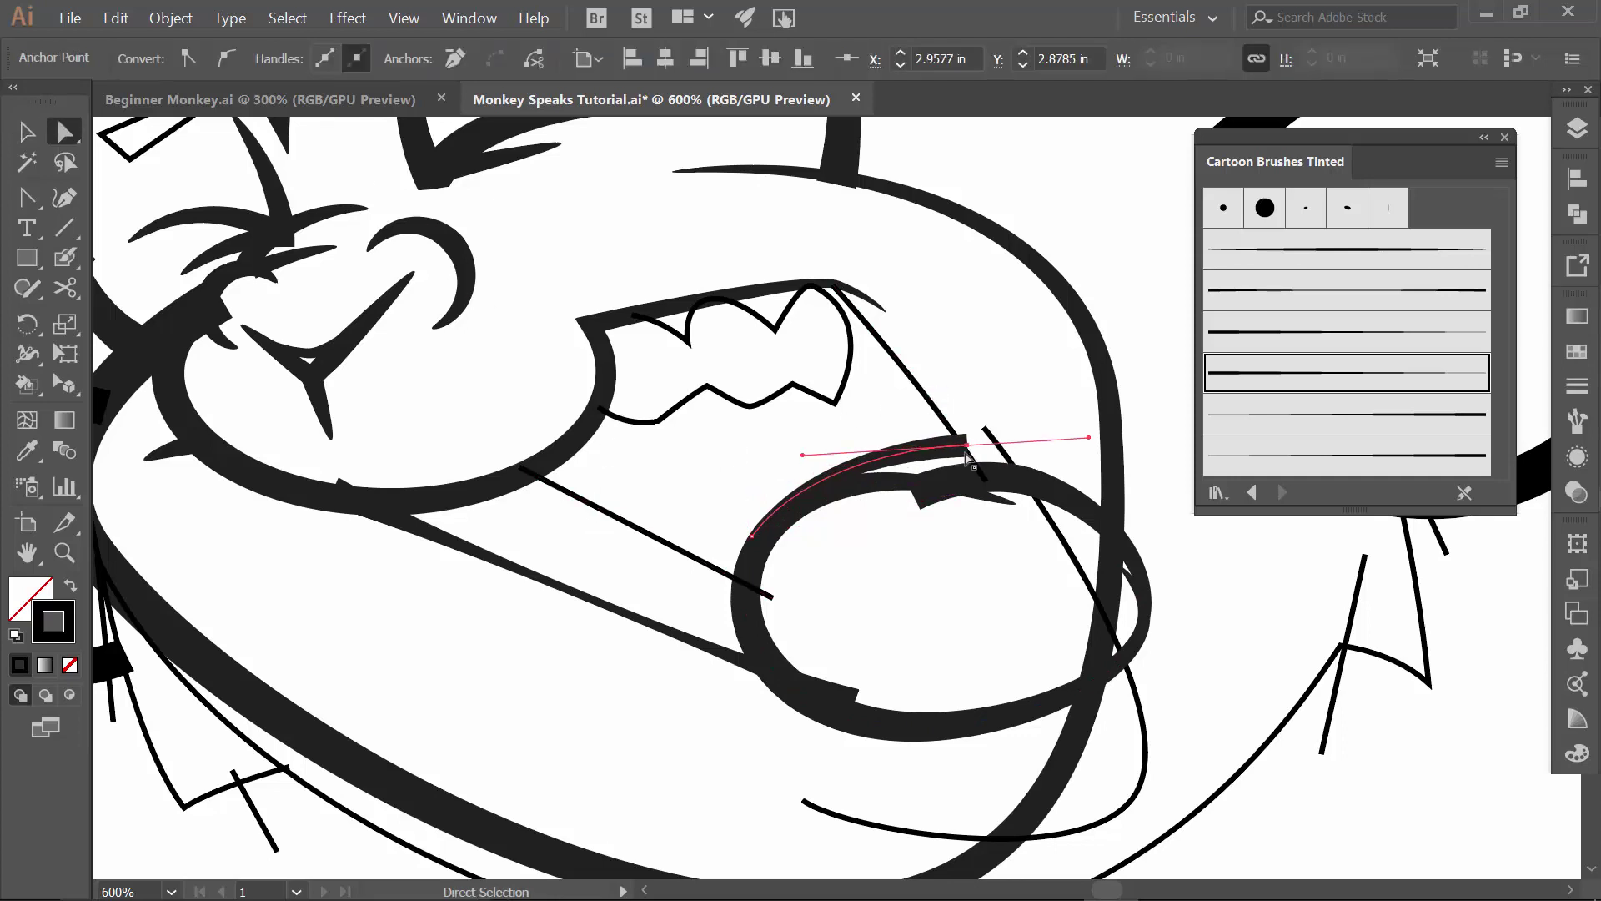
key(Up)
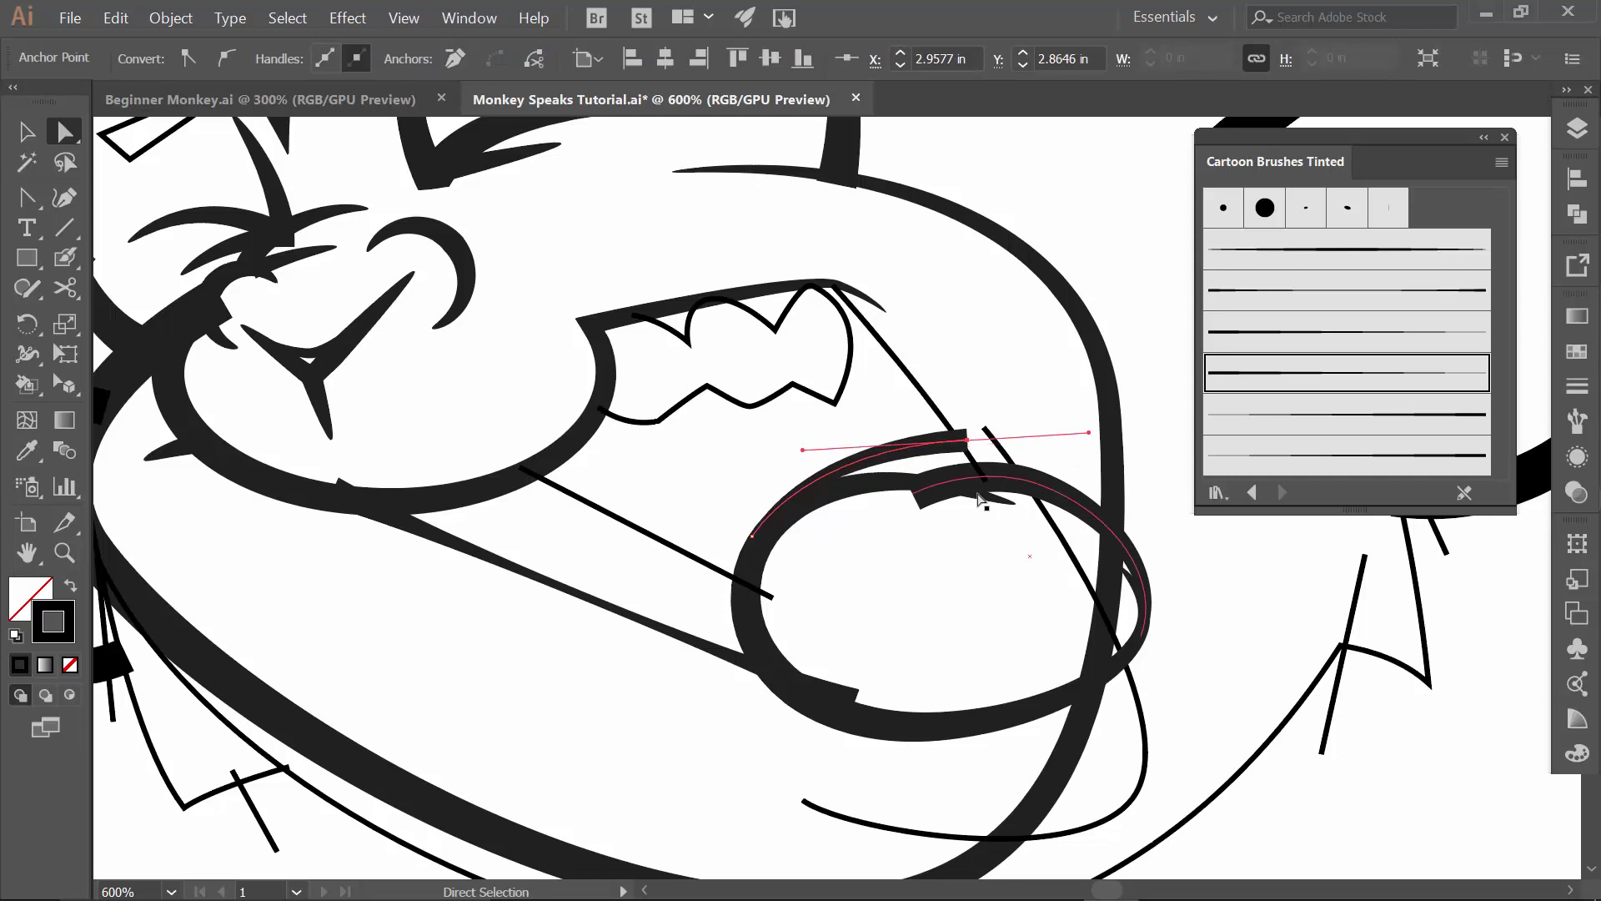
- Turn the two eyebrows into solid filled shapes with corners rounded to a 0.139 in radius and expand their appearance
key(v)
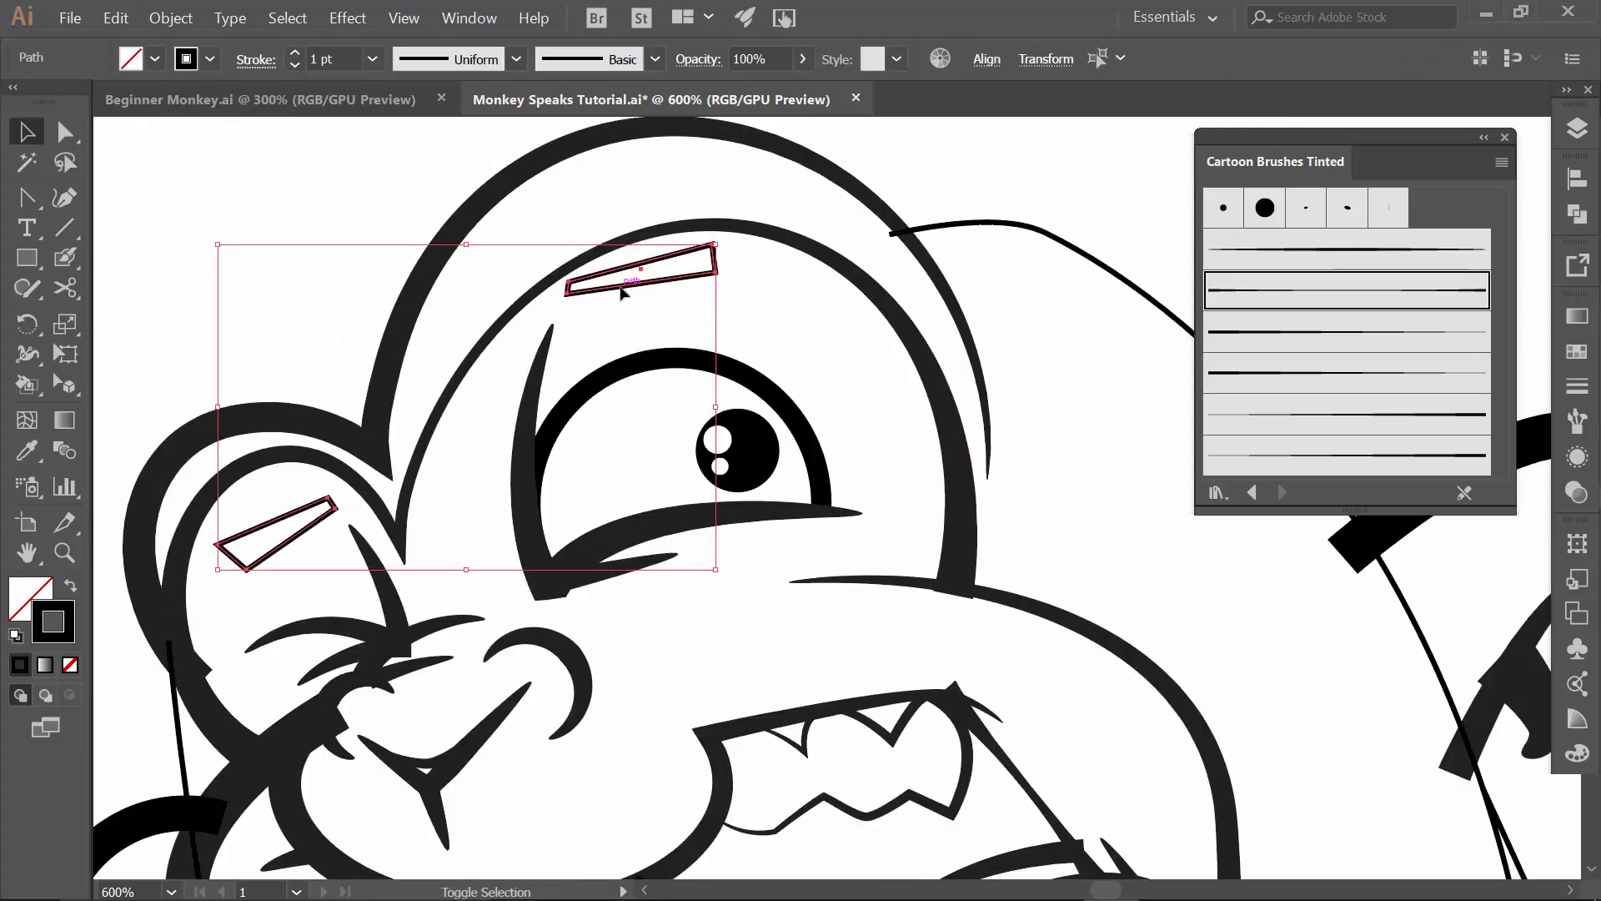
key(shift+x)
click(347, 19)
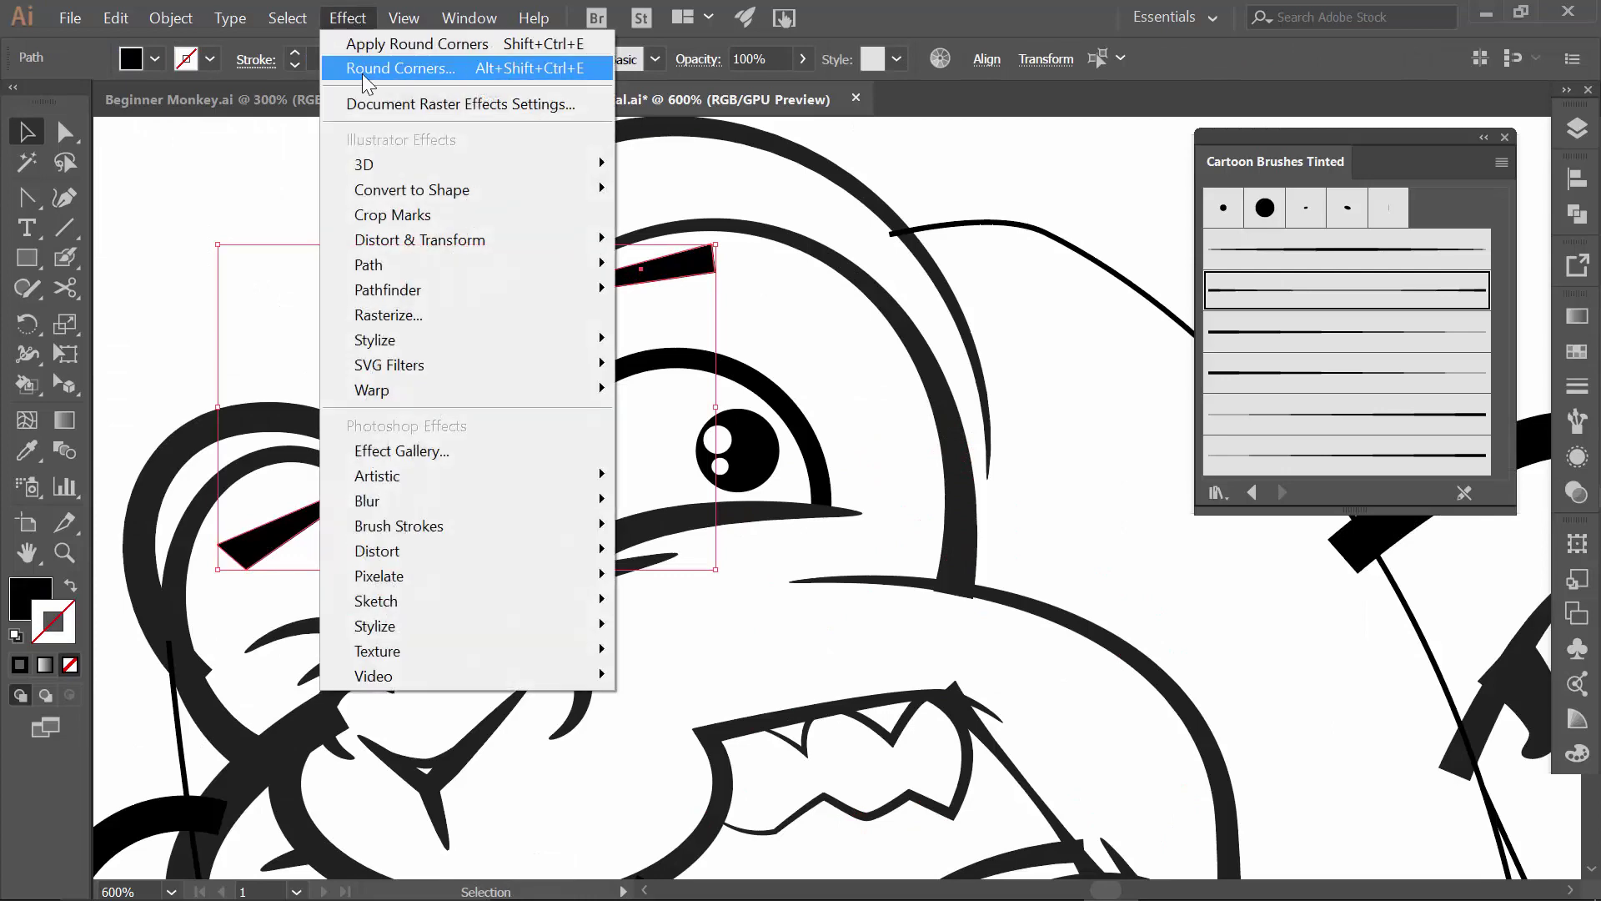
click(362, 69)
click(749, 320)
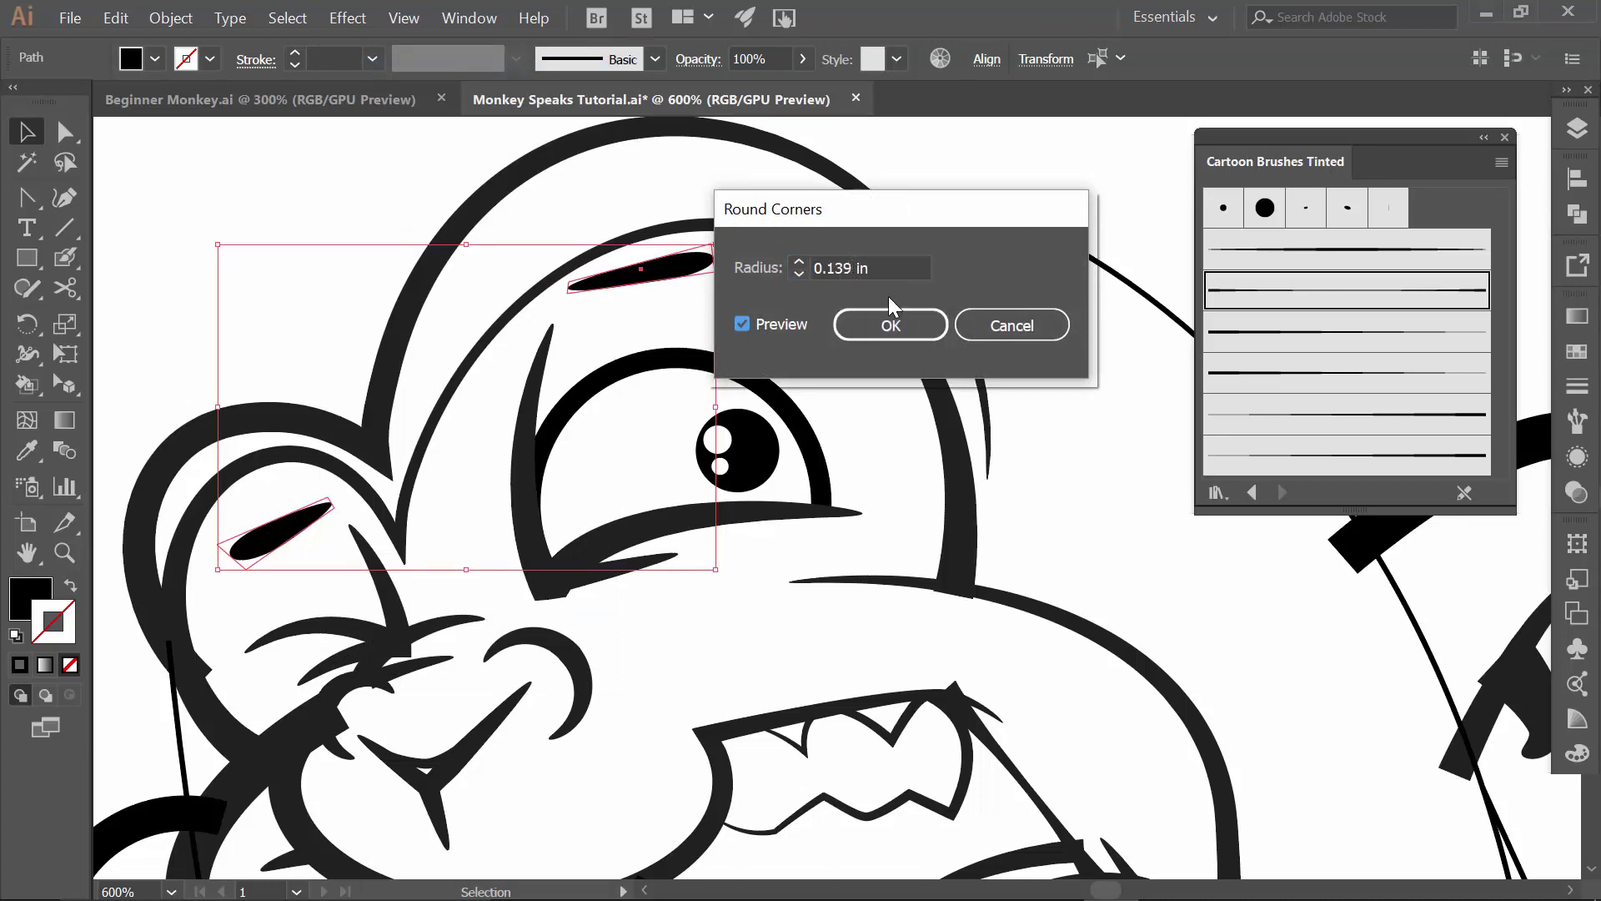
click(890, 320)
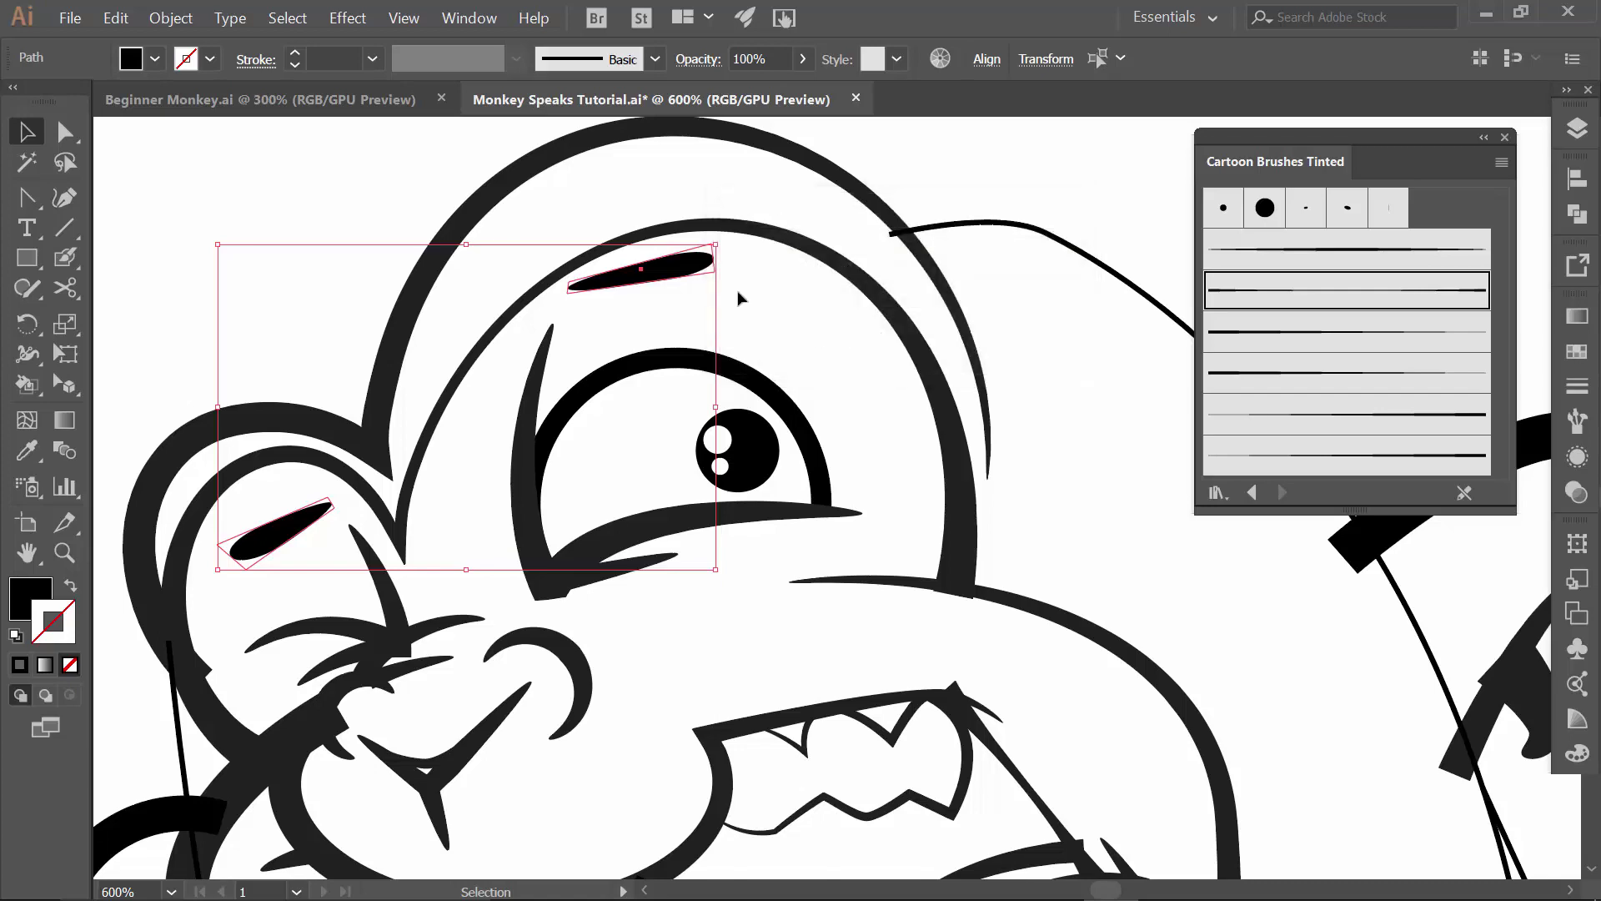
click(171, 19)
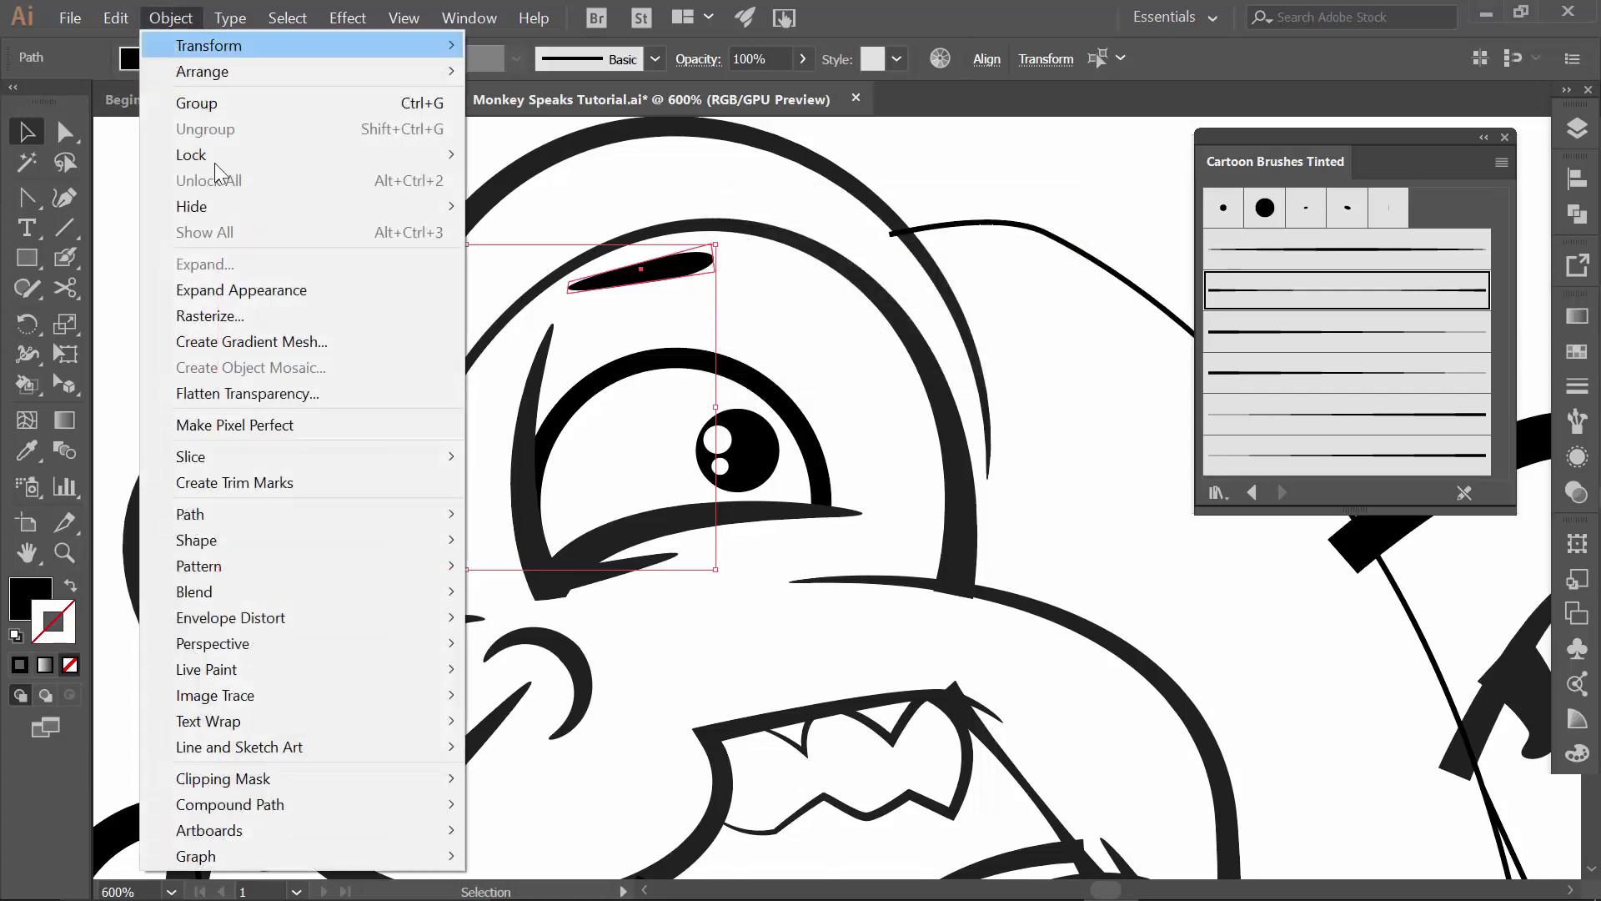
click(215, 291)
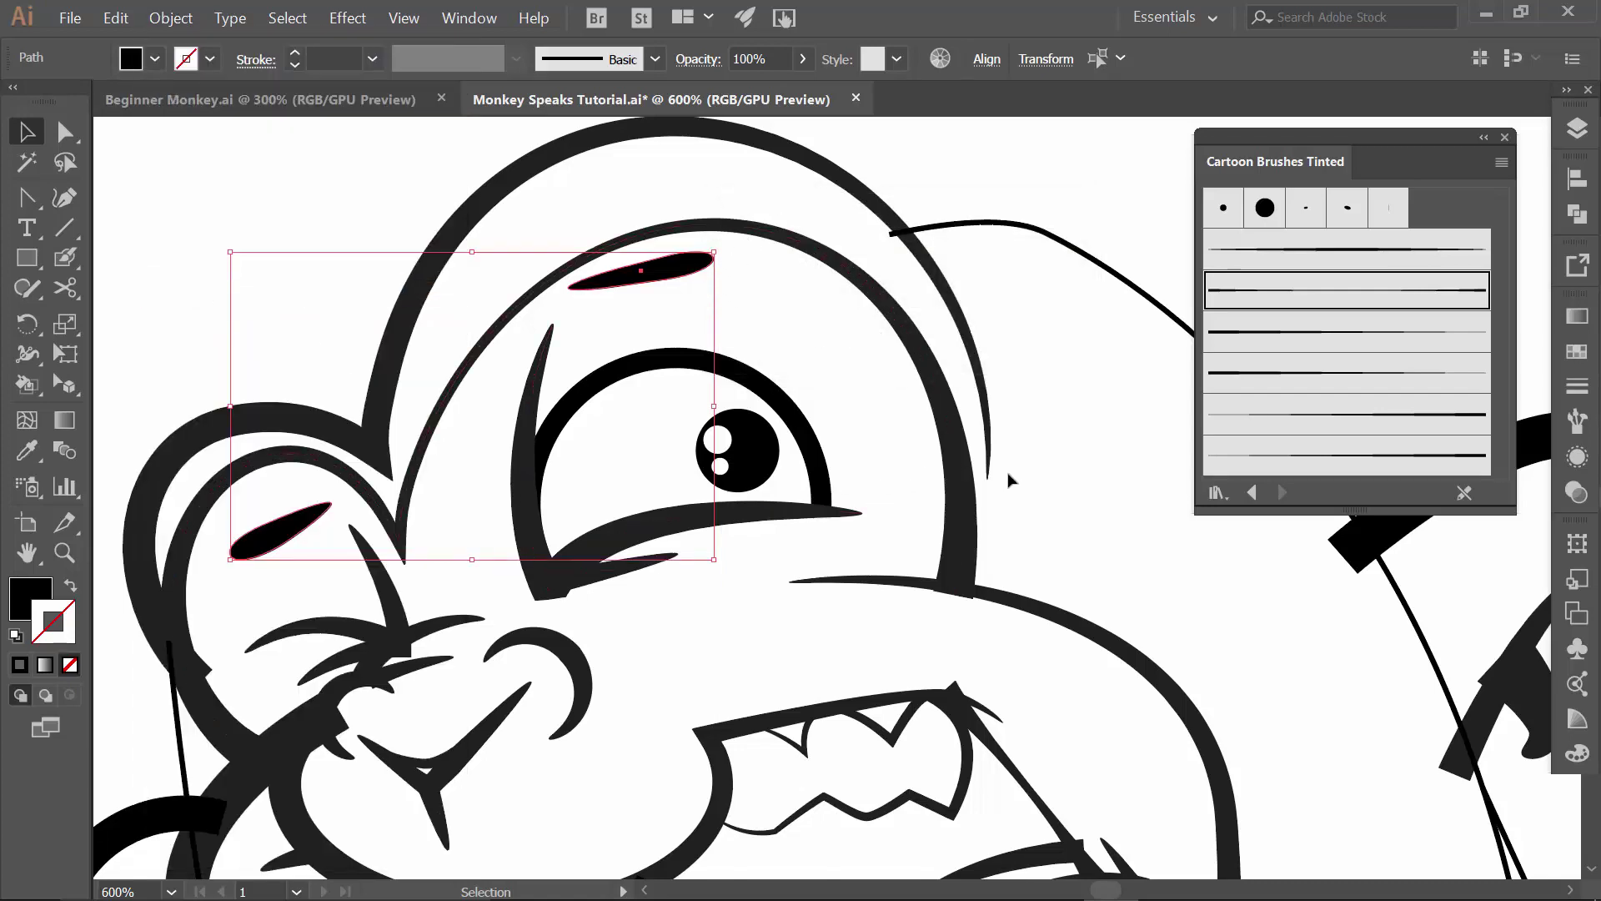
- Apply the second tinted art brush to the pointed cheek-fur path at the lower left jaw and set its stroke to 4 pt
drag(1015, 465, 976, 160)
scroll(655, 448, down, 1)
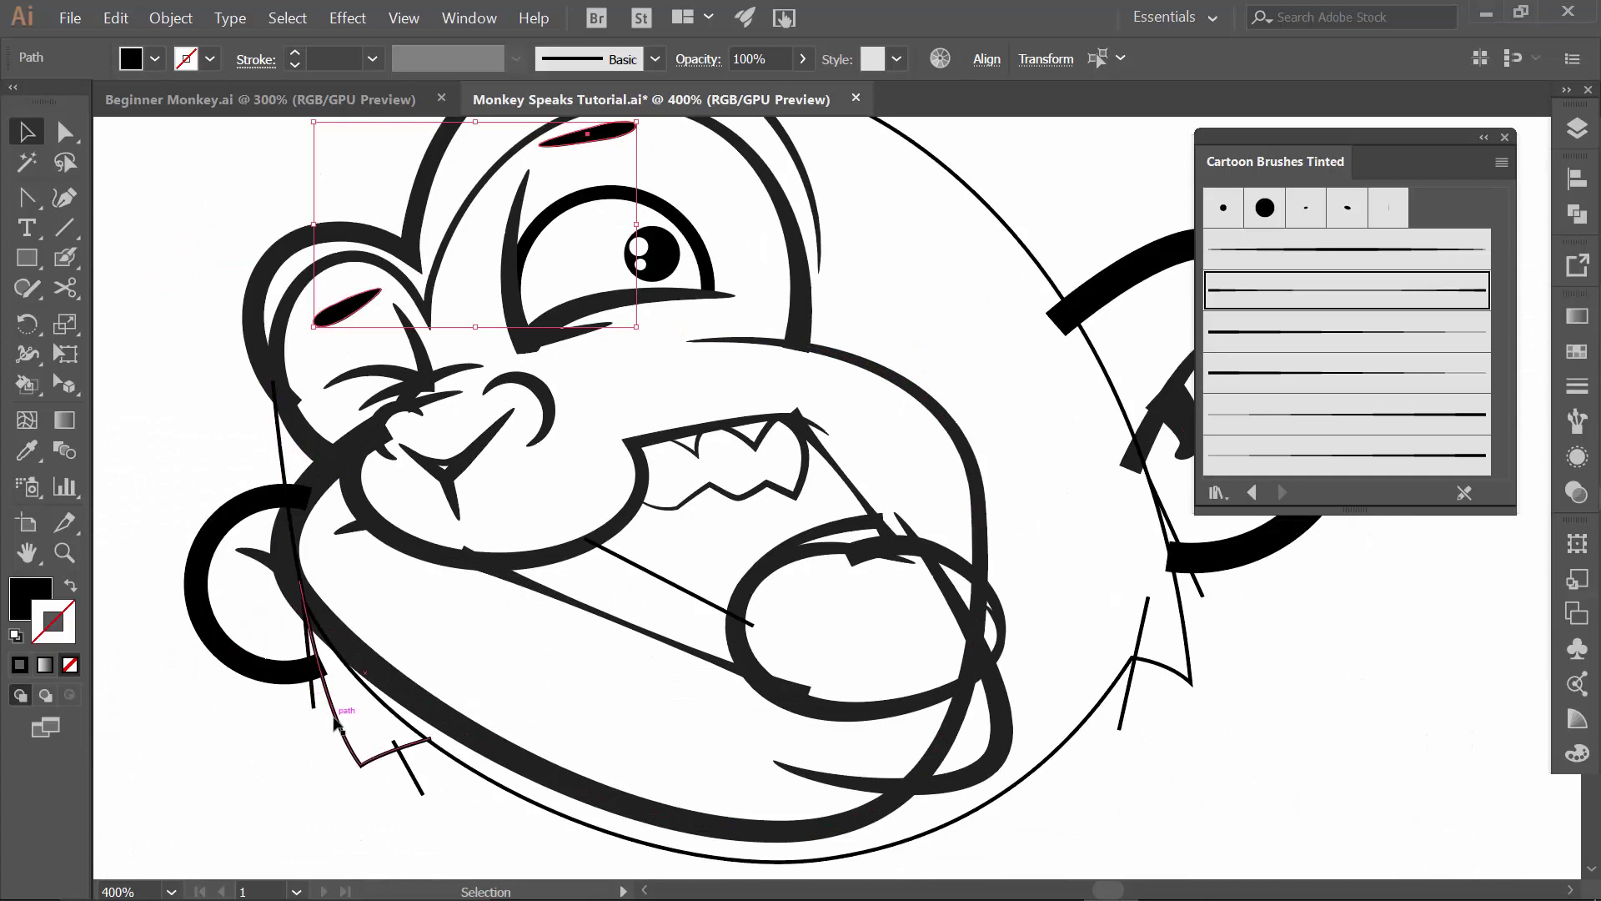
click(368, 763)
click(294, 53)
click(294, 53)
click(295, 53)
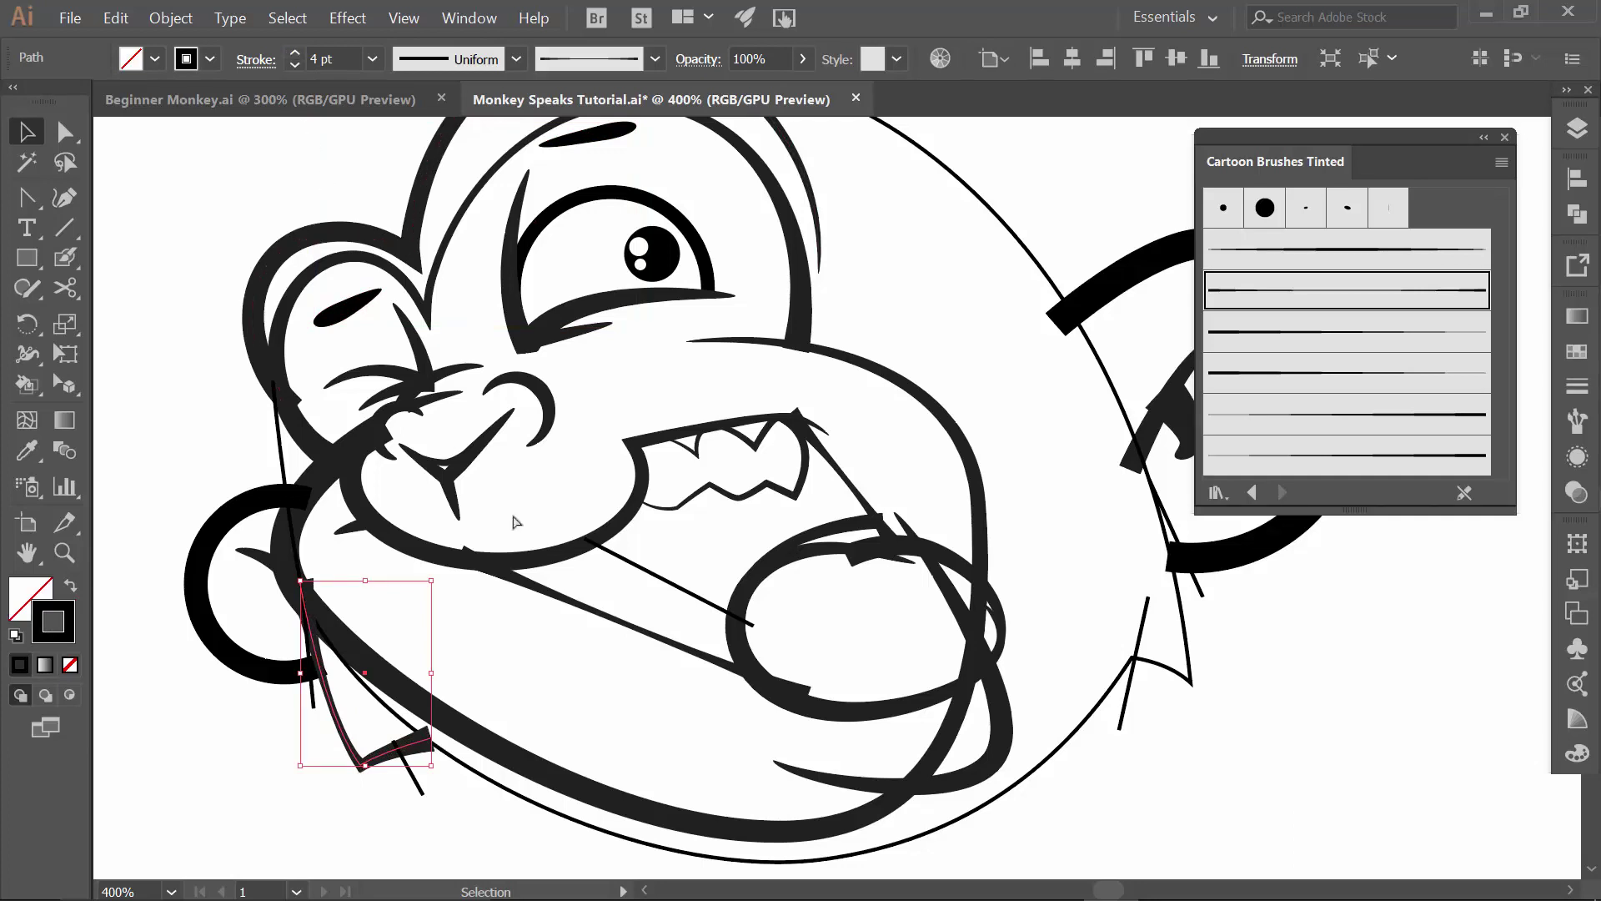
- Apply Art Brush 3 to the two short fur lines at the lower left jaw and set their stroke to 5 pt
key(a)
key(v)
click(1258, 334)
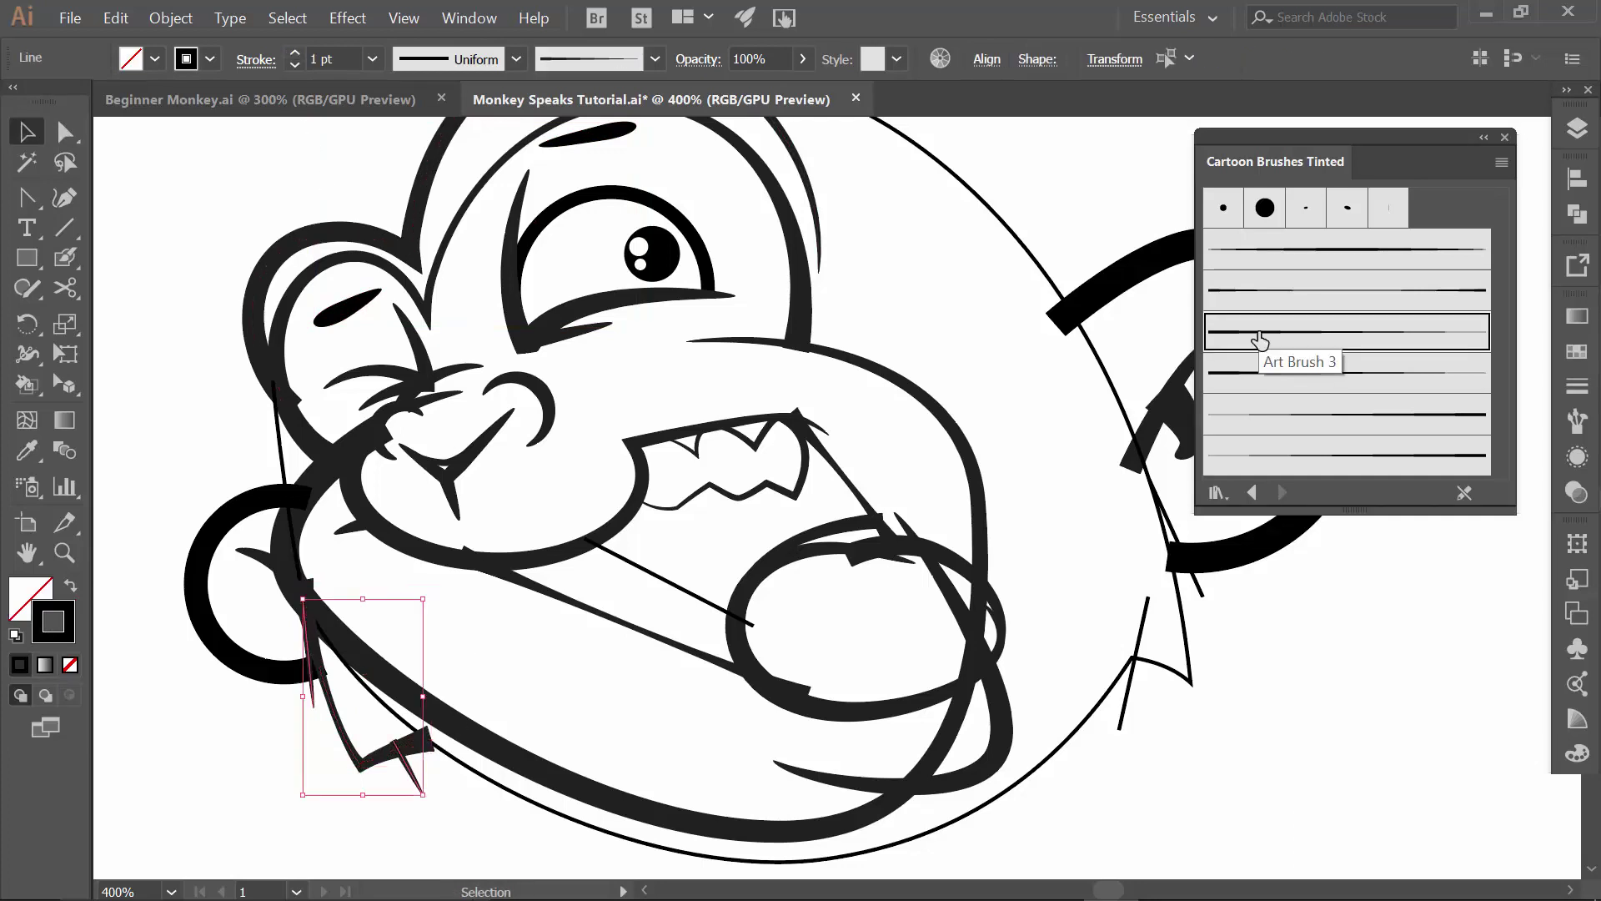
click(296, 52)
click(296, 52)
click(296, 53)
click(296, 53)
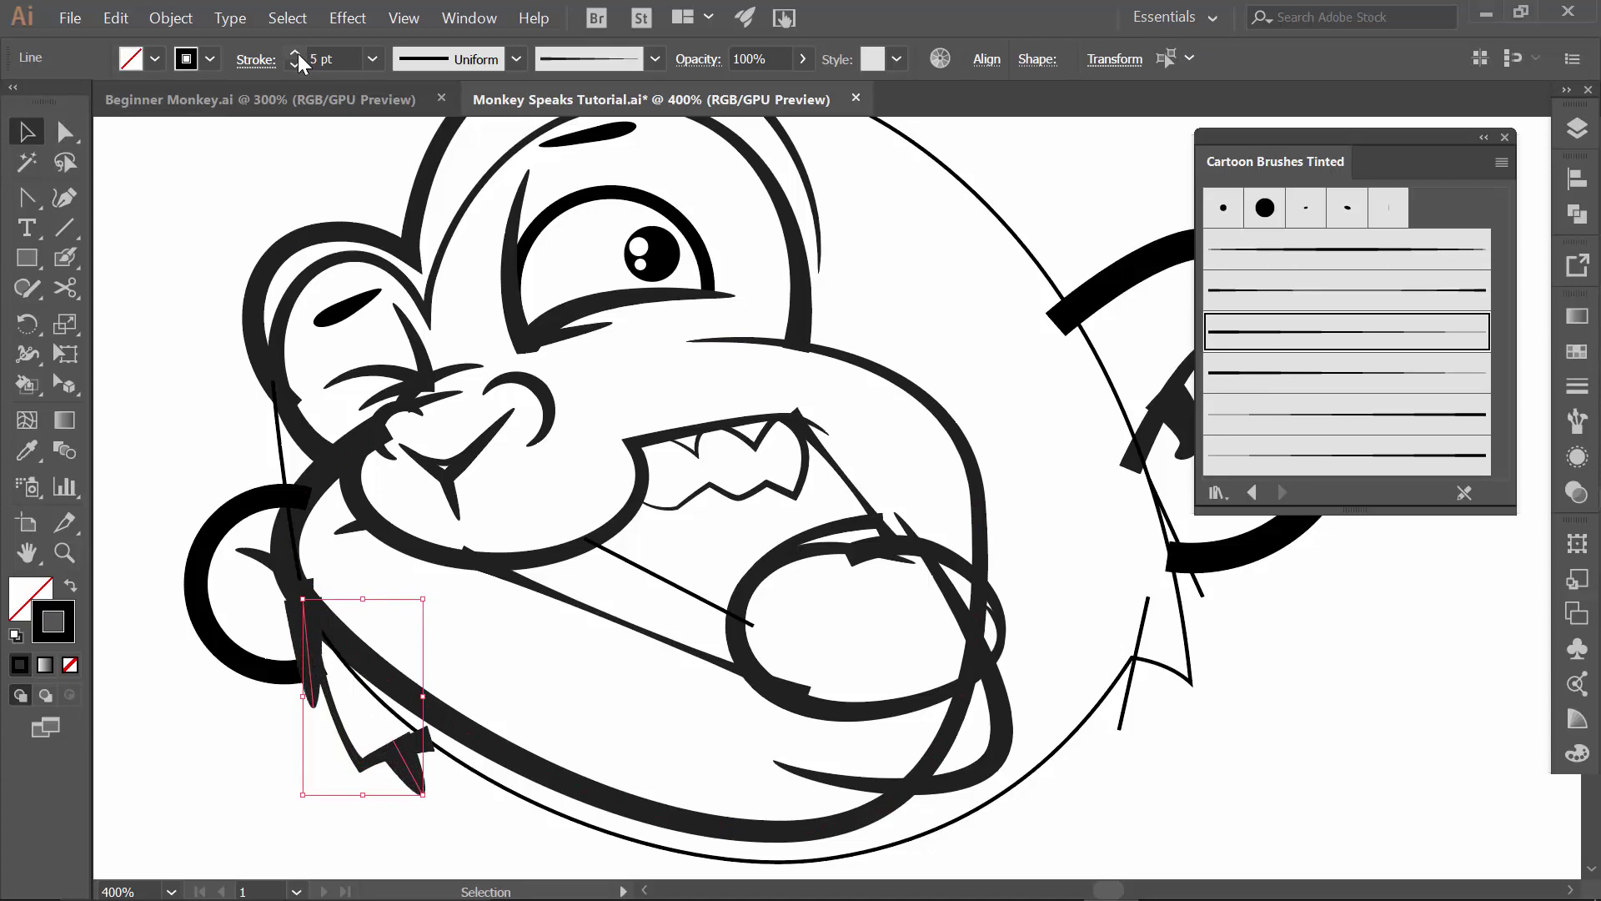
- Adjust the anchors of the two short fur strokes at the lower left jaw so they fit the cheek-fur outline
key(a)
click(324, 659)
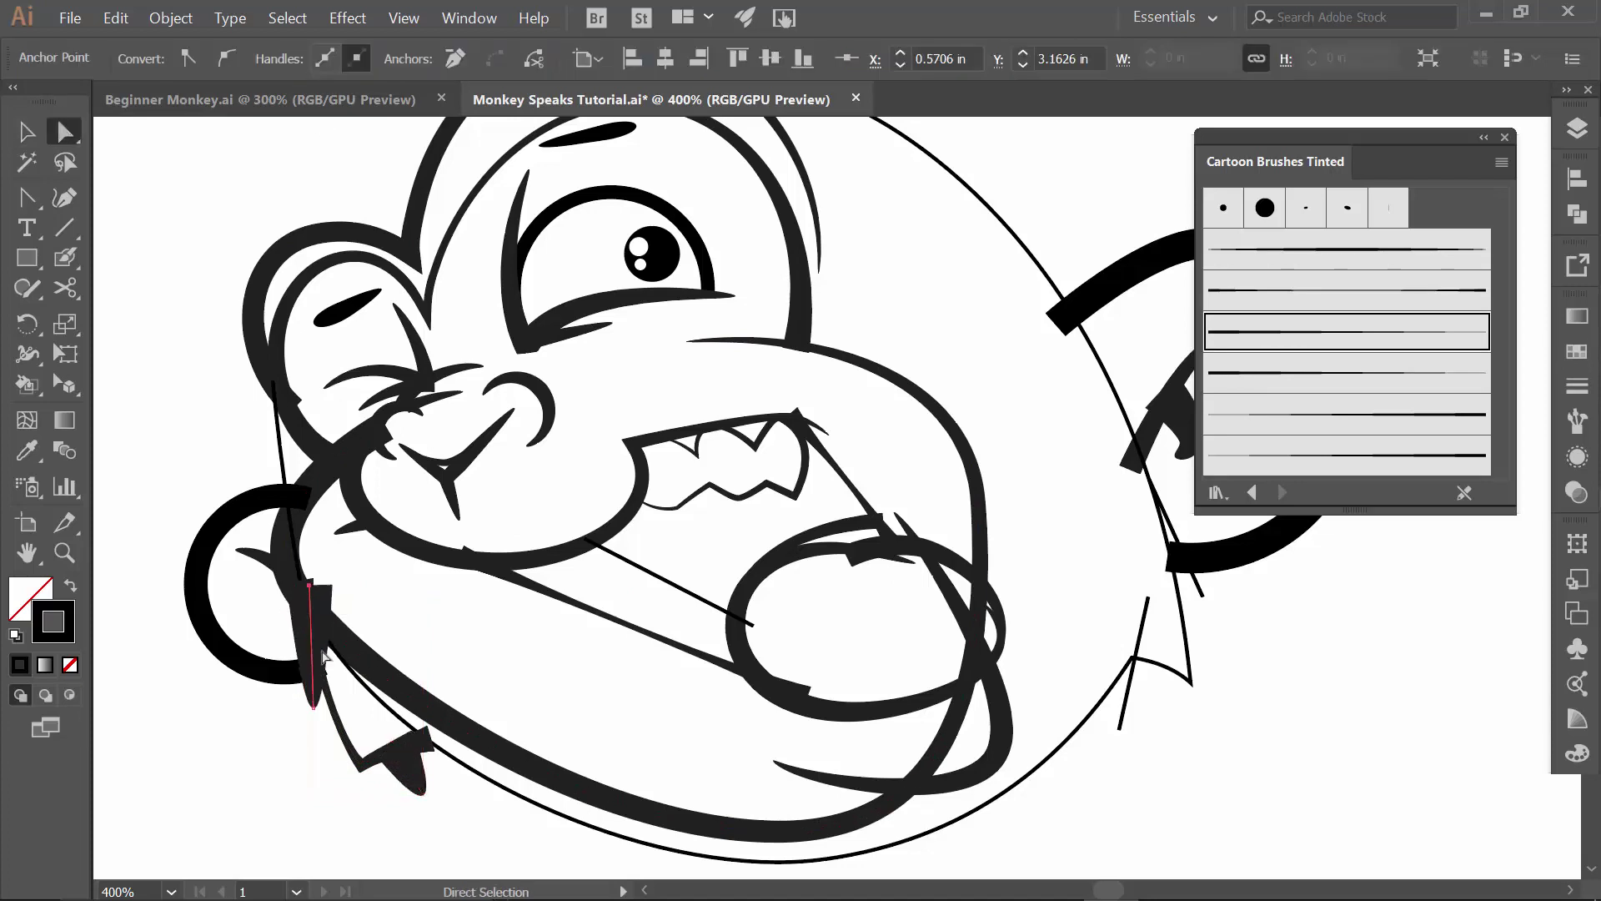
click(417, 780)
click(417, 780)
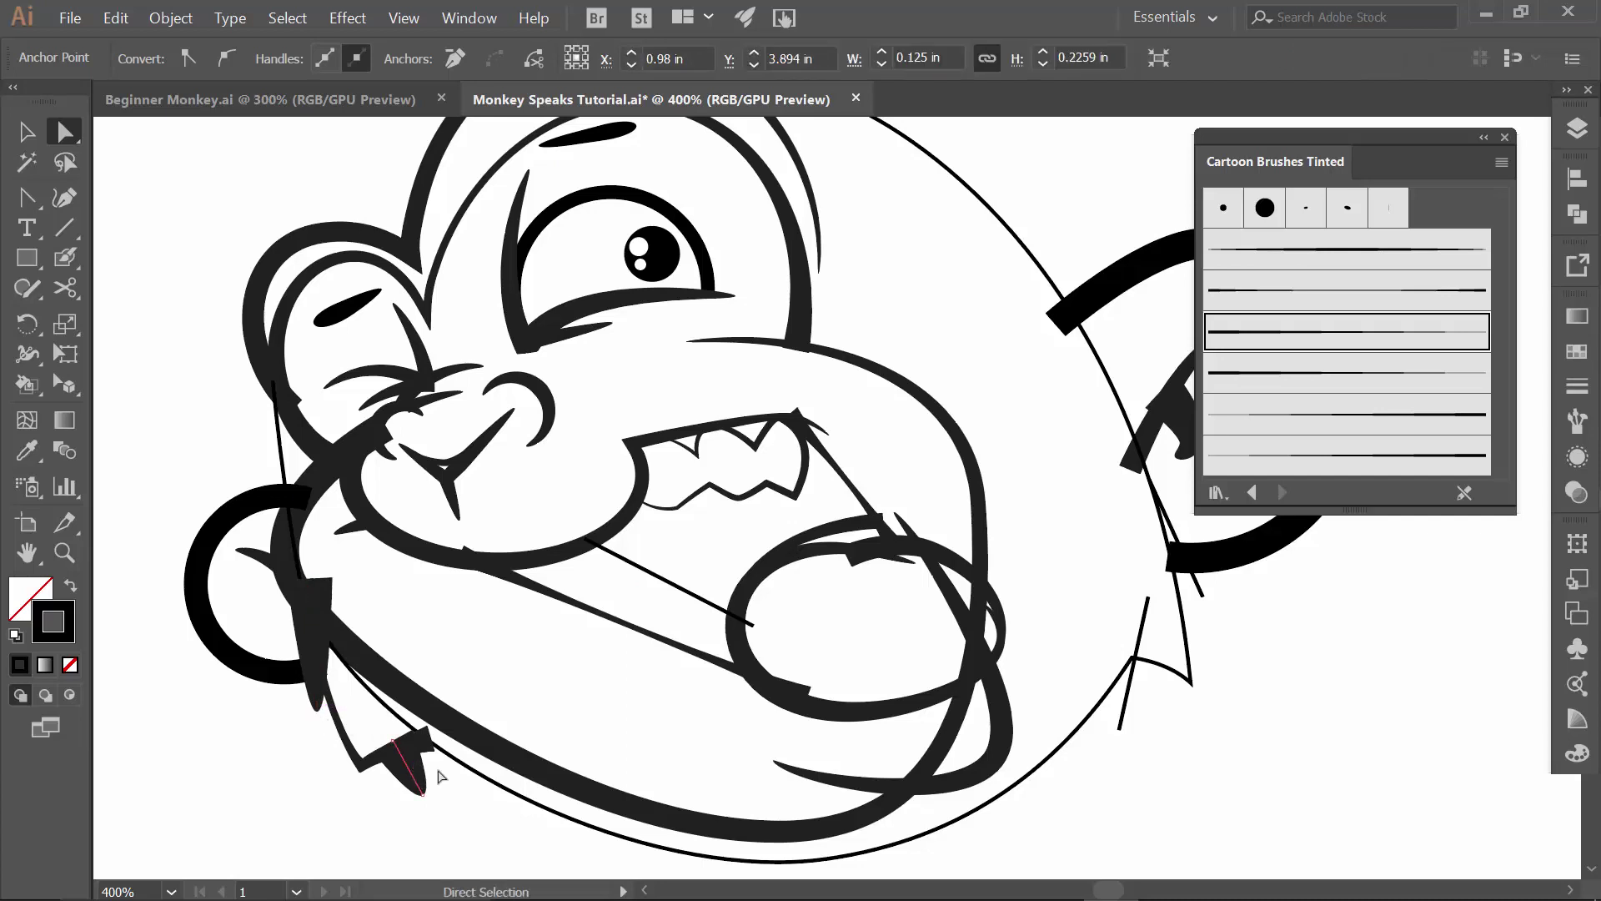
click(443, 818)
key(ctrl+z)
key(ctrl+z)
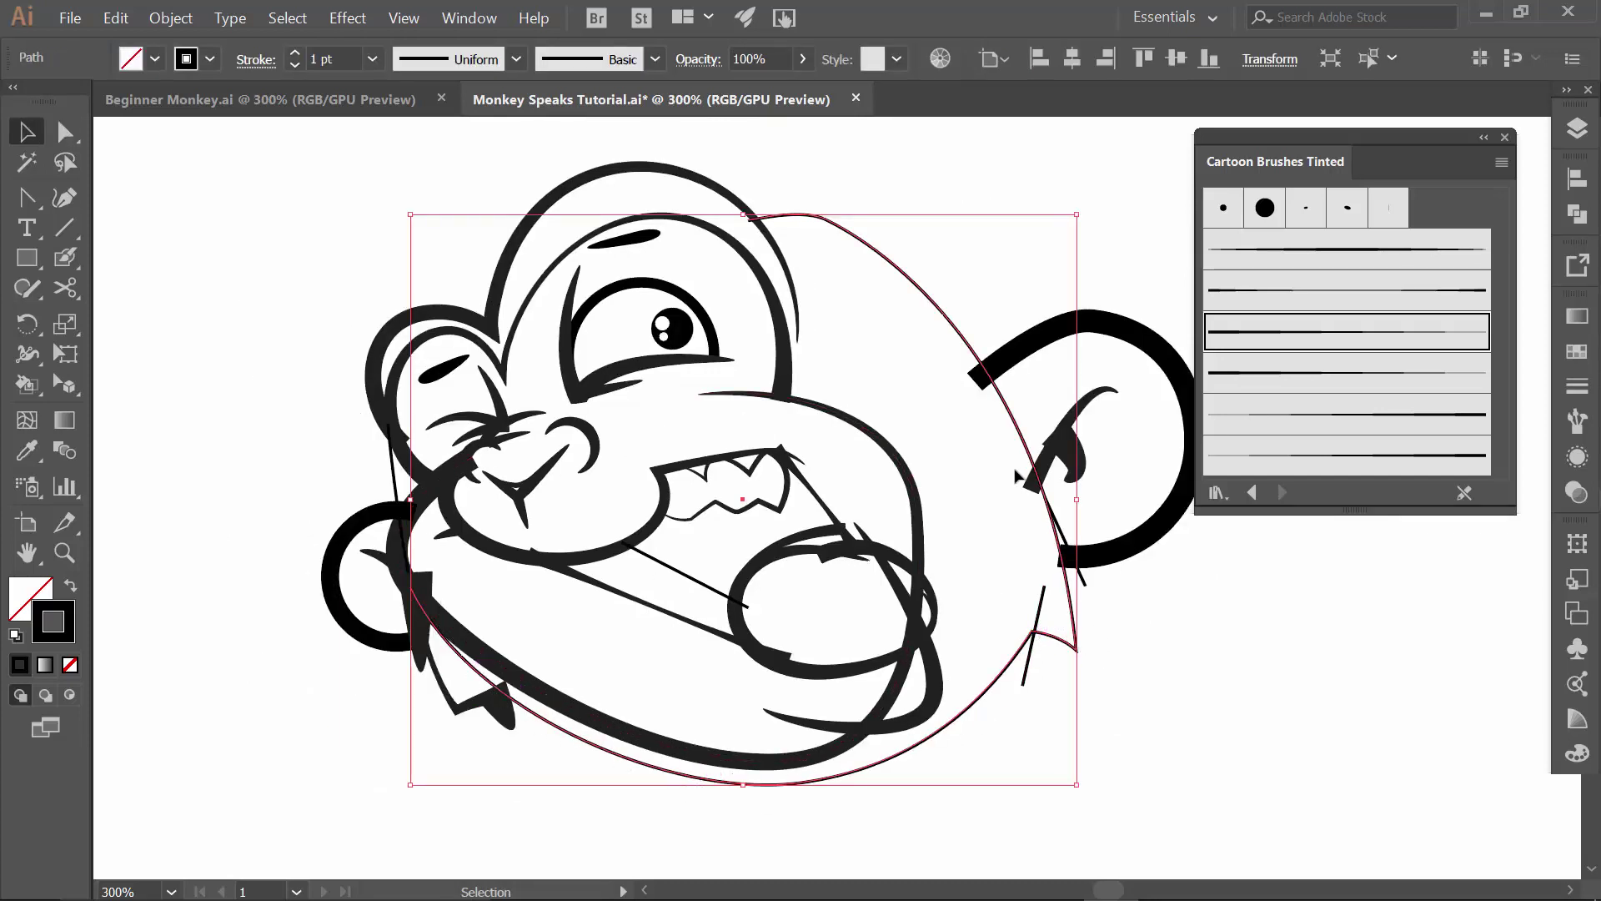
- Apply the second tinted art brush to the large head outline and set its stroke to 5 pt
click(1179, 630)
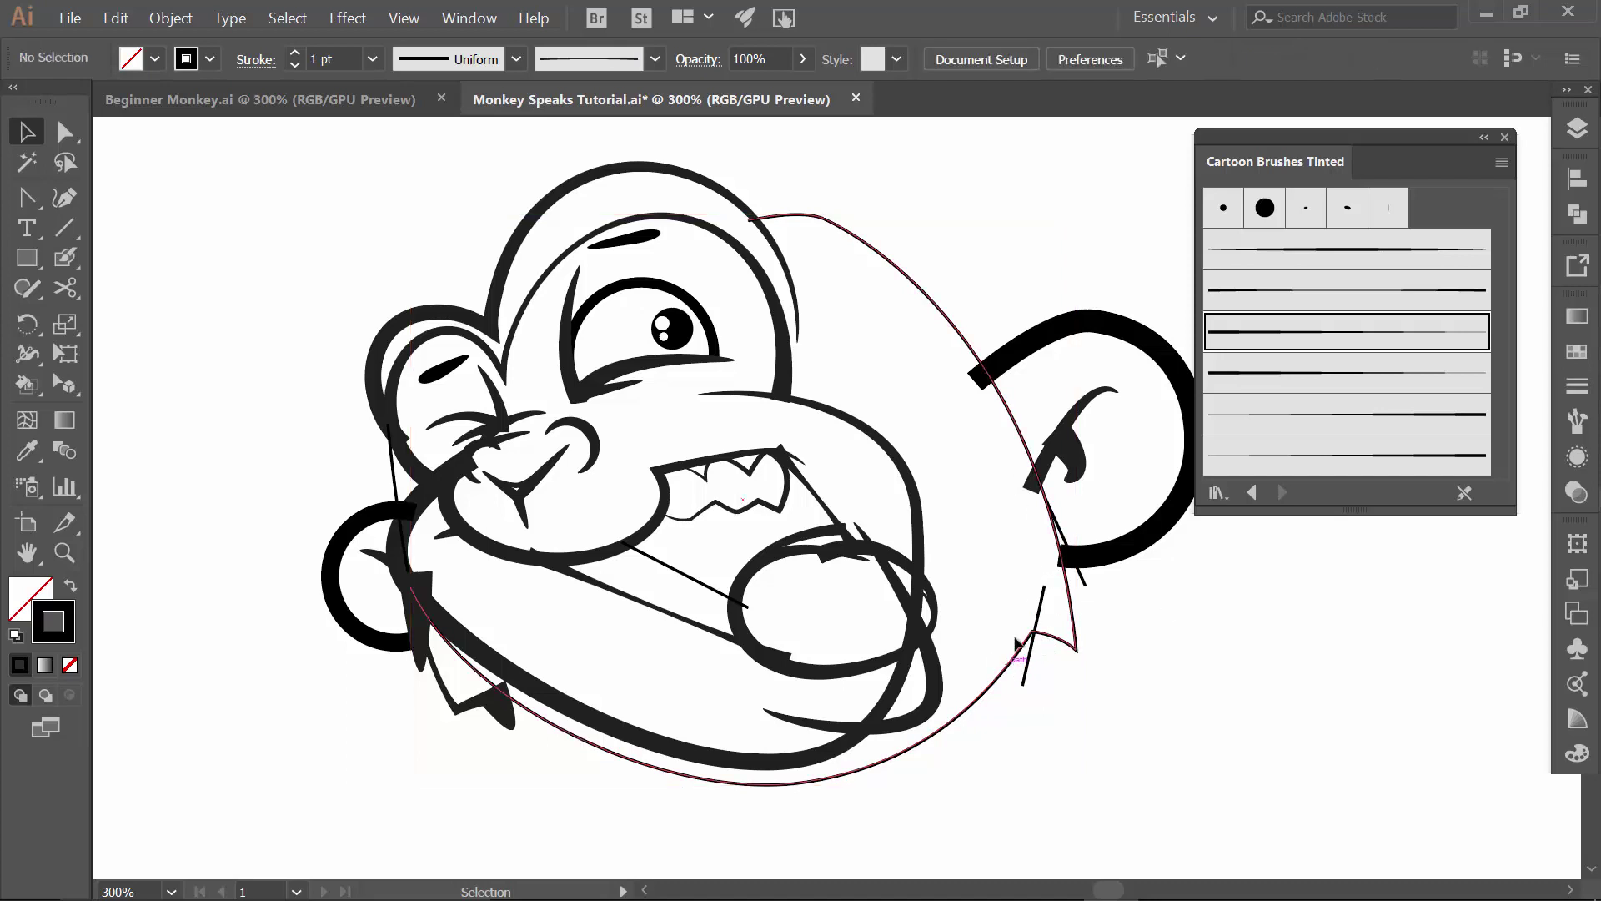
click(685, 778)
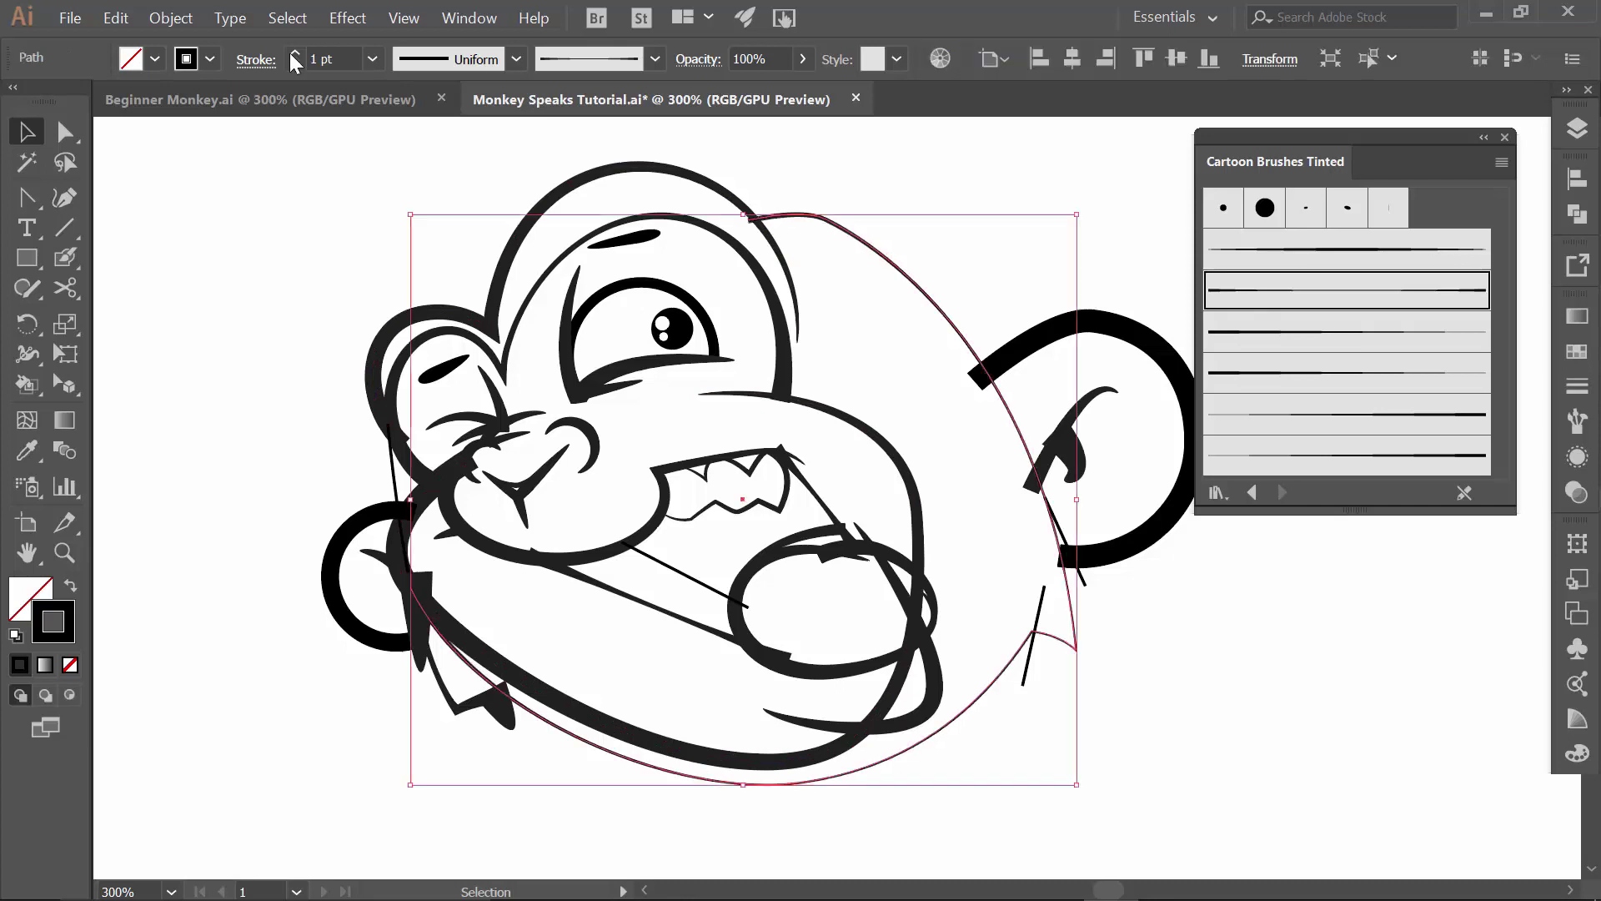
click(296, 53)
click(295, 53)
click(295, 53)
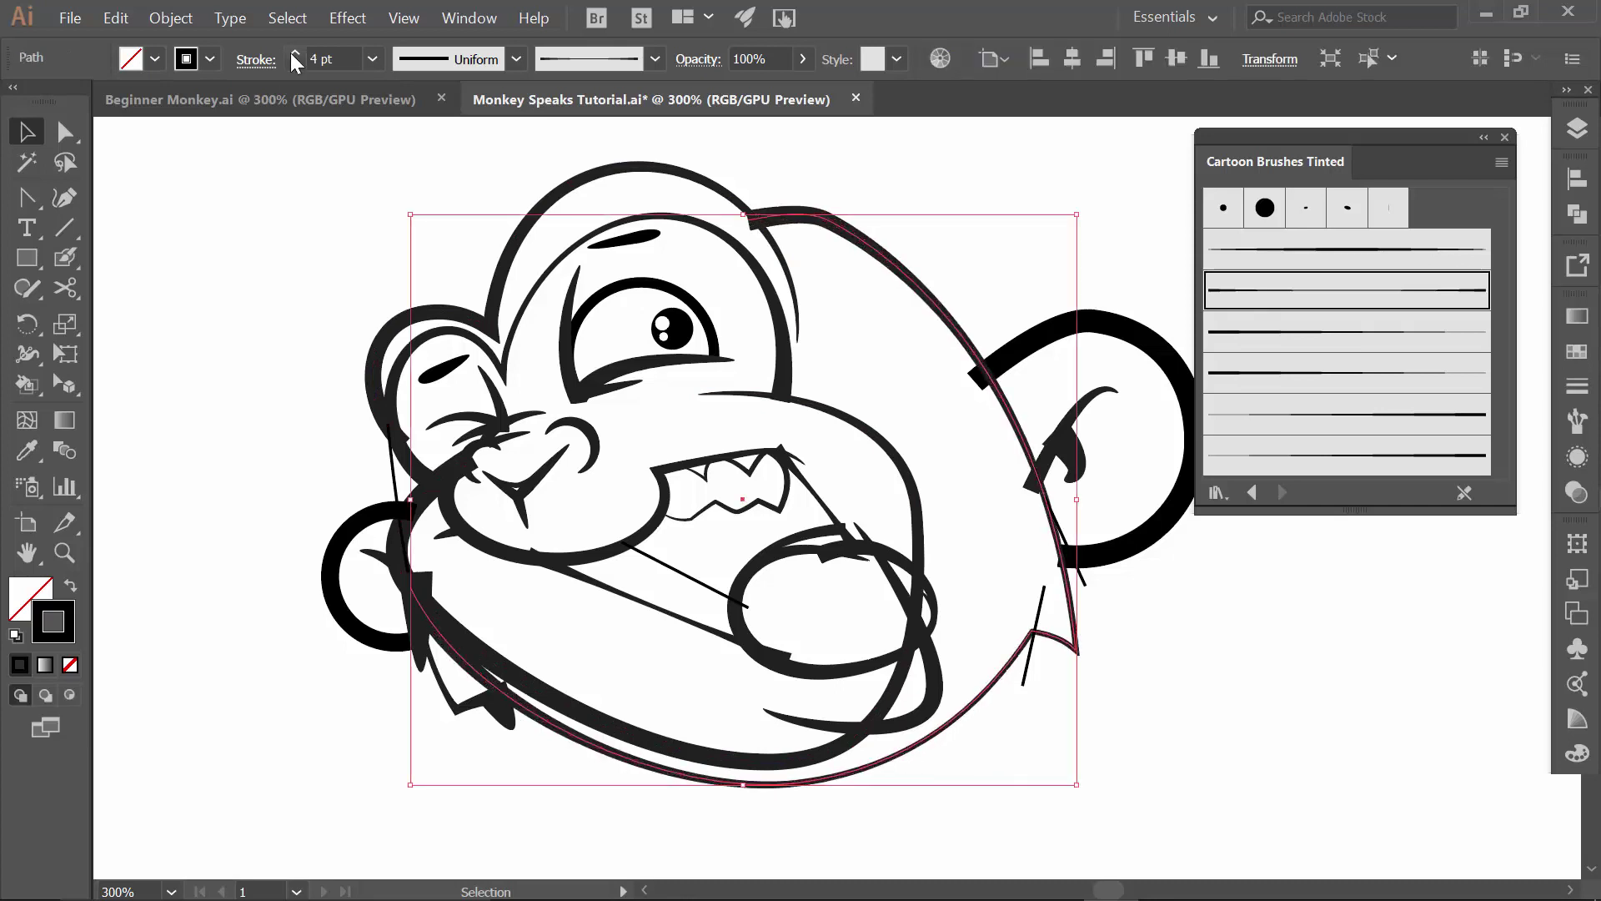
click(295, 54)
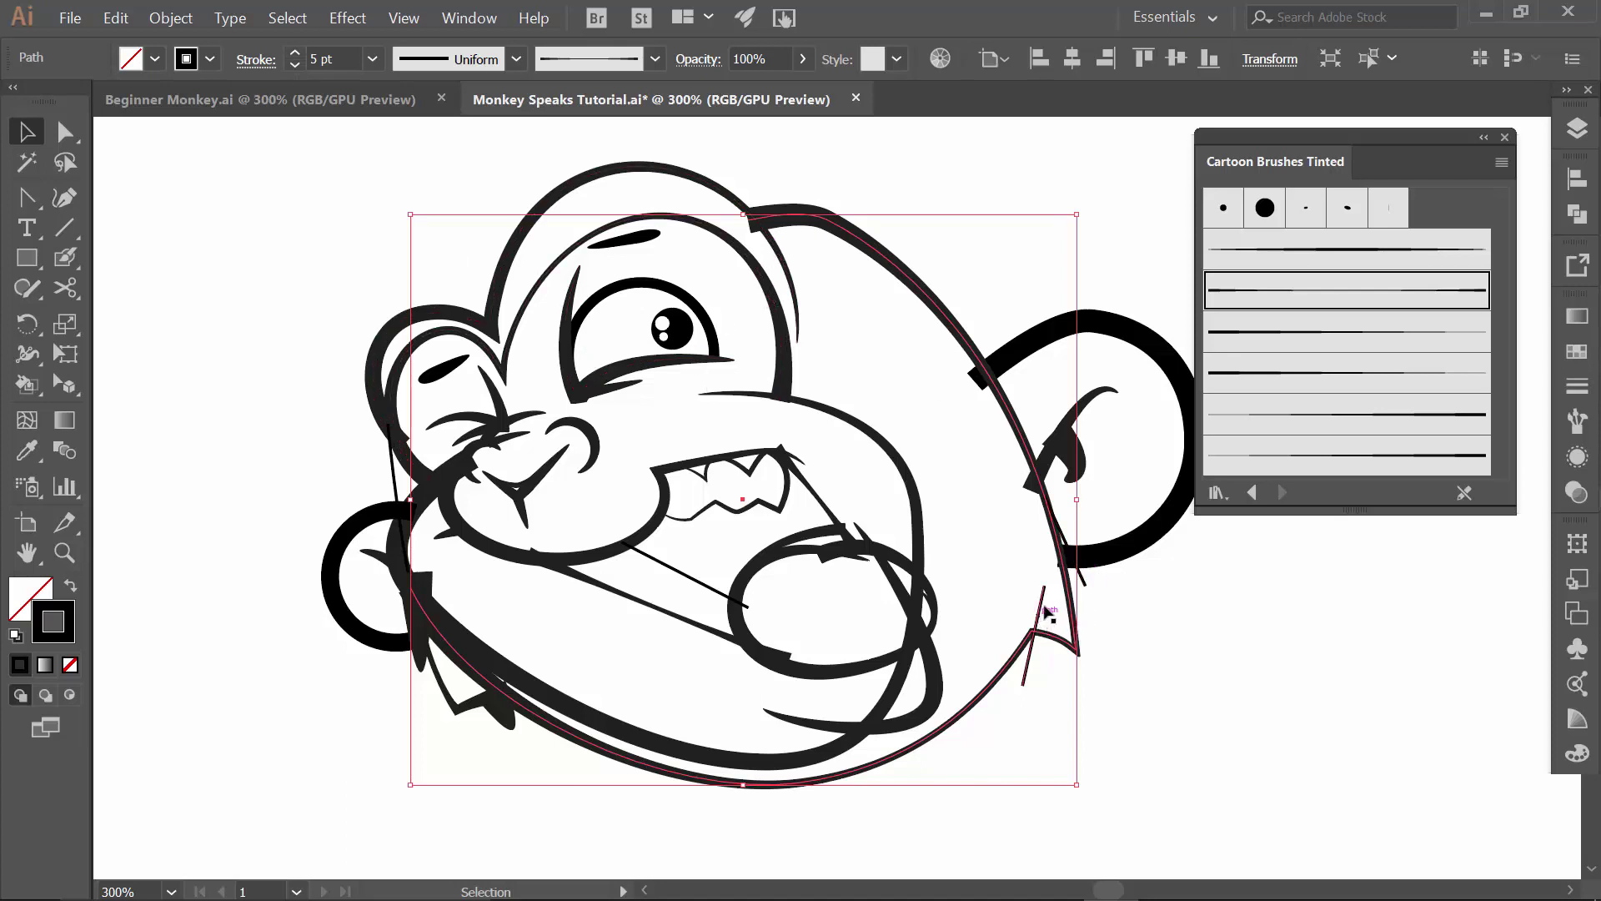
click(1079, 622)
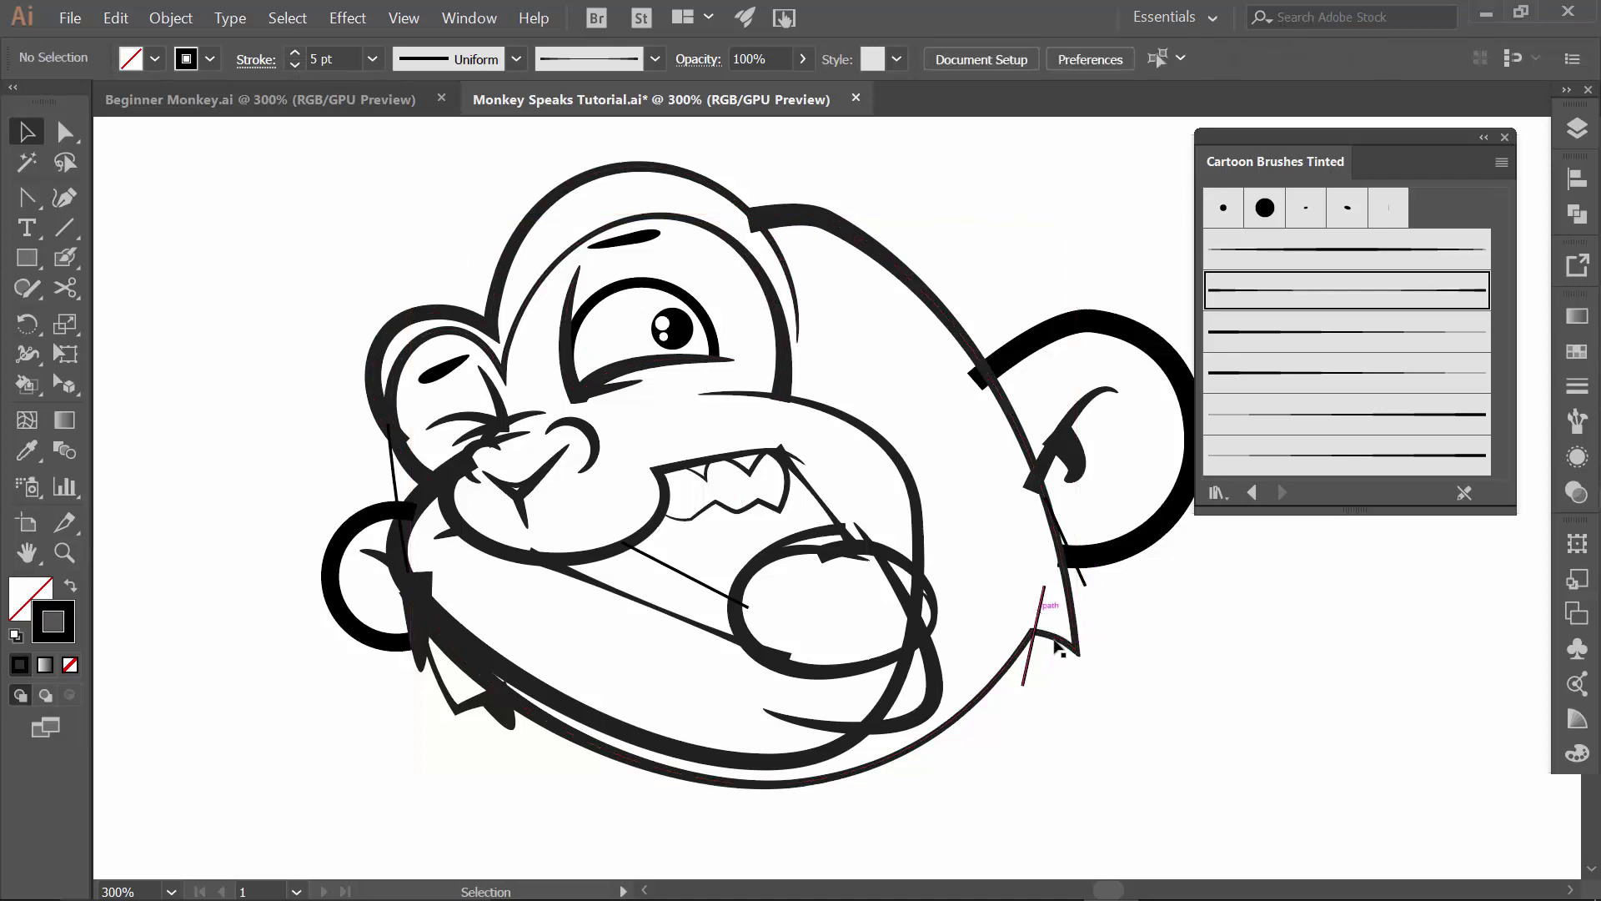
- Apply Art Brush 3 to the two short fur lines along the right side of the jaw
click(1043, 601)
shift+click(1064, 543)
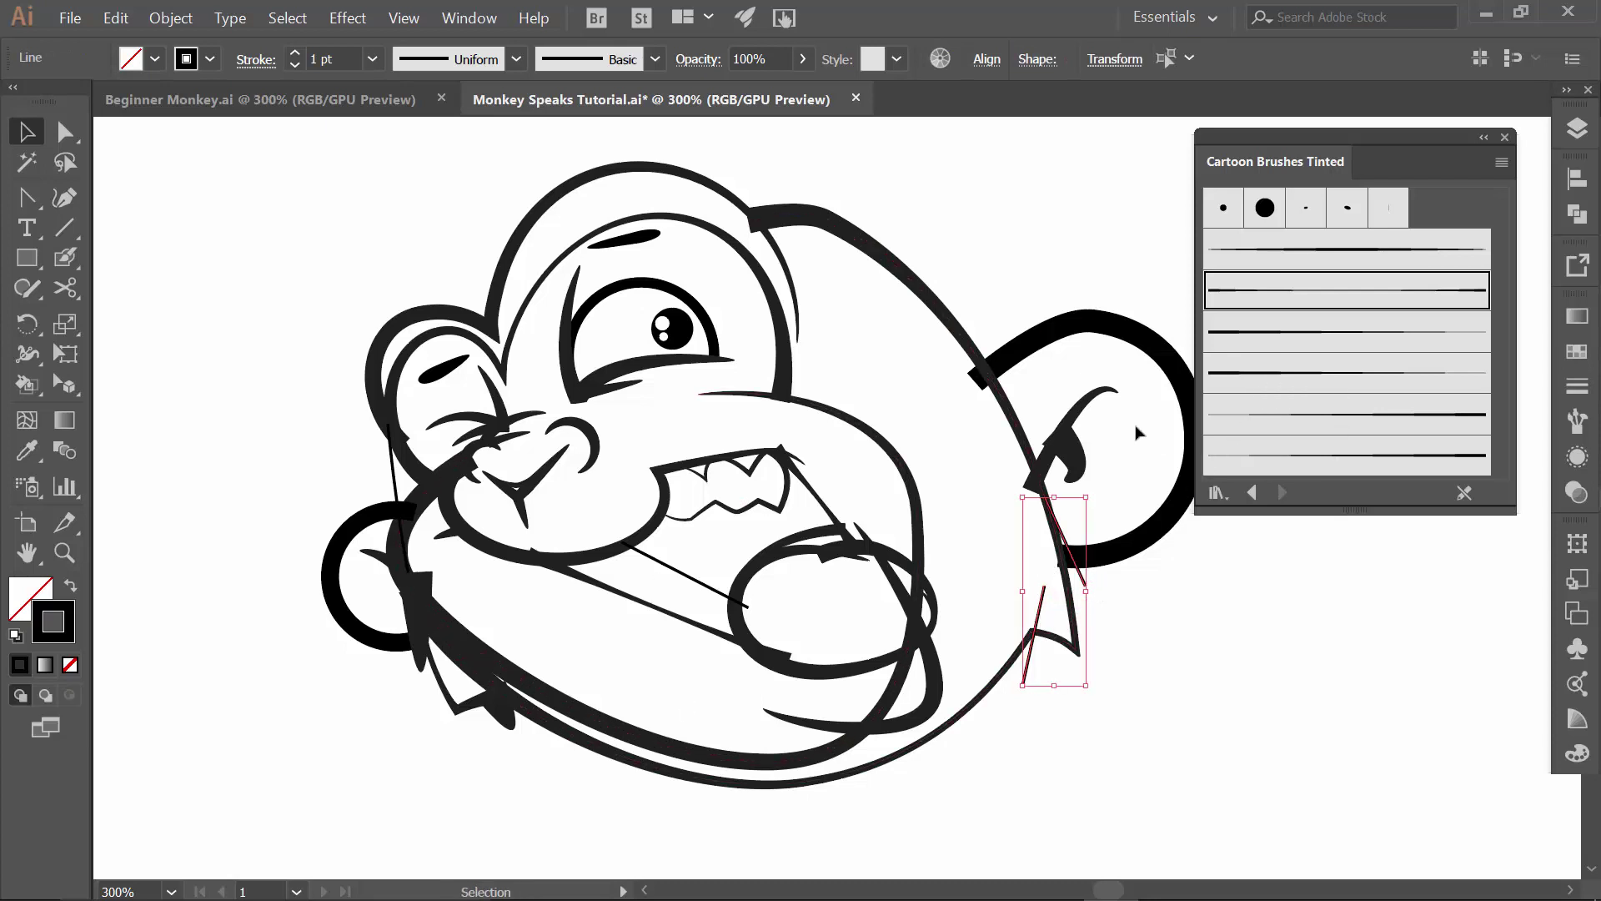
click(1264, 321)
- Move the upper right fur stroke's top anchor to X 3.9768 in, Y 2.6903 in and its tip to X 4.2897 in, Y 3.2685 in
key(a)
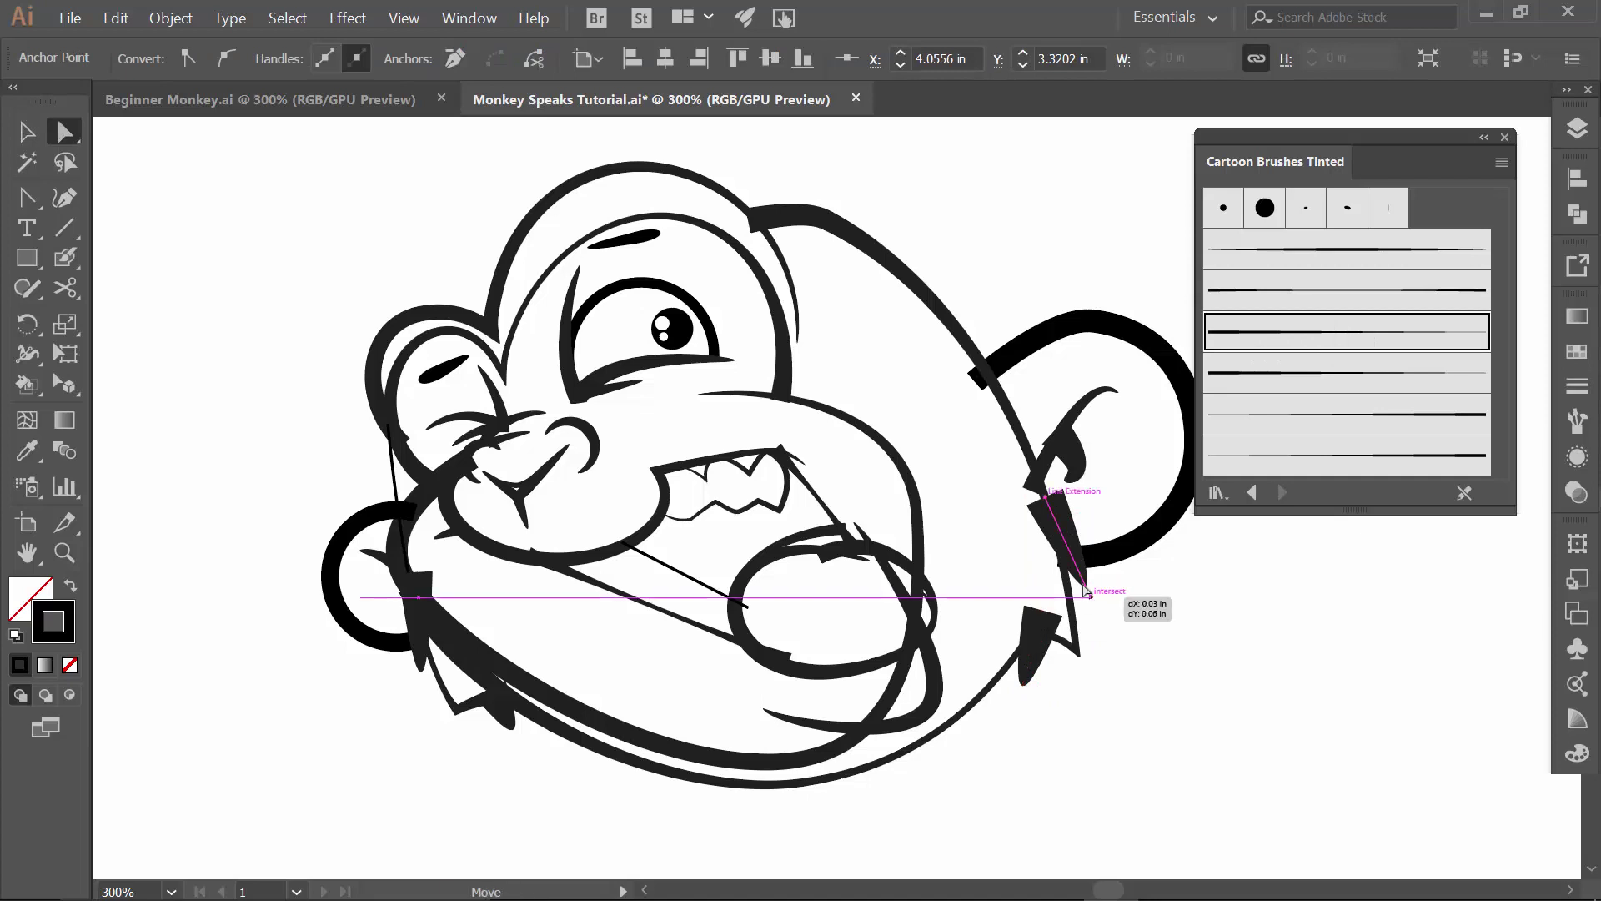
click(1053, 500)
drag(1053, 499, 1024, 489)
drag(1090, 597, 1084, 600)
drag(1027, 486, 1035, 504)
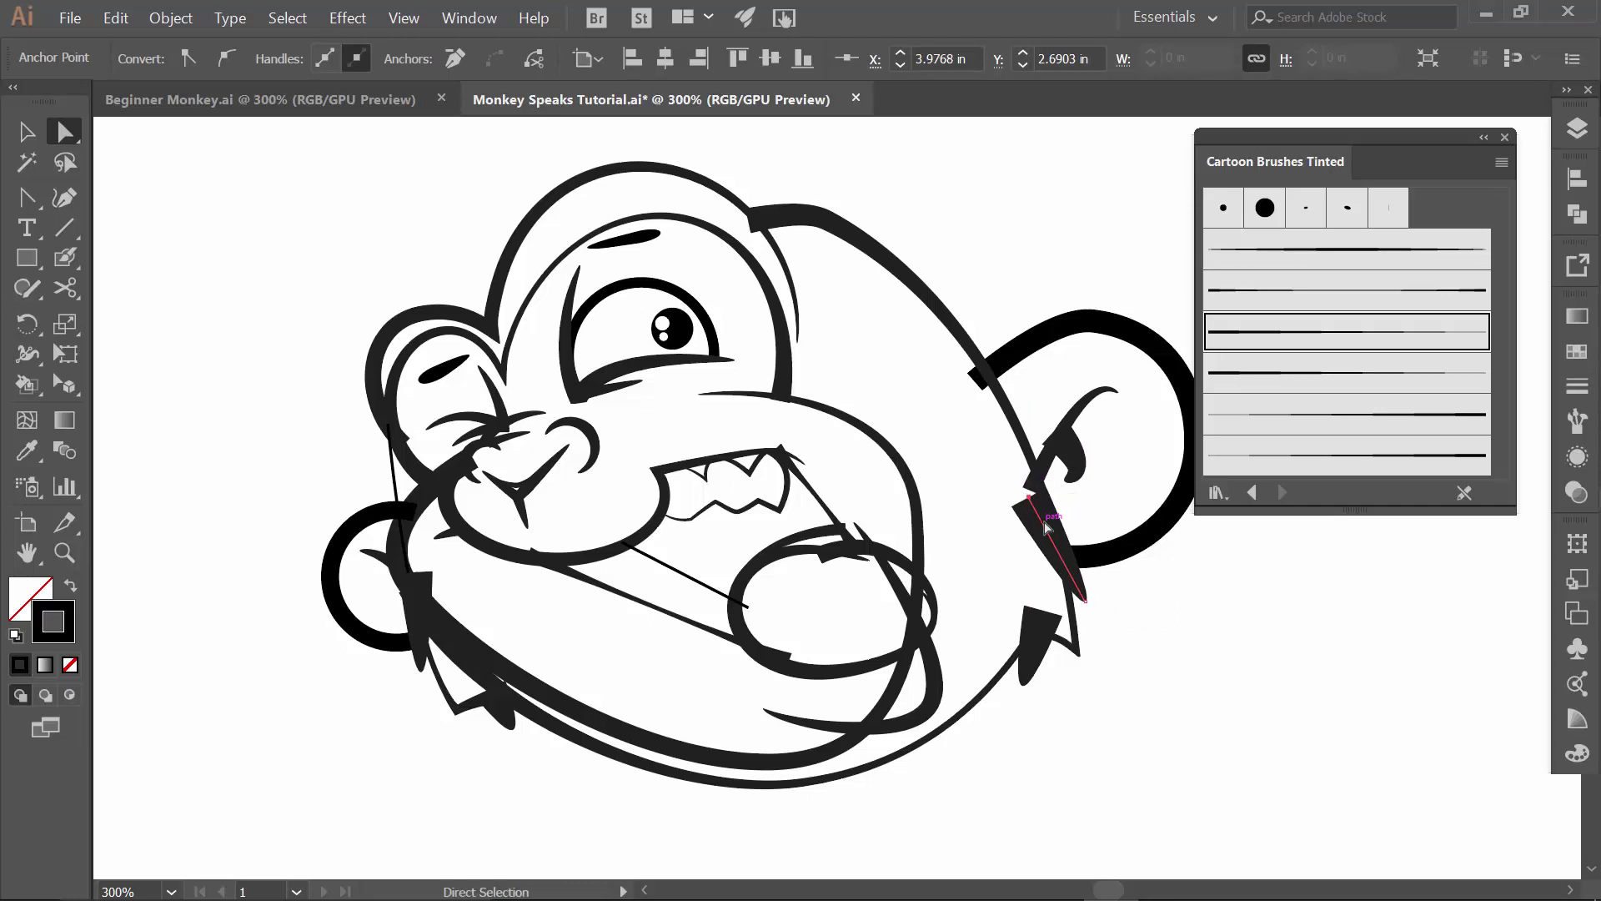
- Nudge the top anchor of the upper right fur stroke up and left to X 3.9491 in, Y 2.5792 in
key(Up)
key(Up)
key(Up)
key(Up)
key(Up)
key(Up)
key(Up)
key(Up)
key(Left)
key(Left)
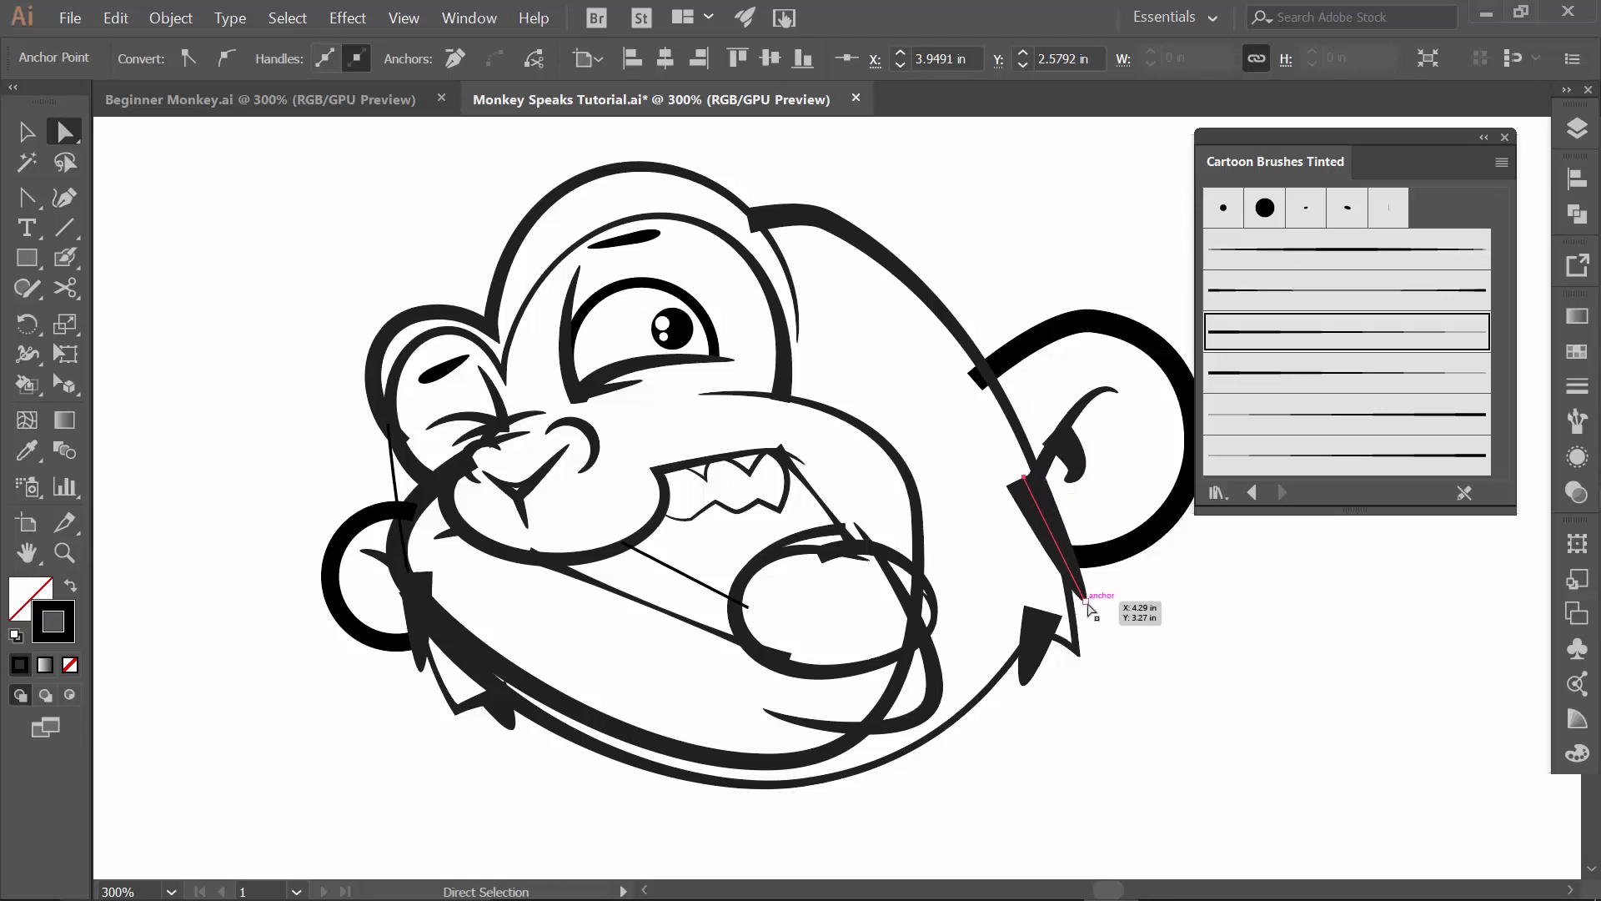
click(1075, 650)
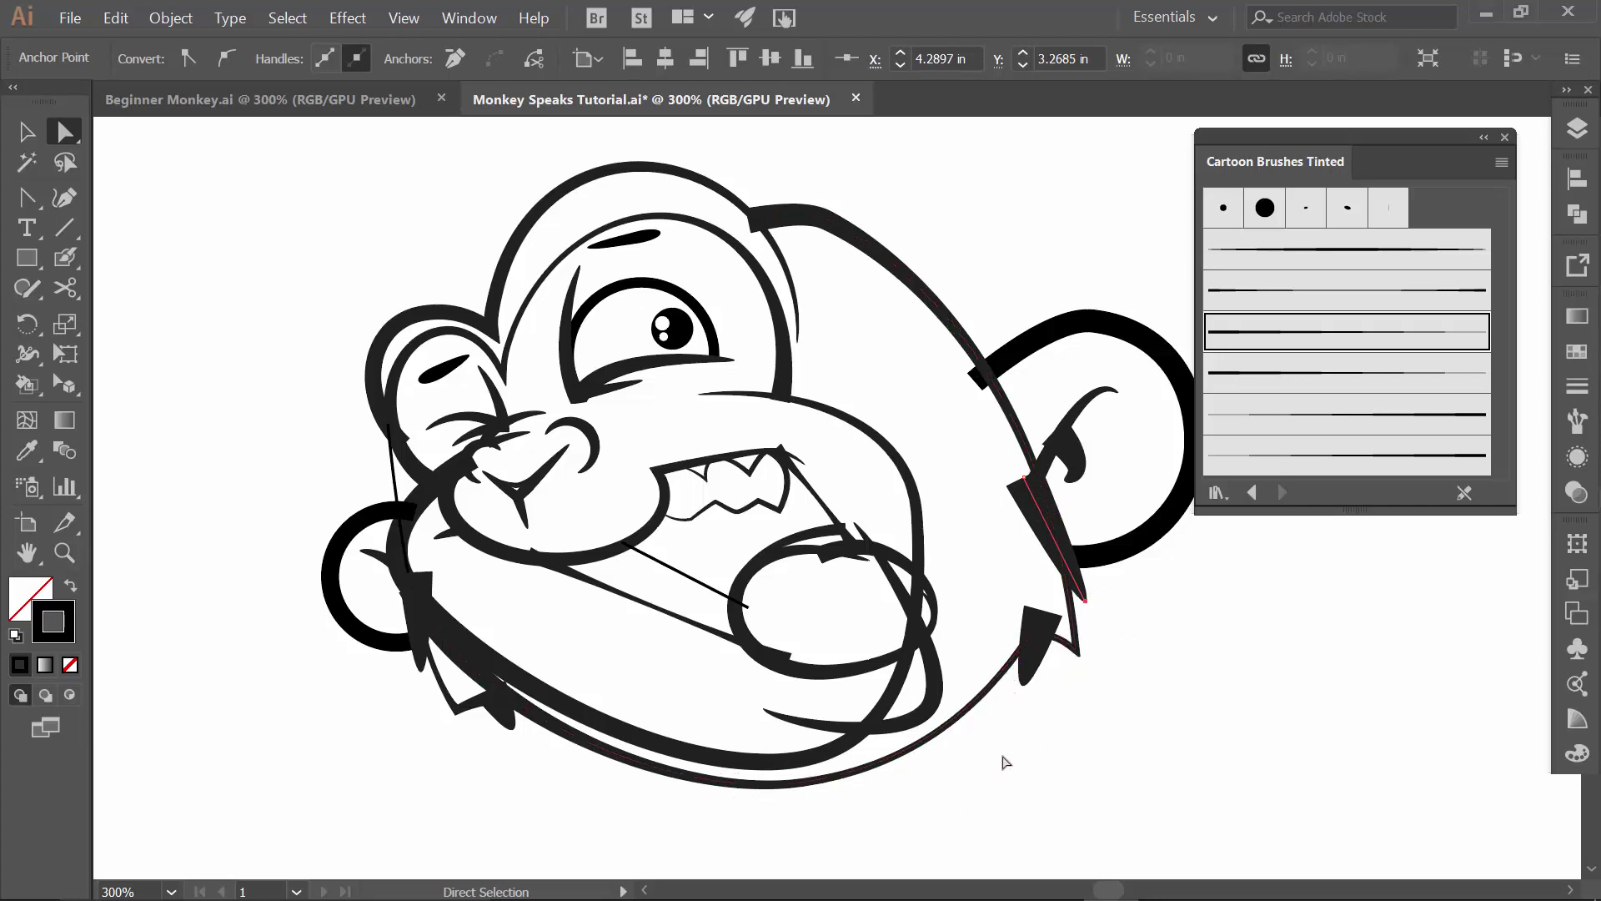
- Duplicate the finished BRUSHES layer
key(z)
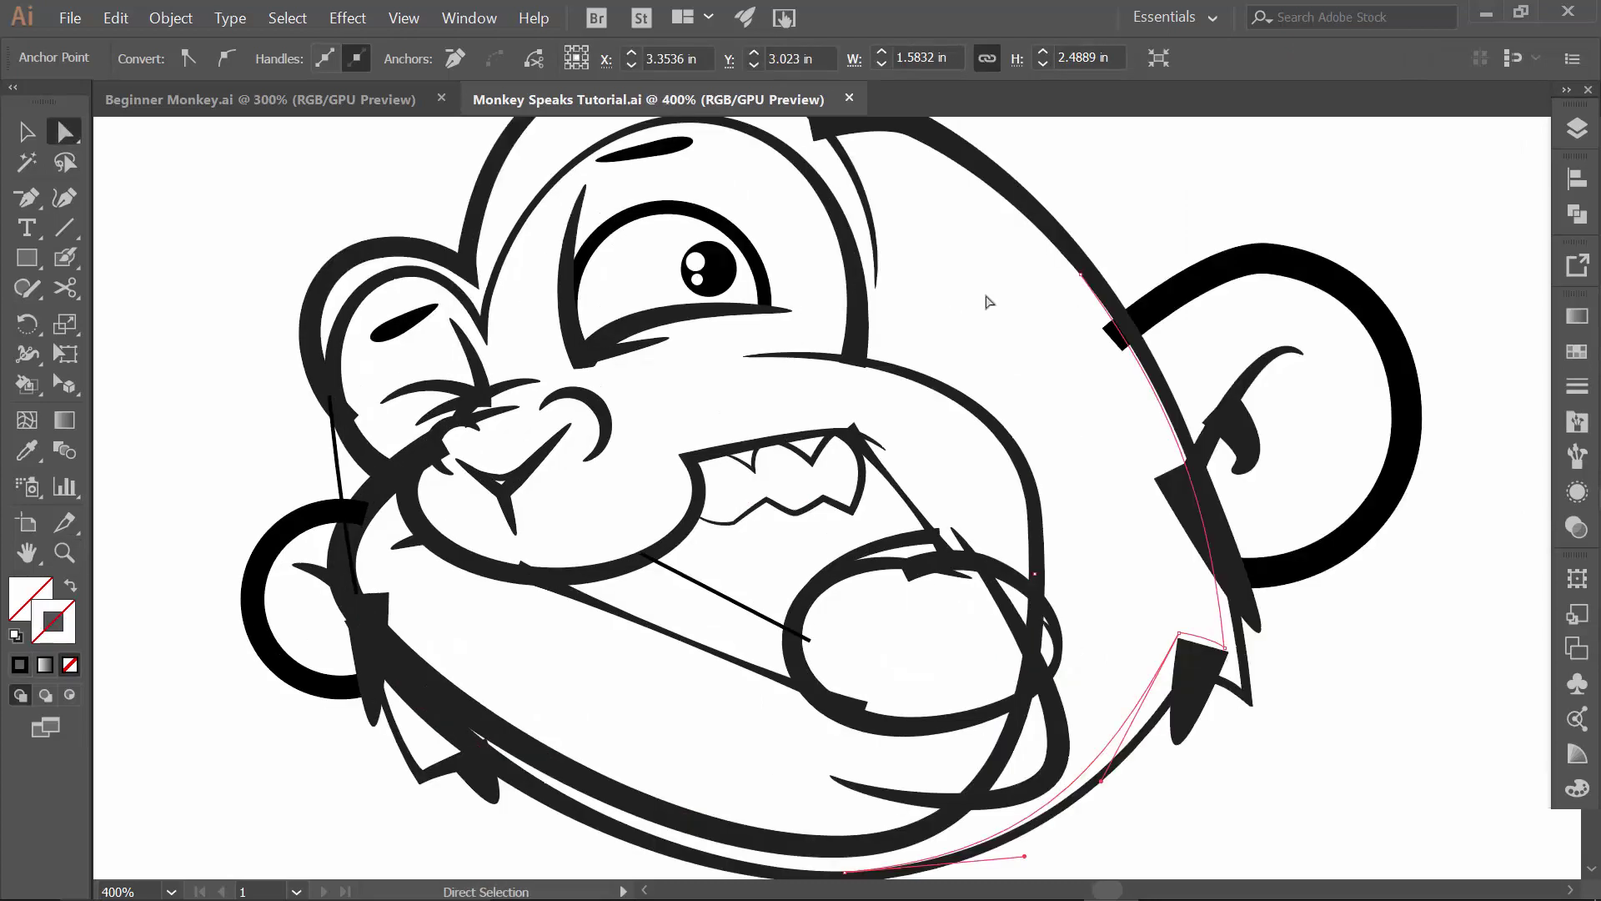
scroll(986, 301, up, 1)
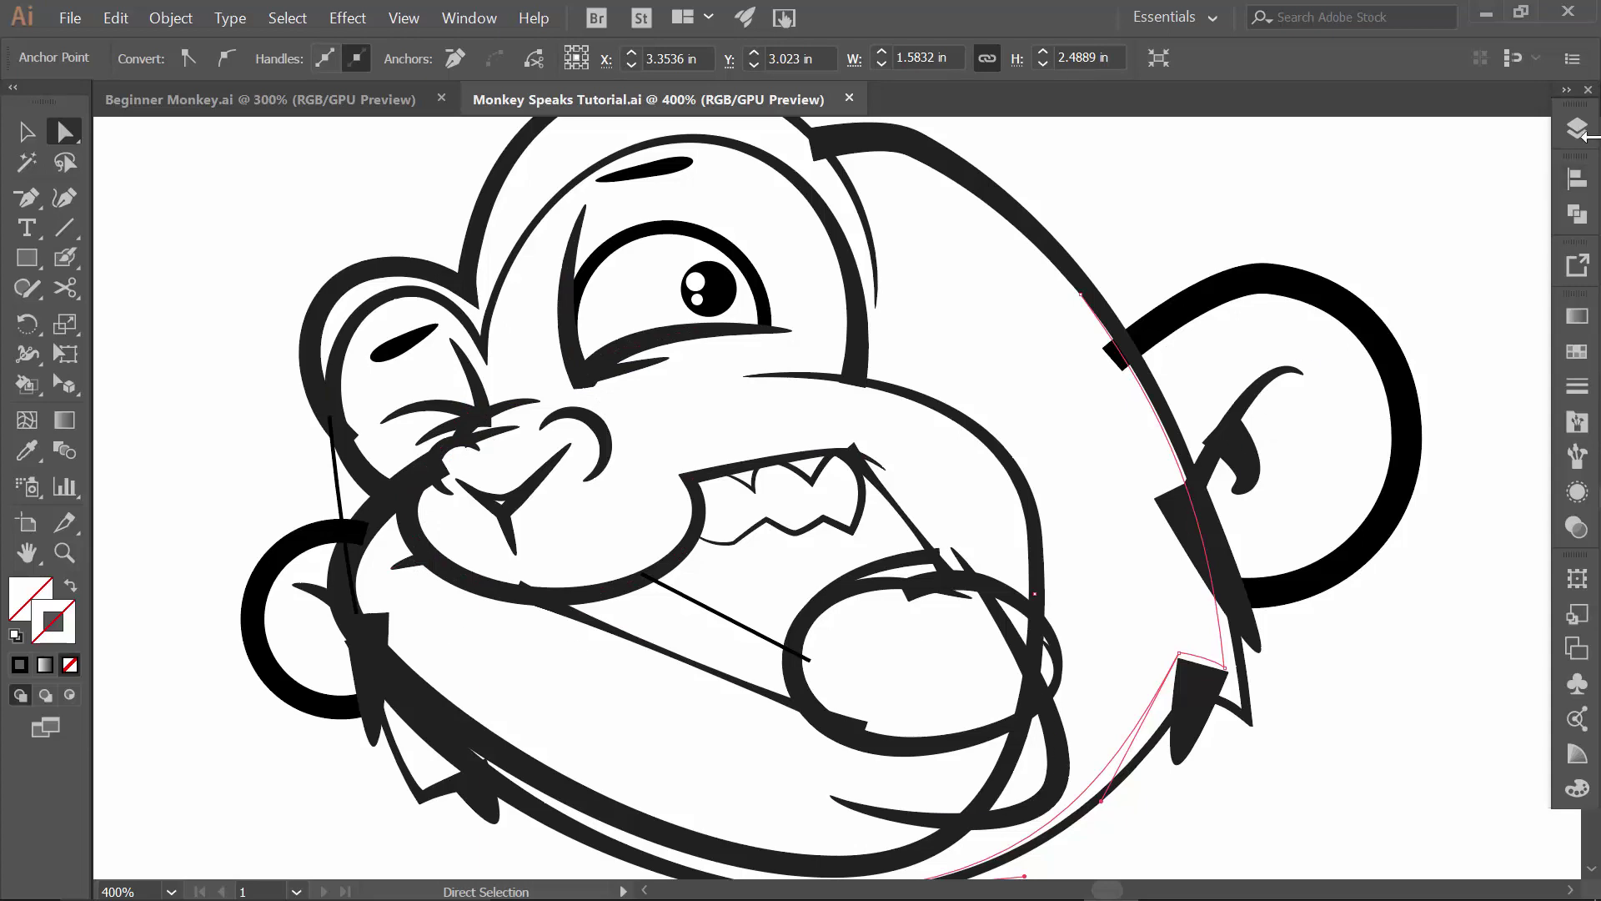
click(1576, 129)
click(1536, 115)
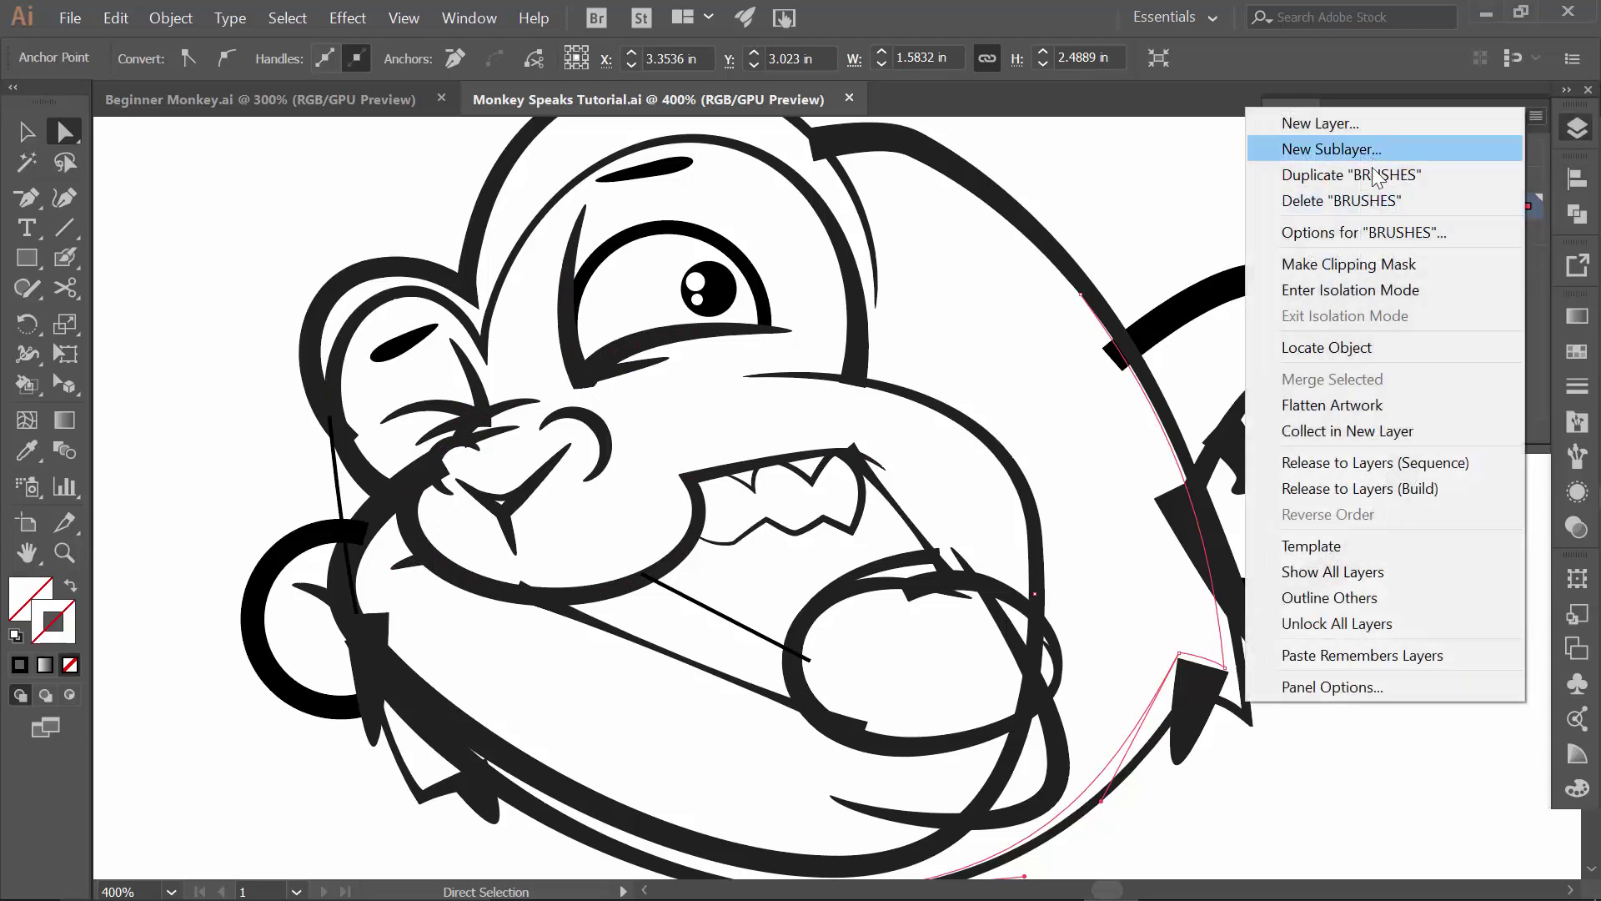
click(1343, 175)
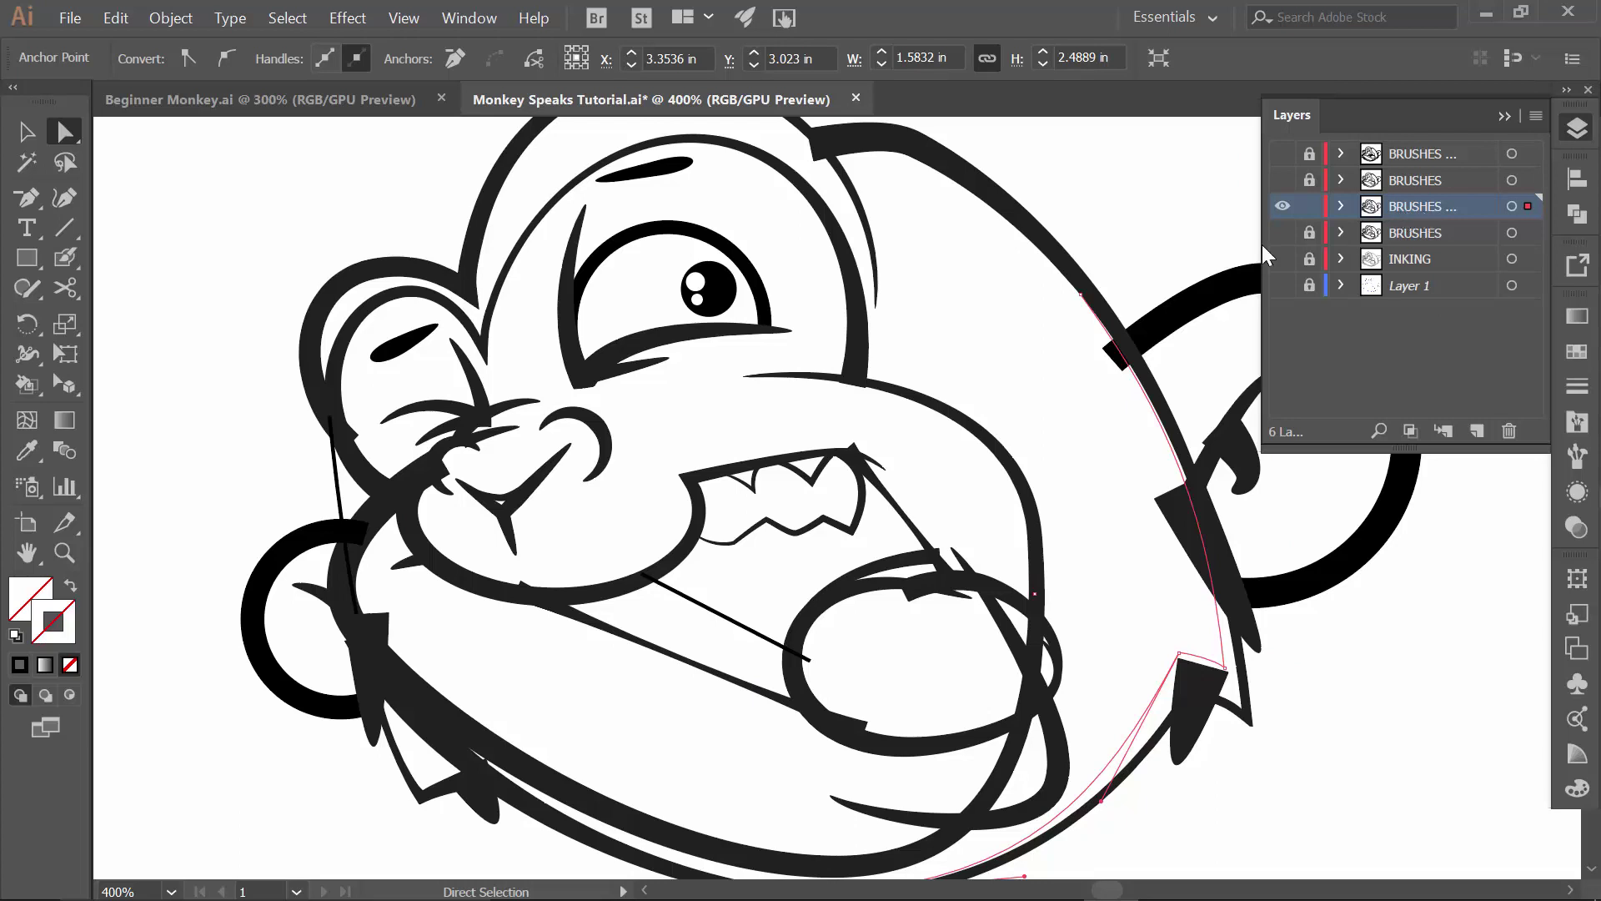
- Select all the brushed line-art paths with the Magic Wand and remove the stray unpainted jaw path from the selection
click(26, 163)
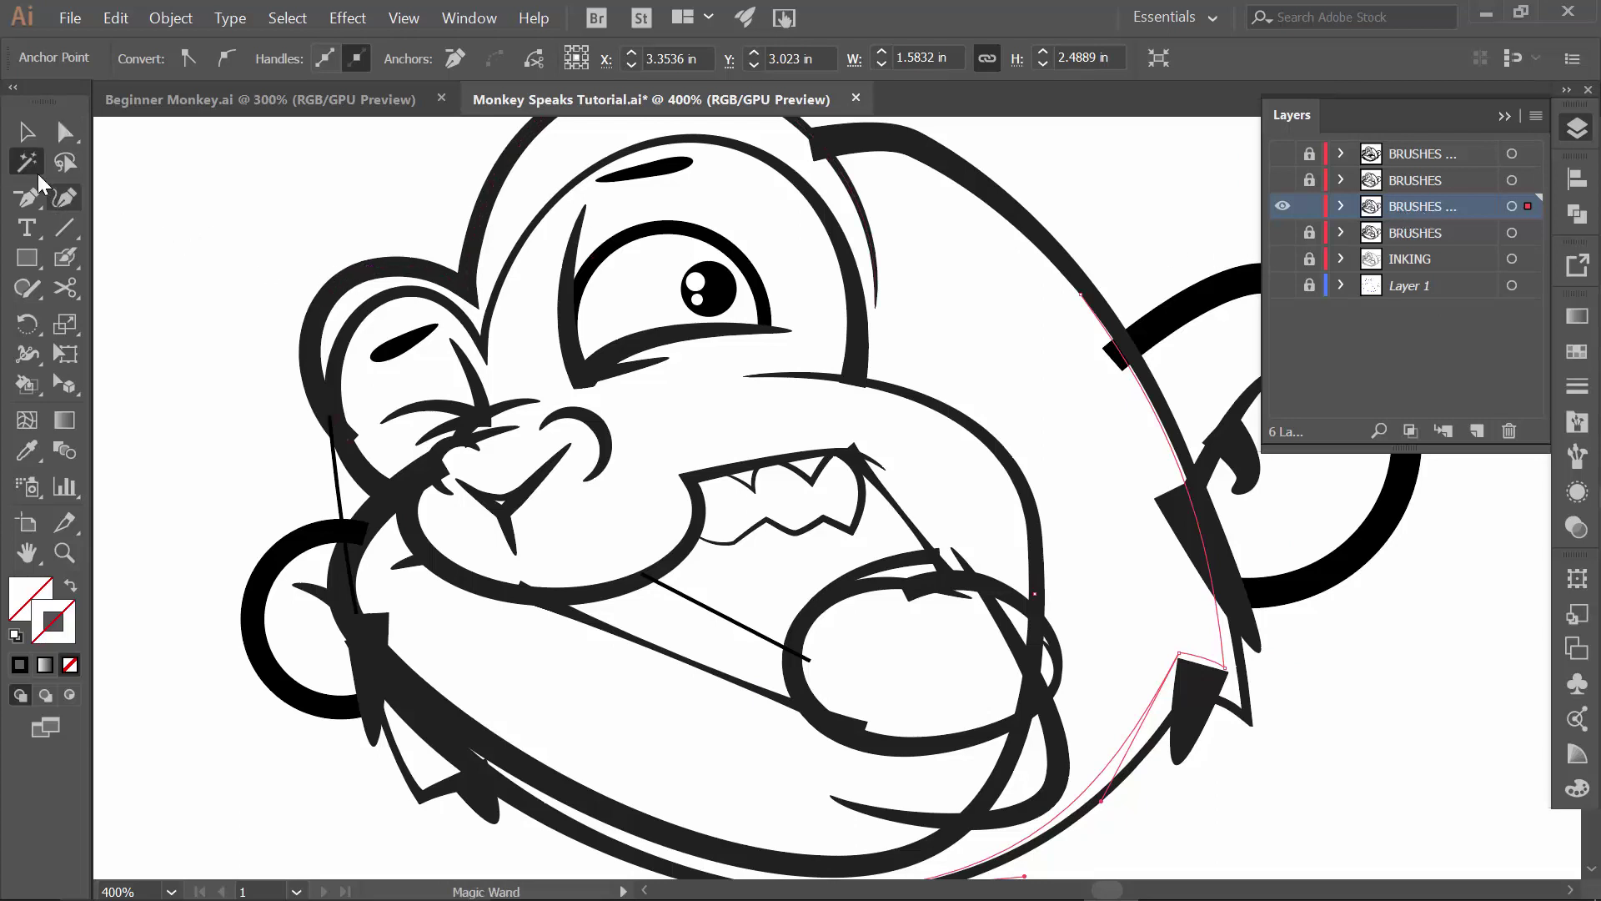
click(331, 282)
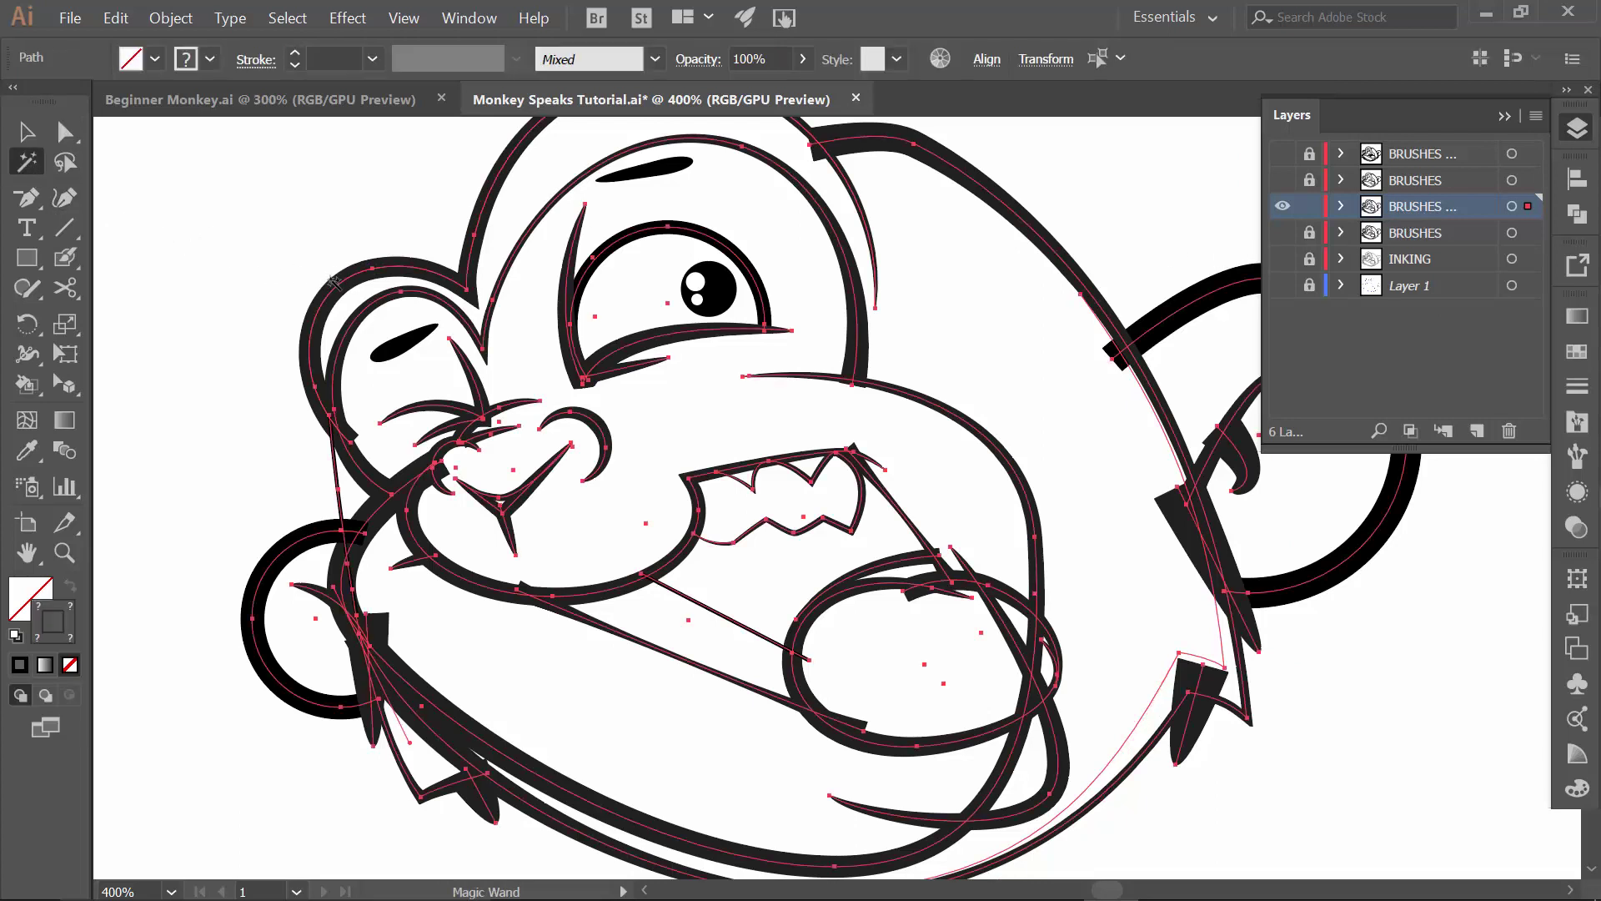
key(v)
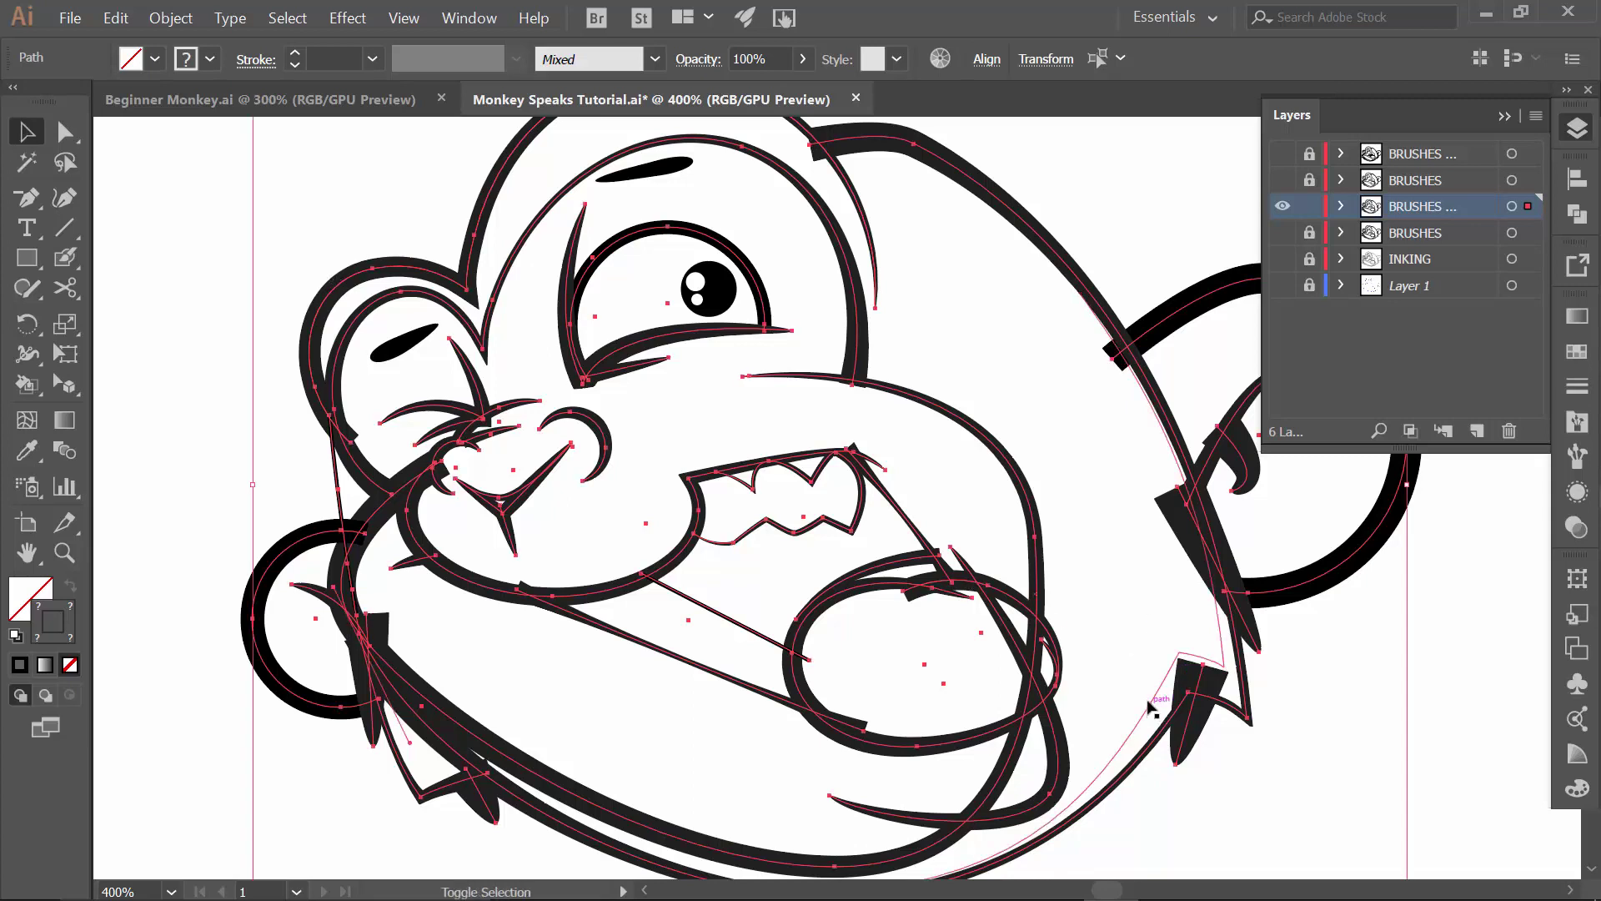
shift+click(1047, 525)
- Expand the appearance of the selected line art and expand the remaining strokes into filled outlines
click(171, 17)
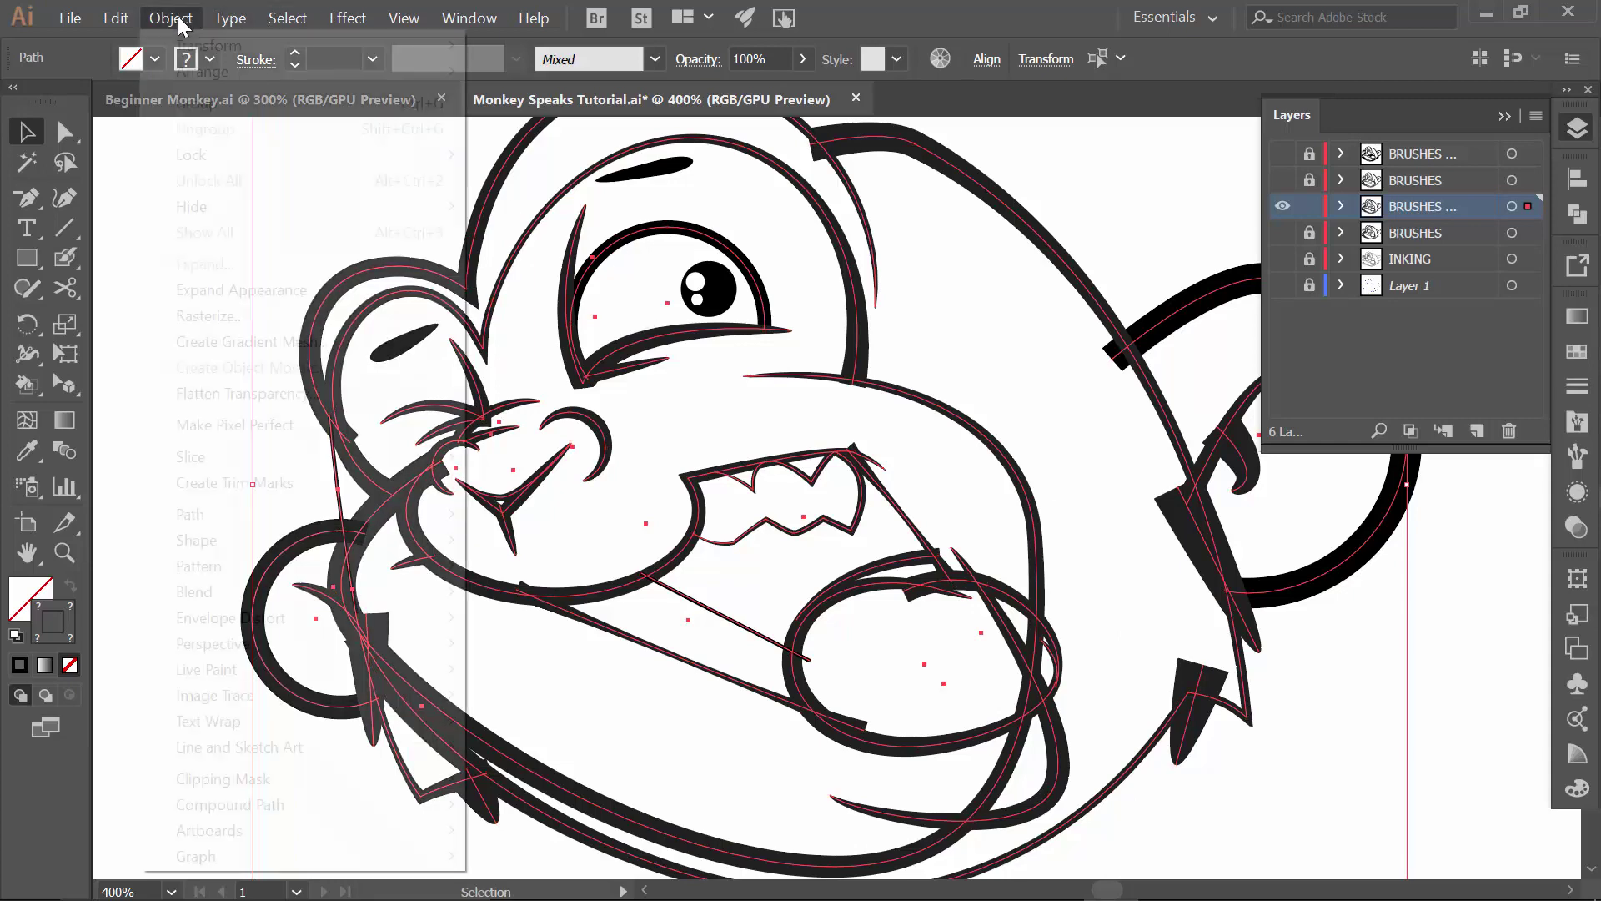
click(218, 294)
click(155, 15)
click(209, 261)
click(733, 600)
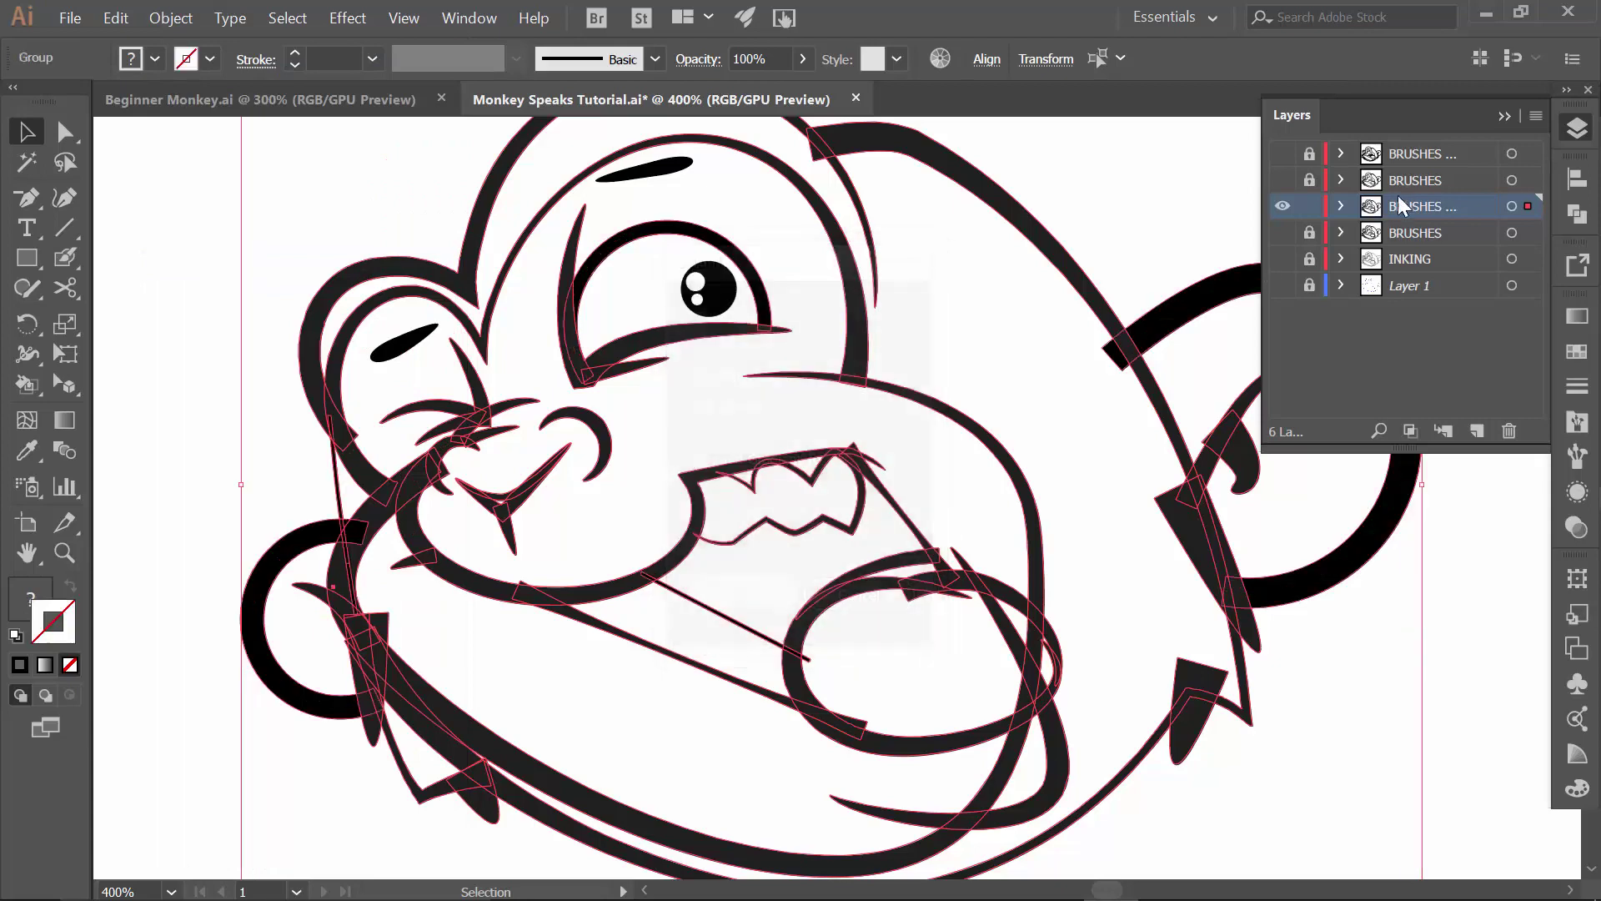
click(1505, 118)
click(1212, 207)
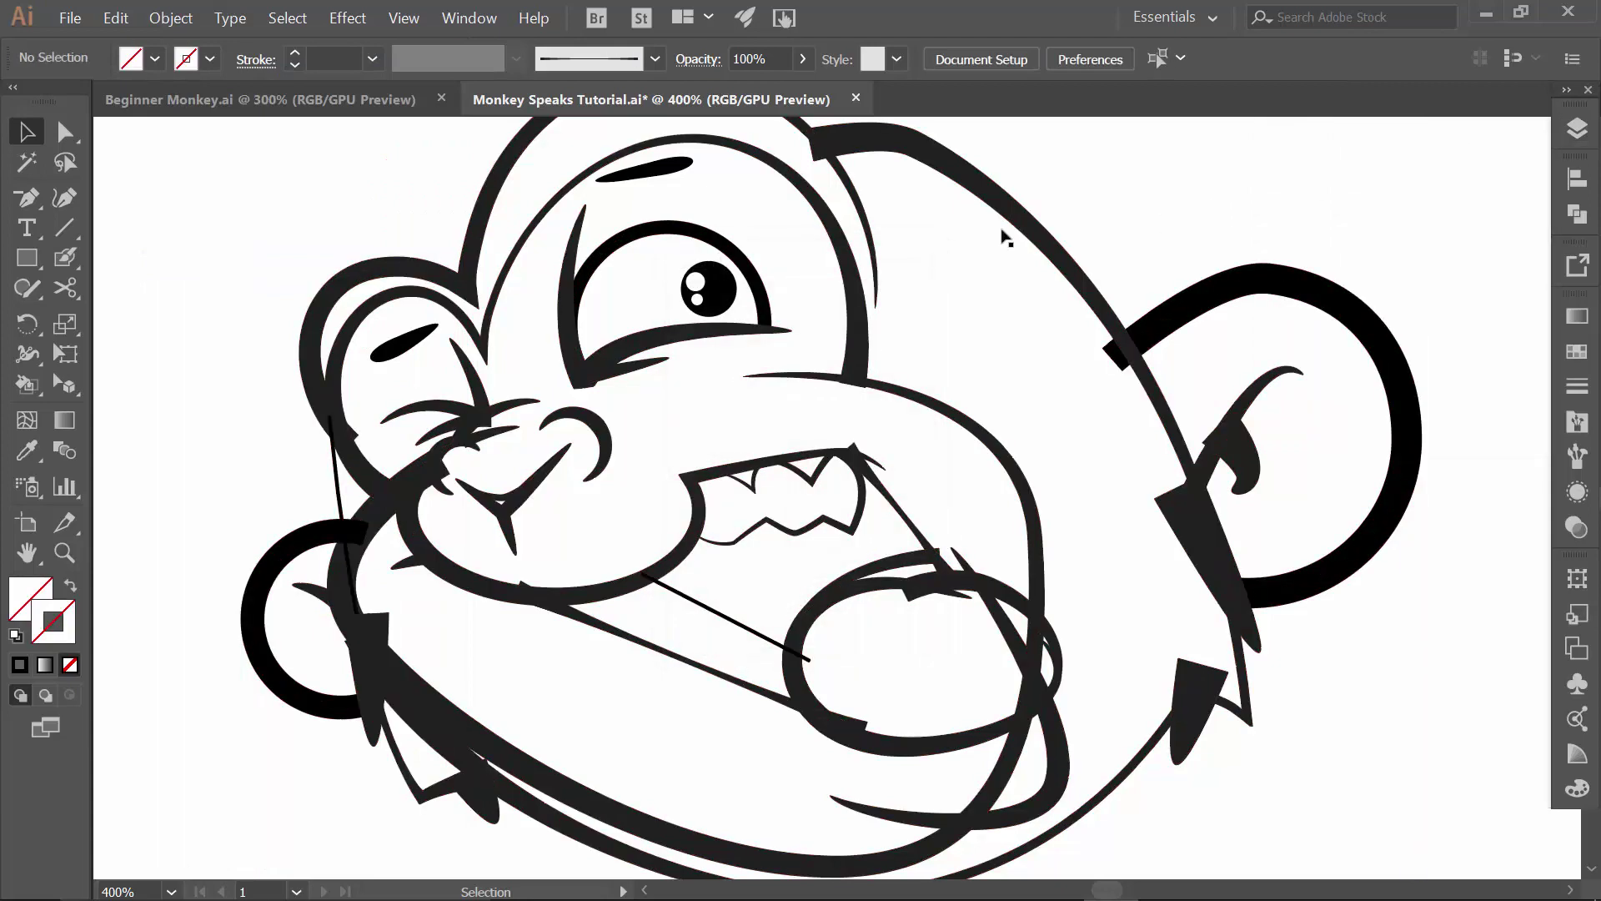
- Erase the square corner of the long eye-crease stroke beside the nose where it juts below the neighbouring crease, using the Eraser tool
key(z)
drag(248, 402, 587, 486)
key(space)
drag(1024, 472, 542, 417)
key(v)
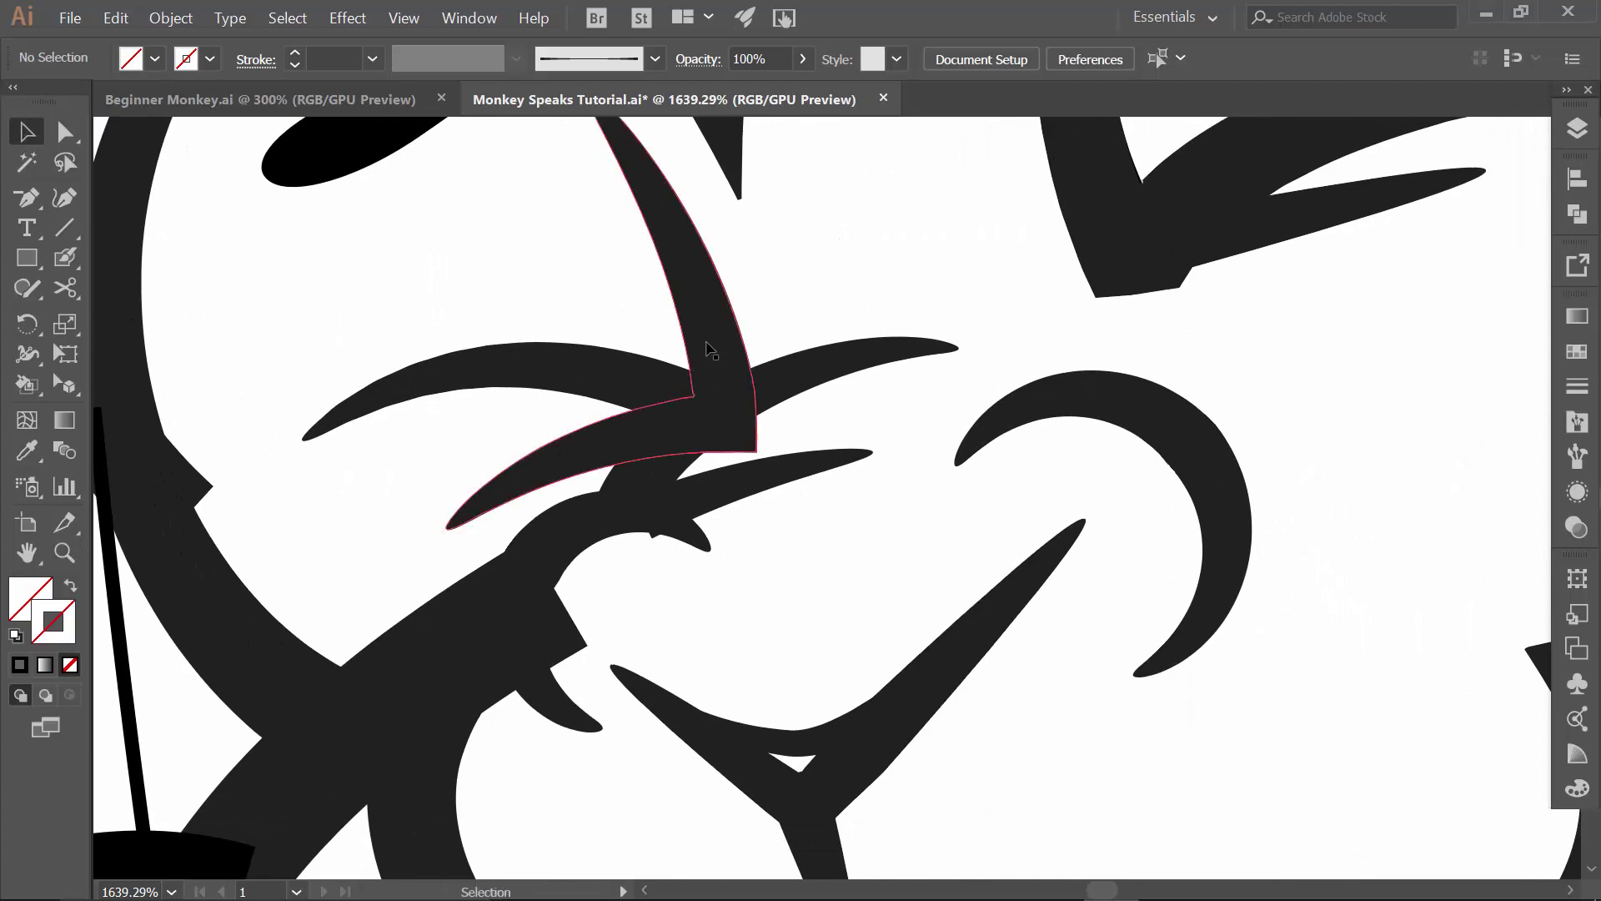
click(697, 371)
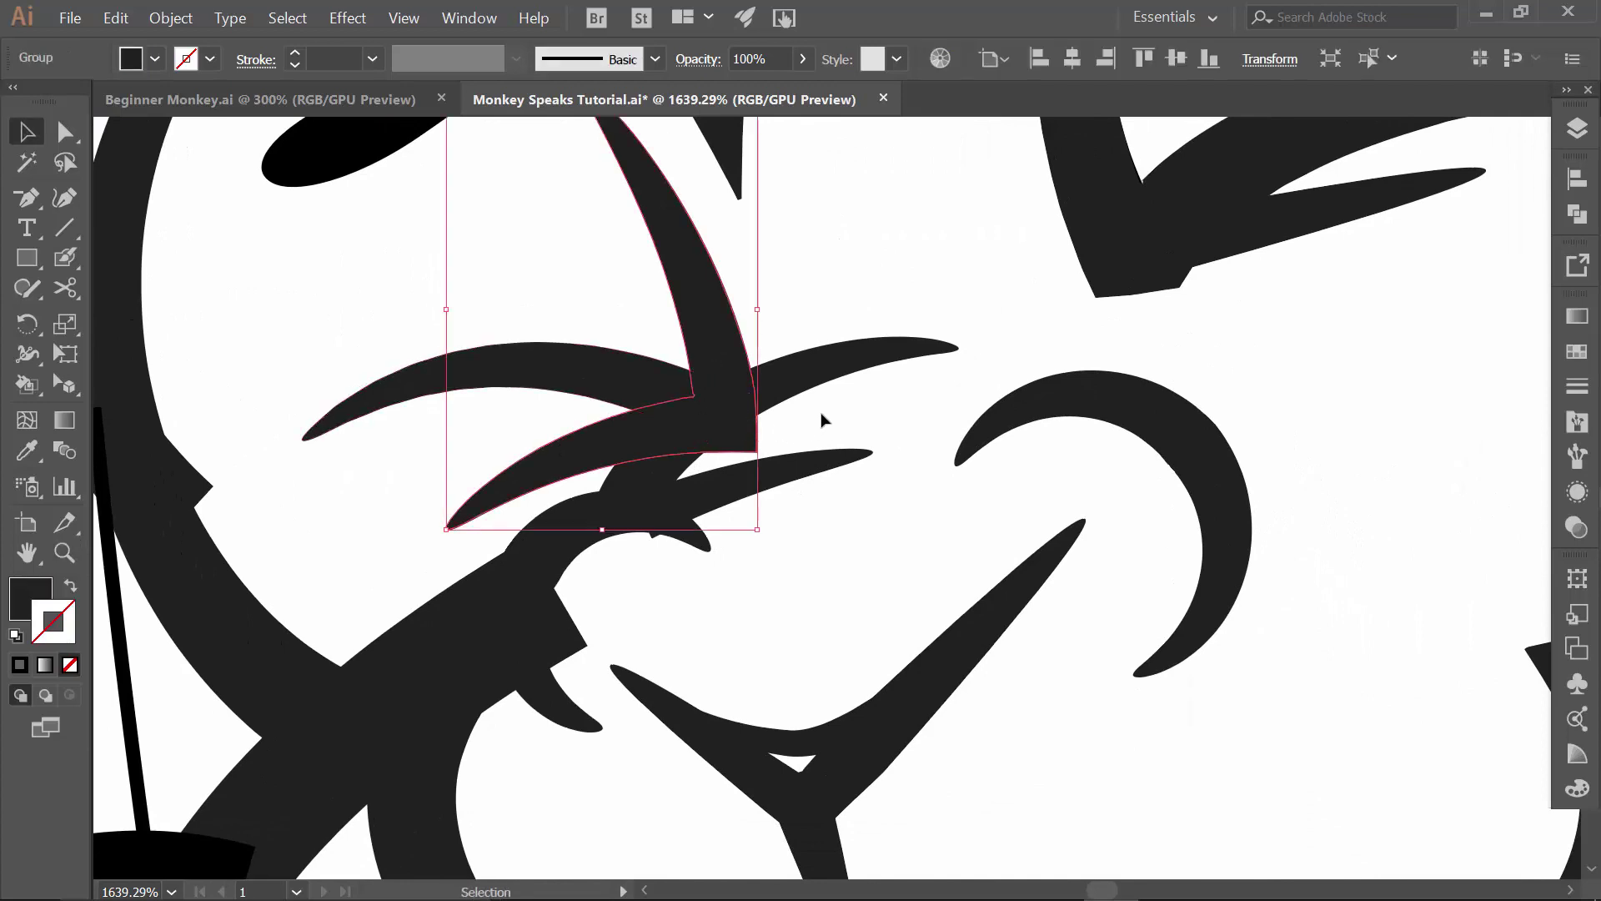
key(z)
drag(768, 399, 858, 450)
key(space)
drag(738, 359, 817, 388)
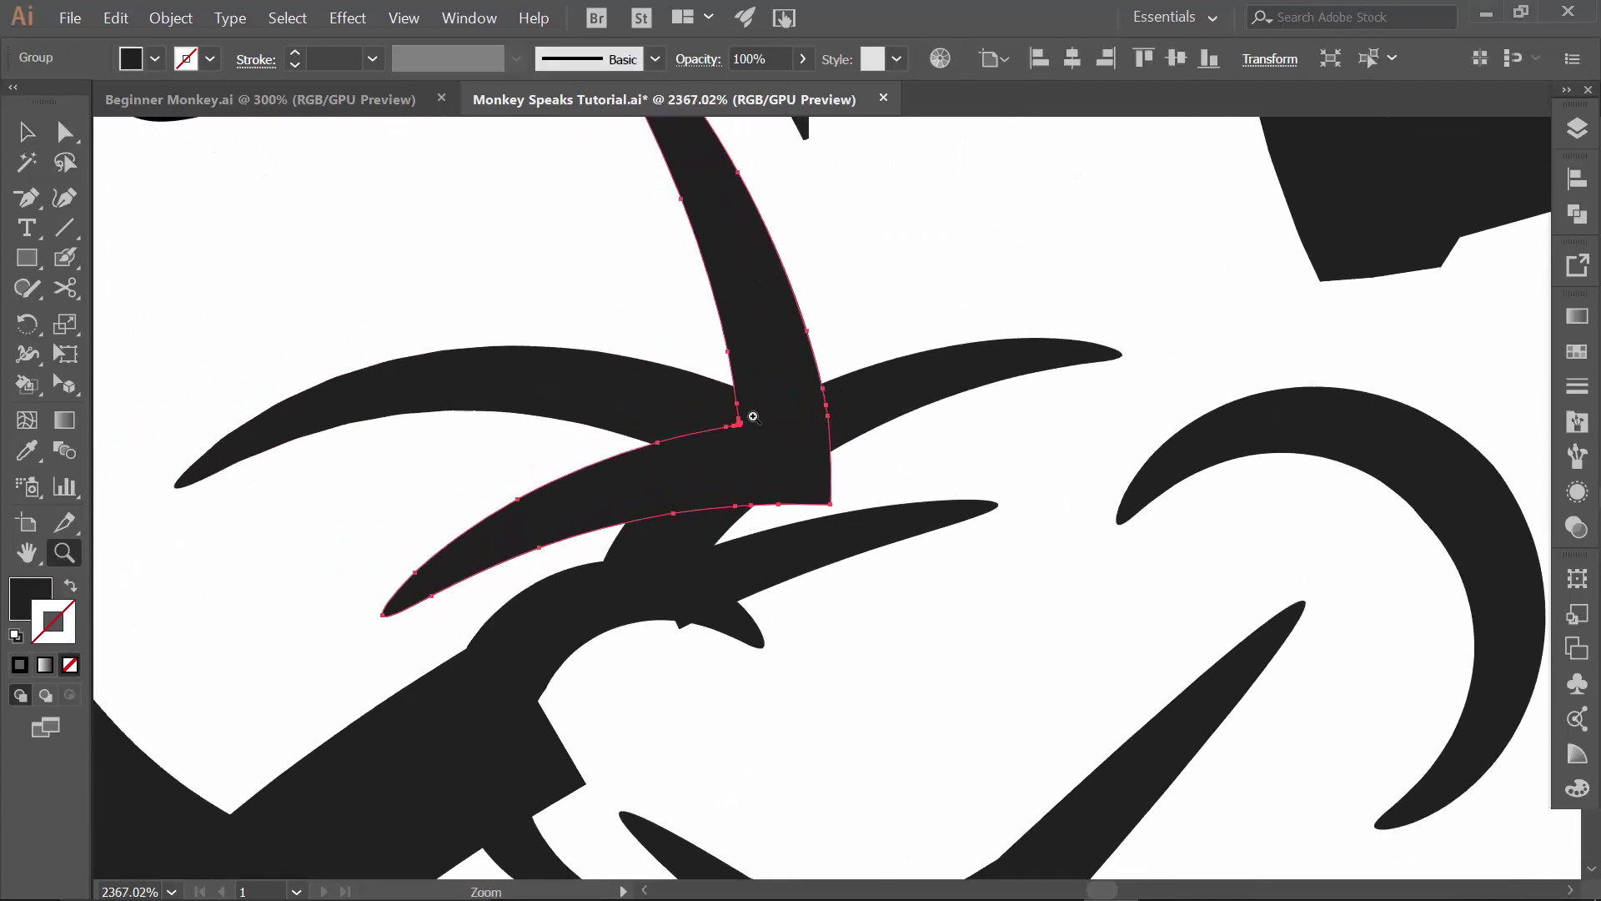
key(v)
click(753, 294)
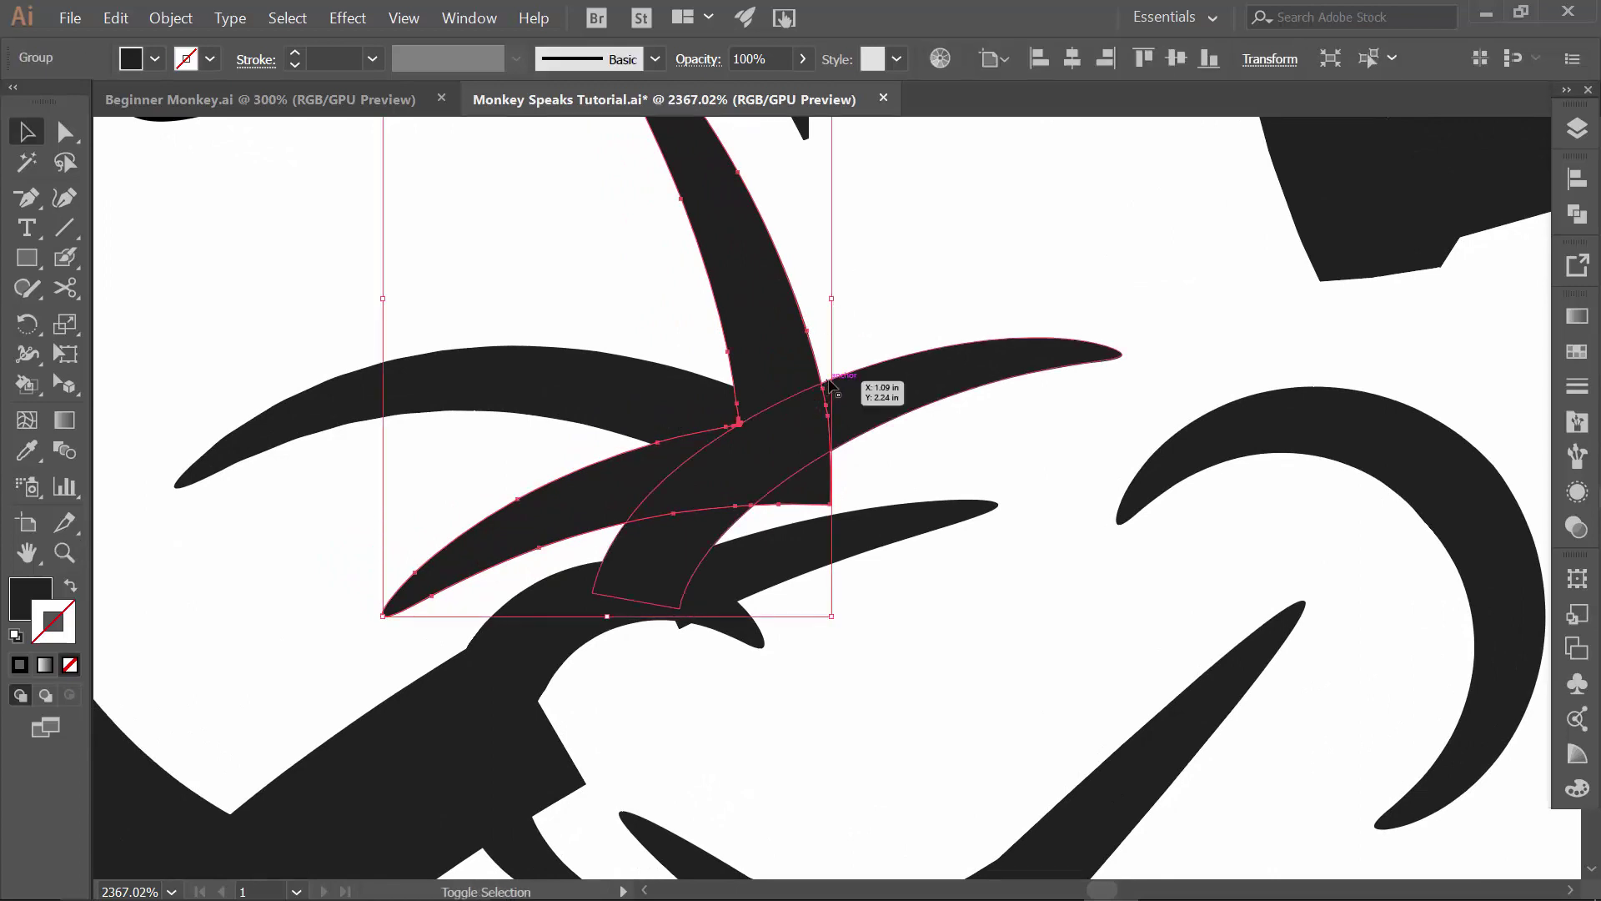
key(shift+e)
drag(910, 533, 823, 617)
key(bracketleft)
key(bracketleft)
key(bracketleft)
key(bracketleft)
key(bracketleft)
key(bracketleft)
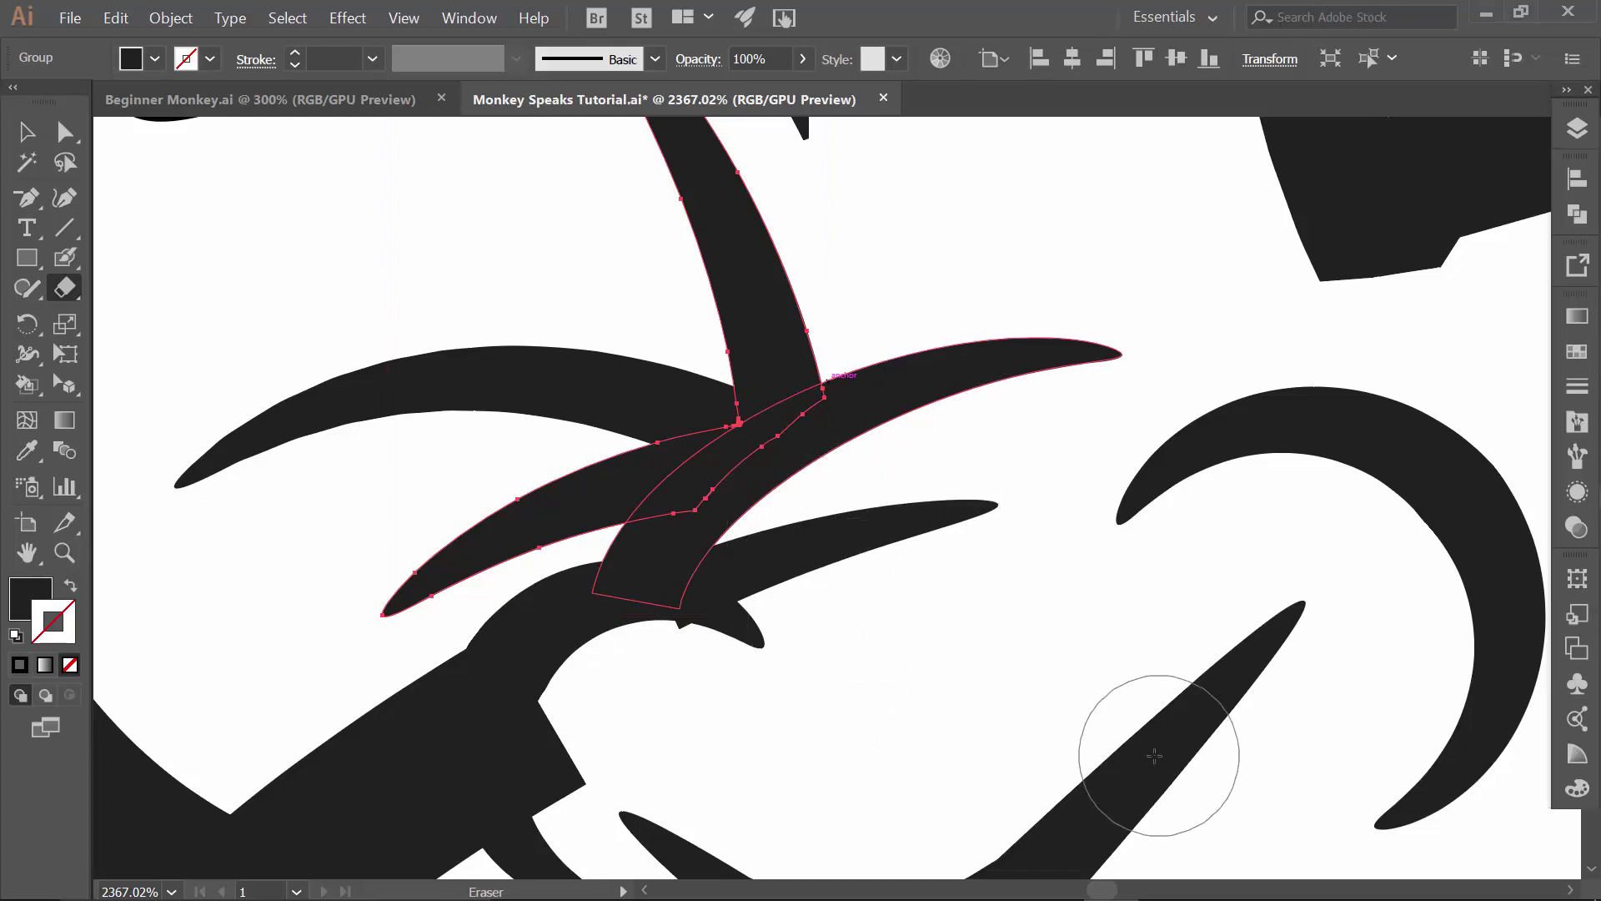
- Select the short crease stroke above the nose and erase its blunt base where it crosses the nose curve
key(v)
drag(809, 647, 849, 464)
click(831, 398)
key(shift+e)
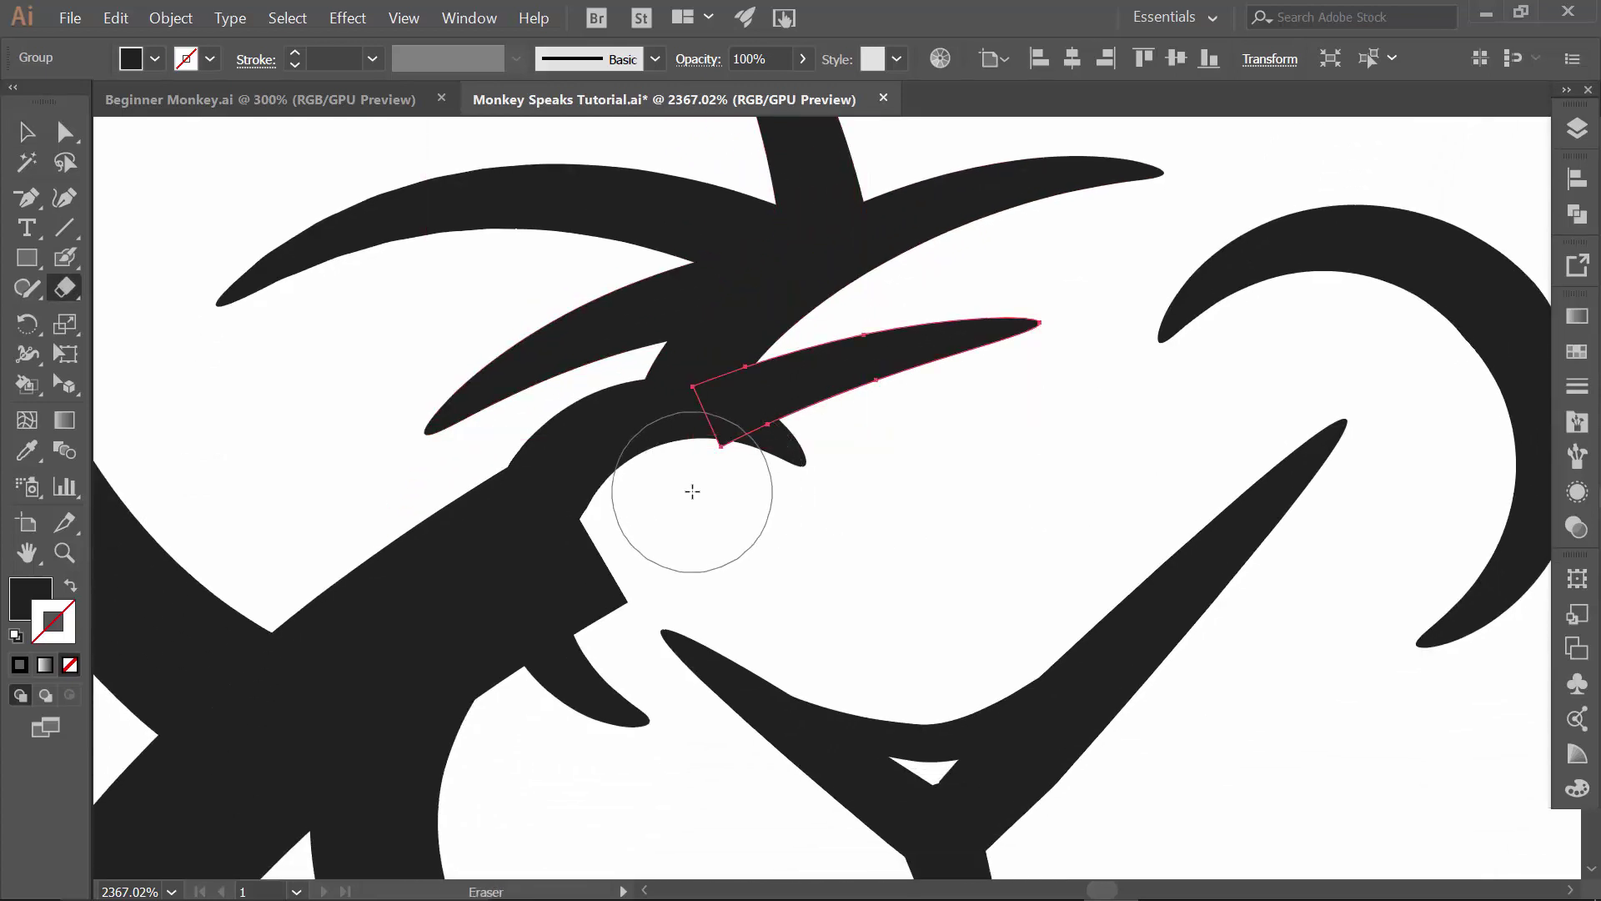
drag(708, 497, 668, 504)
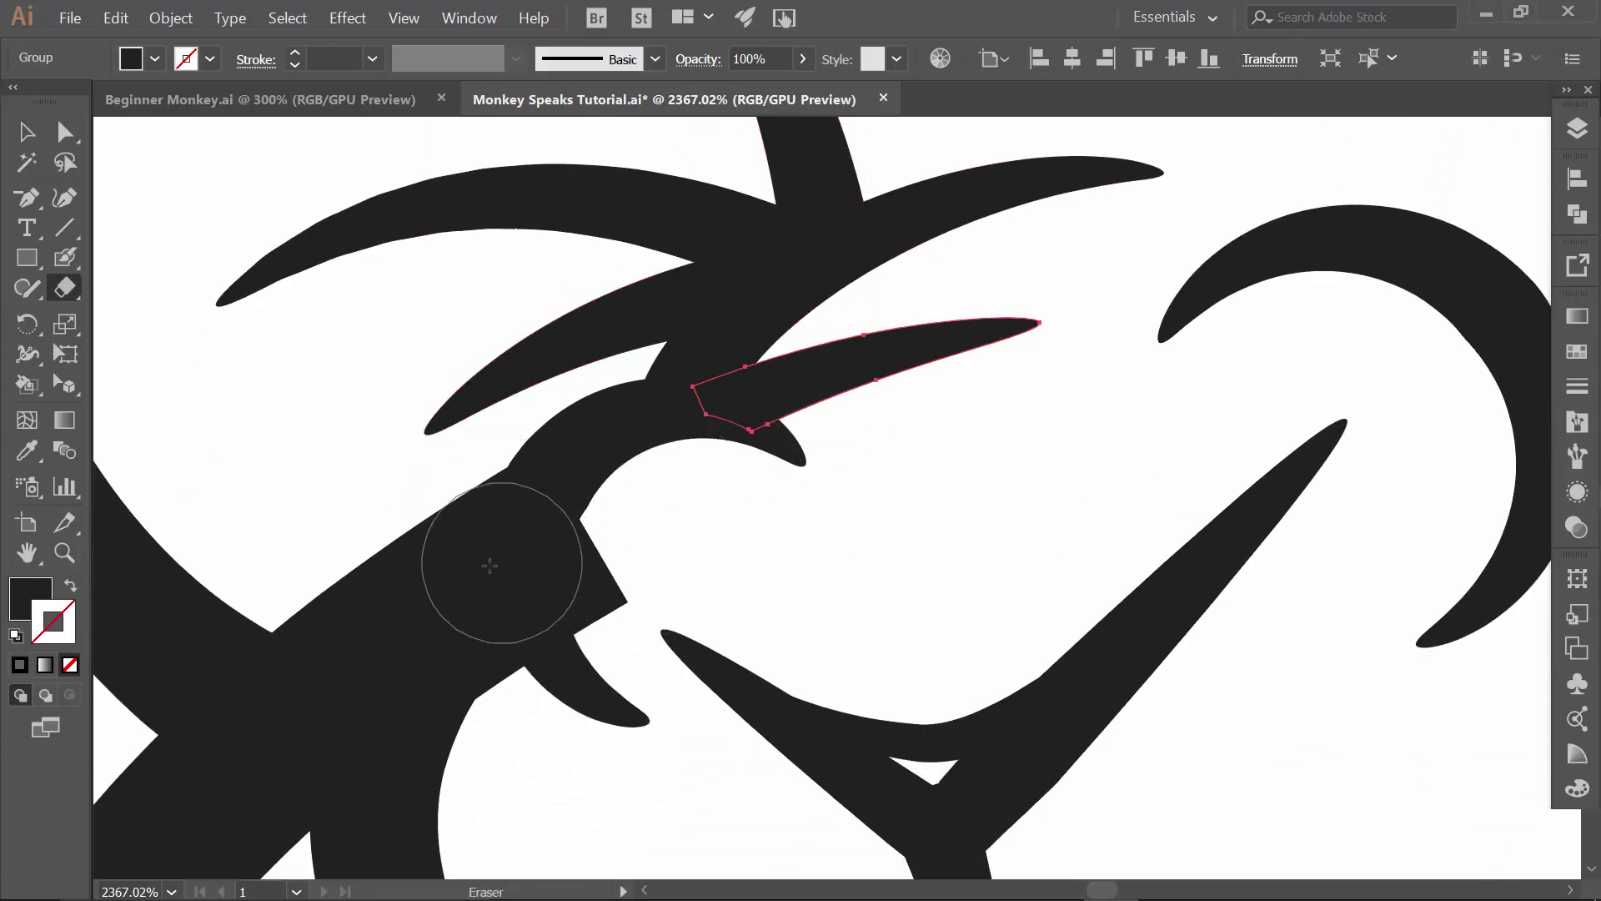
- Select the thick cheek stroke beside the nose and erase its square end so it stays behind the nostril curve
key(v)
click(463, 571)
key(shift+e)
mouse_move(626, 508)
mouse_down()
mouse_move(608, 558)
mouse_move(648, 633)
mouse_move(700, 648)
mouse_up()
key(v)
click(618, 584)
key(shift+e)
mouse_move(633, 495)
mouse_down()
mouse_move(605, 562)
mouse_move(622, 603)
mouse_move(734, 646)
mouse_up()
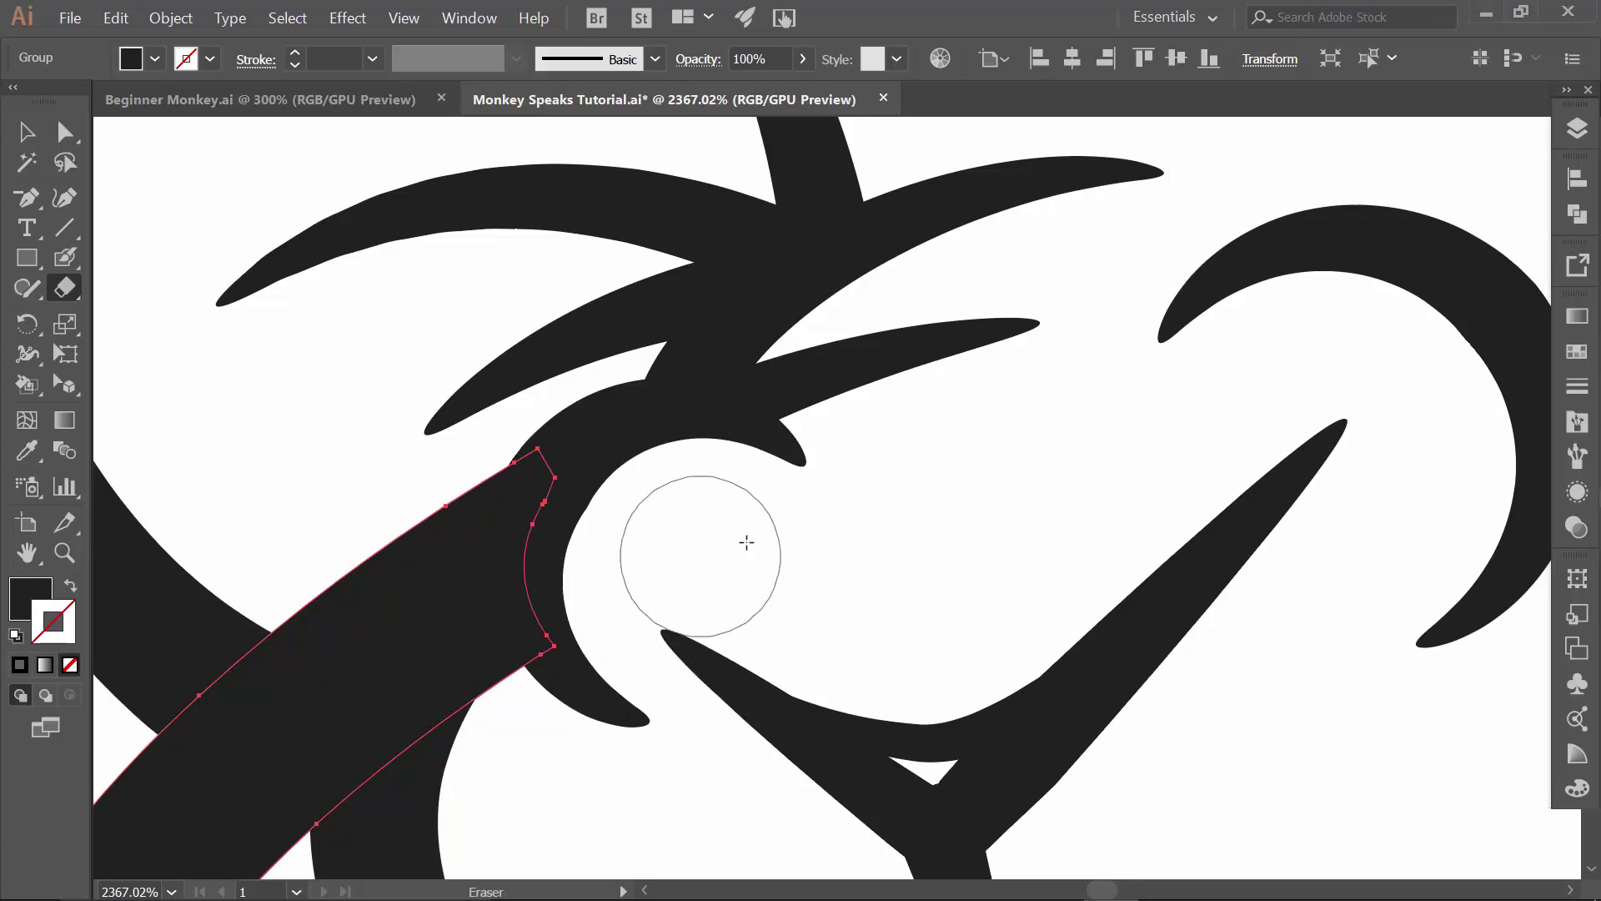
- Select the thin black mouth line and erase the end that overshoots into the oval lower lip
mouse_move(751, 541)
mouse_down()
mouse_move(643, 368)
mouse_move(544, 399)
mouse_move(843, 254)
mouse_move(475, 575)
mouse_move(582, 668)
mouse_move(801, 498)
mouse_move(947, 690)
mouse_move(606, 627)
mouse_move(362, 690)
mouse_move(335, 668)
mouse_up()
drag(756, 330, 722, 353)
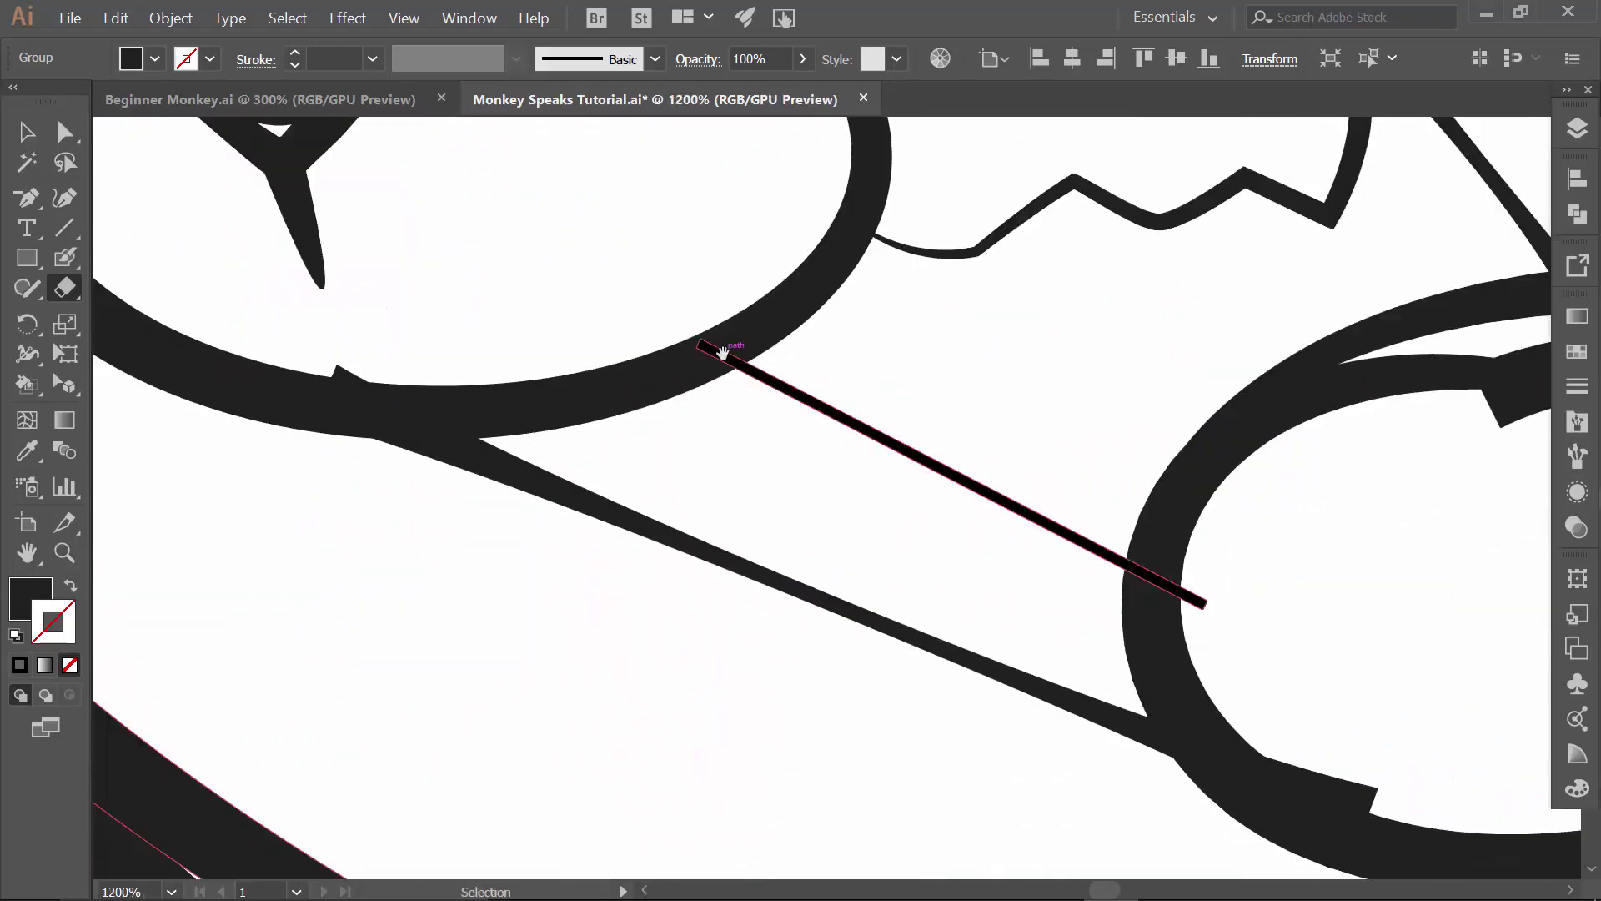
key(v)
click(870, 432)
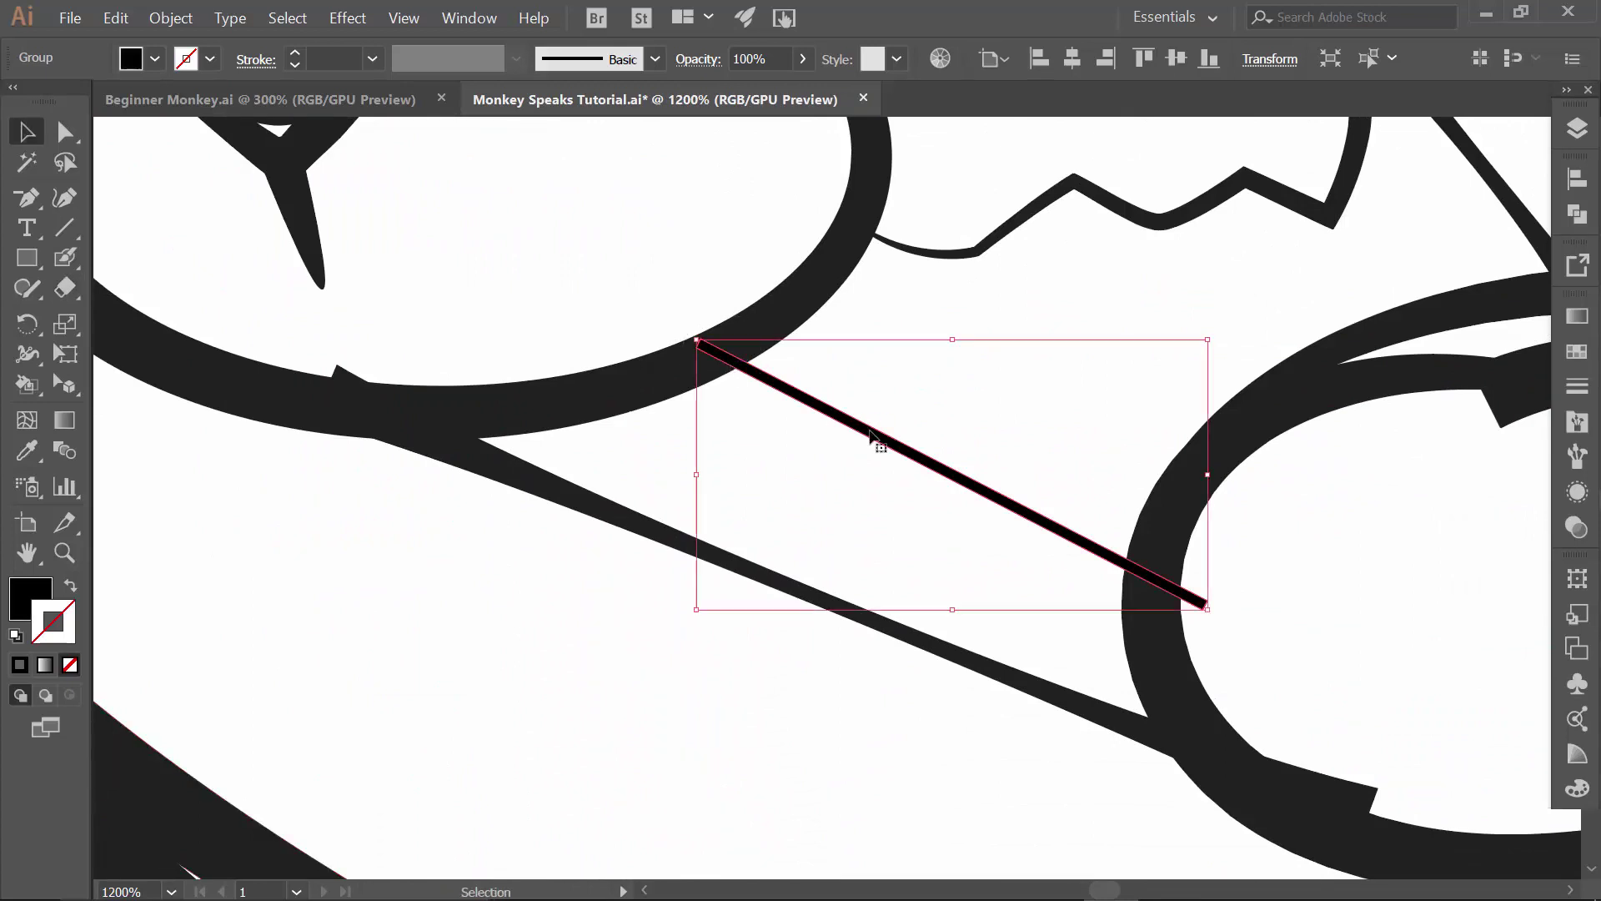
key(shift+e)
drag(1191, 596, 1226, 601)
- Trim both blunt ends of the tapered lower mouth line where they stick out past the muzzle and the oval lip
key(v)
click(1016, 674)
key(shift+e)
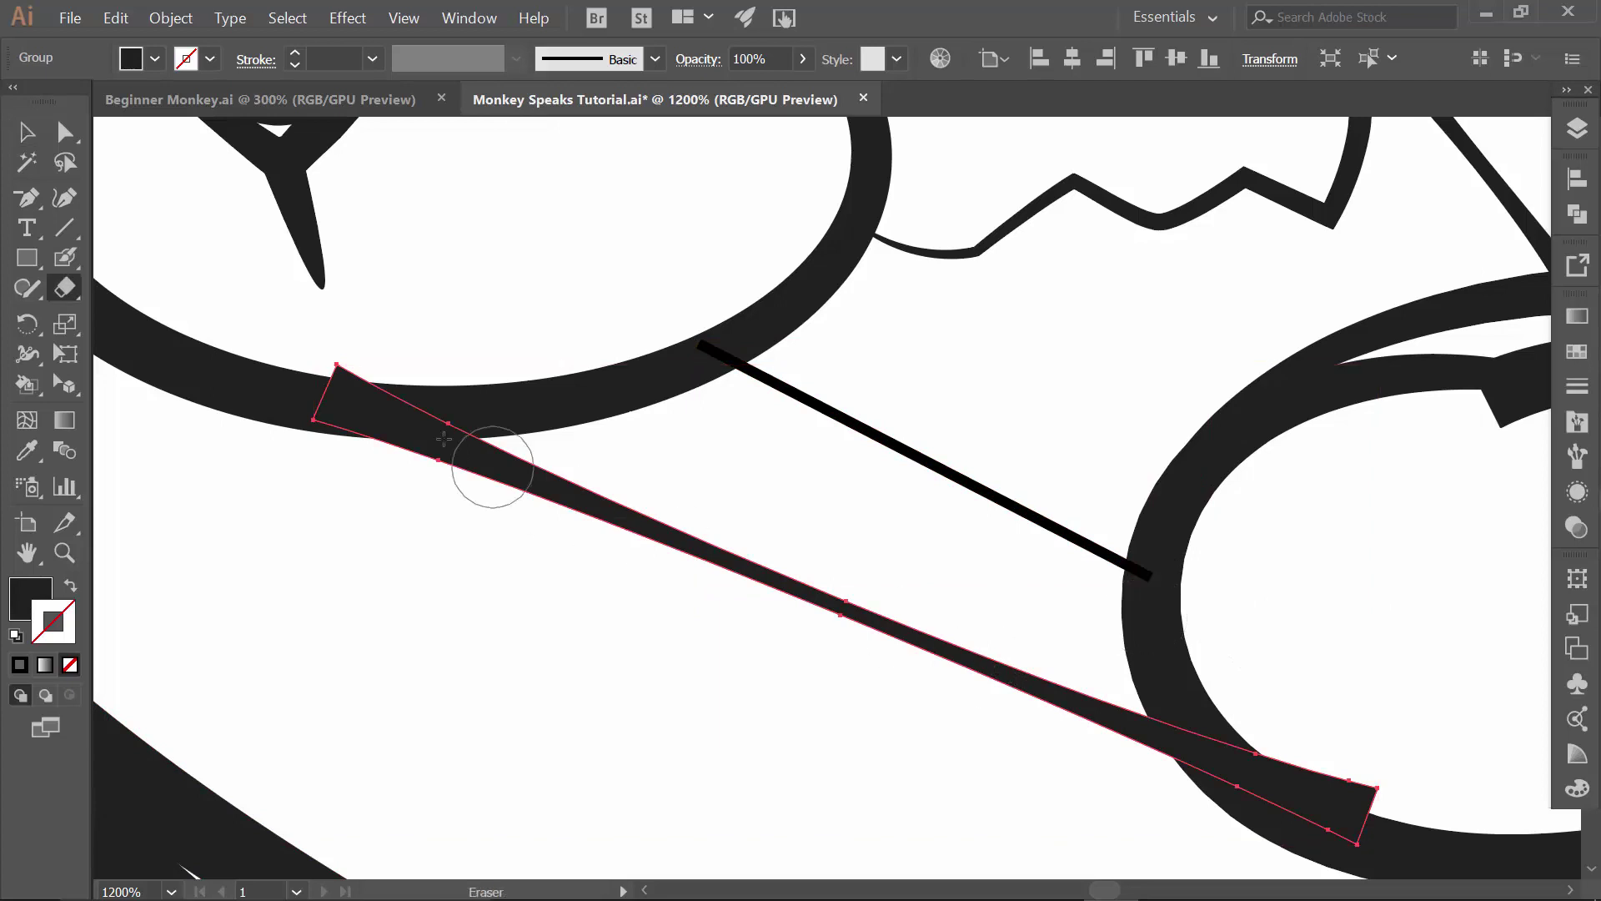
drag(285, 361, 436, 367)
key(space)
drag(679, 421, 244, 264)
mouse_move(803, 560)
mouse_down()
mouse_move(876, 604)
mouse_move(1090, 643)
mouse_up()
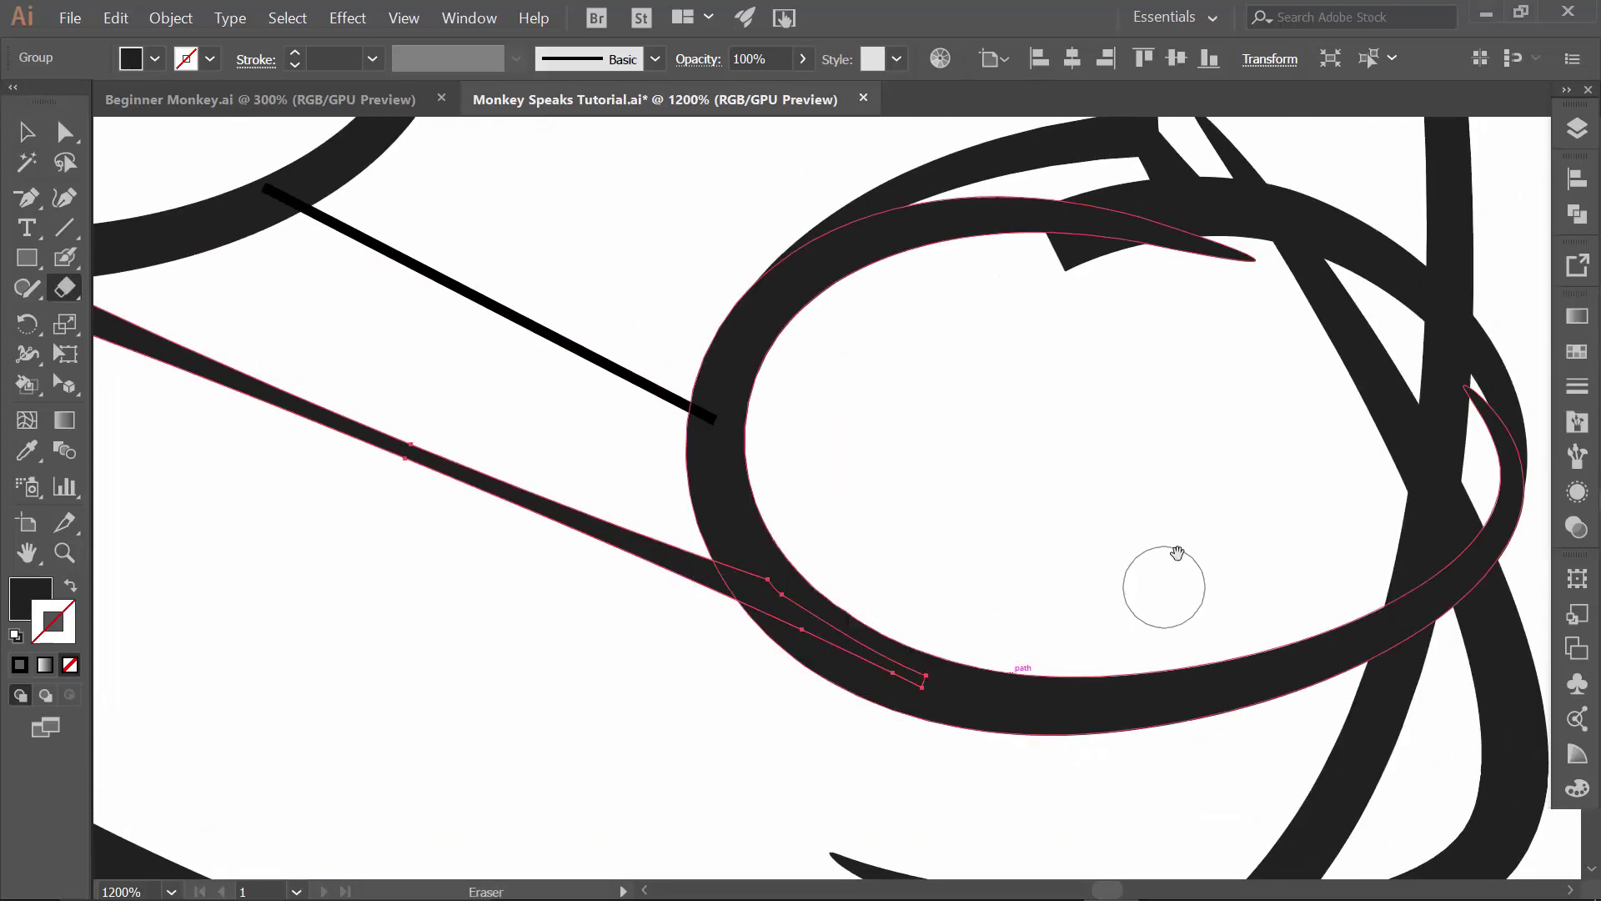
- Trim the end of the arc above the oval lip and erase the square corner of the oval's top stroke
drag(1185, 539, 937, 702)
ctrl+click(805, 335)
drag(909, 261, 929, 272)
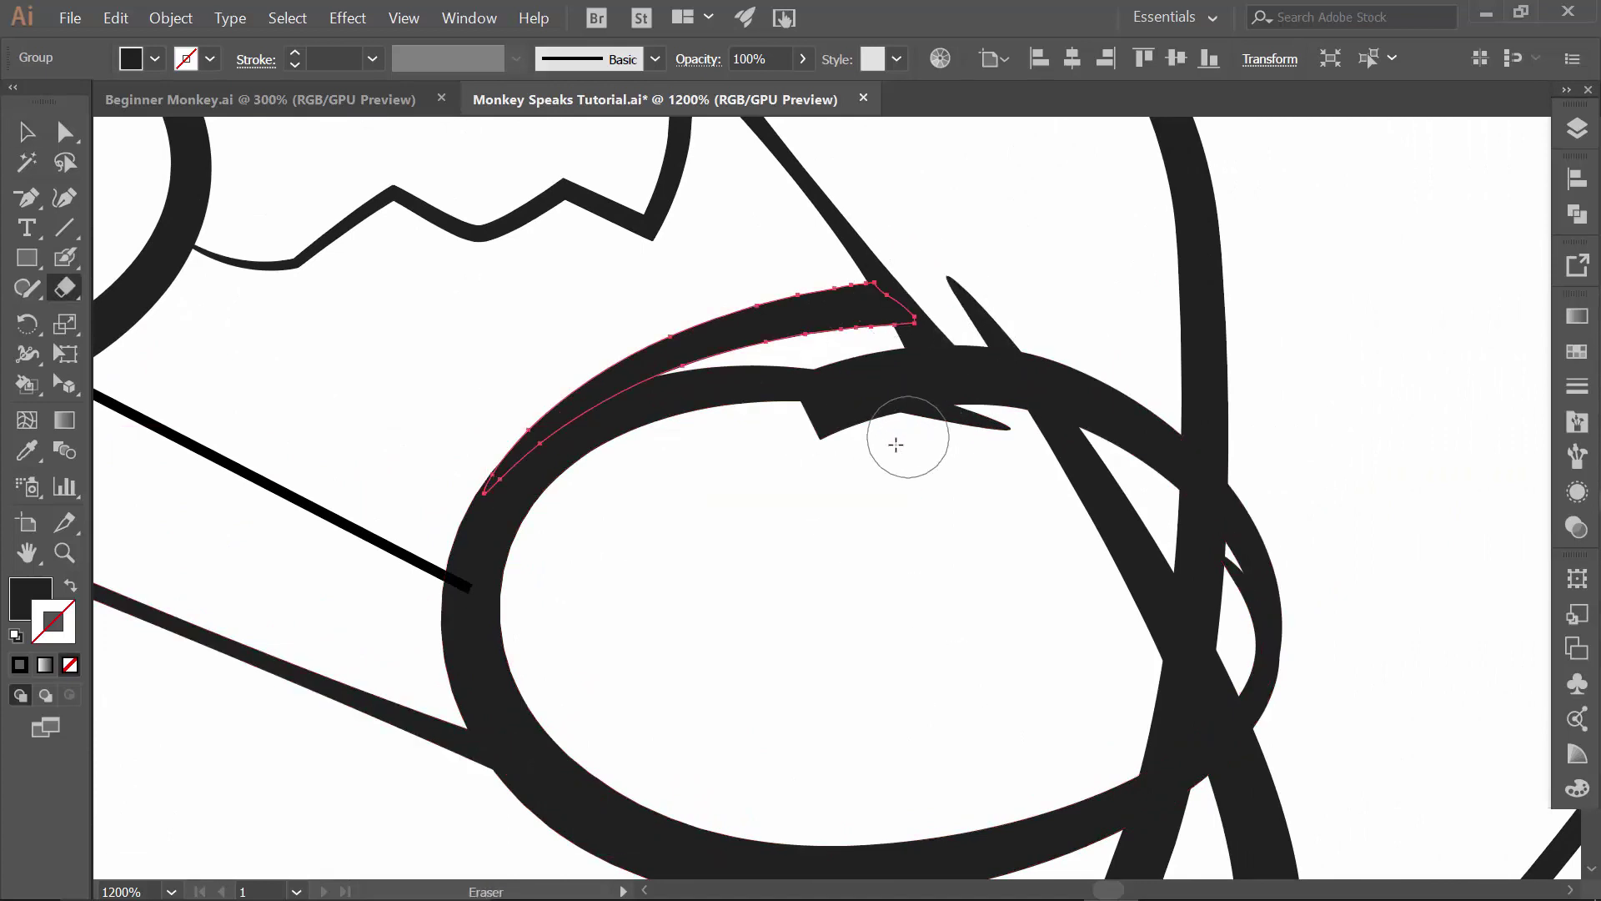
key(v)
click(889, 418)
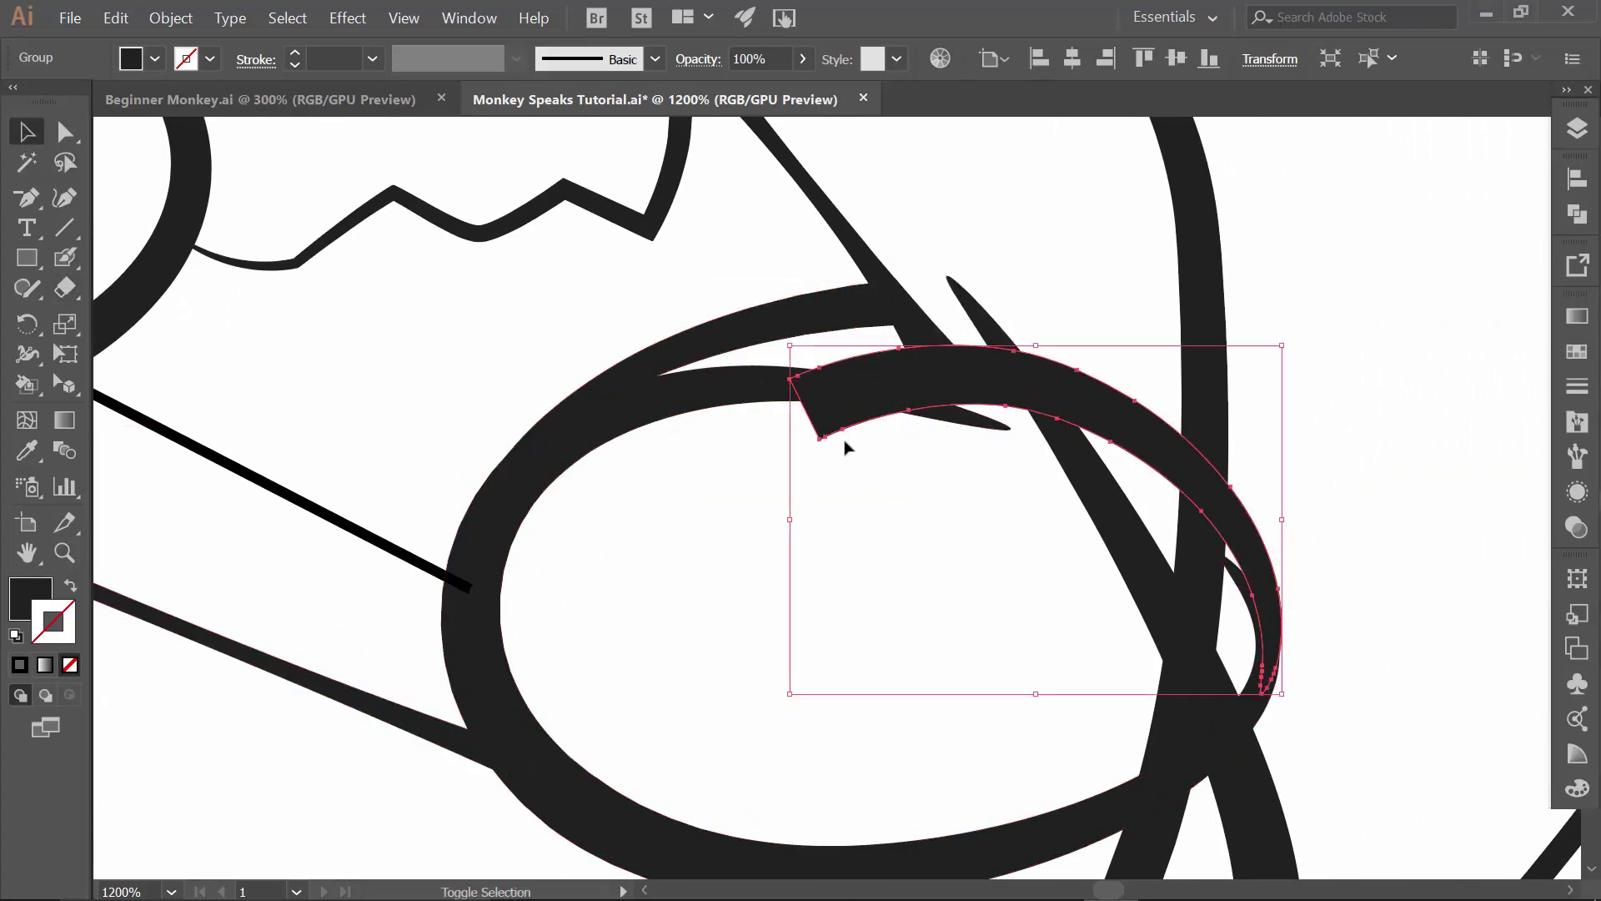
key(shift+e)
mouse_move(907, 443)
mouse_down()
mouse_move(784, 415)
mouse_move(807, 393)
mouse_up()
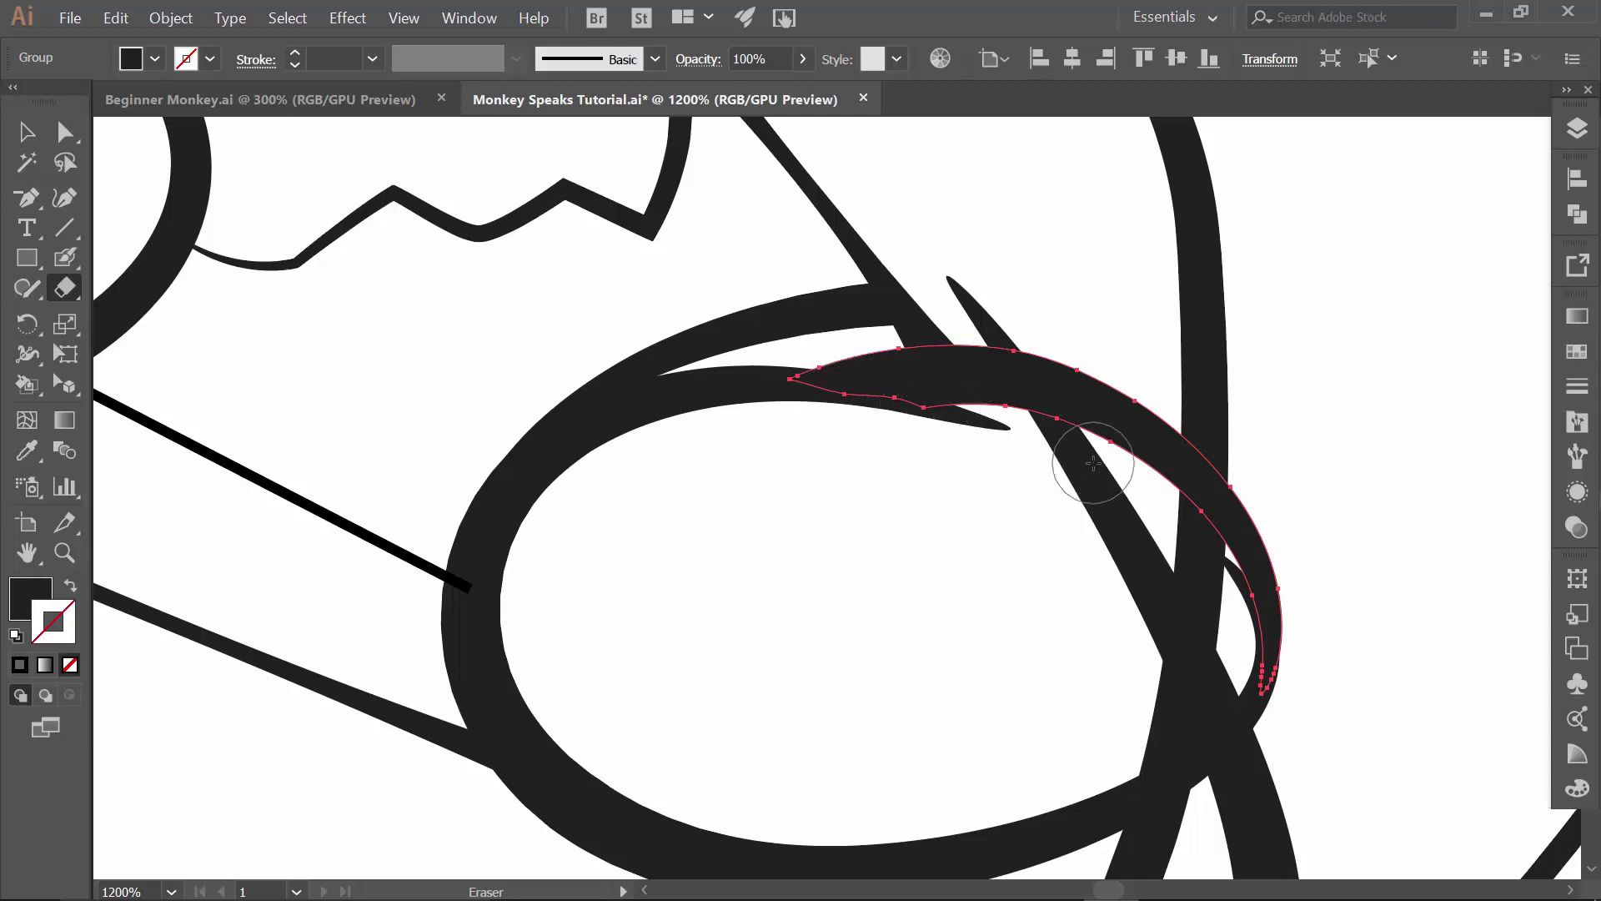
drag(1019, 490, 998, 441)
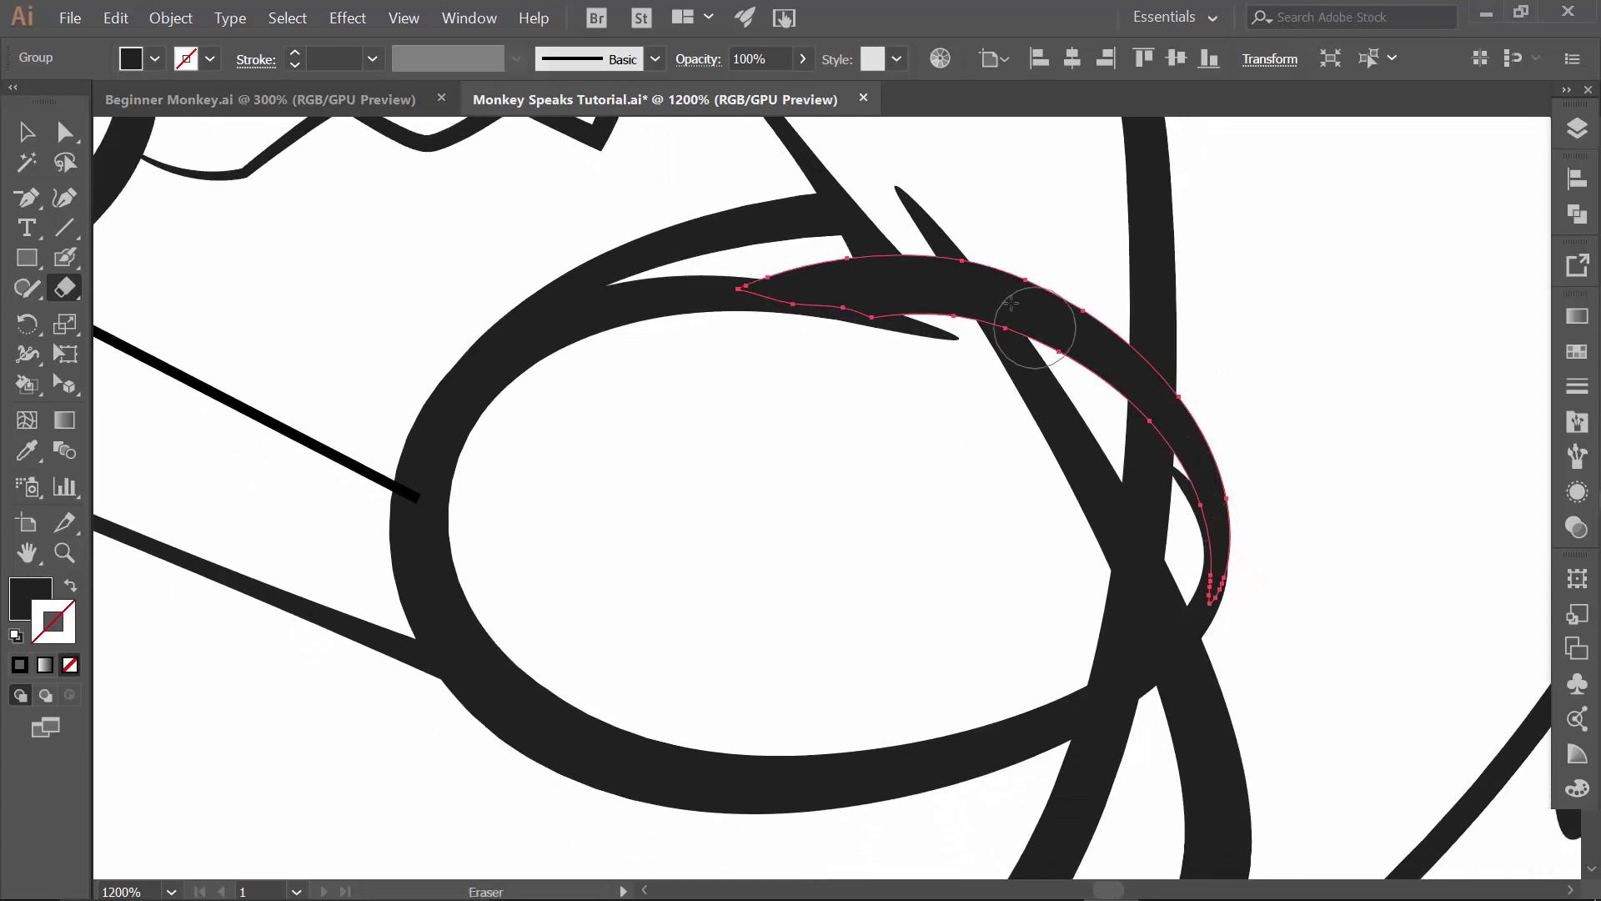
- Select the chin stroke crossing the oval lip and erase the section that runs inside the oval
key(v)
click(1082, 433)
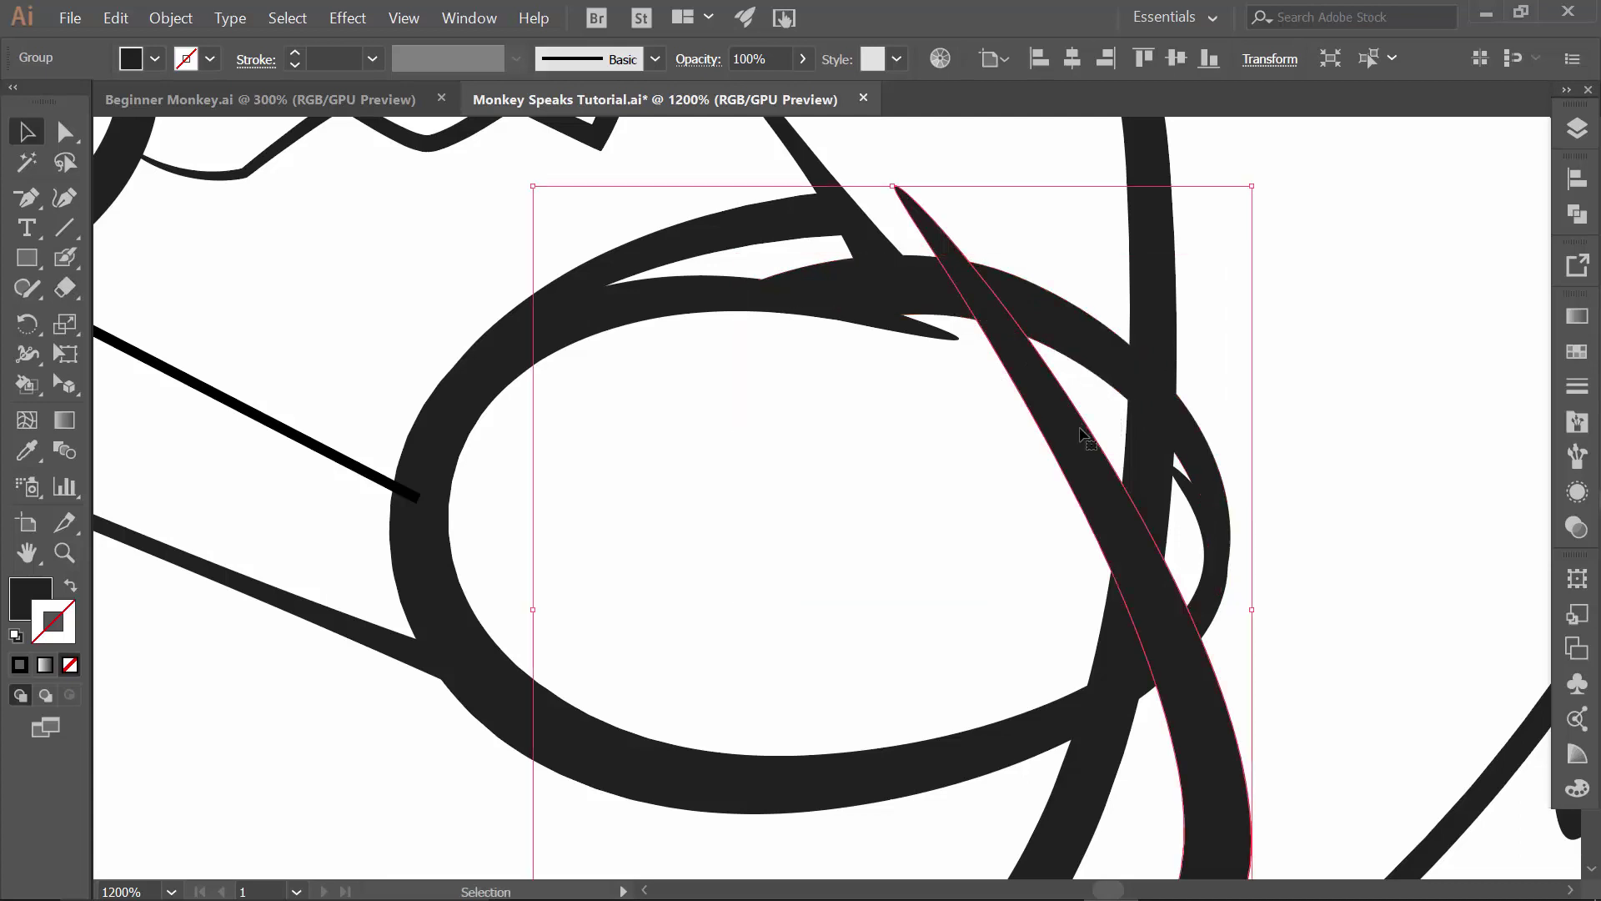
key(shift+e)
mouse_move(973, 343)
mouse_down()
mouse_move(990, 340)
mouse_move(1154, 564)
mouse_move(1084, 663)
mouse_up()
- Select the muzzle's outer cheek line and erase everything from the oval lip's upper edge downward
key(v)
click(1123, 565)
key(shift+e)
mouse_move(1100, 433)
mouse_down()
mouse_move(1119, 418)
mouse_move(1137, 454)
mouse_move(1115, 598)
mouse_move(1128, 652)
mouse_move(1097, 636)
mouse_move(1043, 674)
mouse_move(1051, 354)
mouse_move(1110, 304)
mouse_up()
mouse_move(1219, 347)
mouse_down()
mouse_move(1174, 356)
mouse_move(1172, 458)
mouse_move(1142, 550)
mouse_move(1072, 606)
mouse_move(1018, 622)
mouse_move(1071, 619)
mouse_move(1132, 466)
mouse_move(1129, 370)
mouse_up()
- Select the wedge-shaped fur tuft beside the jaw point and erase its top flush with the fur outline
drag(940, 470, 526, 591)
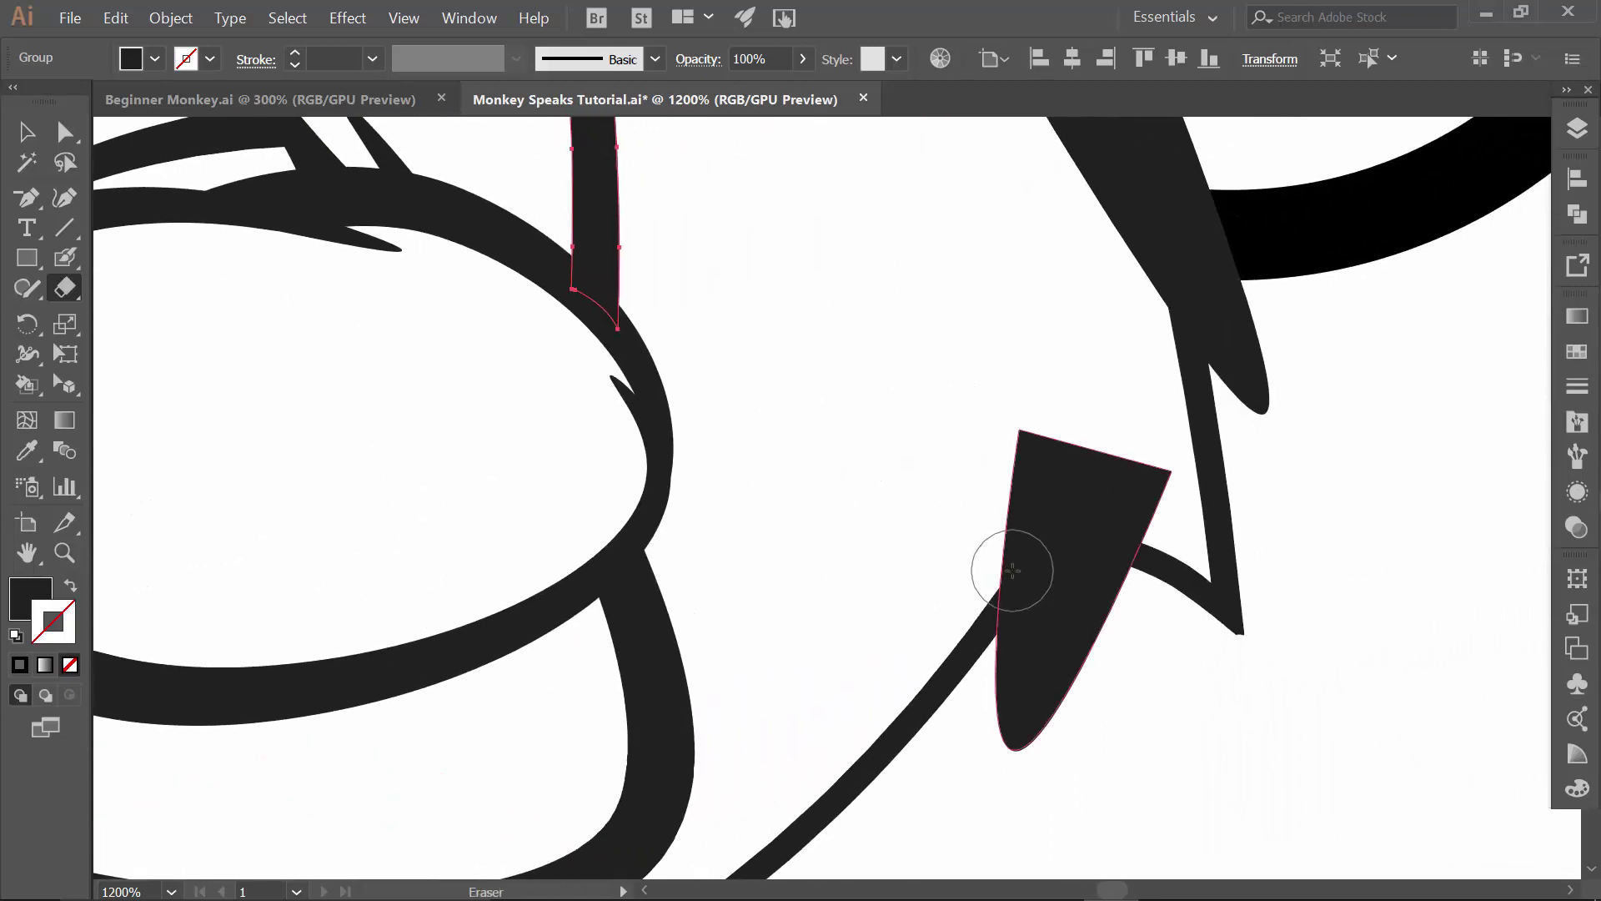
key(v)
click(1061, 553)
key(shift+e)
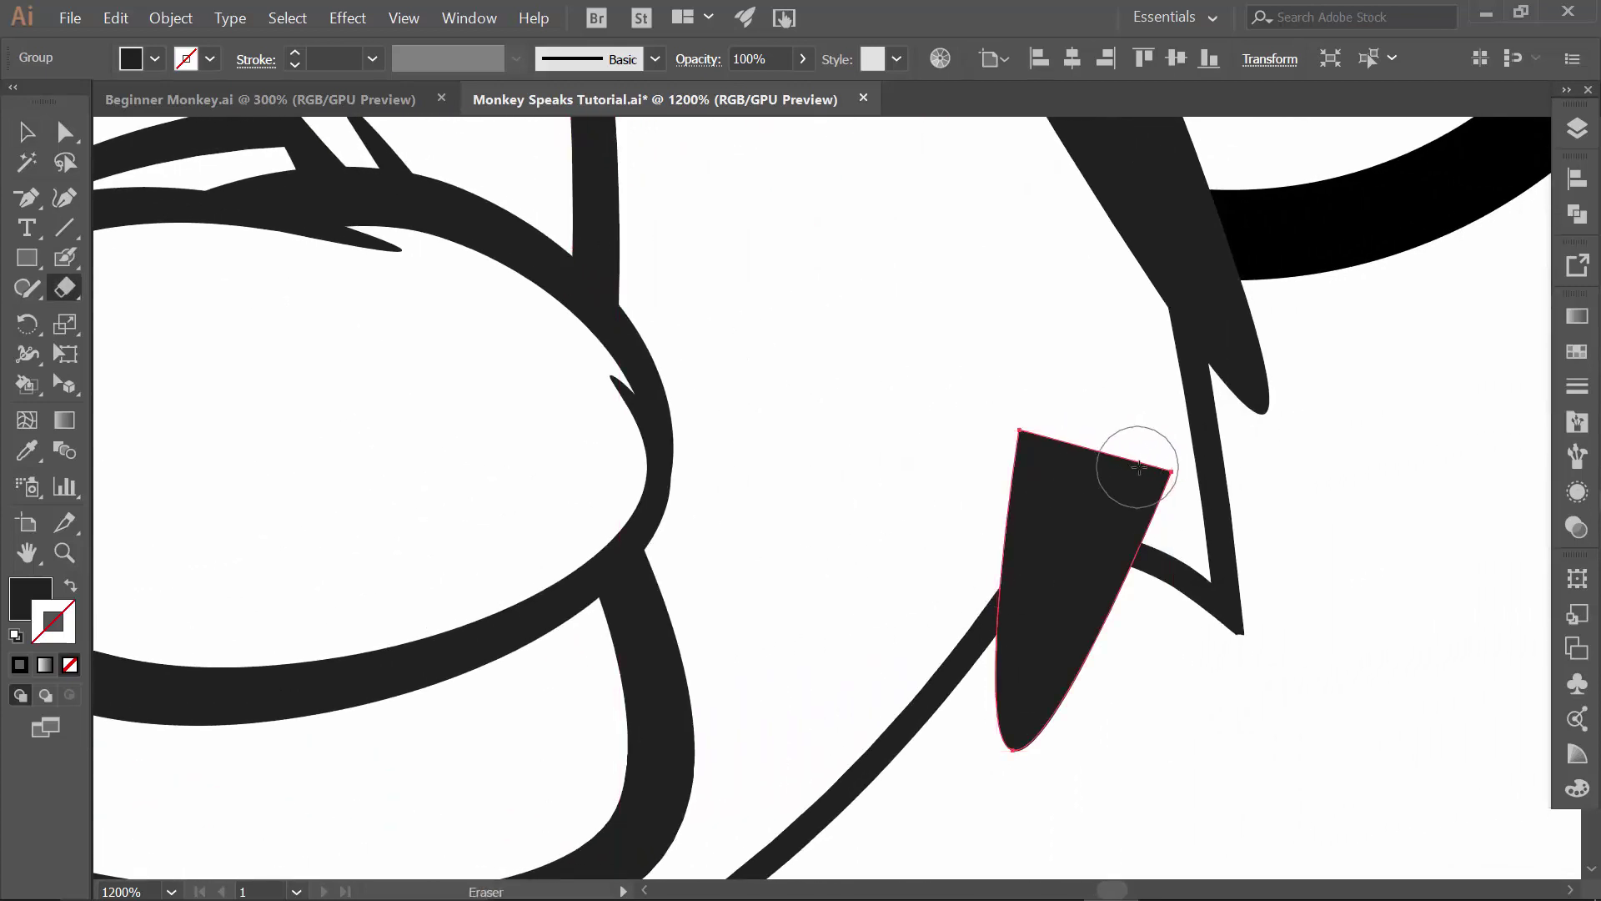
mouse_move(1139, 474)
mouse_down()
mouse_move(1038, 446)
mouse_move(1025, 517)
mouse_move(977, 579)
mouse_move(875, 637)
mouse_up()
drag(1086, 493, 1183, 529)
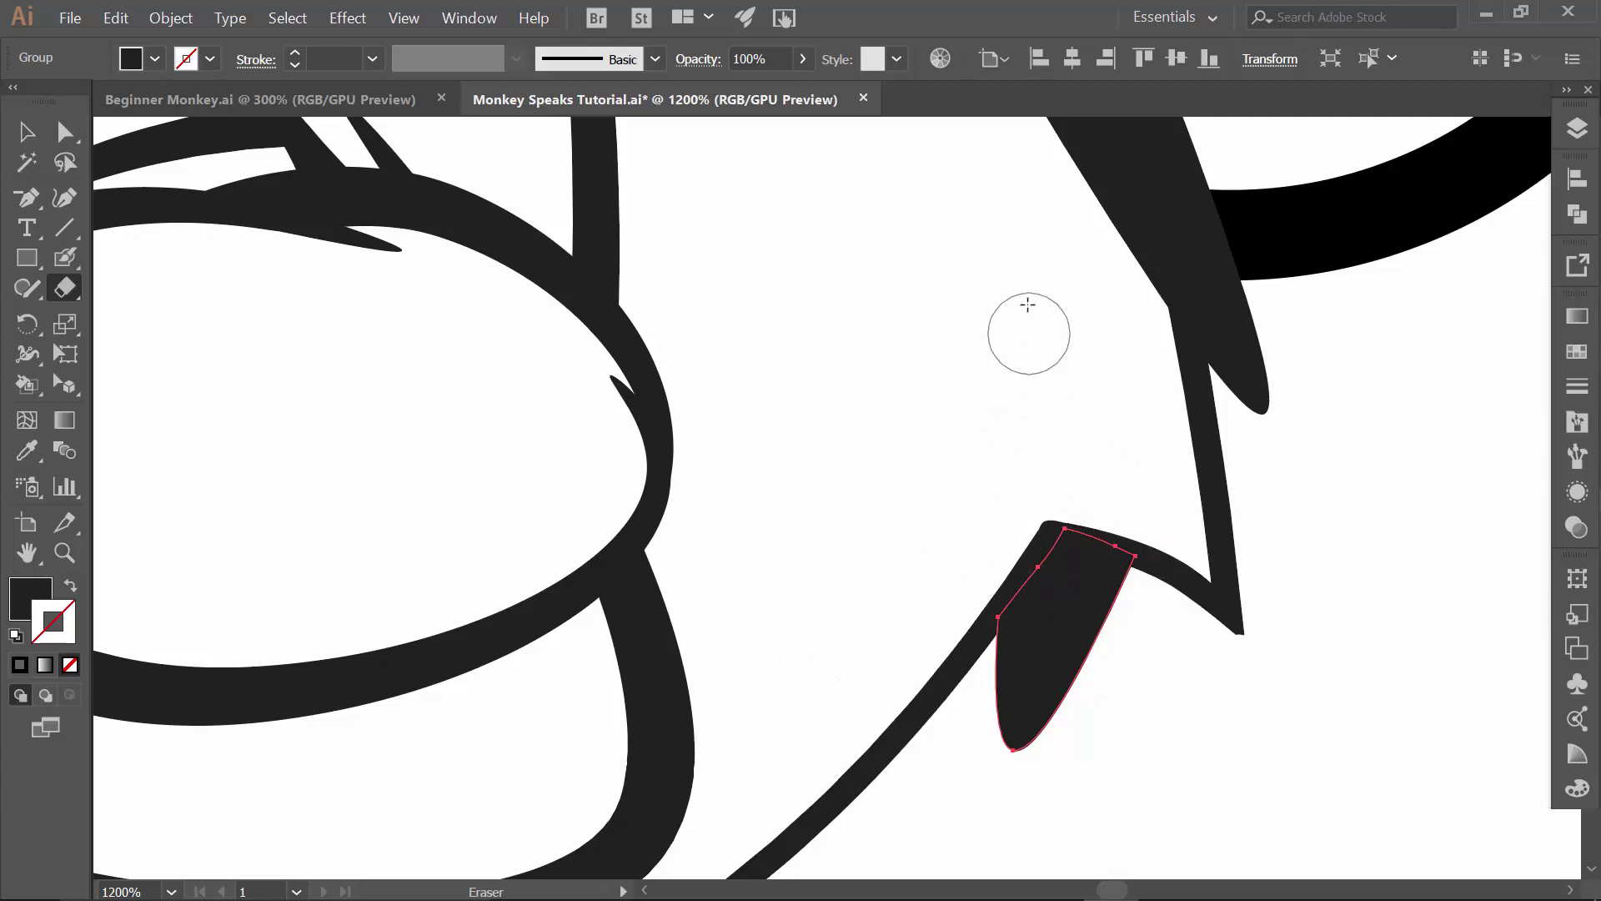
- Select the fur wedge below the large ear and erase the part that projects inside the head outline
drag(1069, 381, 867, 775)
key(v)
click(877, 472)
key(shift+e)
mouse_move(806, 284)
mouse_down()
mouse_move(822, 388)
mouse_move(956, 705)
mouse_up()
drag(1006, 246, 1032, 489)
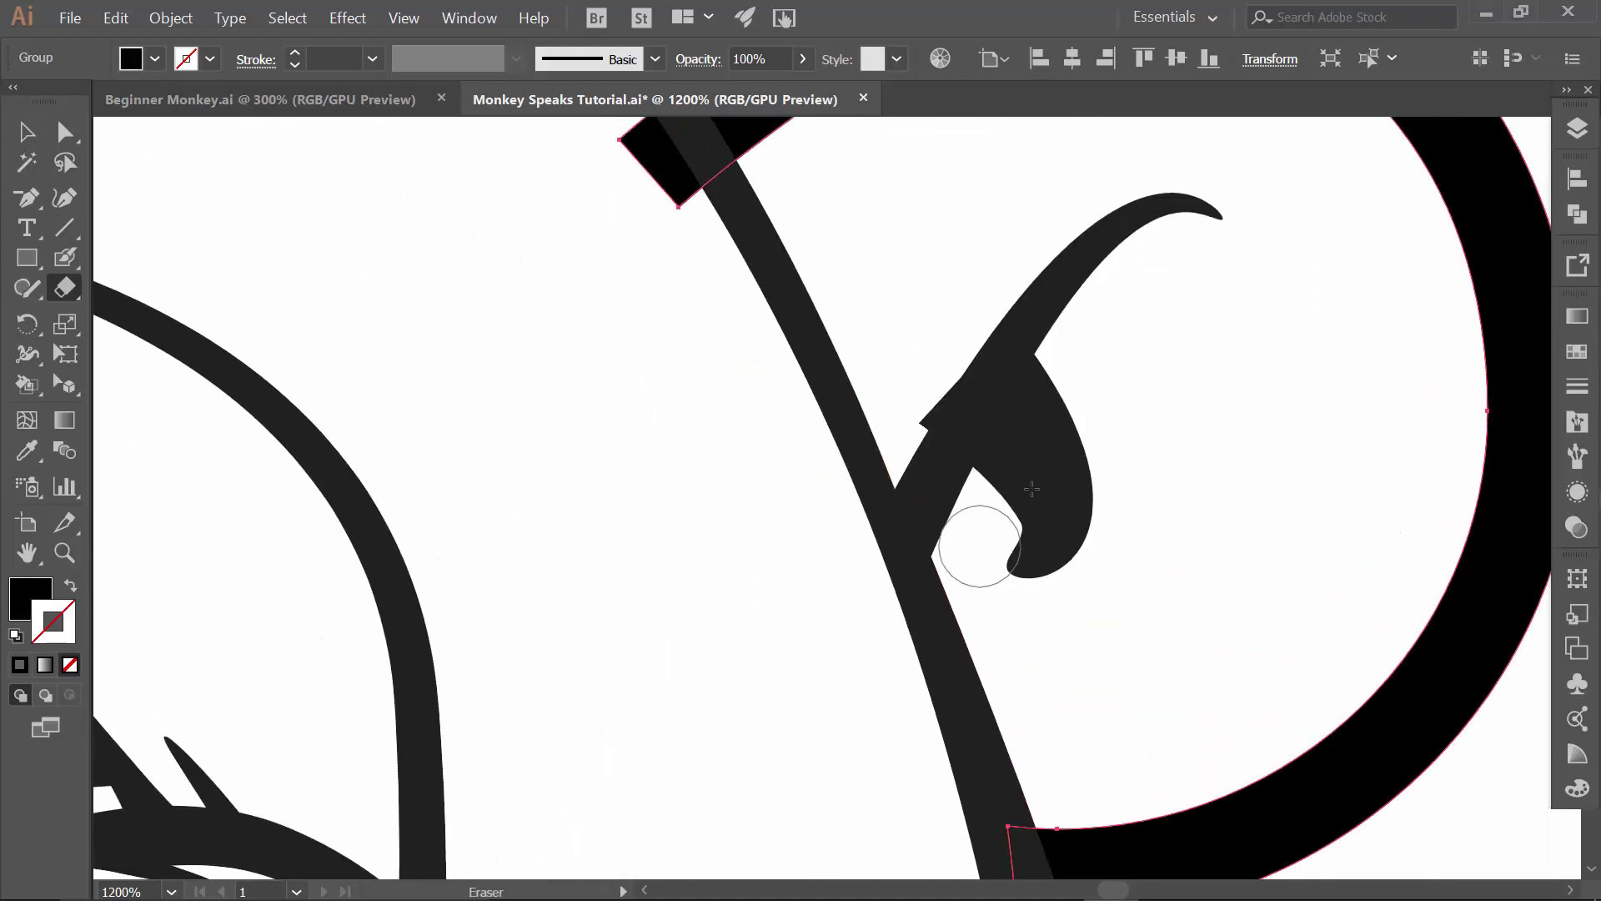
- Trim the inner fur stroke and the upper end of the large ear where they extend past the head outline
key(v)
click(1026, 400)
key(shift+e)
drag(1001, 291, 943, 363)
scroll(779, 329, up, 3)
ctrl+click(784, 334)
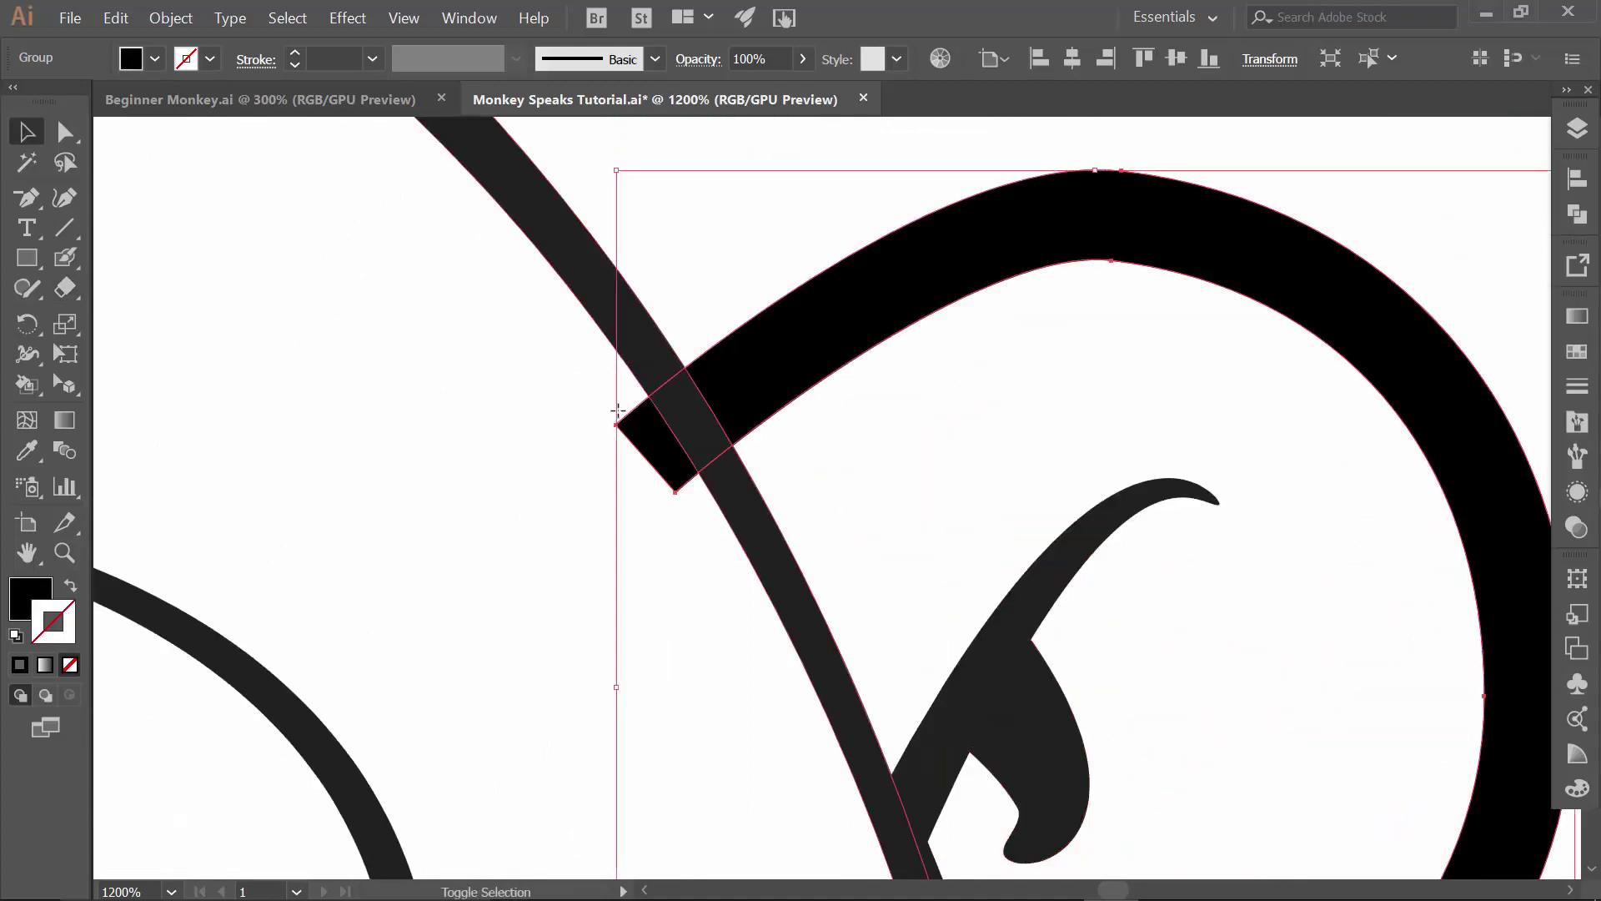
drag(613, 391, 688, 542)
- Select the diagonal stroke at the mouth corner and trim its upper end around the upper lip line
mouse_move(529, 511)
mouse_down()
mouse_move(1118, 401)
mouse_move(1363, 397)
mouse_move(1427, 168)
mouse_up()
ctrl+click(958, 510)
drag(839, 356, 807, 357)
drag(967, 514, 783, 254)
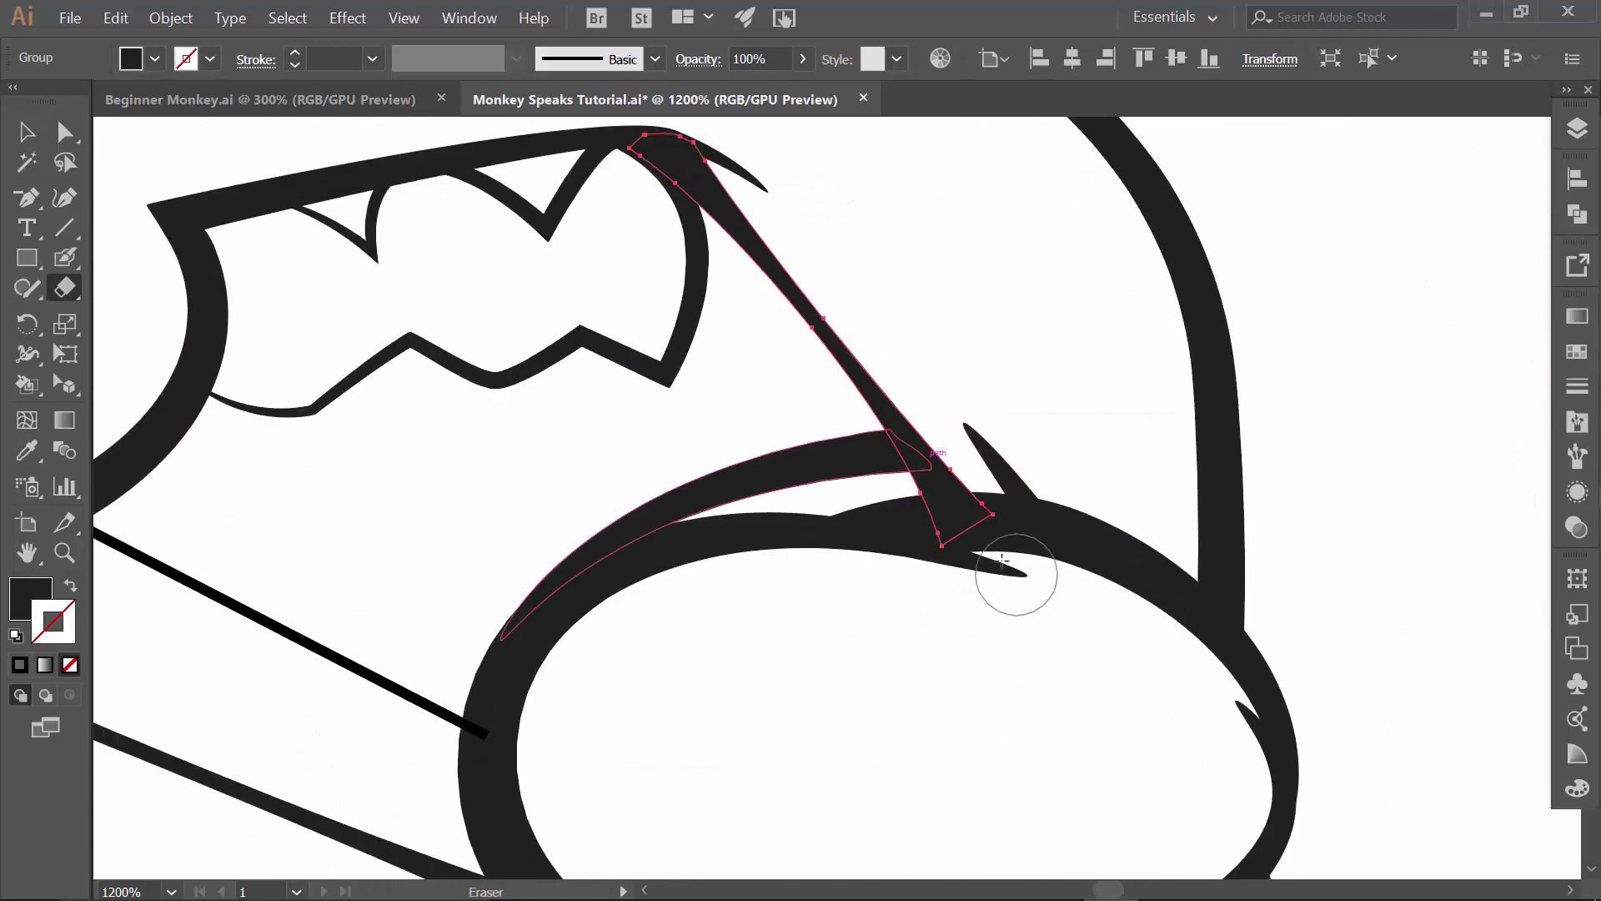
- Erase the overhanging blunt stroke end on the brow outline beside the winking eye
drag(605, 411, 1222, 593)
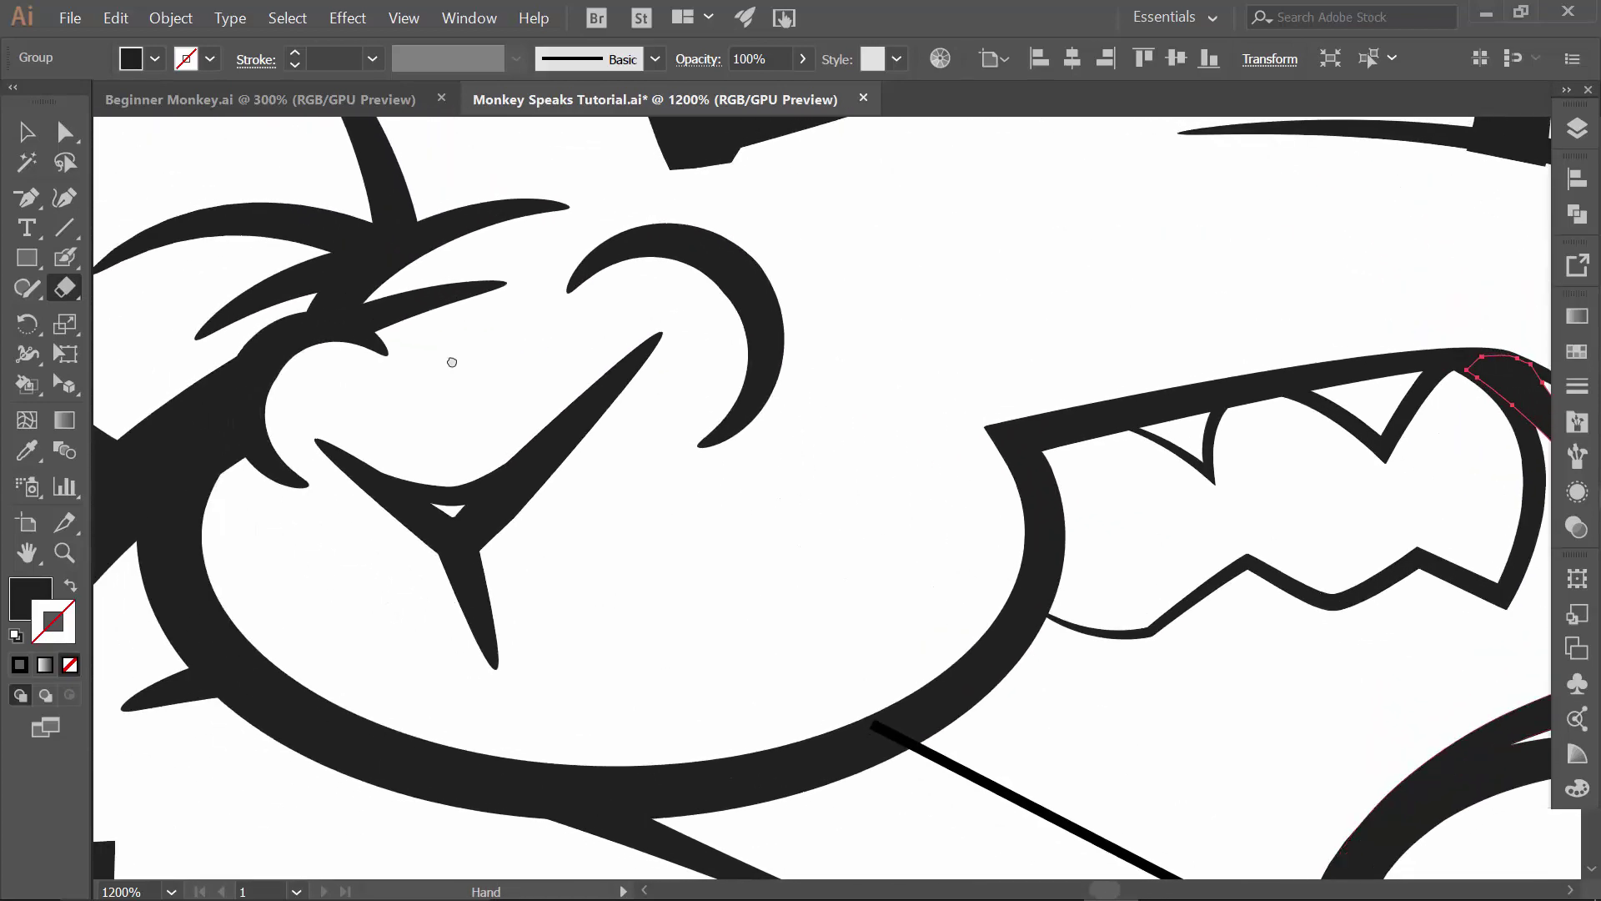
mouse_move(429, 428)
mouse_down()
mouse_move(221, 700)
mouse_move(668, 572)
mouse_move(998, 303)
mouse_move(1031, 305)
mouse_up()
drag(686, 300, 788, 415)
key(v)
key(shift+e)
- Select the fur wedge by the small ear and erase the square top that covers the inside of the cheek
drag(850, 650, 783, 225)
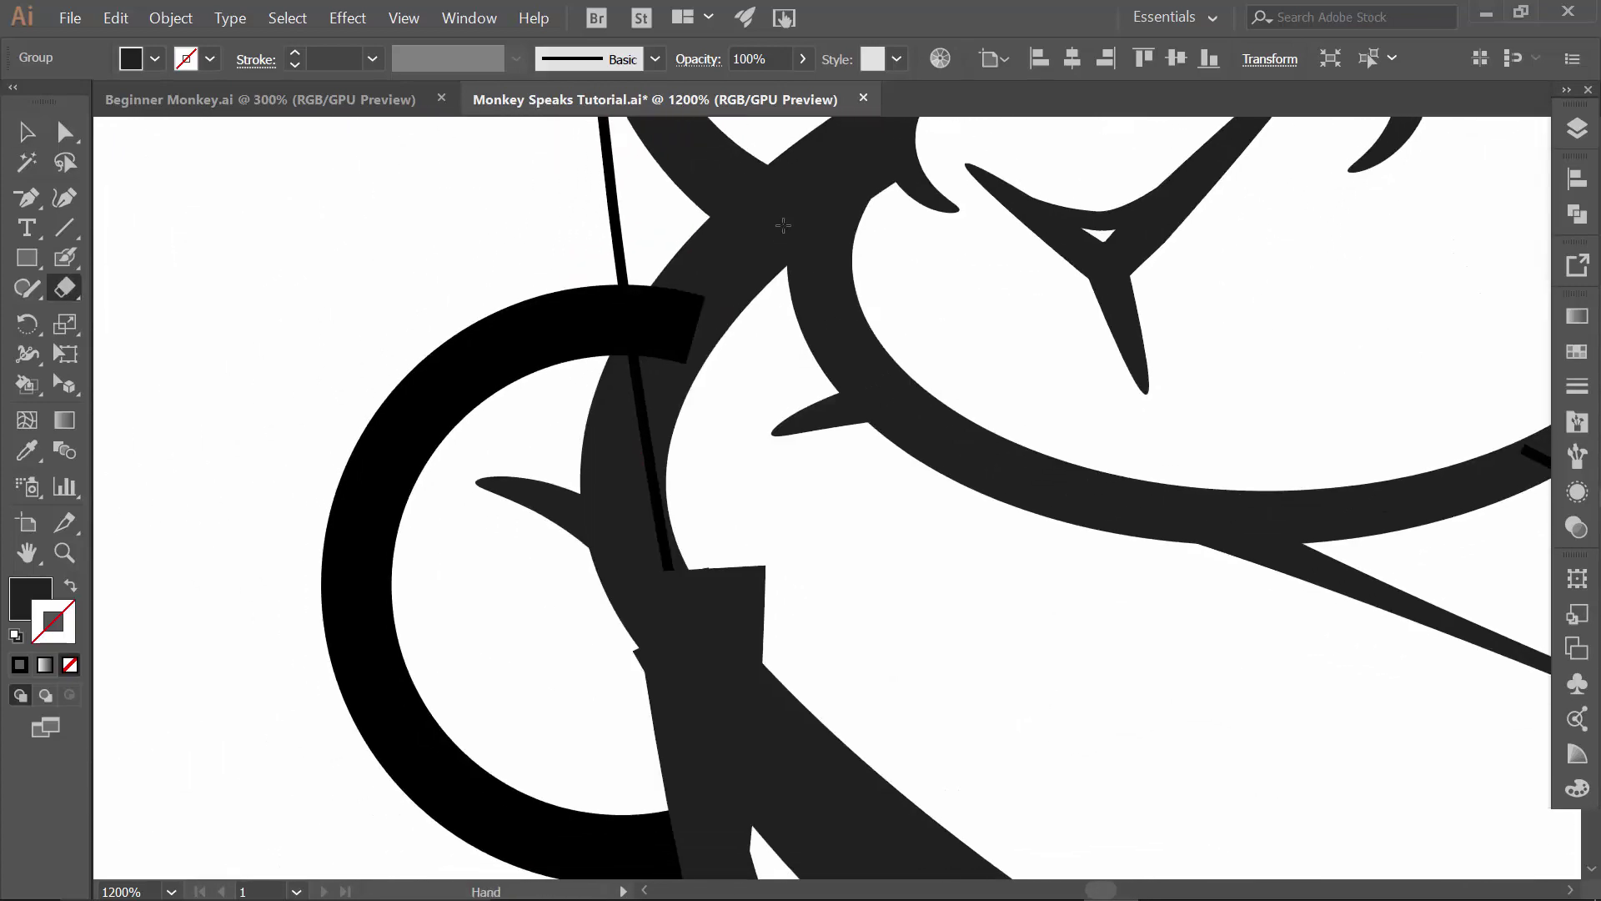
ctrl+click(701, 618)
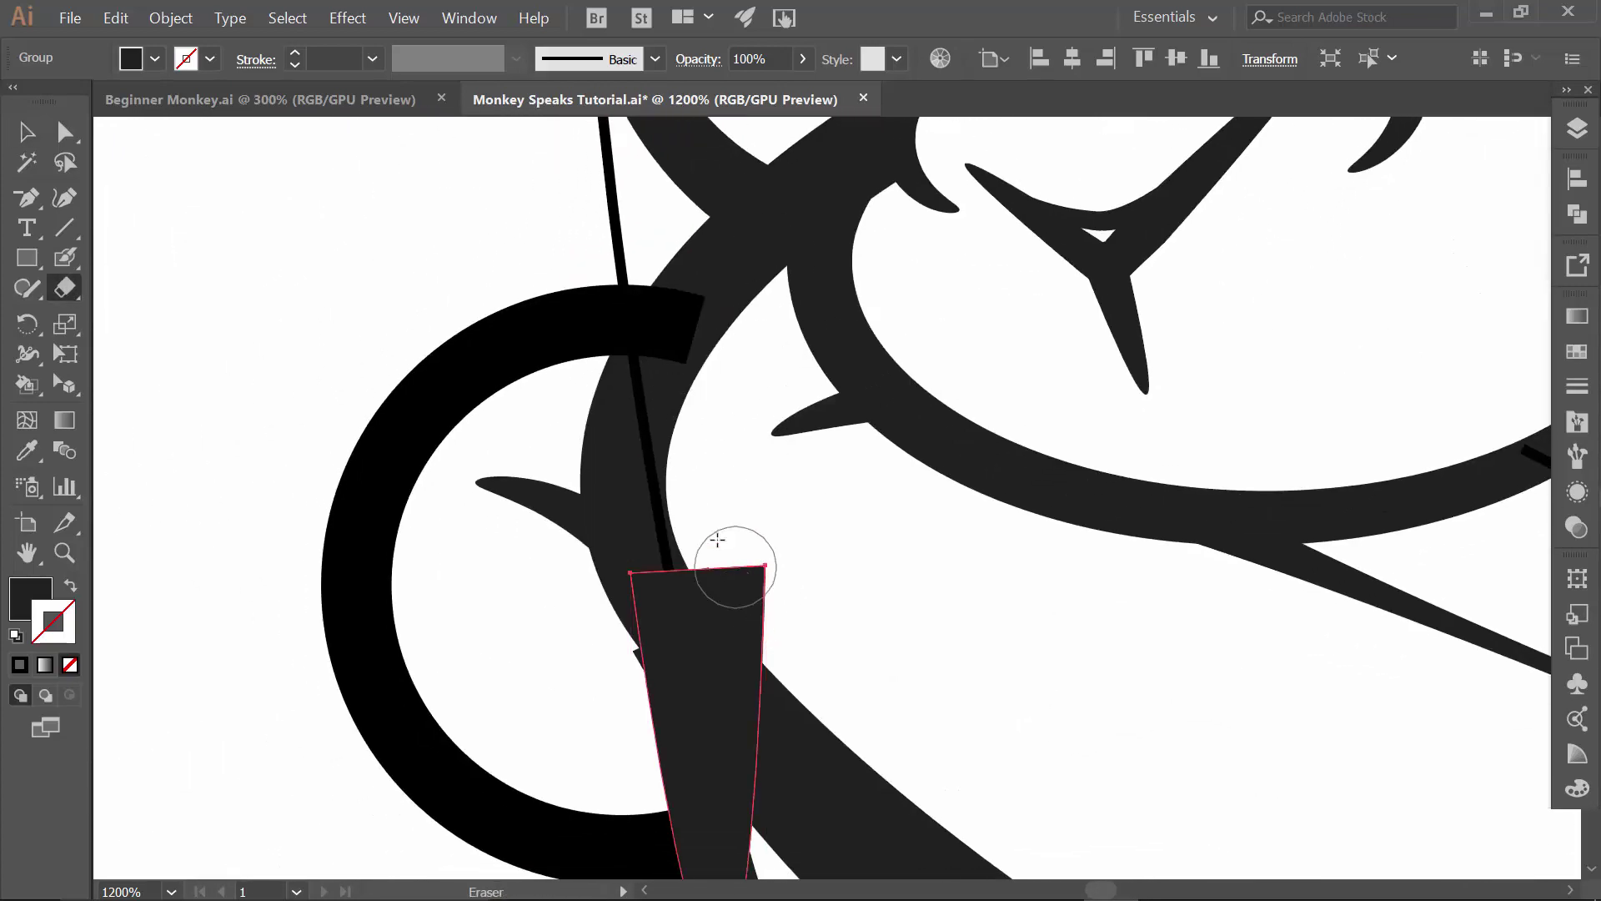
mouse_move(700, 538)
mouse_down()
mouse_move(798, 682)
mouse_move(738, 542)
mouse_up()
mouse_move(899, 623)
mouse_down()
mouse_move(831, 507)
mouse_move(792, 358)
mouse_move(799, 434)
mouse_up()
- Select the fur outline below the small ear and erase its top end where it extends past the cheek stroke
key(v)
click(676, 763)
key(shift+e)
drag(586, 316, 740, 548)
drag(771, 468, 672, 415)
- Select the lower head outline and erase its blunt upper end where it sticks out past the jaw stroke
key(v)
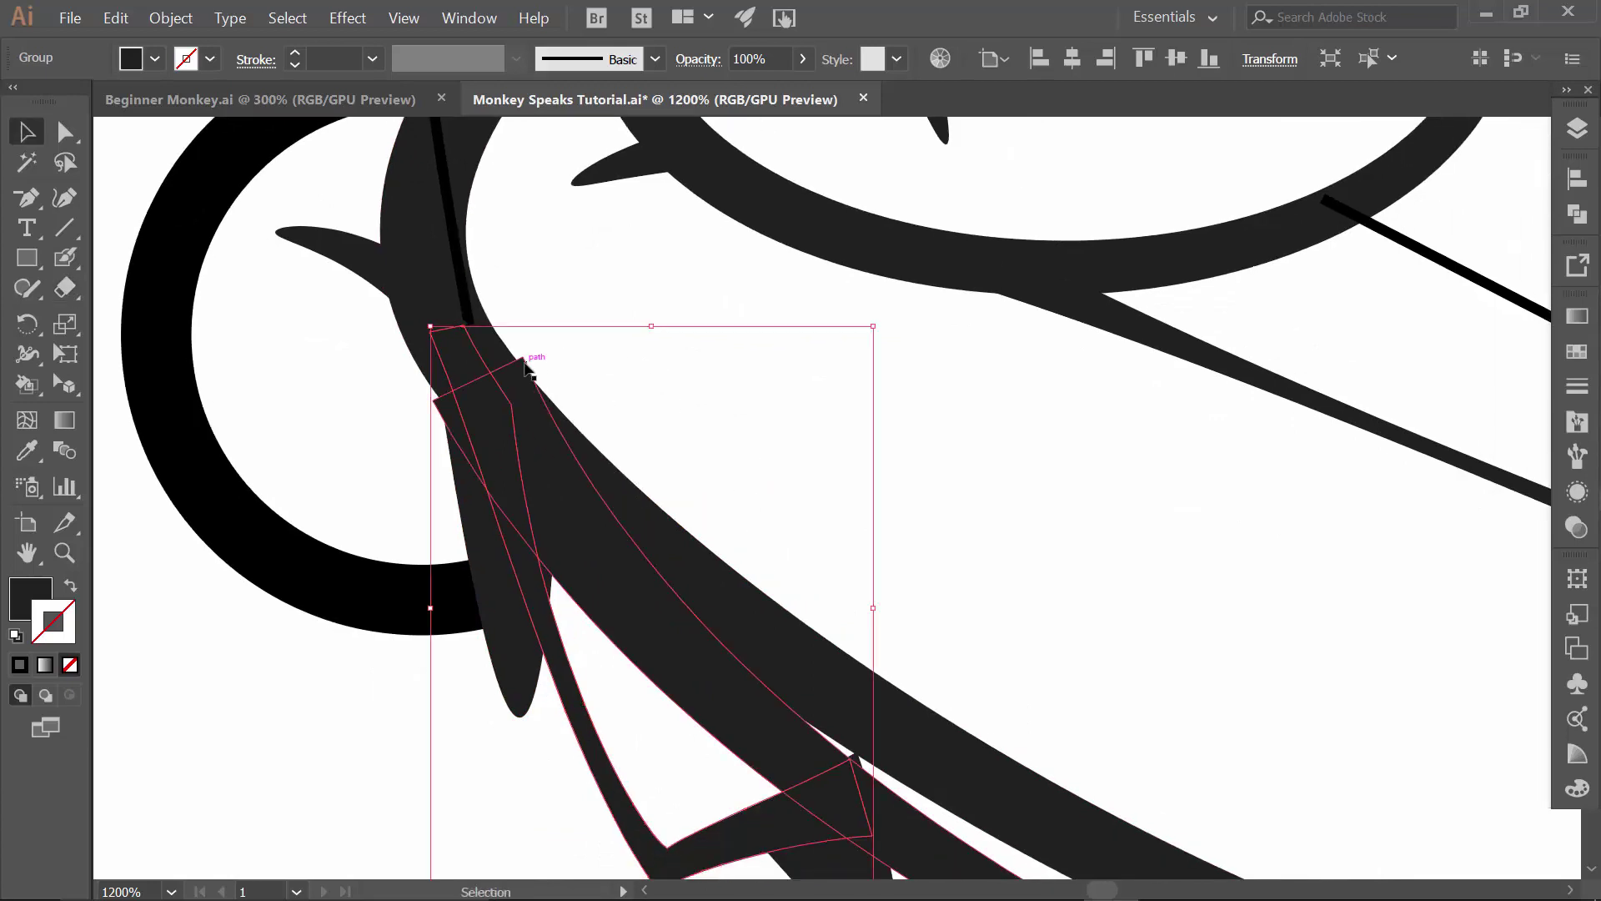
click(523, 364)
key(shift+e)
drag(524, 354, 634, 538)
drag(634, 538, 519, 348)
- Select the lower fur wedge under the small ear and erase its pointed top corner in the gap between the jaw strokes
key(v)
click(729, 679)
key(shift+e)
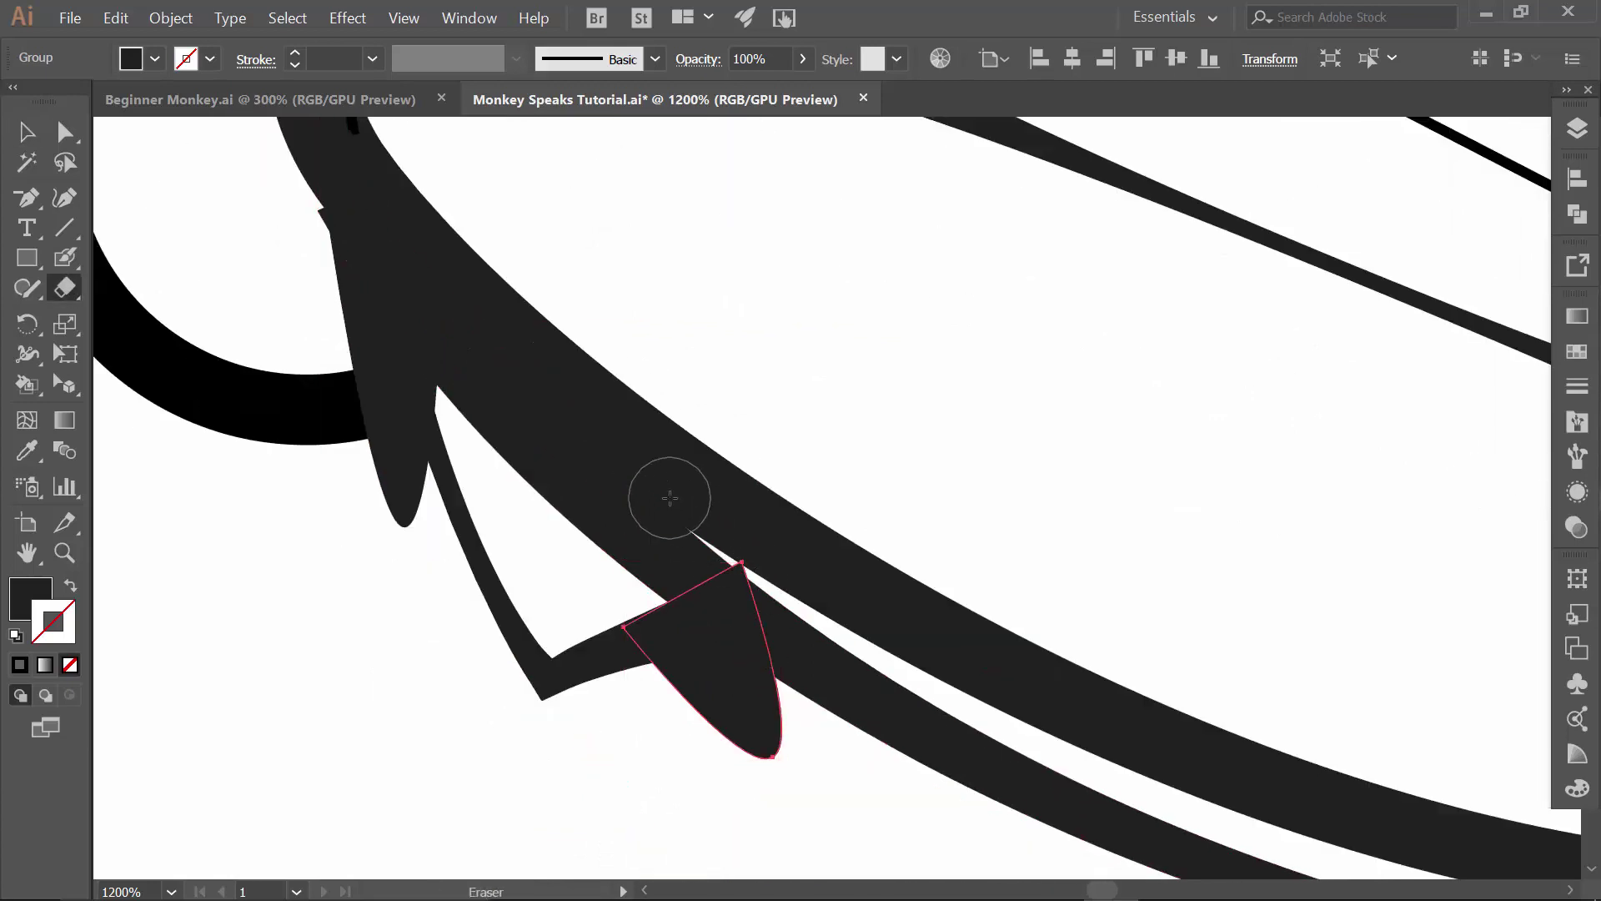
drag(674, 502, 800, 600)
drag(424, 214, 754, 387)
key(v)
click(655, 389)
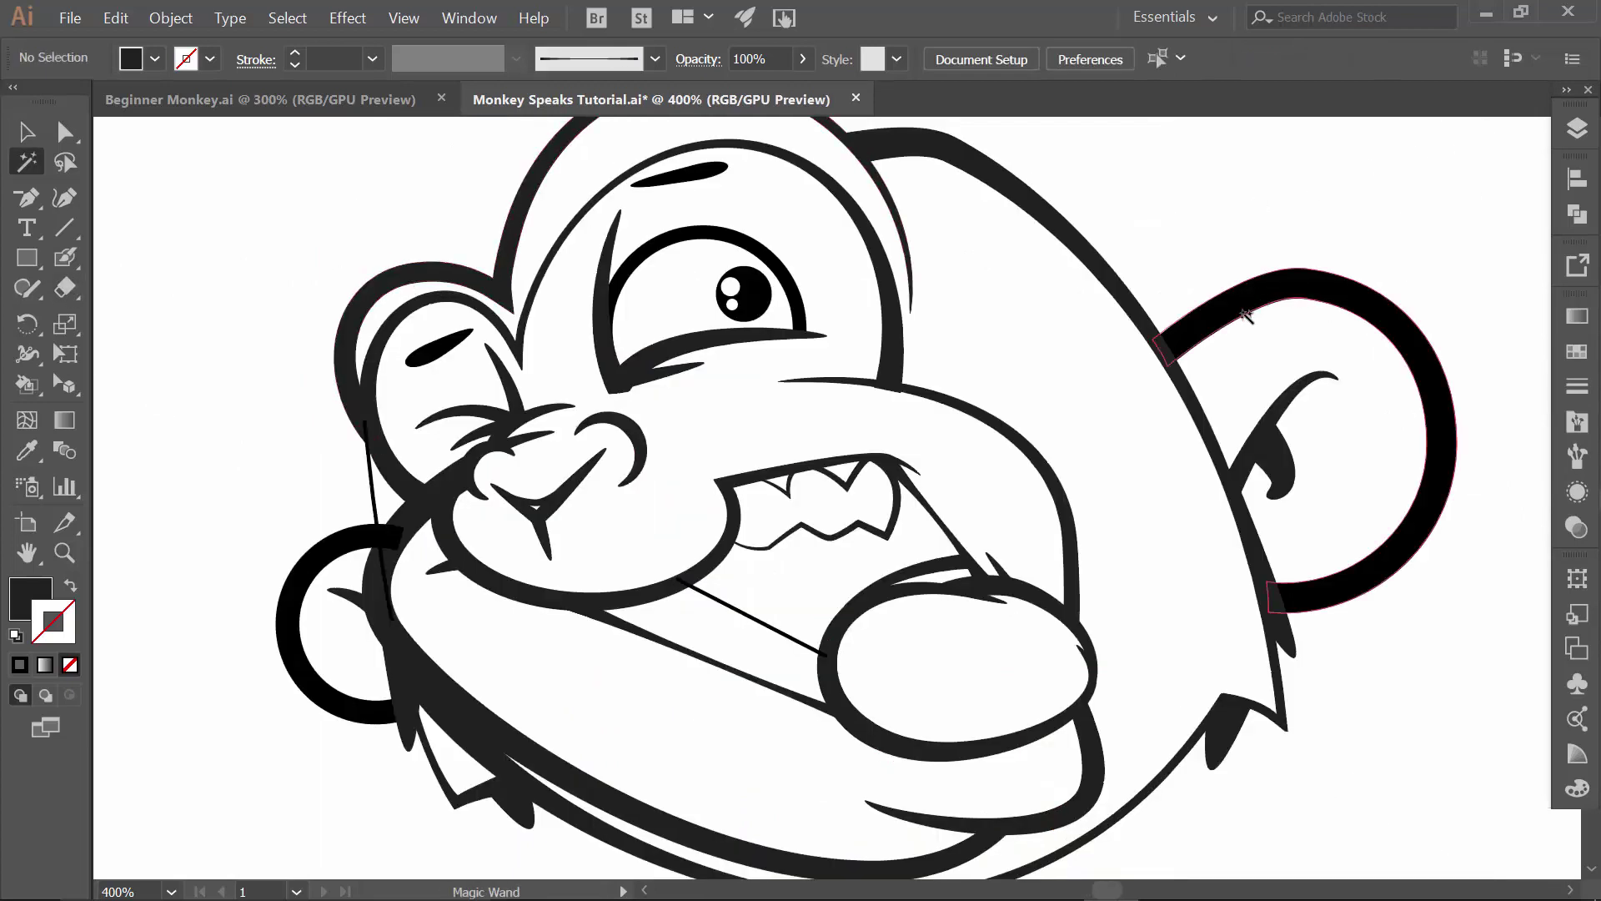
- Select all the line art with the Magic Wand and unite it into one shape with Pathfinder
click(514, 228)
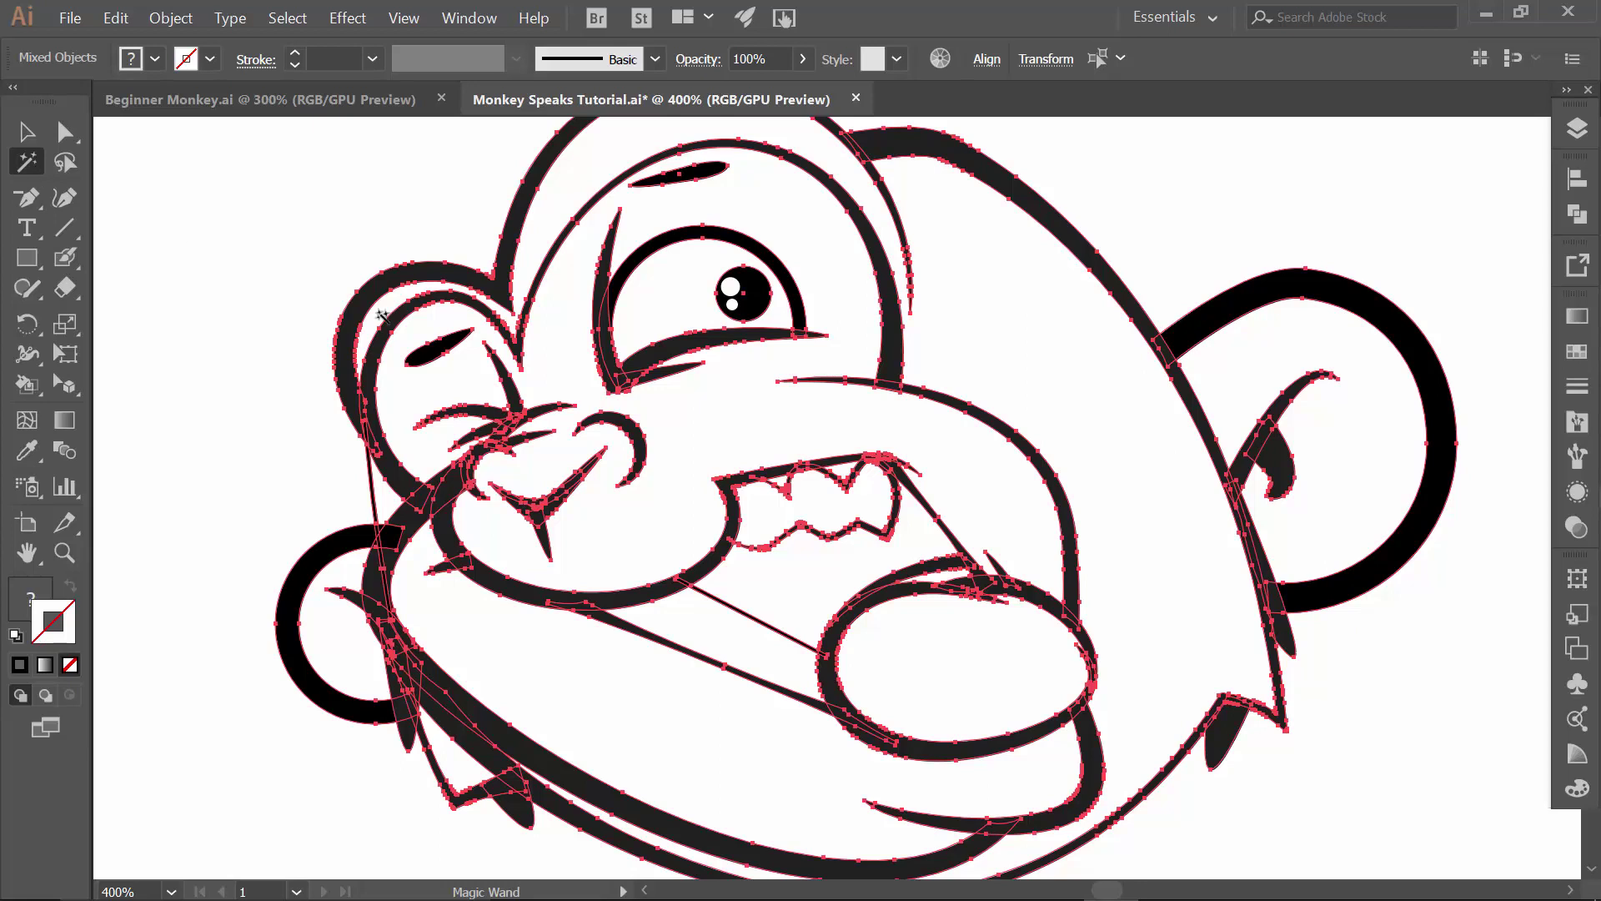
click(1575, 216)
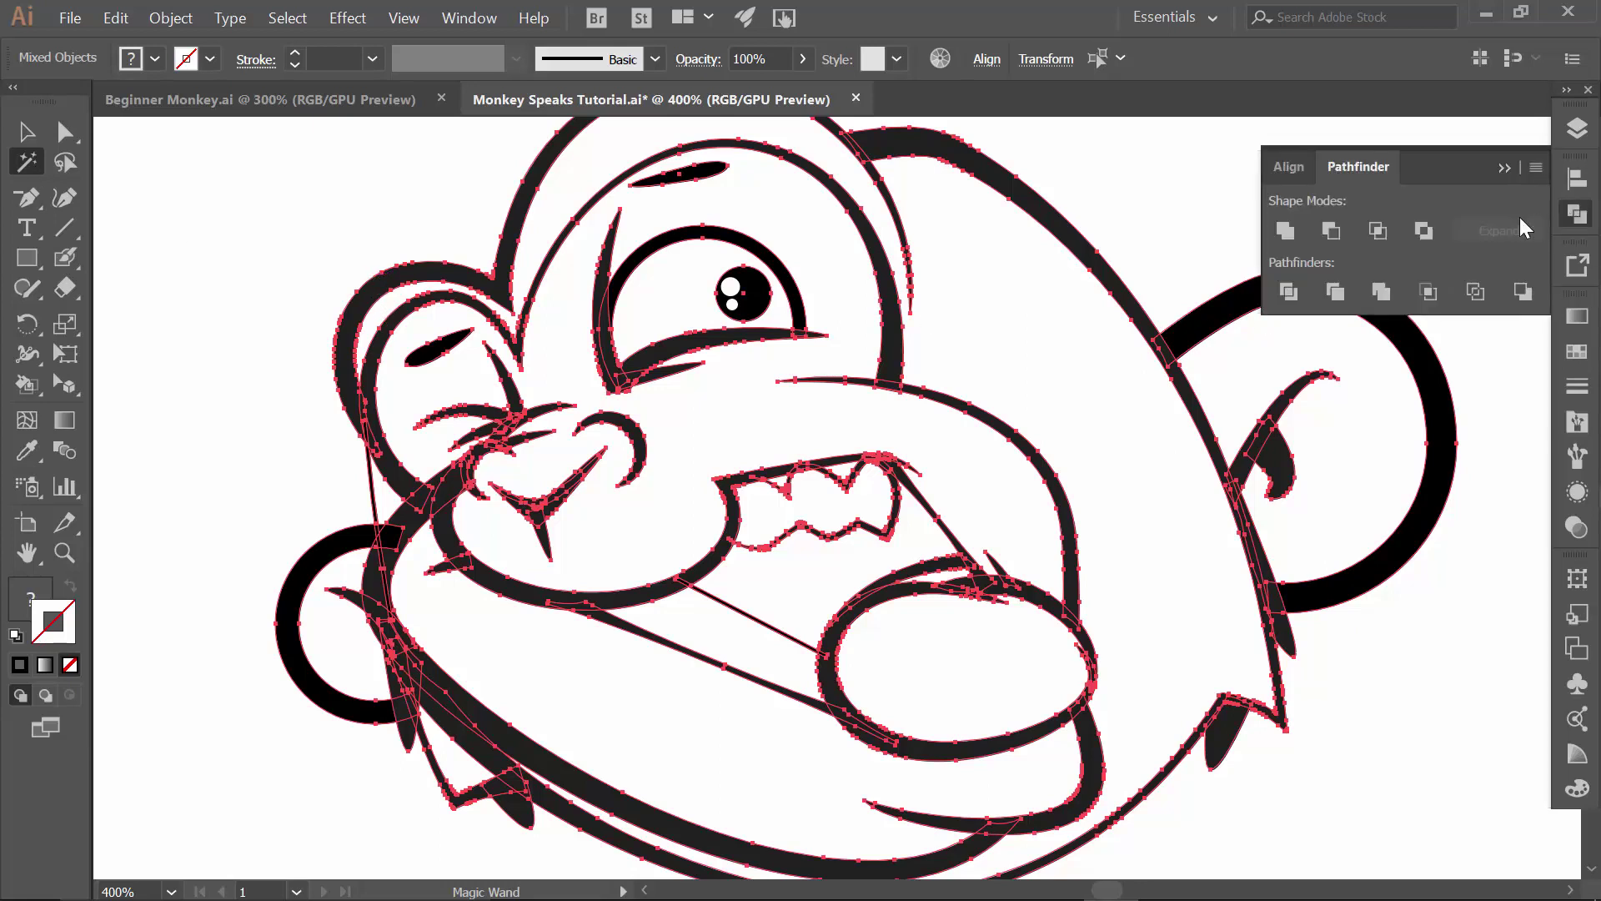
click(1285, 231)
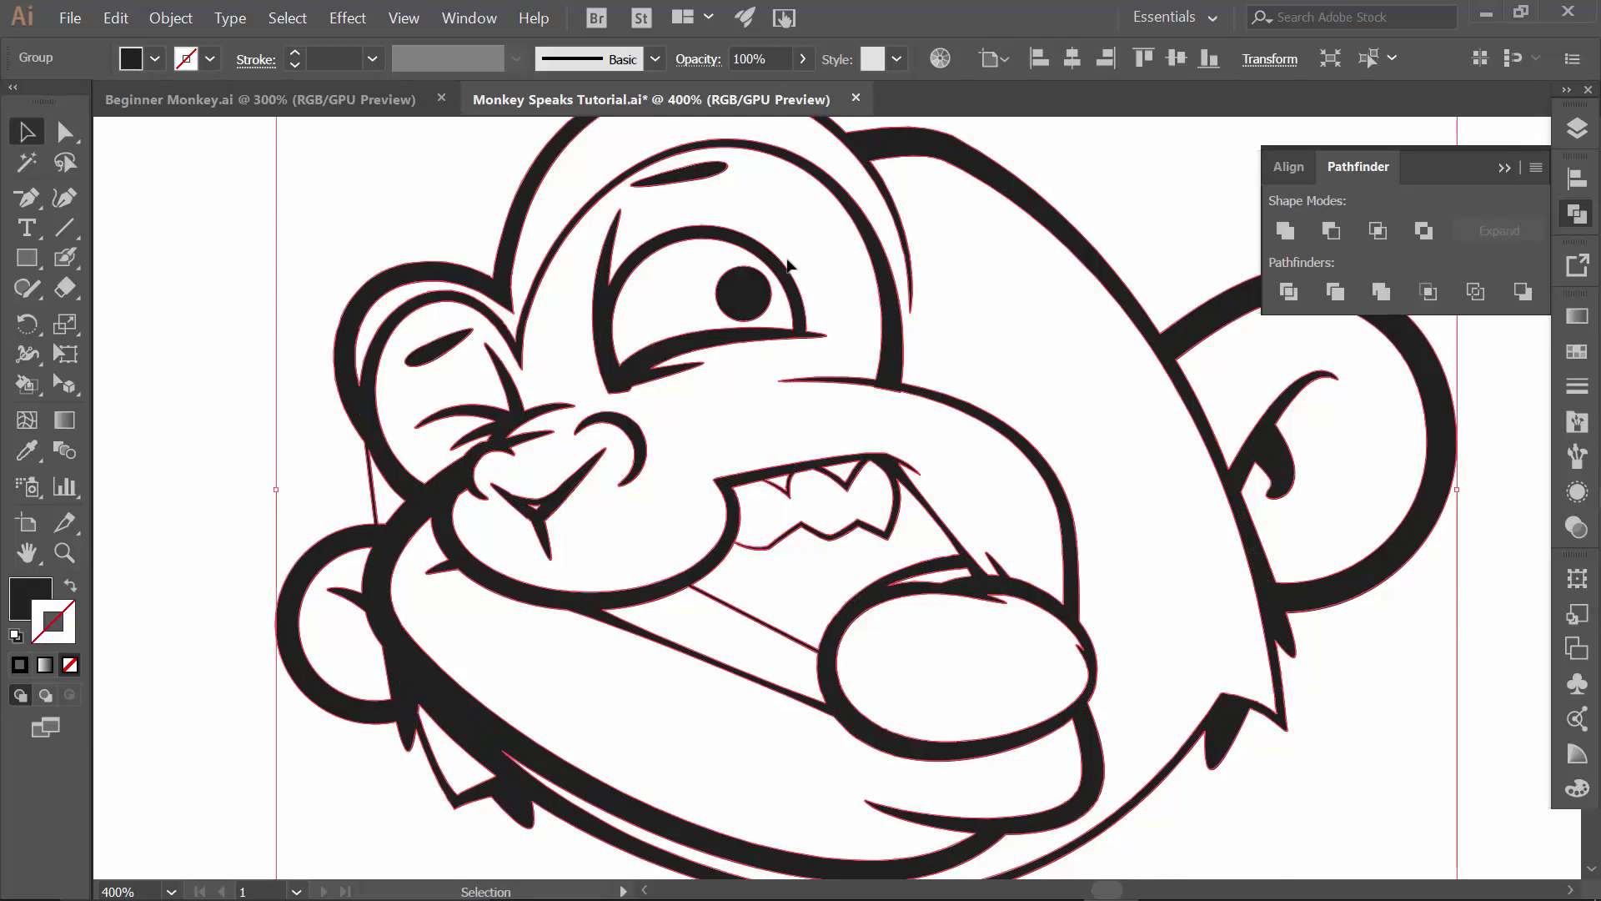
- Send the united line art to the back behind the white eye highlights, then deselect it
right_click(754, 294)
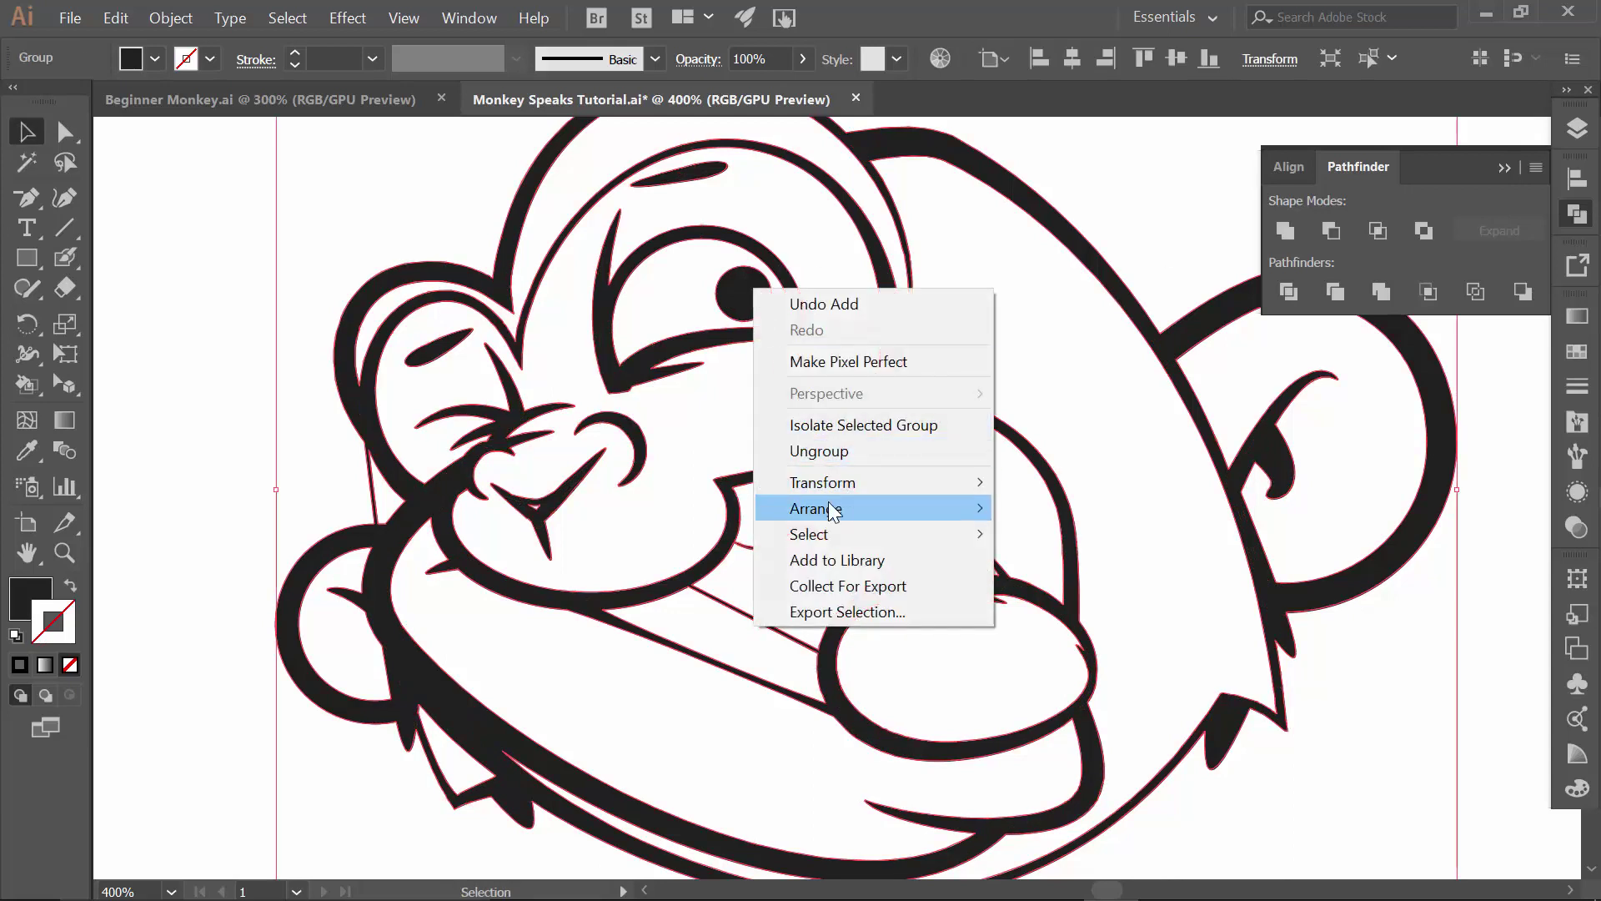
mouse_move(833, 511)
click(651, 585)
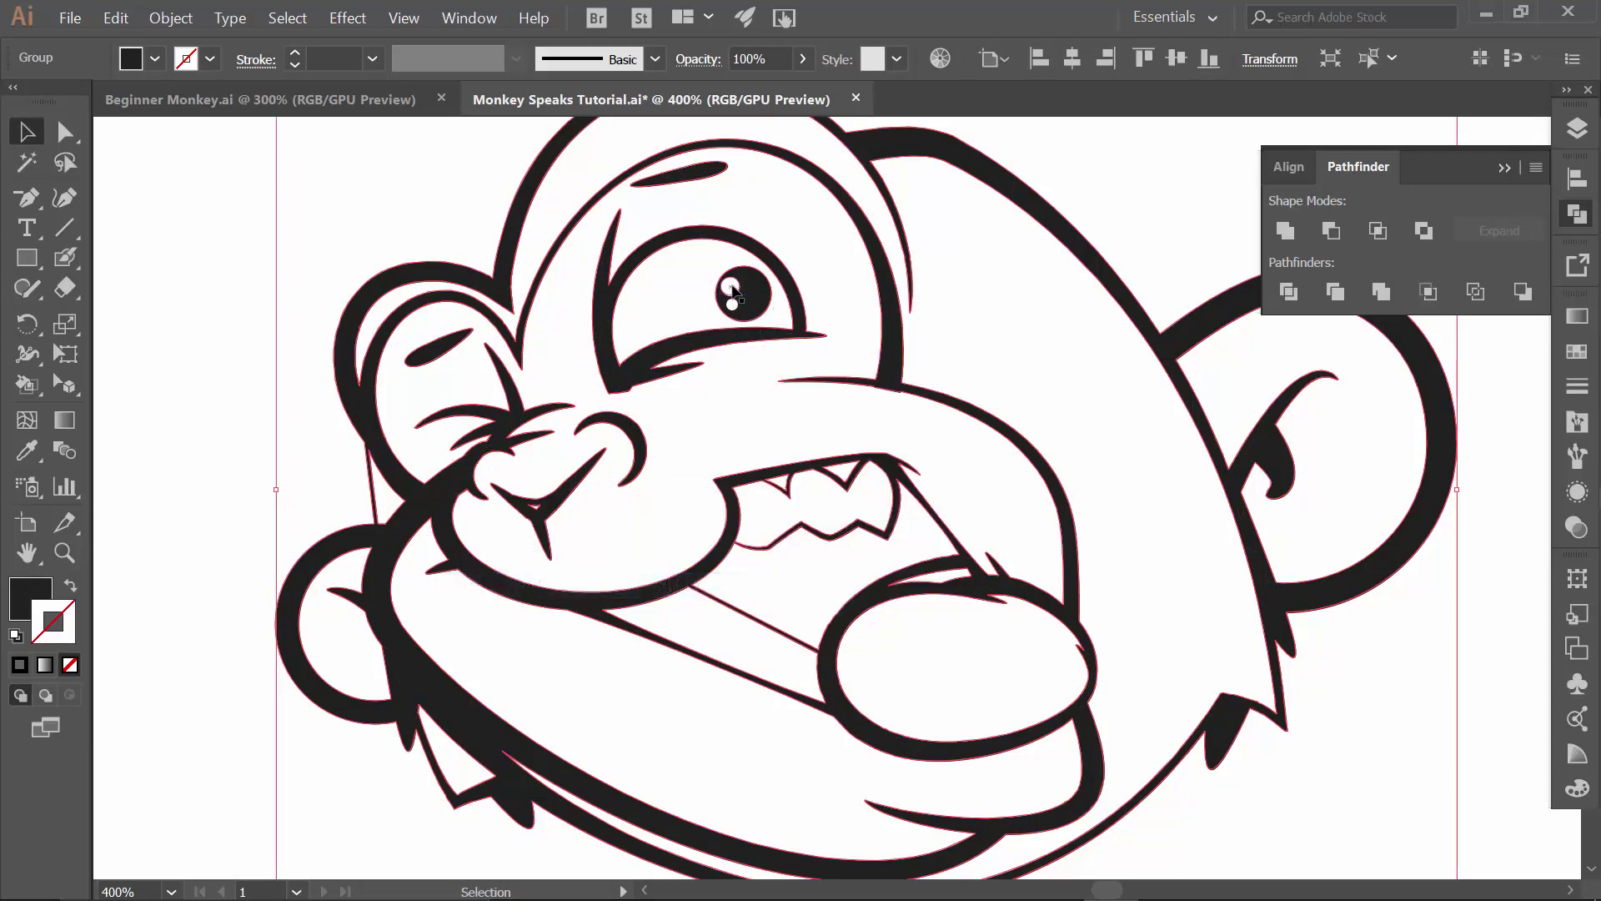
click(1504, 167)
key(ctrl+minus)
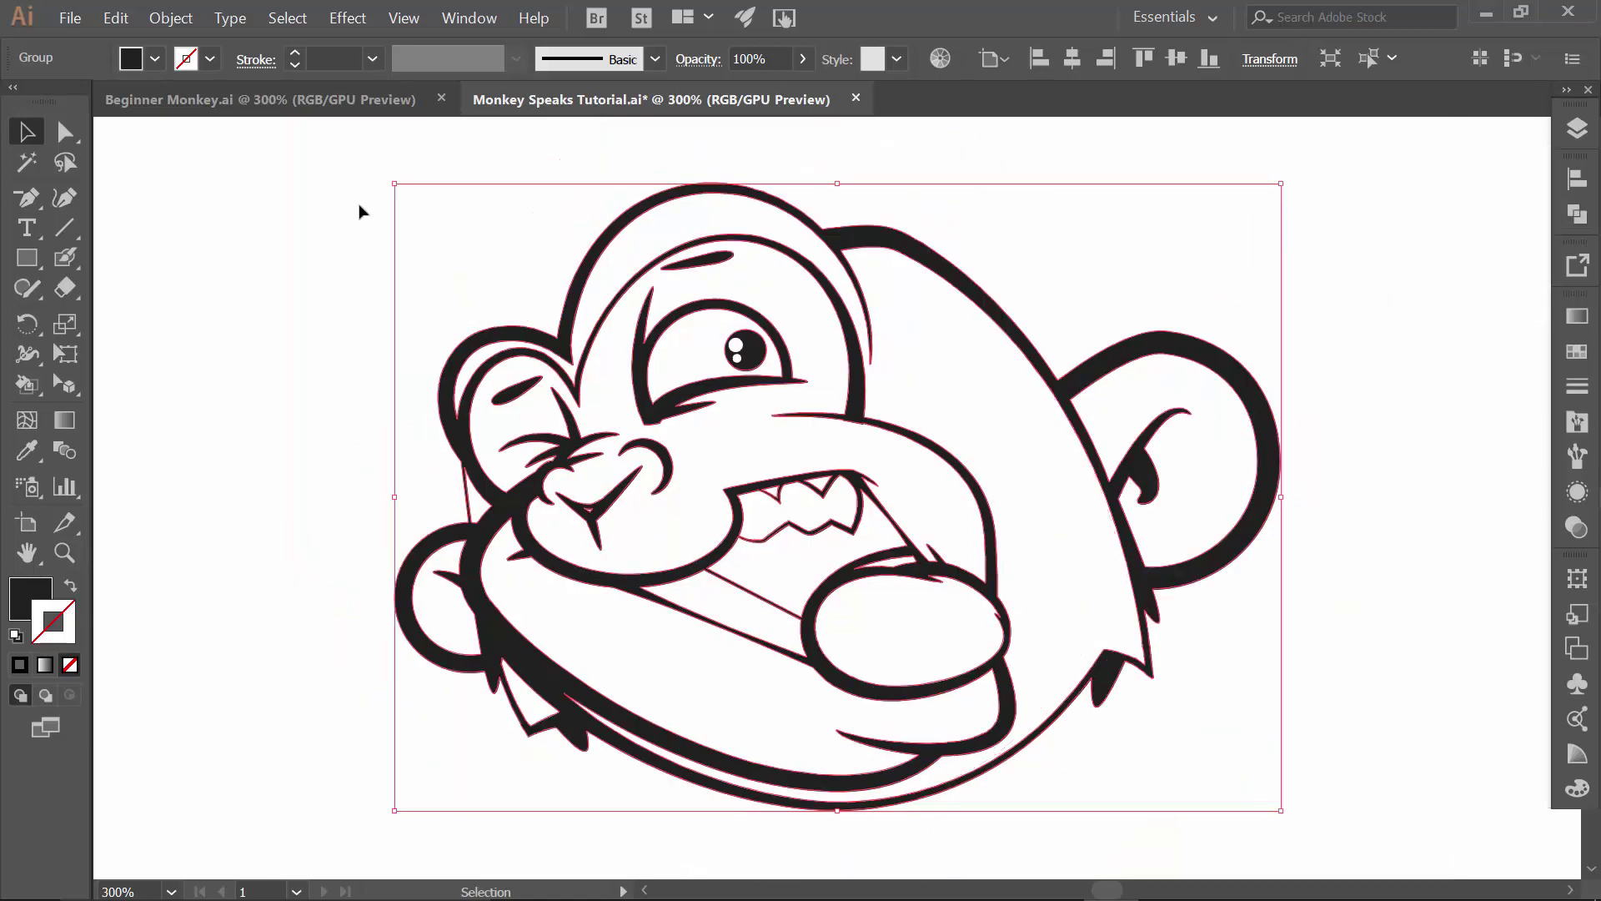
click(347, 191)
drag(525, 289, 1350, 831)
click(1057, 321)
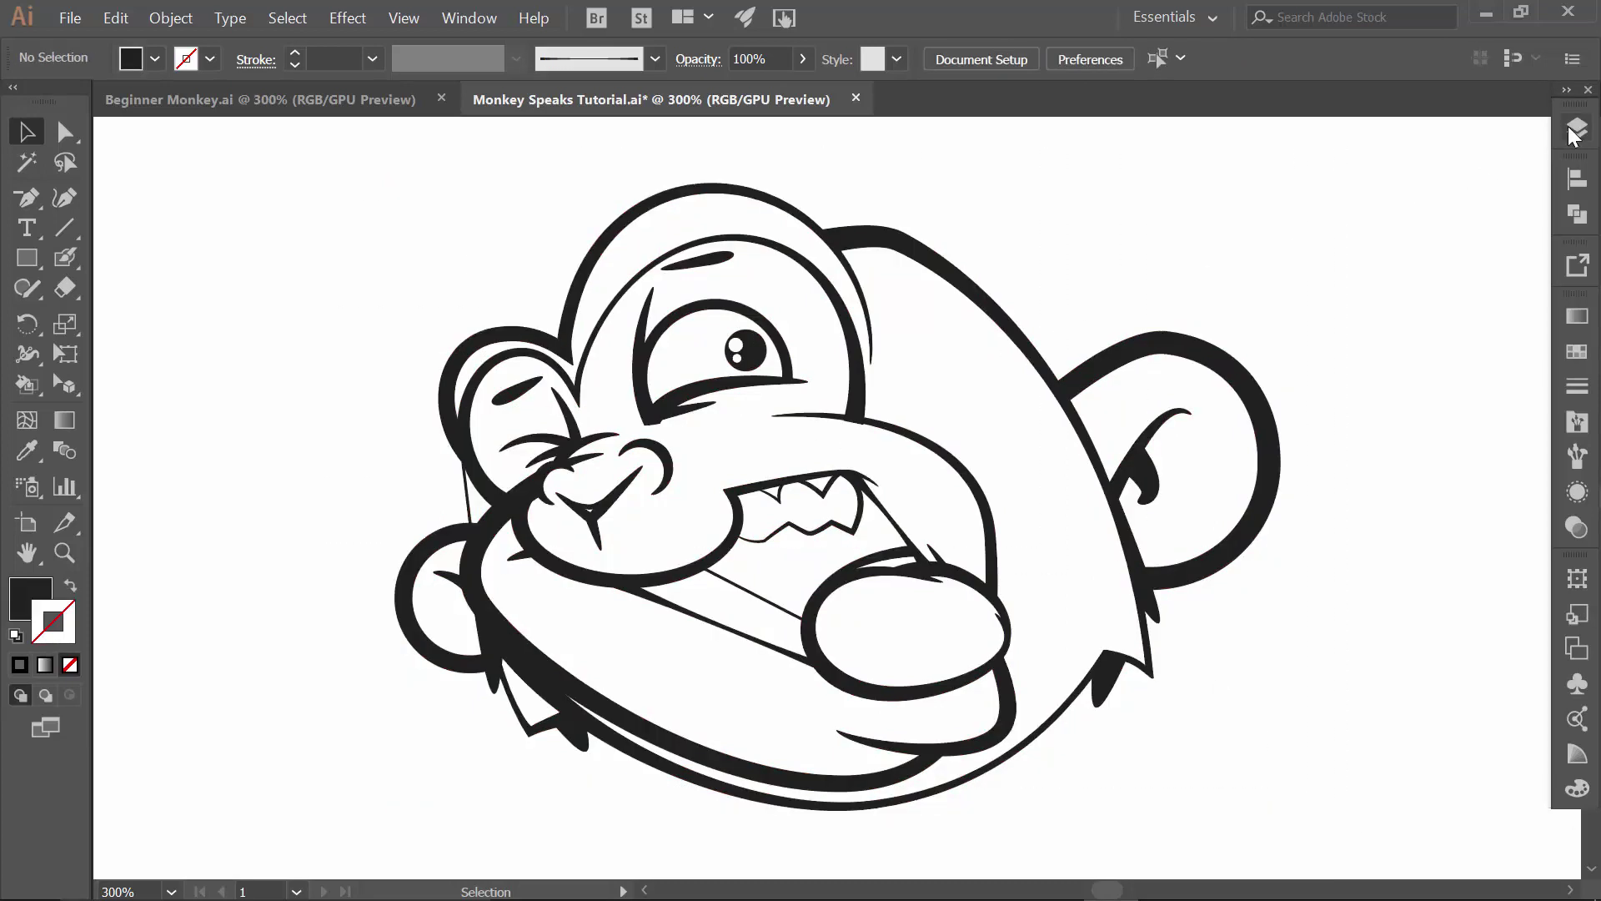
- Duplicate the layer that holds the united line art and hide the original layer
click(1575, 132)
click(1539, 116)
click(1348, 171)
click(1284, 233)
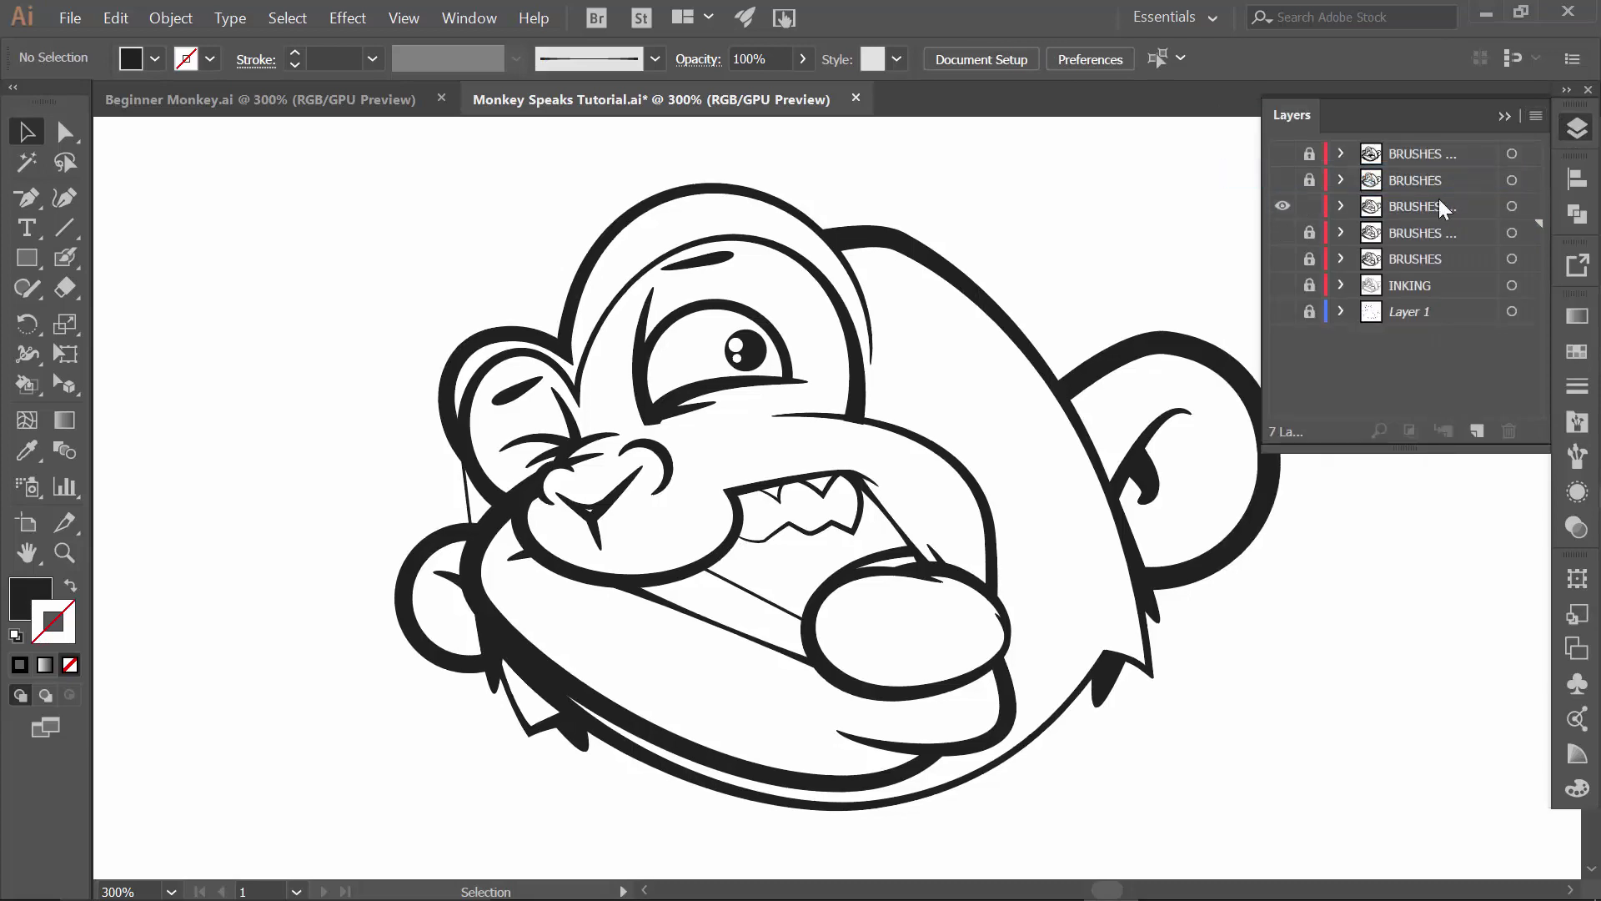
- Select all artwork on the visible line art layer and make it a Live Paint group
click(1511, 206)
click(1508, 117)
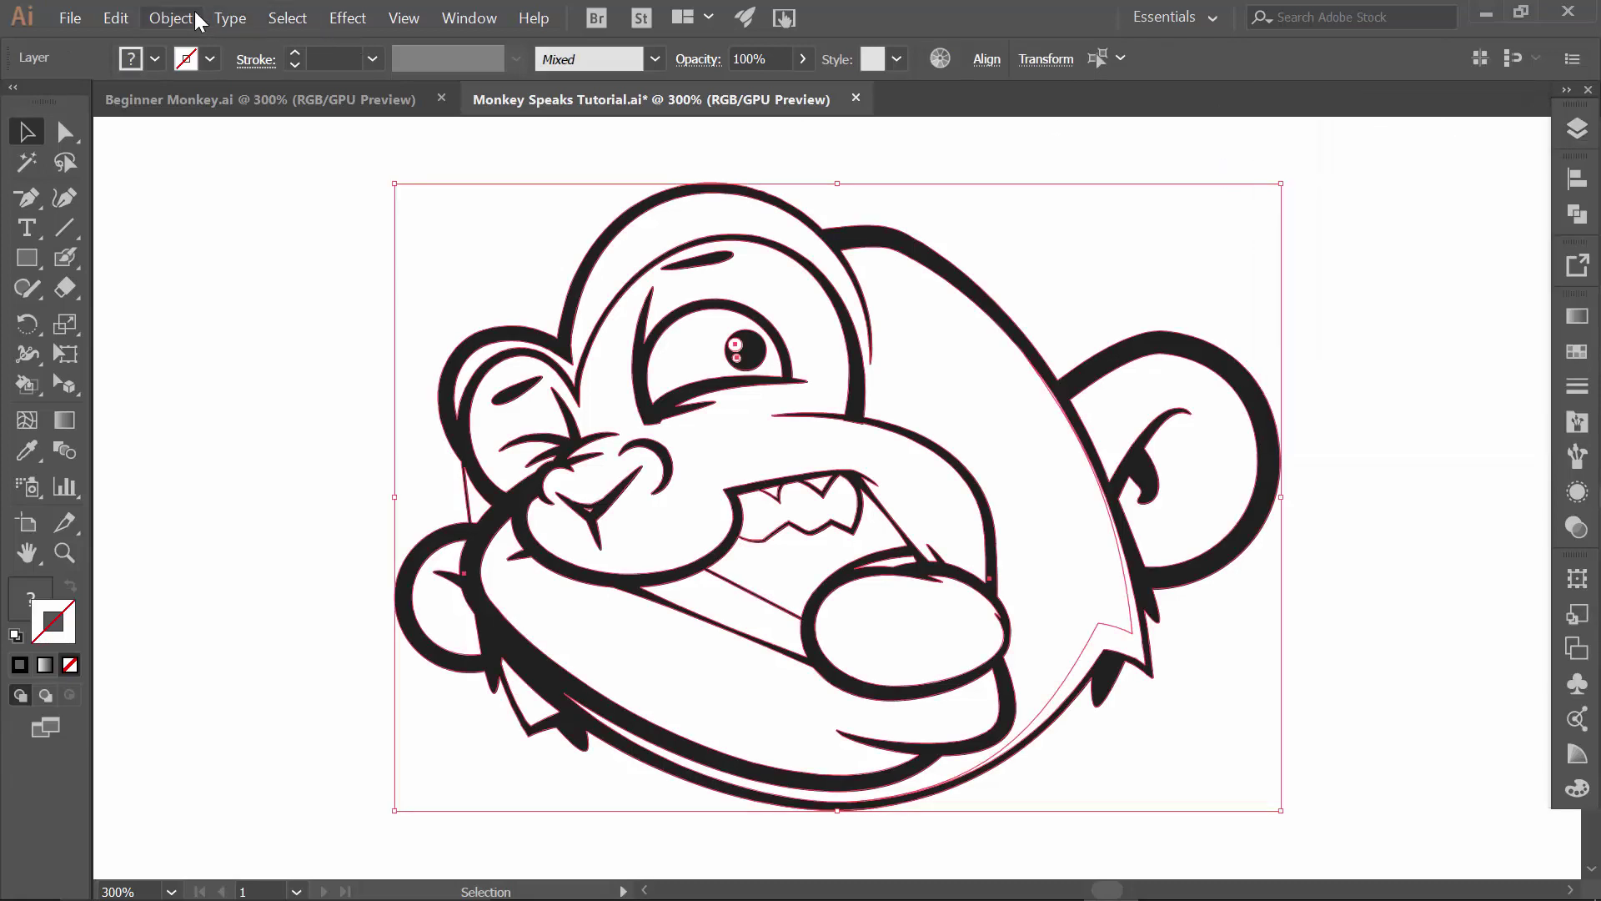
click(172, 17)
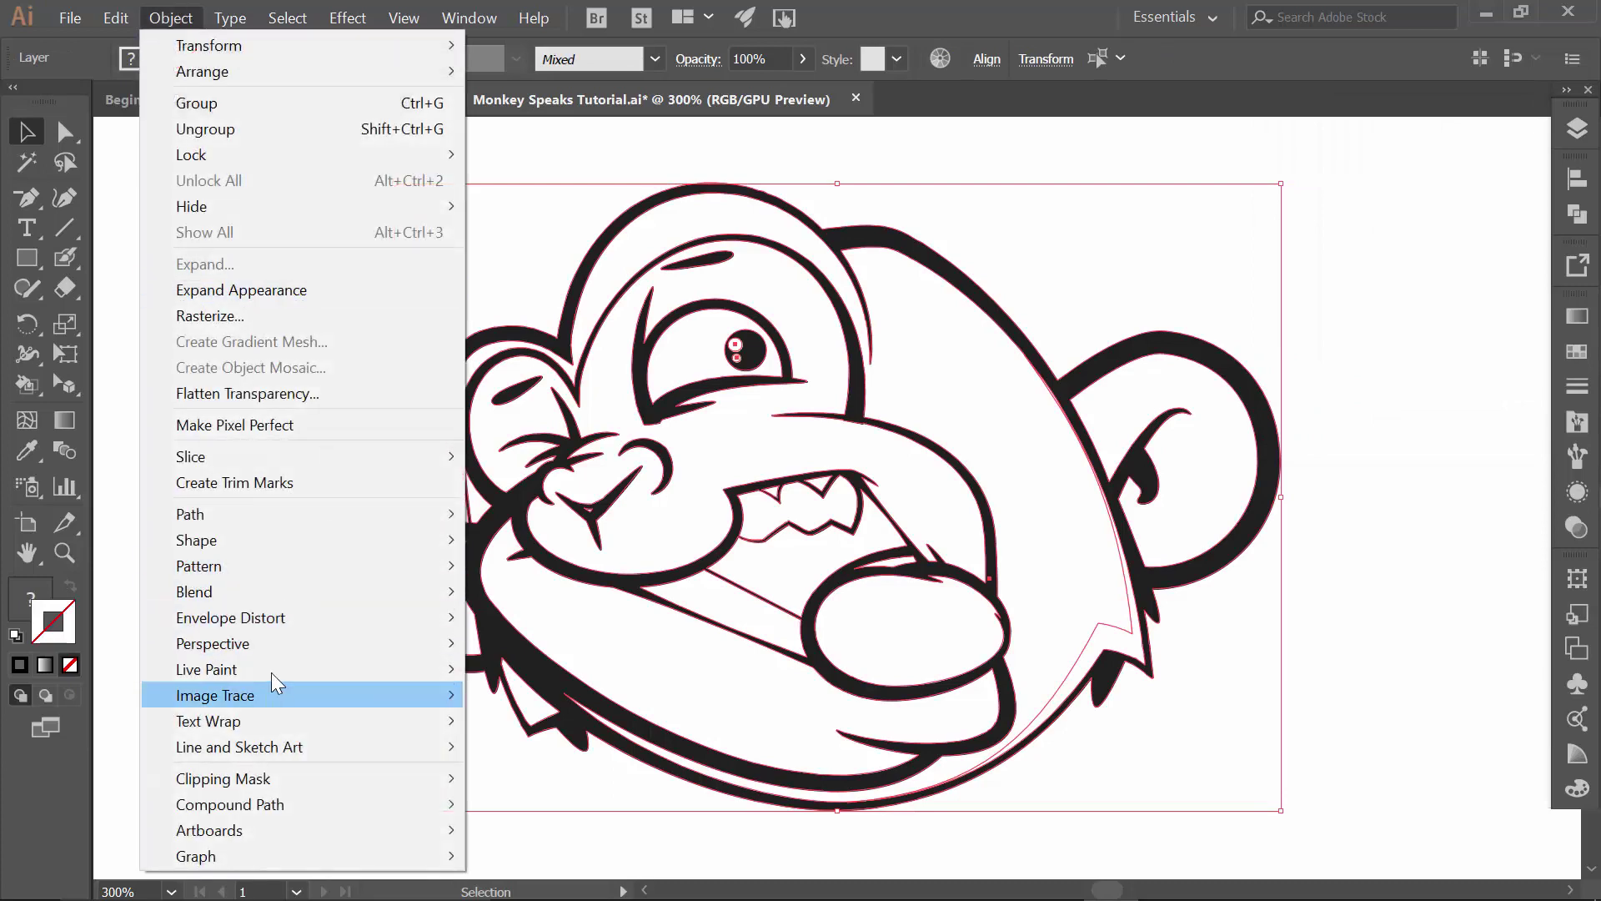
mouse_move(272, 673)
click(499, 670)
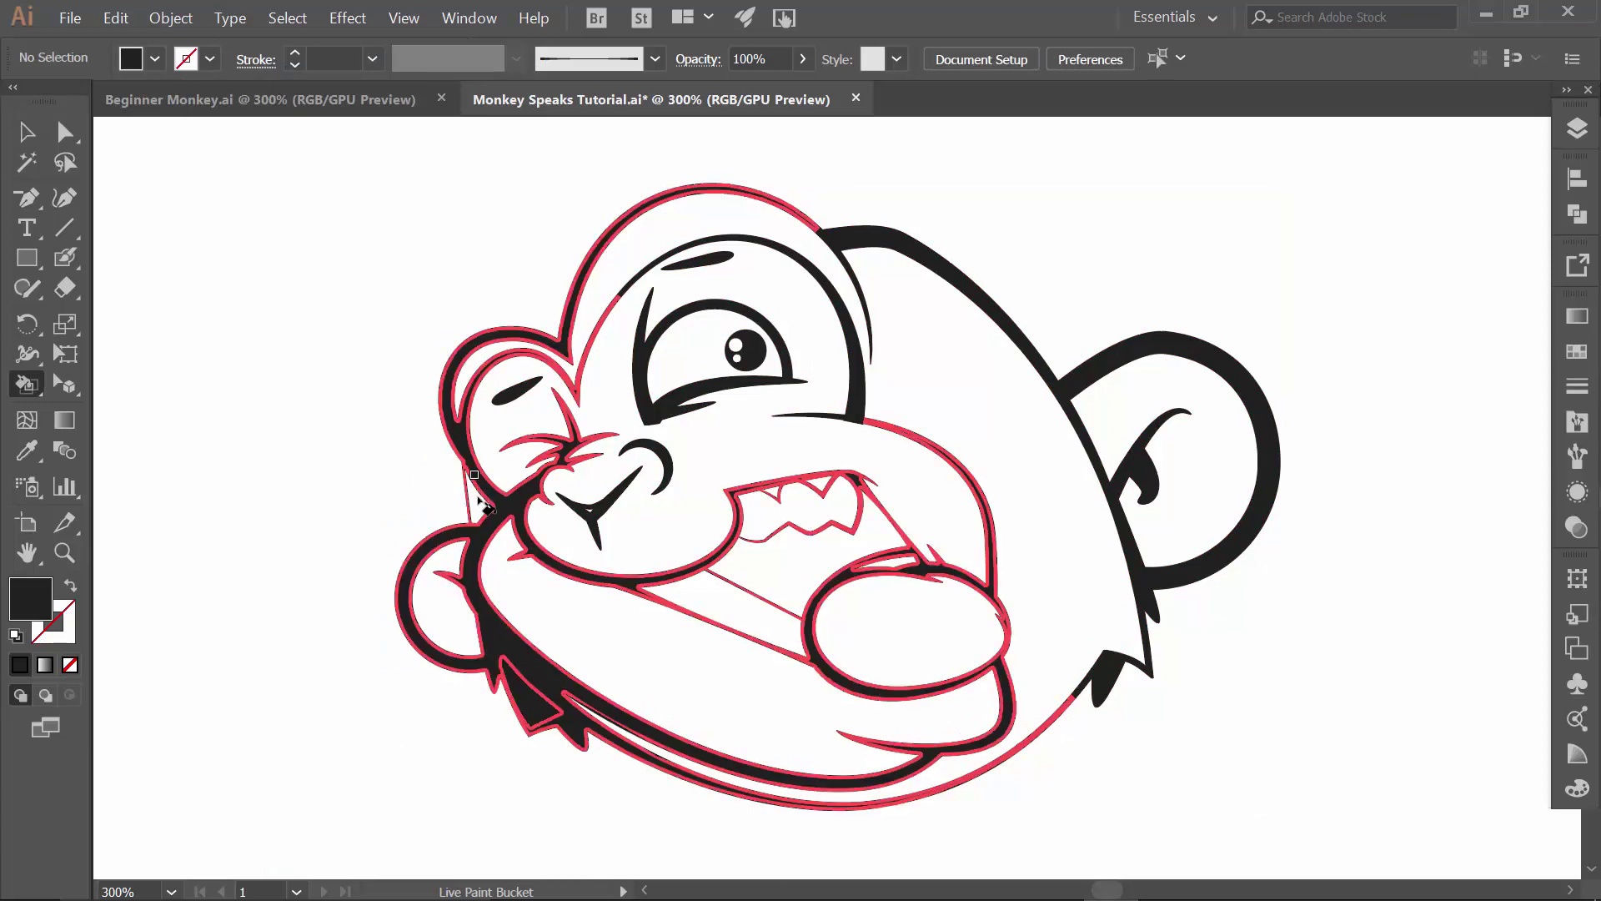
- Fill the inside of the mouth, the gaps between the teeth and the fur wedges with the near-black fill
click(740, 557)
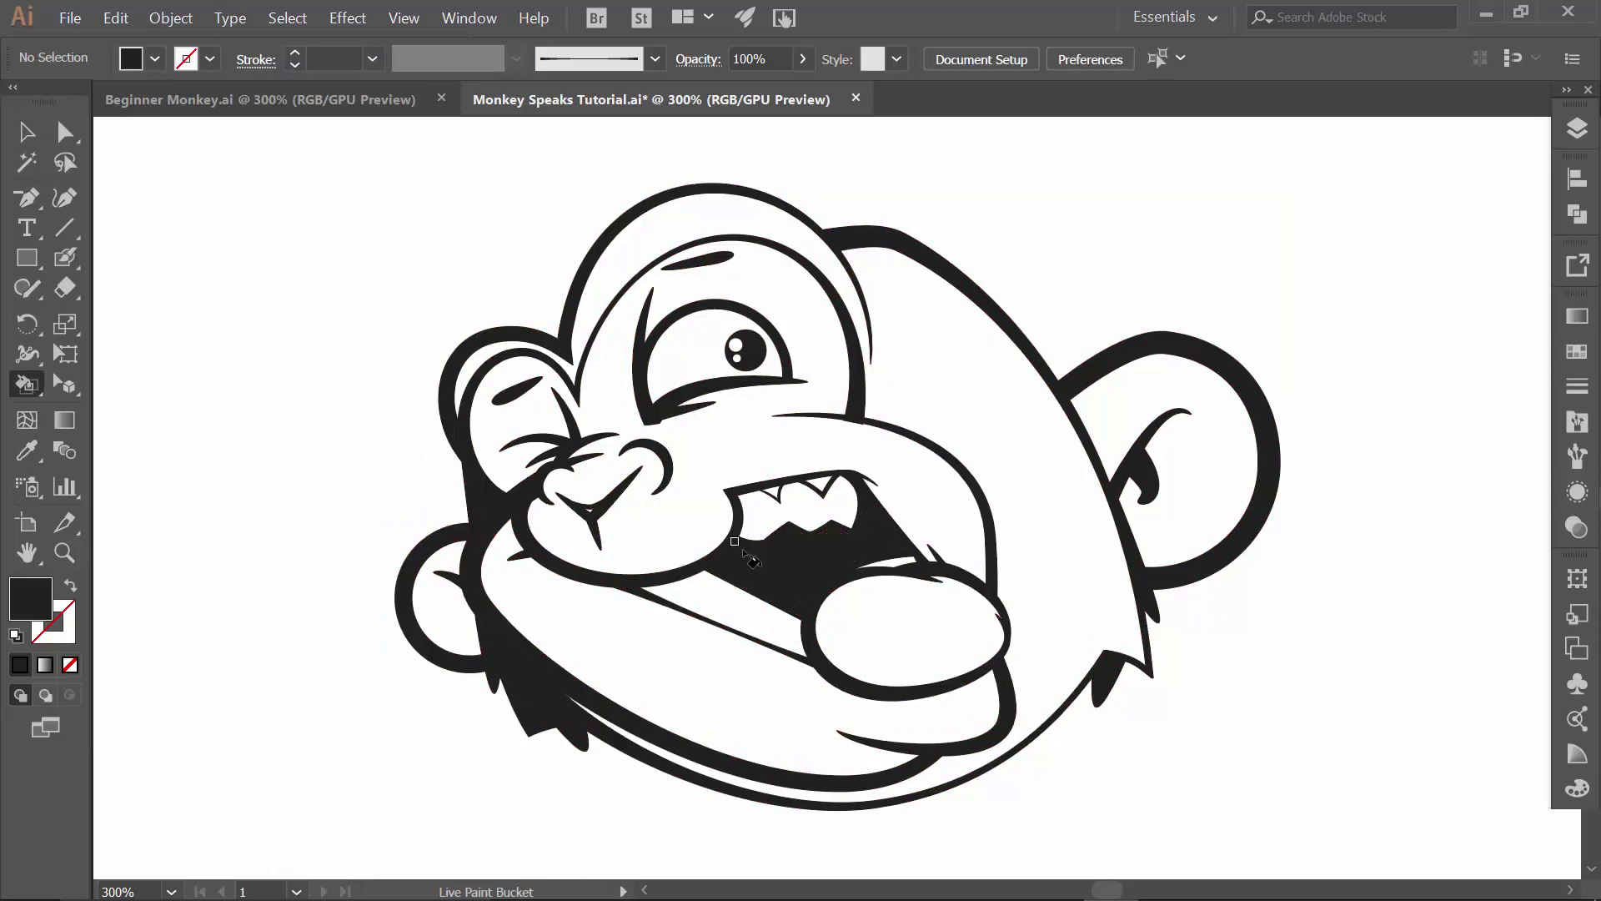
click(822, 476)
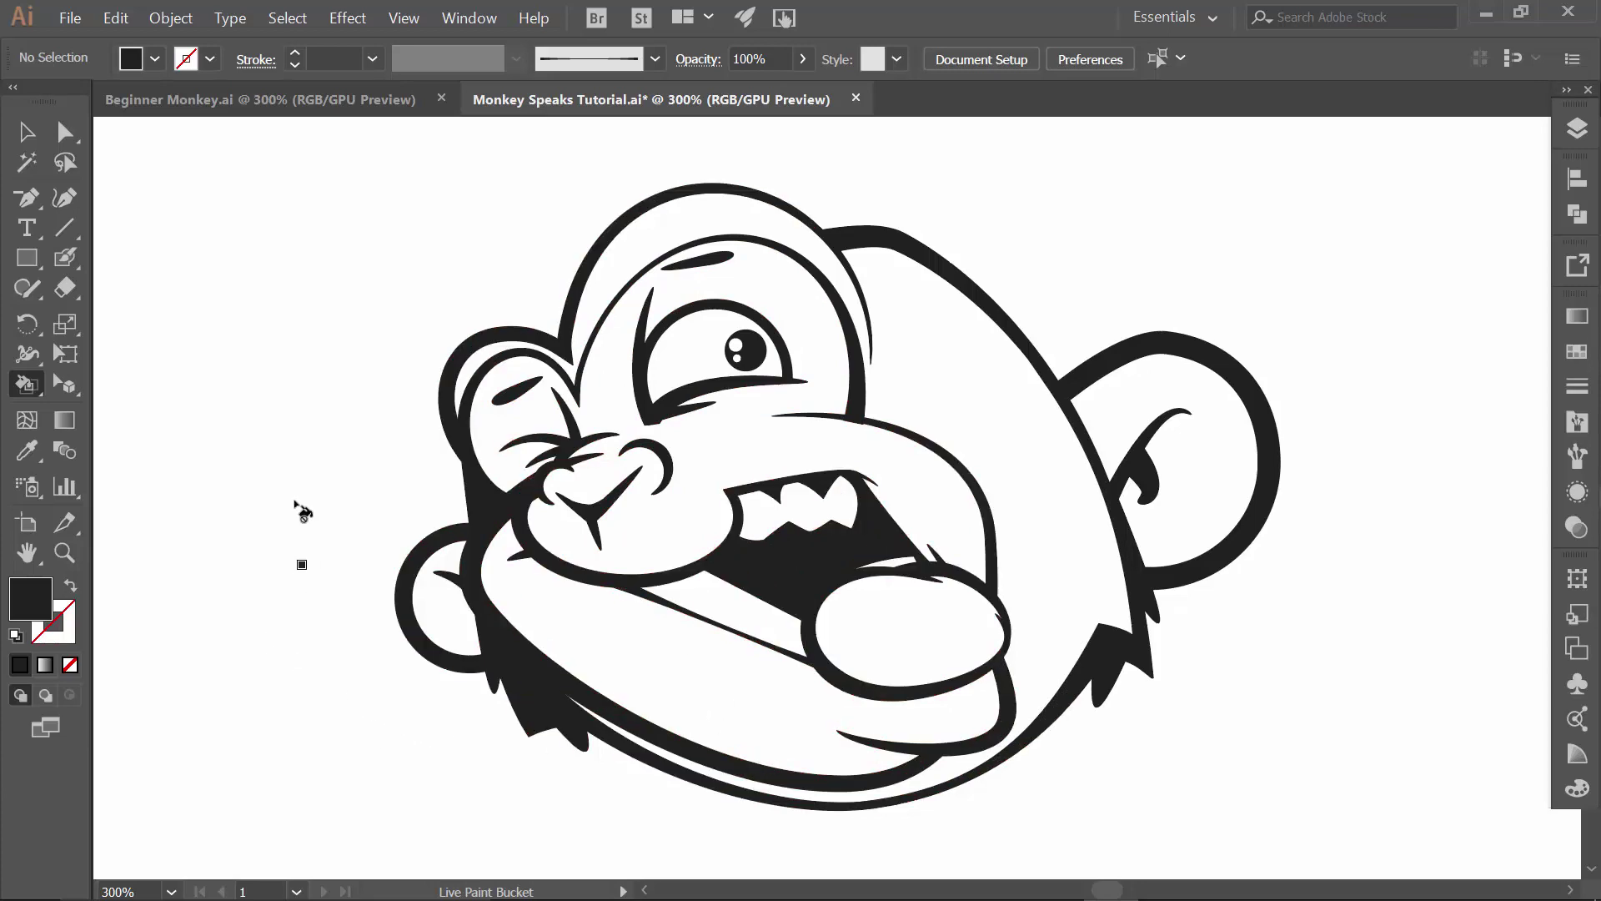
- Fill the face, lower jaw, tongue, teeth and both ears with a very light grey using the Live Paint Bucket
click(154, 58)
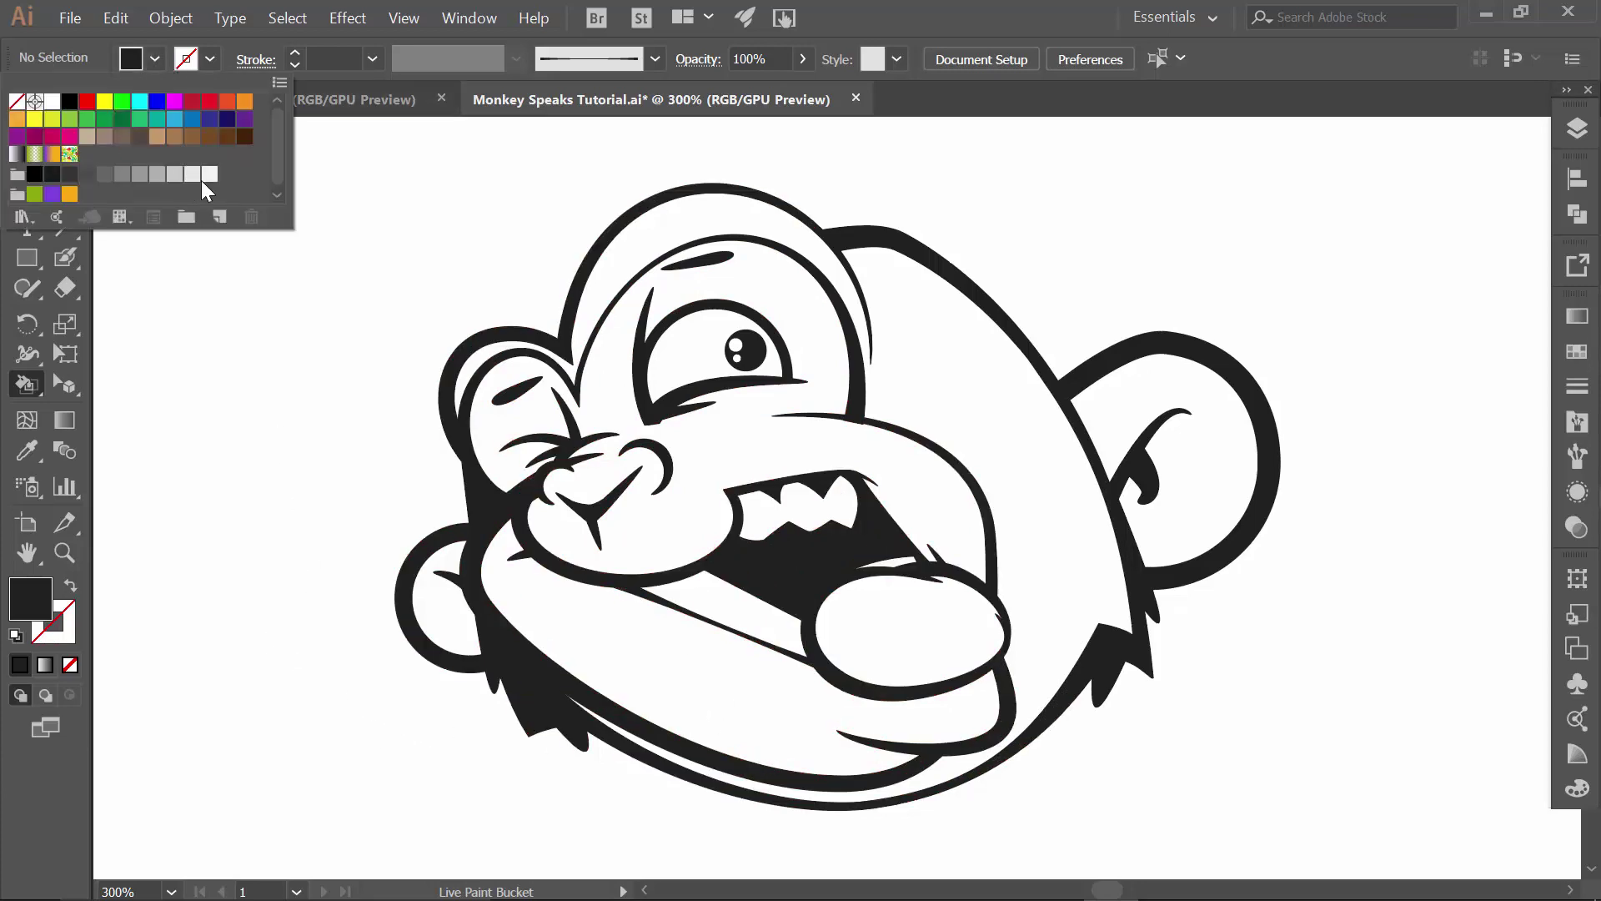
click(193, 175)
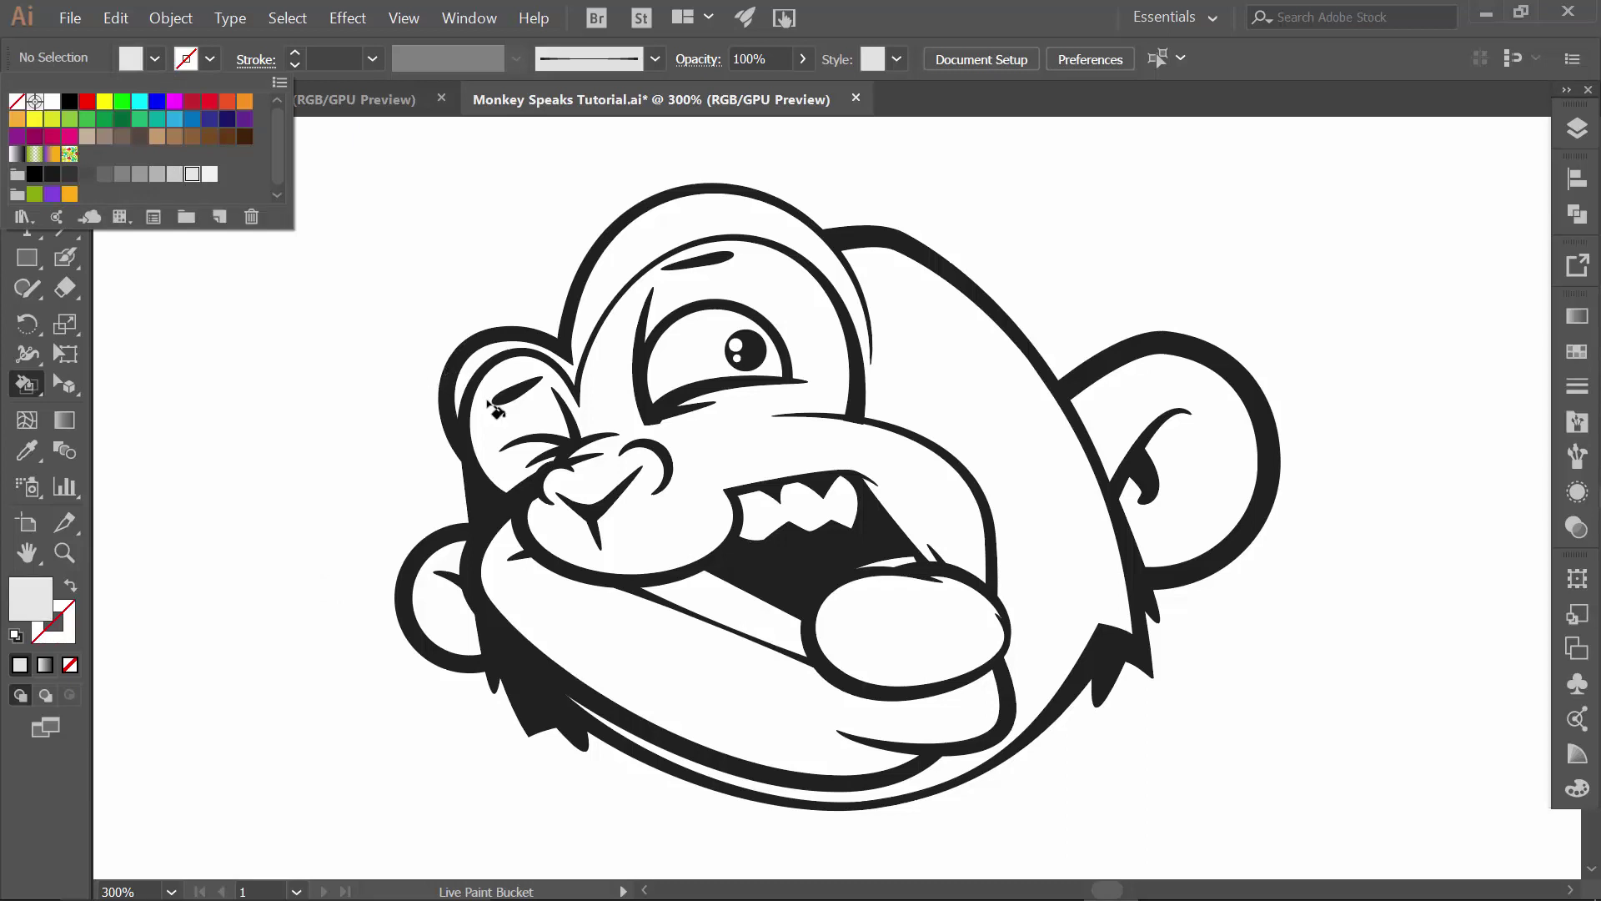
click(511, 426)
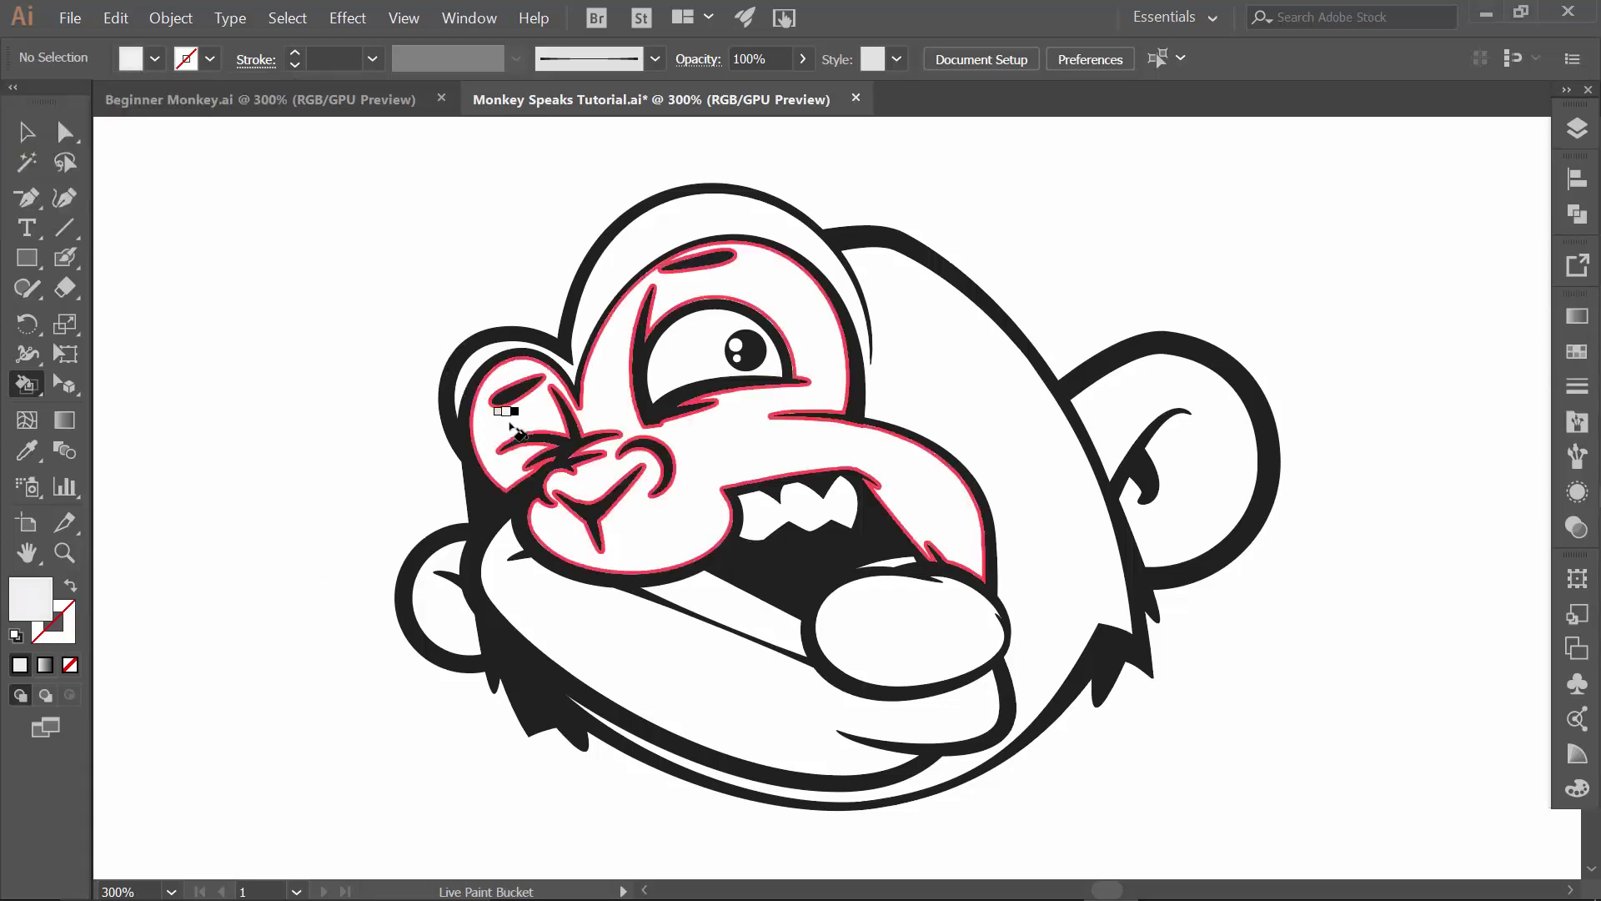
click(511, 425)
click(734, 617)
click(730, 684)
click(859, 629)
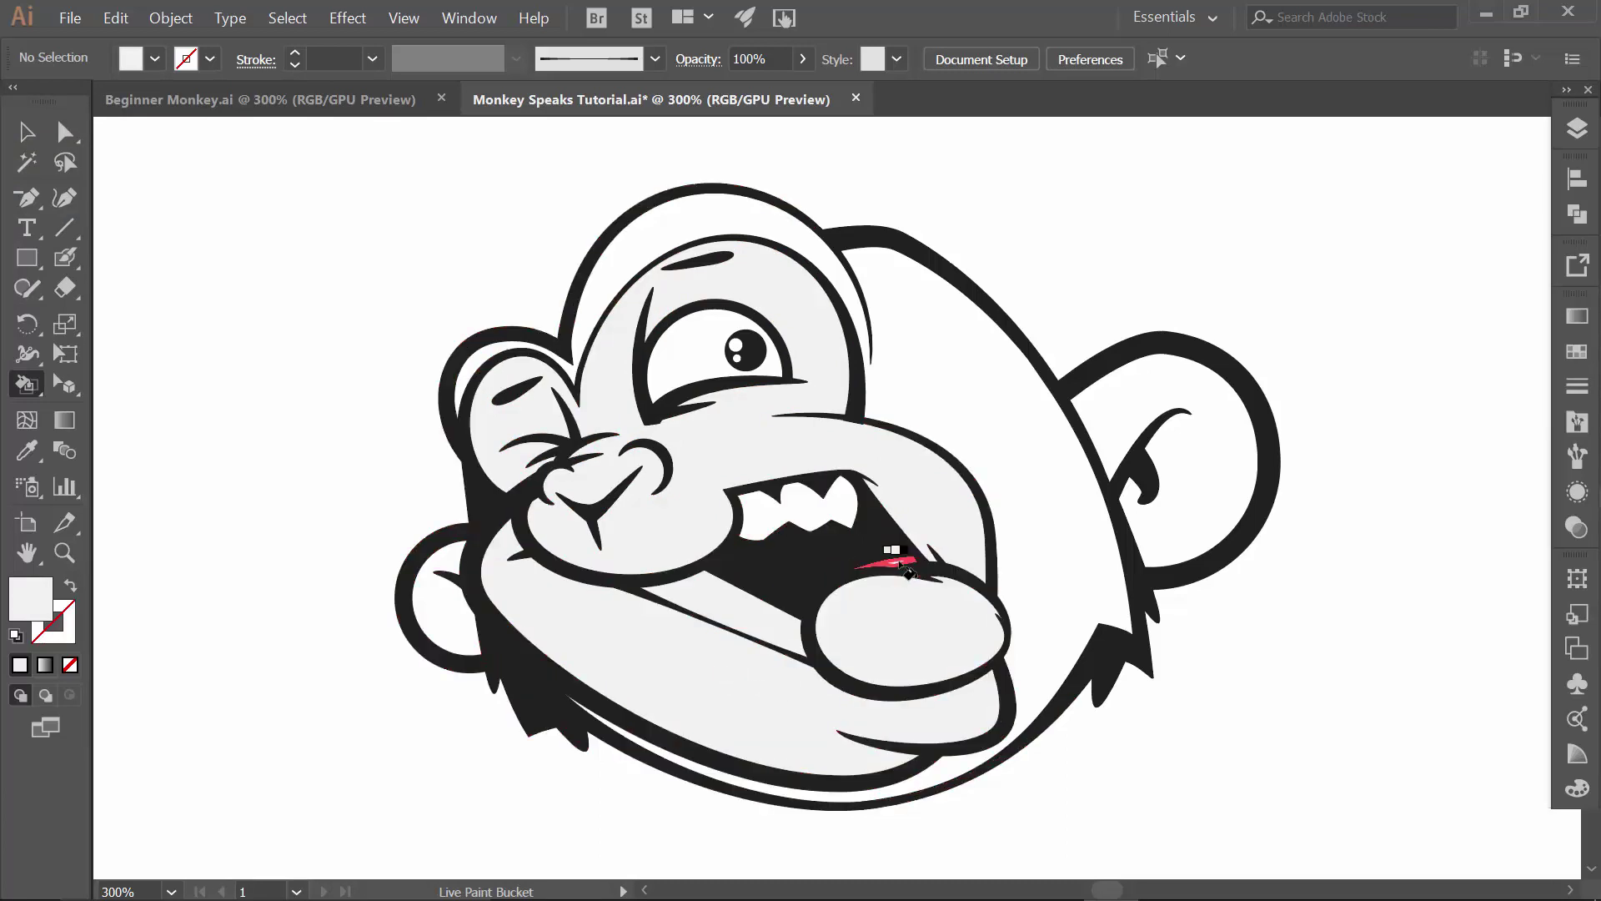
click(840, 503)
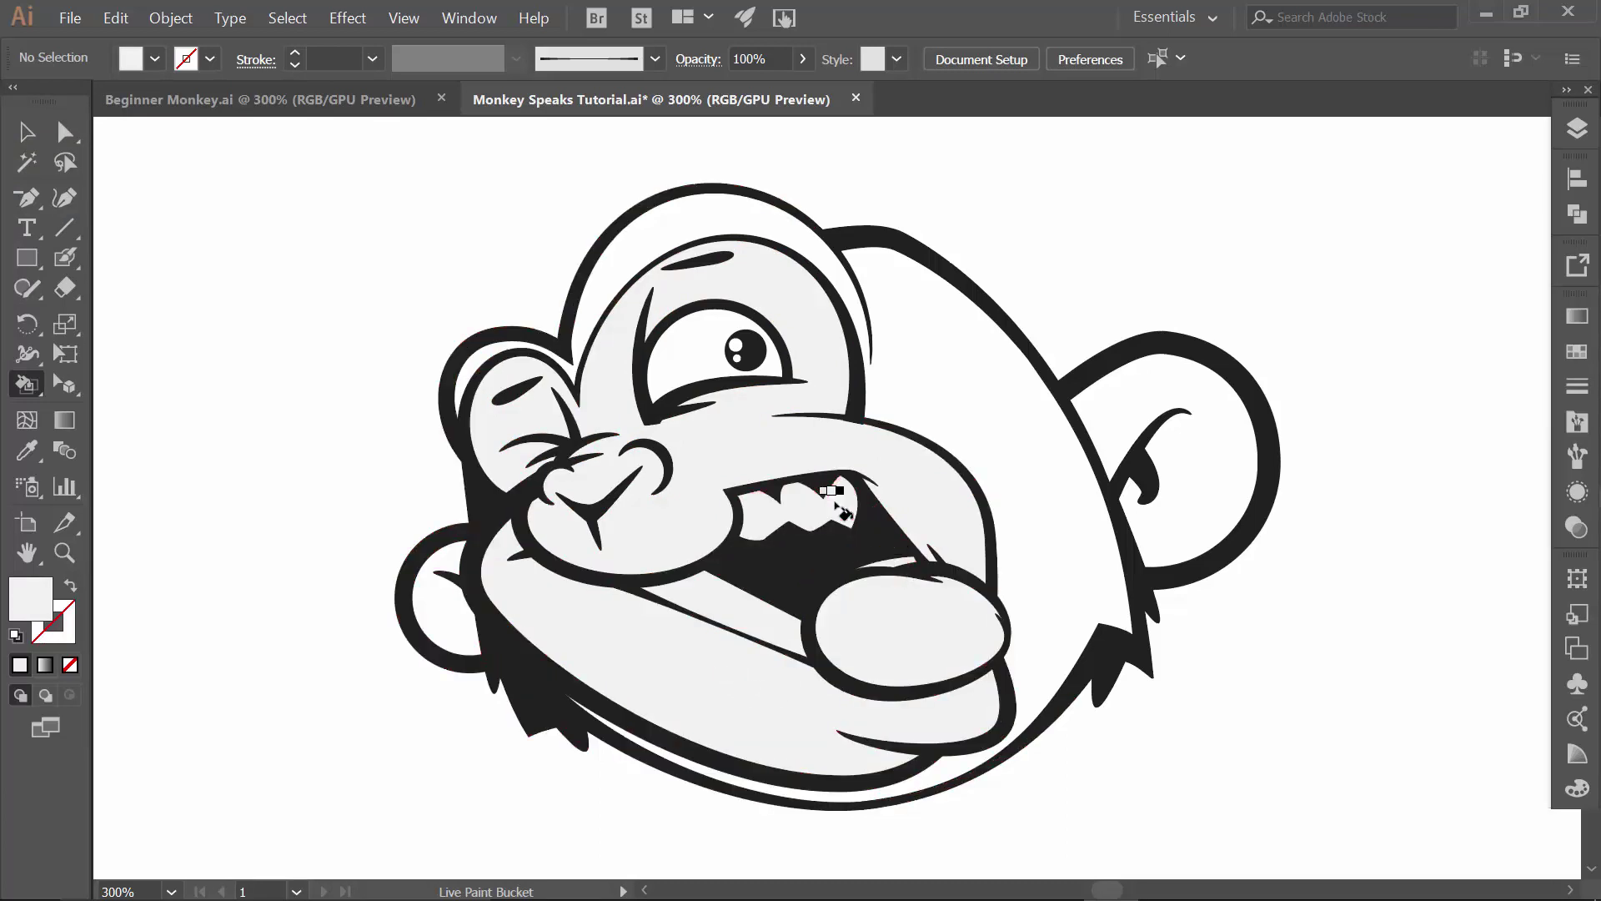
click(1132, 423)
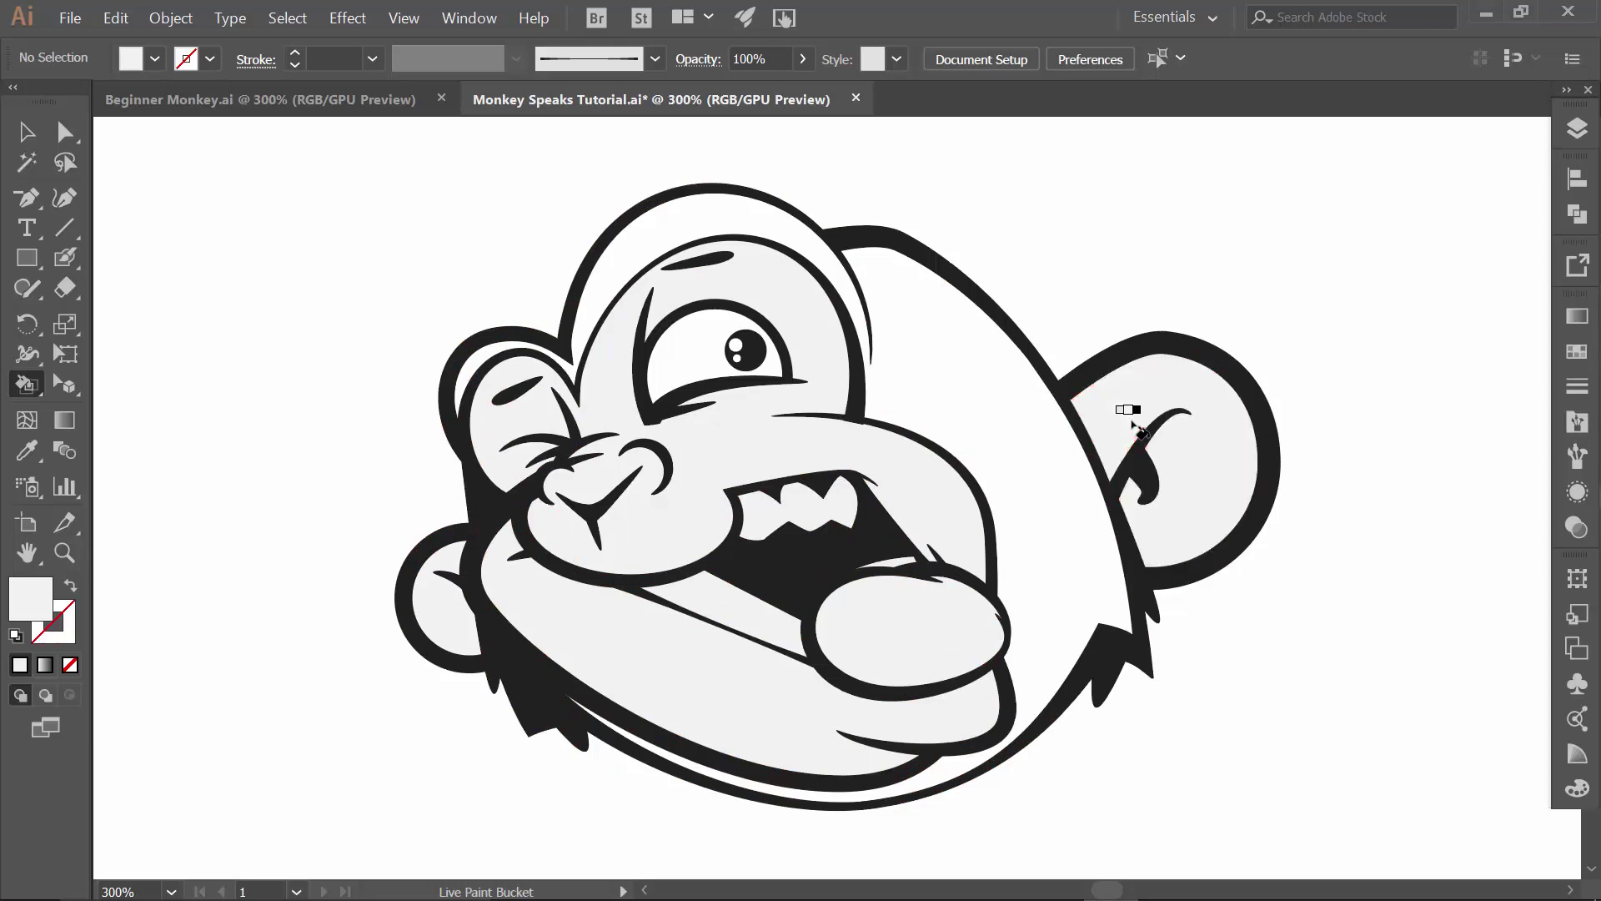
- Fill the head and brow fur areas with a medium grey using the Live Paint Bucket
click(154, 59)
click(143, 143)
click(625, 251)
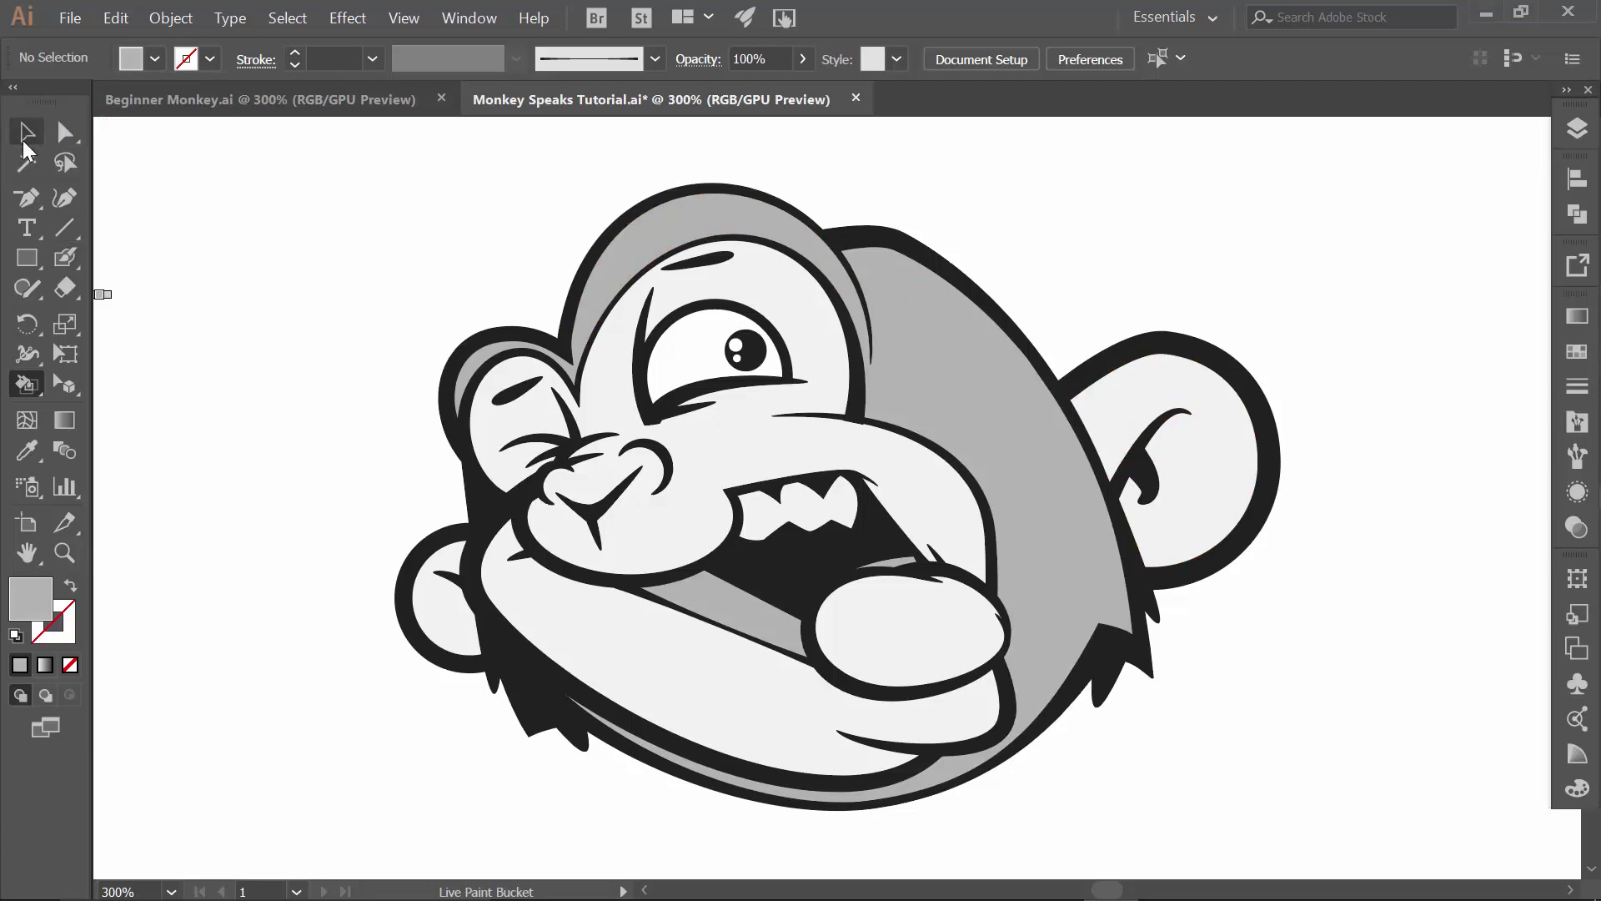
- Expand the painted monkey's Live Paint group with Object, Fill and Stroke included, and deselect it
click(25, 134)
click(719, 347)
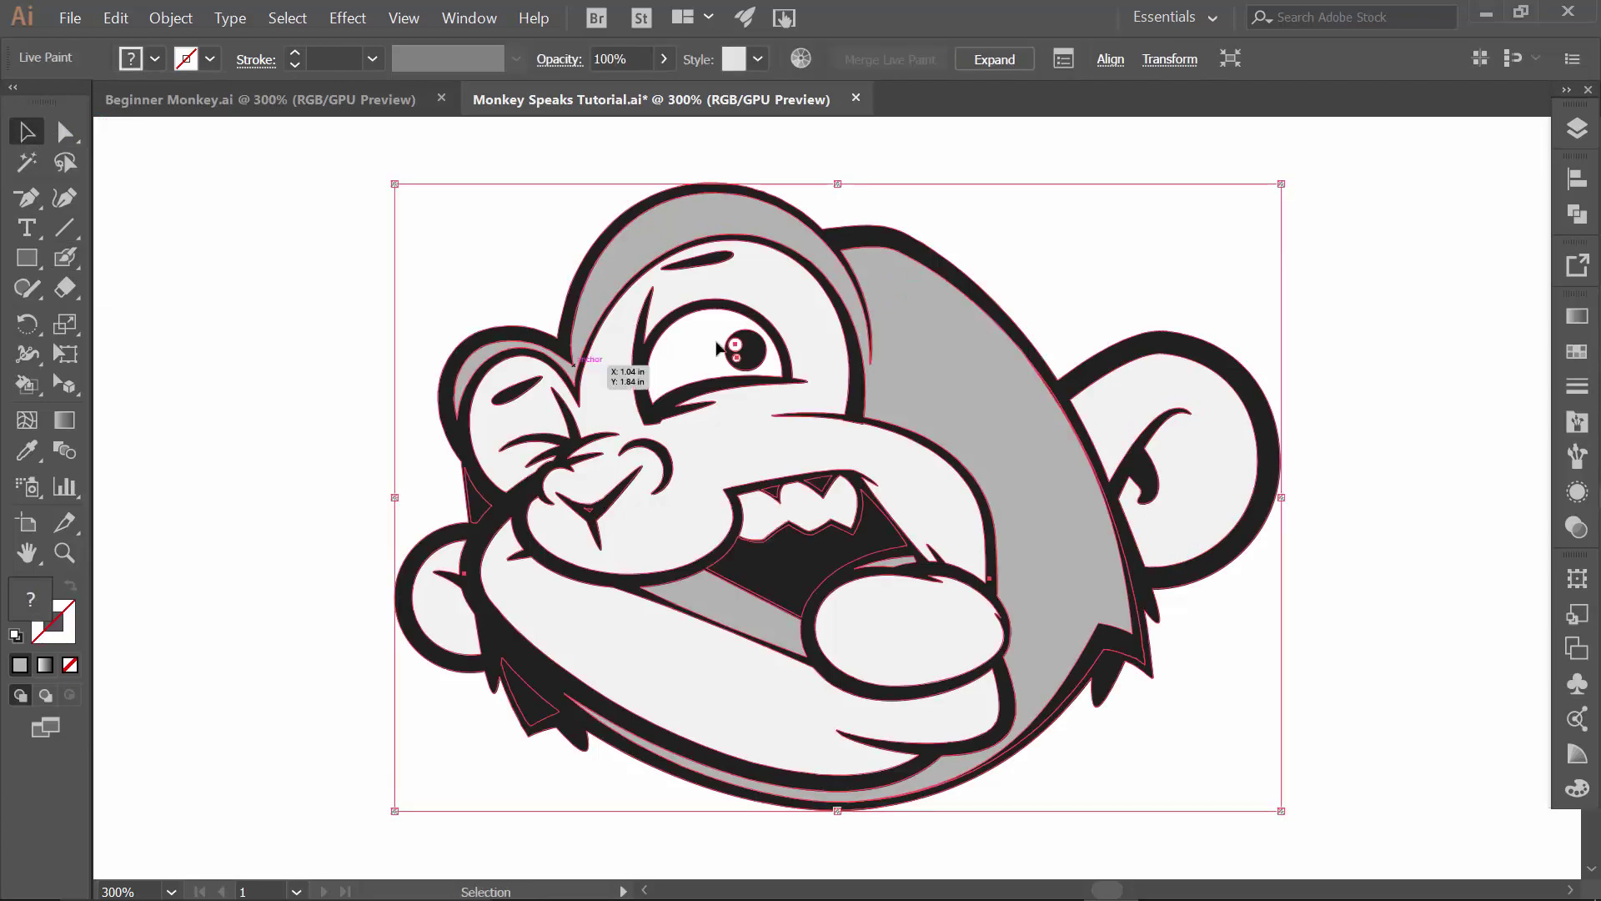
click(156, 17)
click(232, 262)
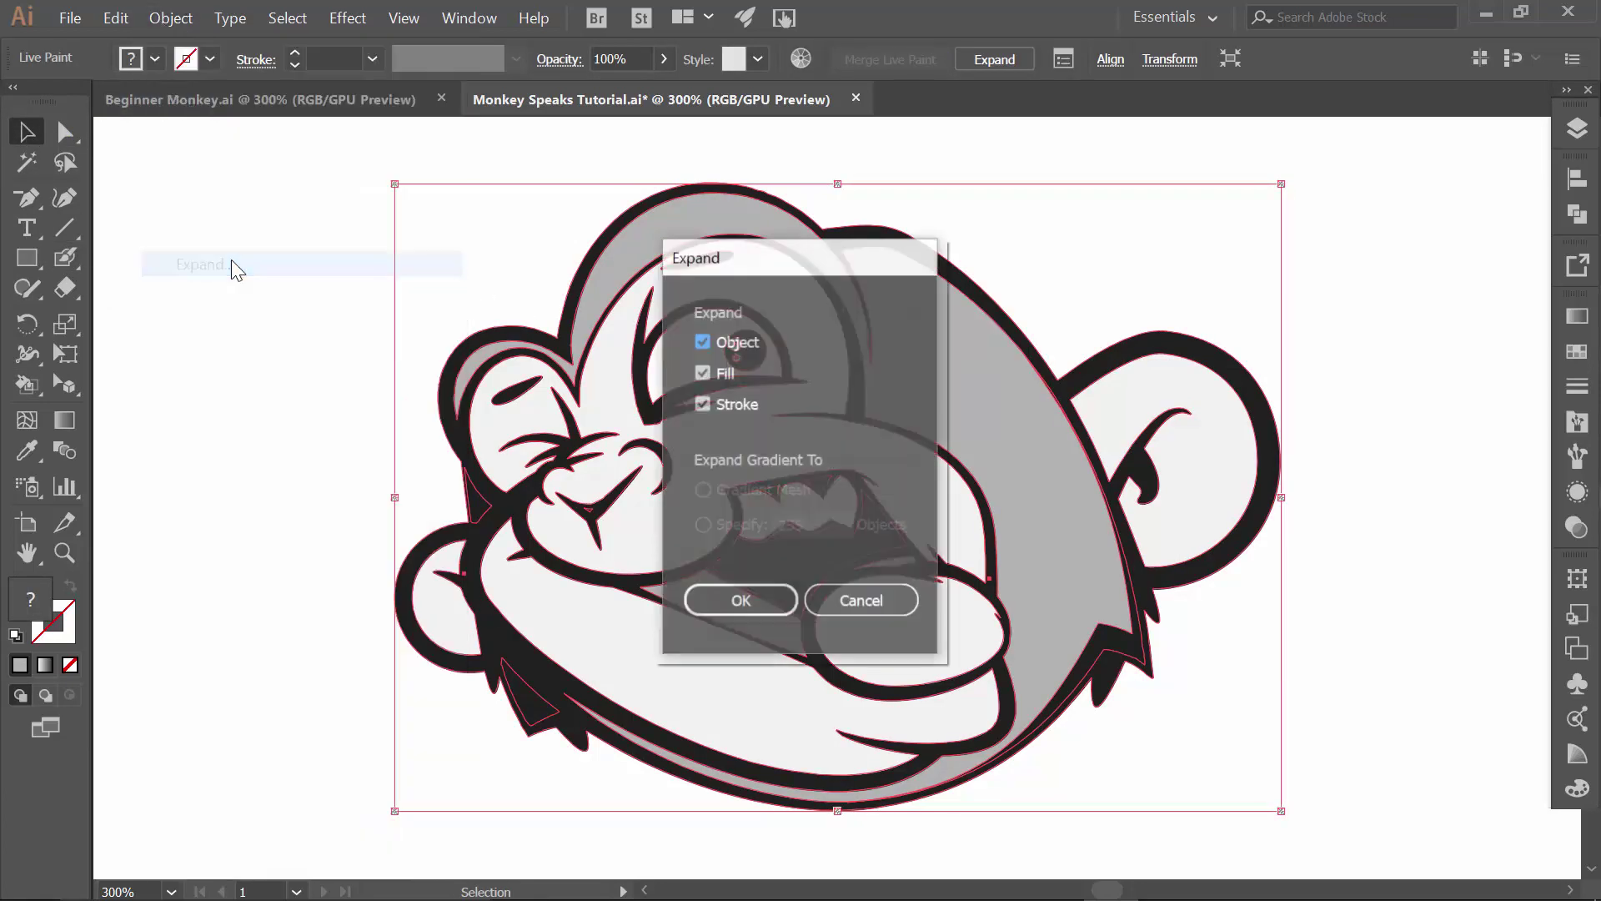
click(725, 589)
click(355, 394)
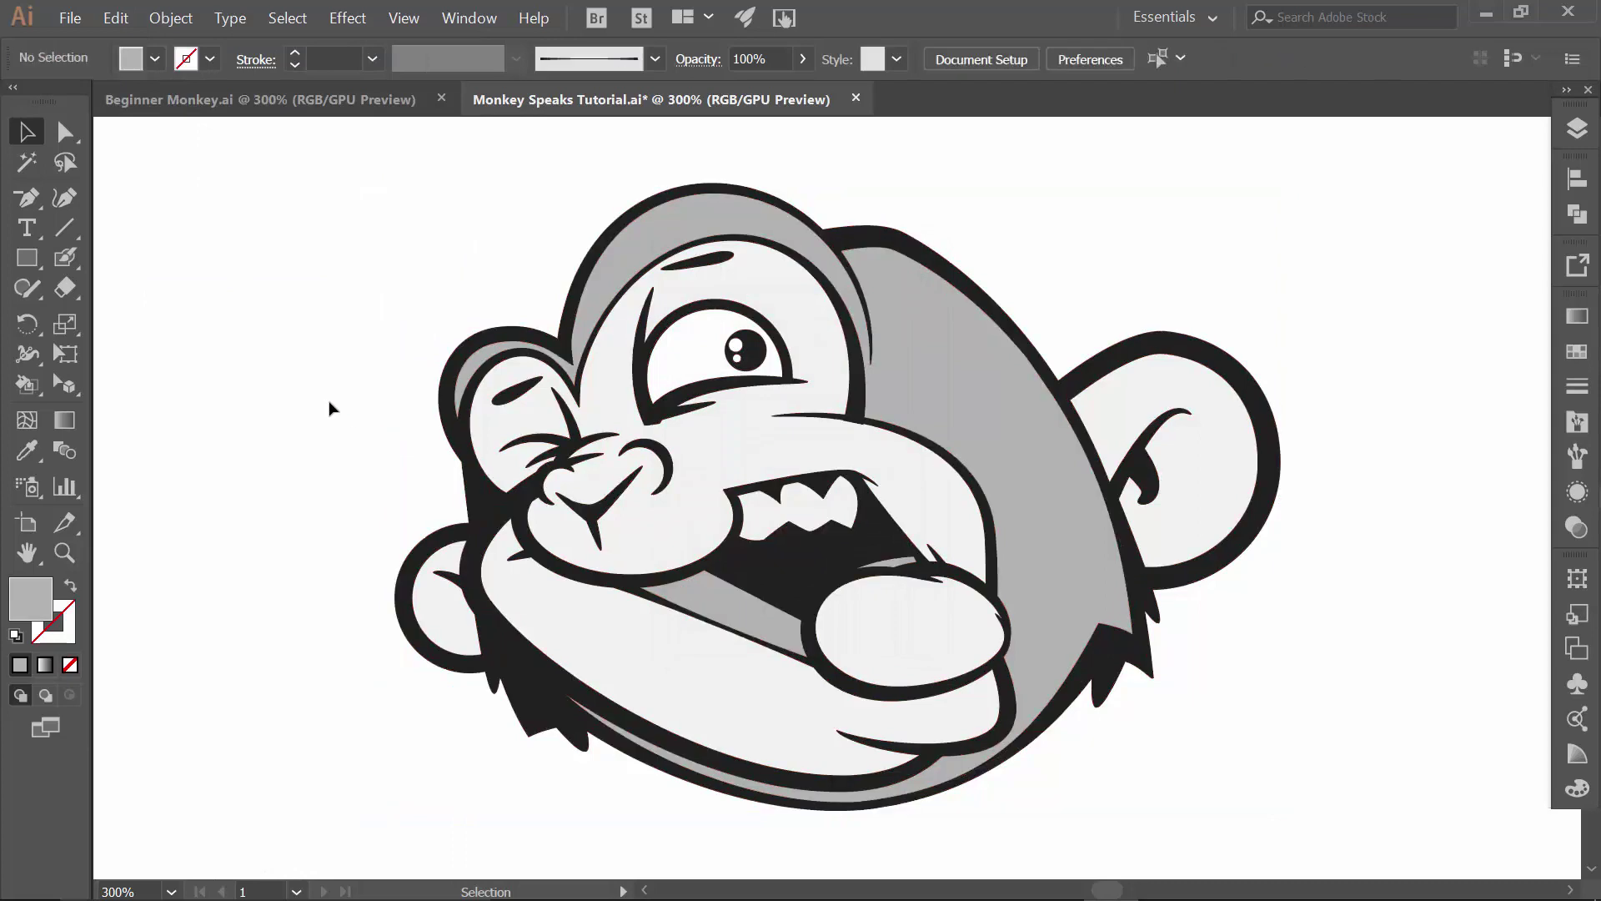
- Ungroup the expanded monkey artwork twice so each fill becomes a separate shape, and deselect it
click(717, 517)
right_click(587, 333)
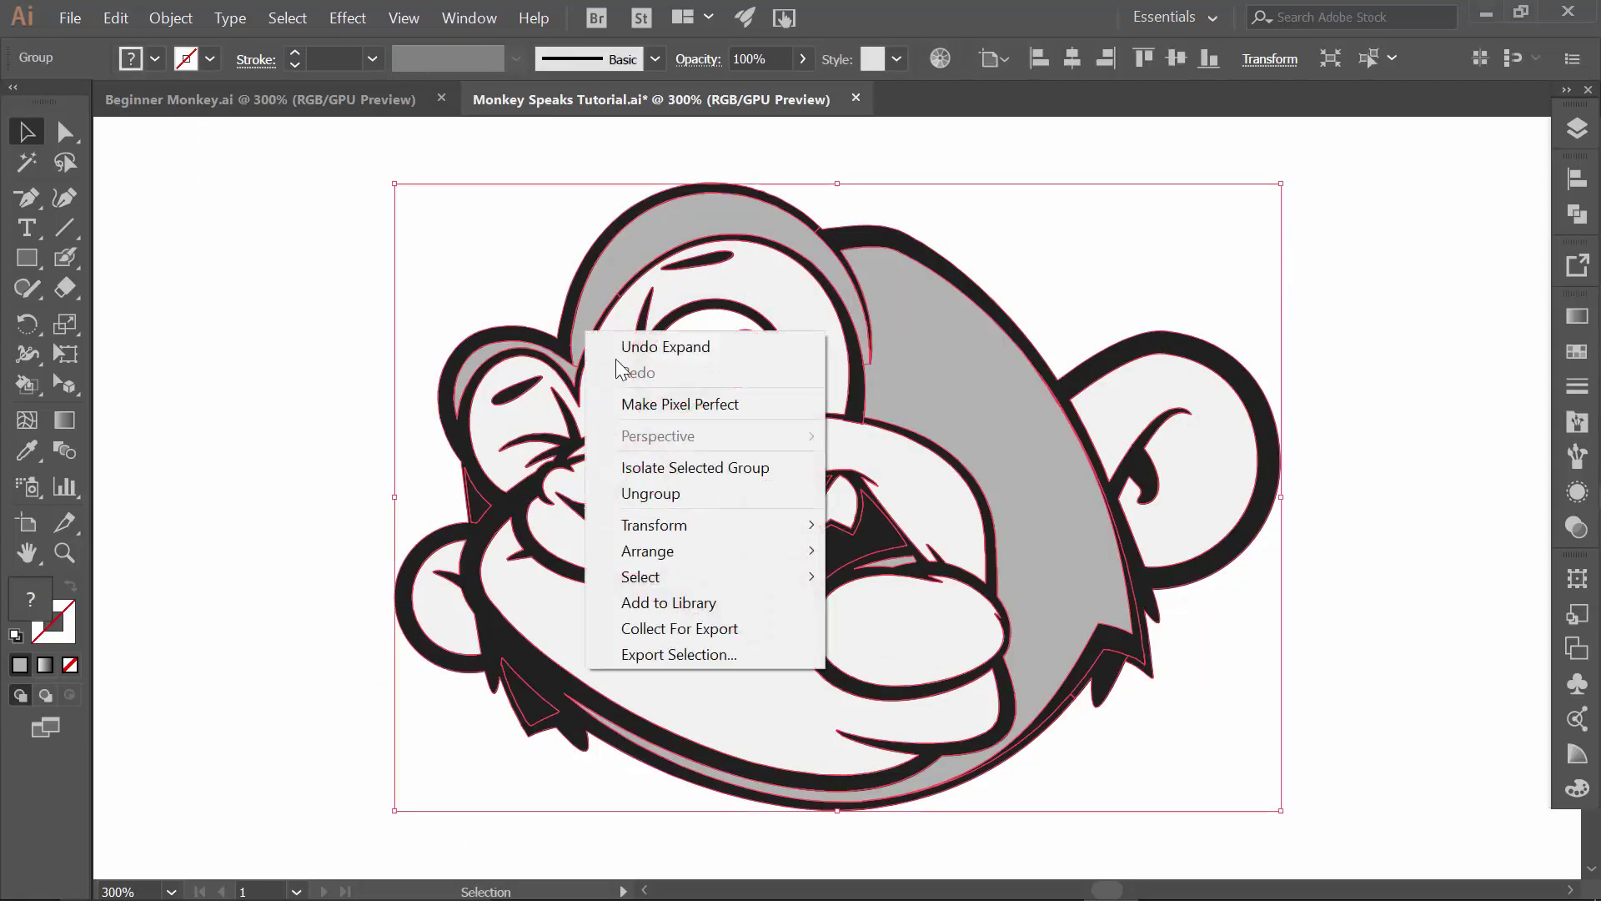
click(667, 493)
click(547, 315)
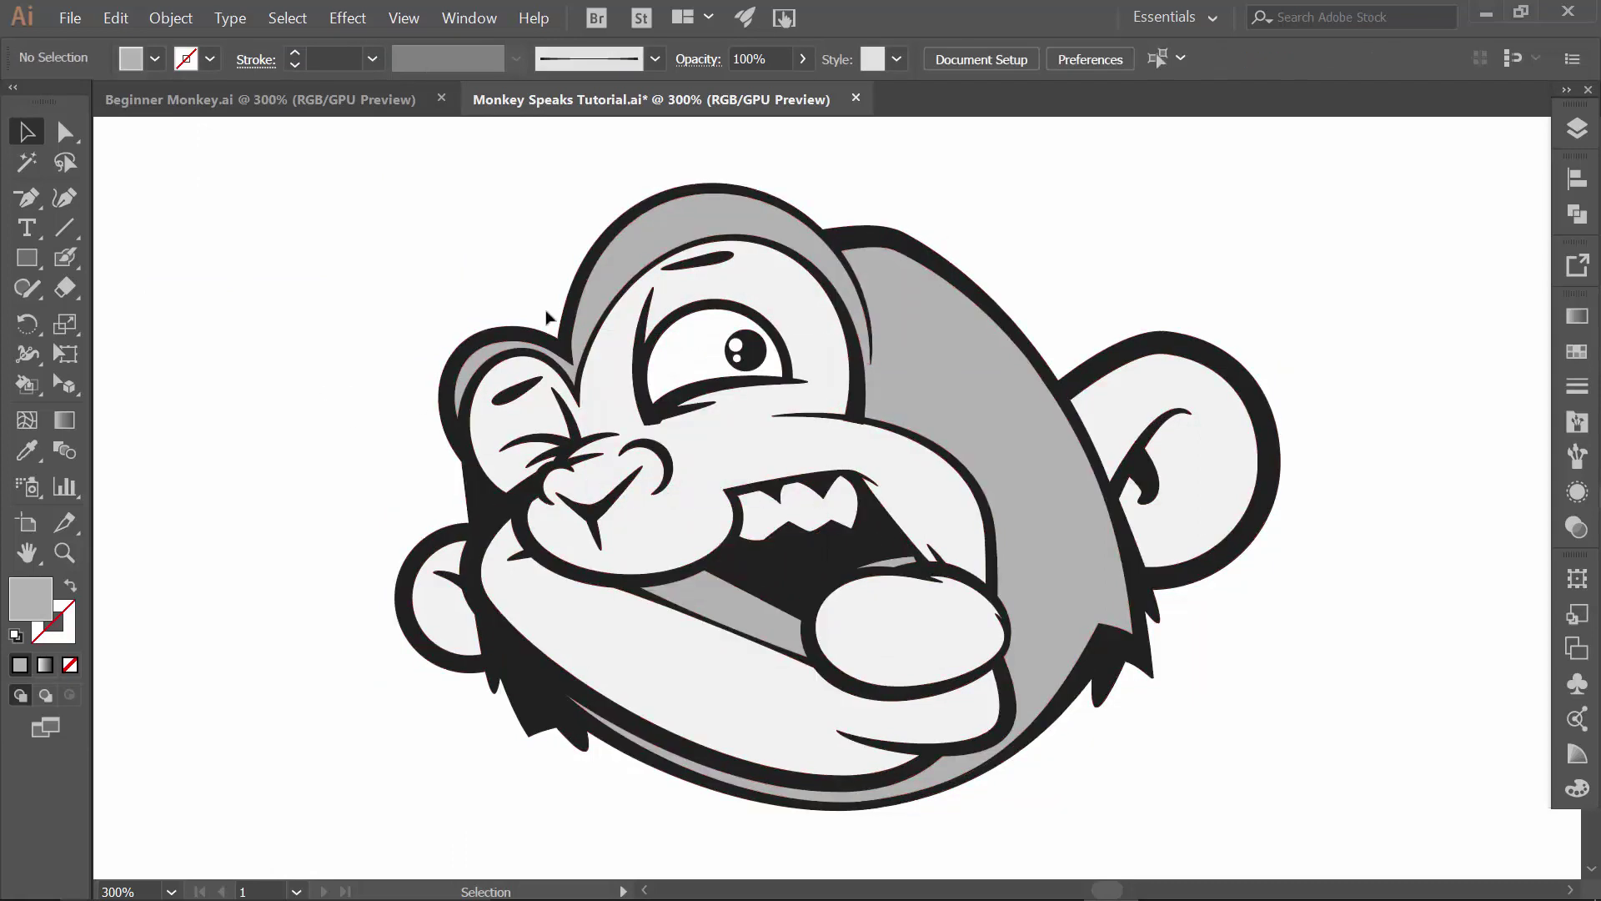
click(588, 286)
right_click(589, 289)
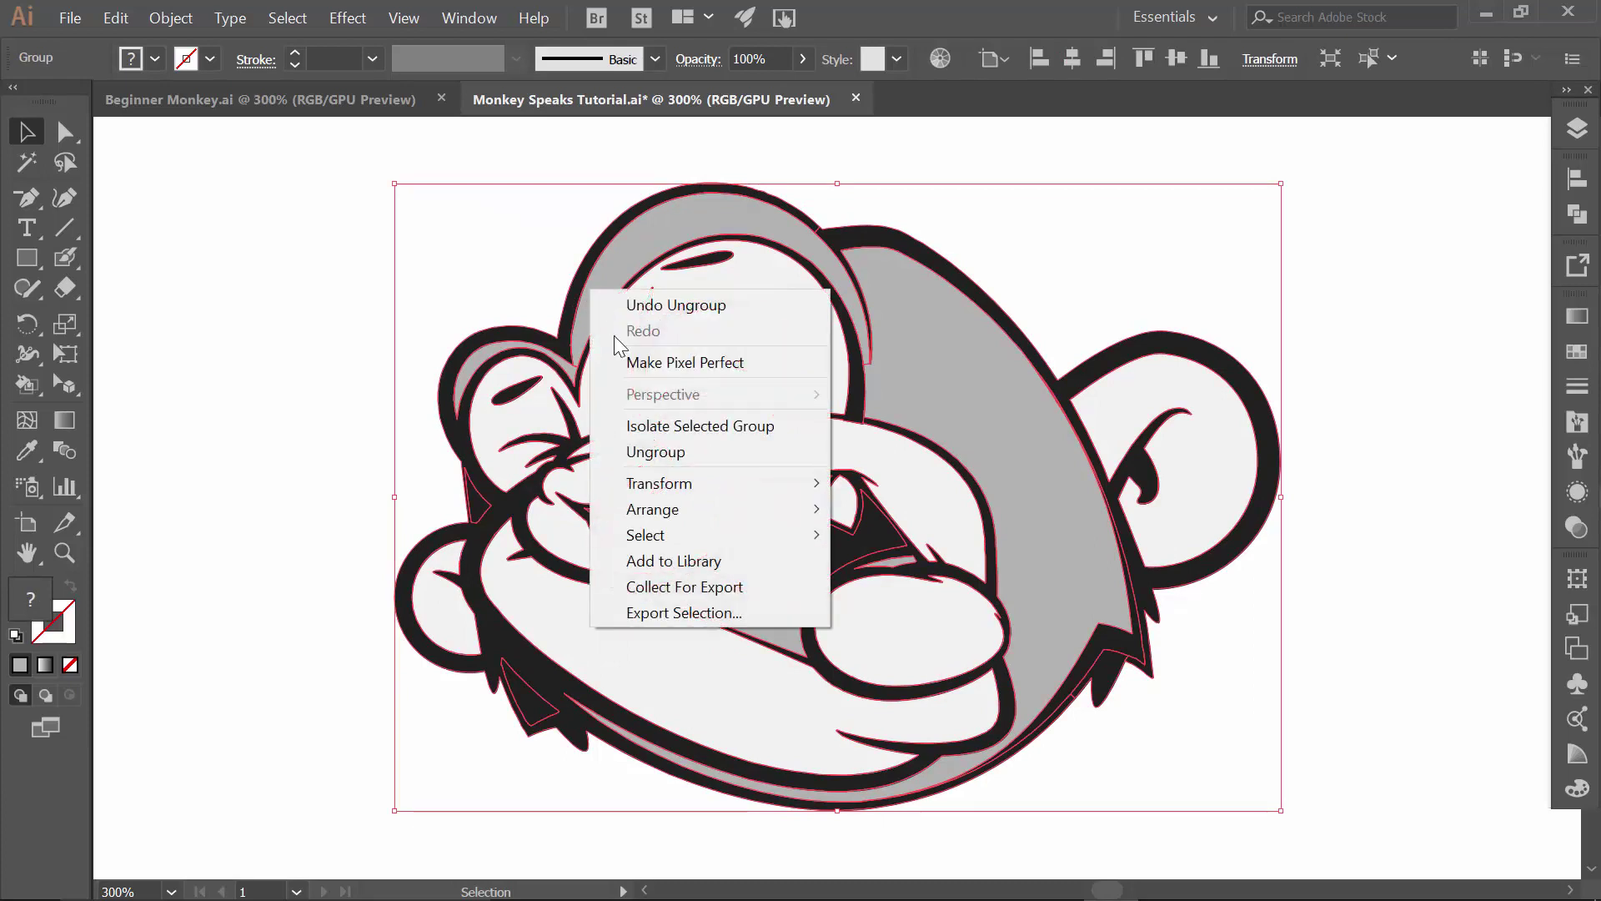
click(651, 454)
click(349, 344)
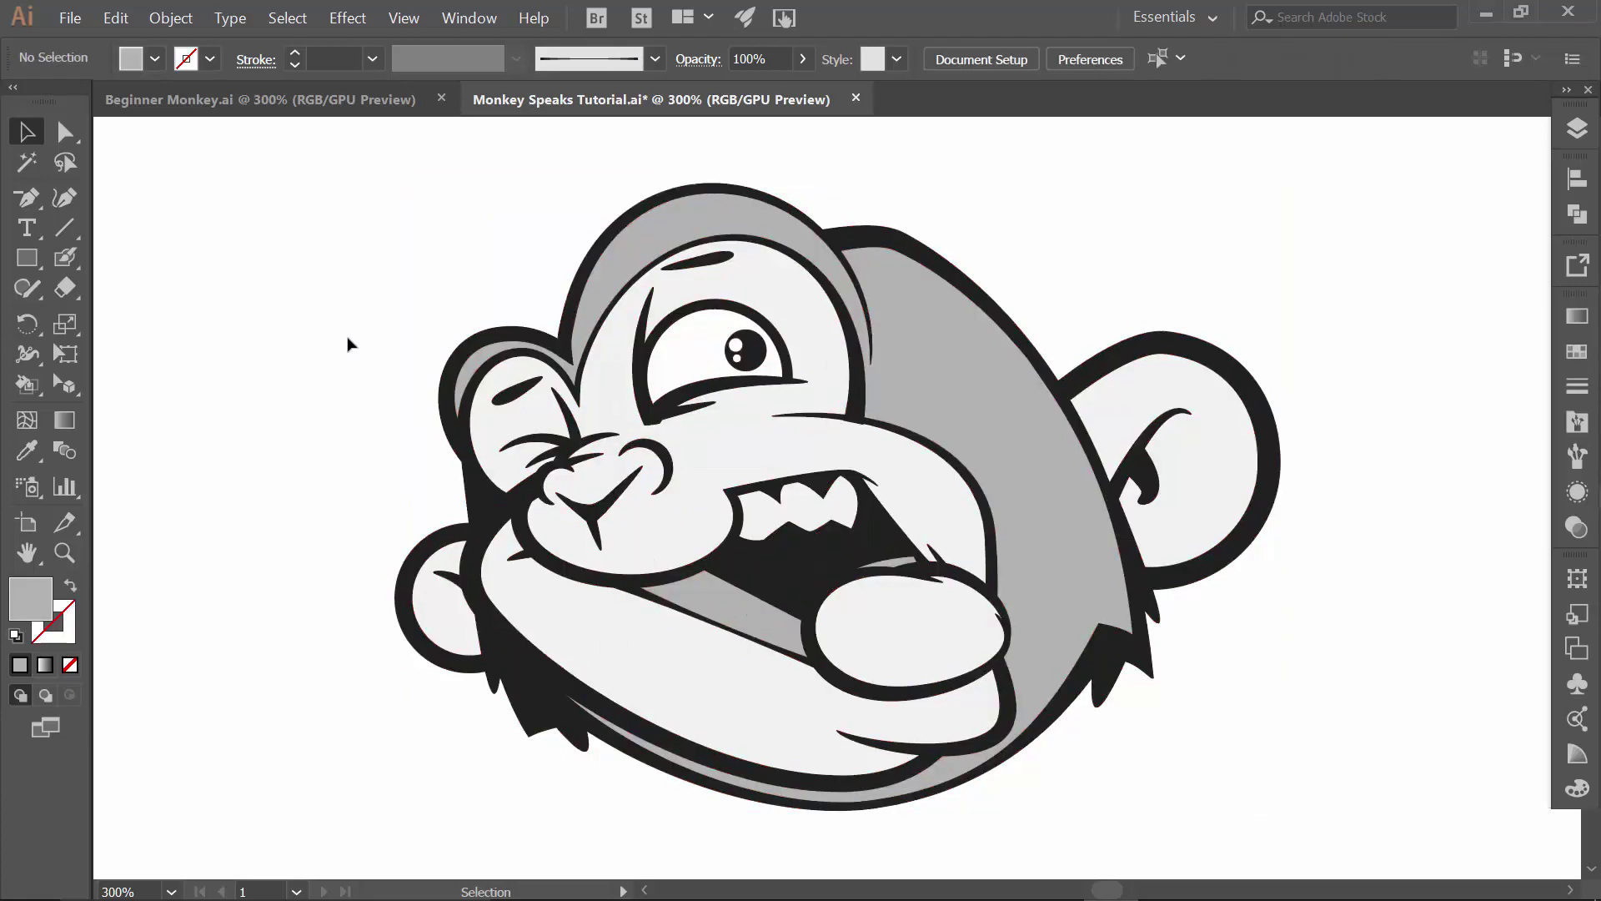
- Try moving the grey brow fill sideways off the forehead, and undo the move
click(627, 266)
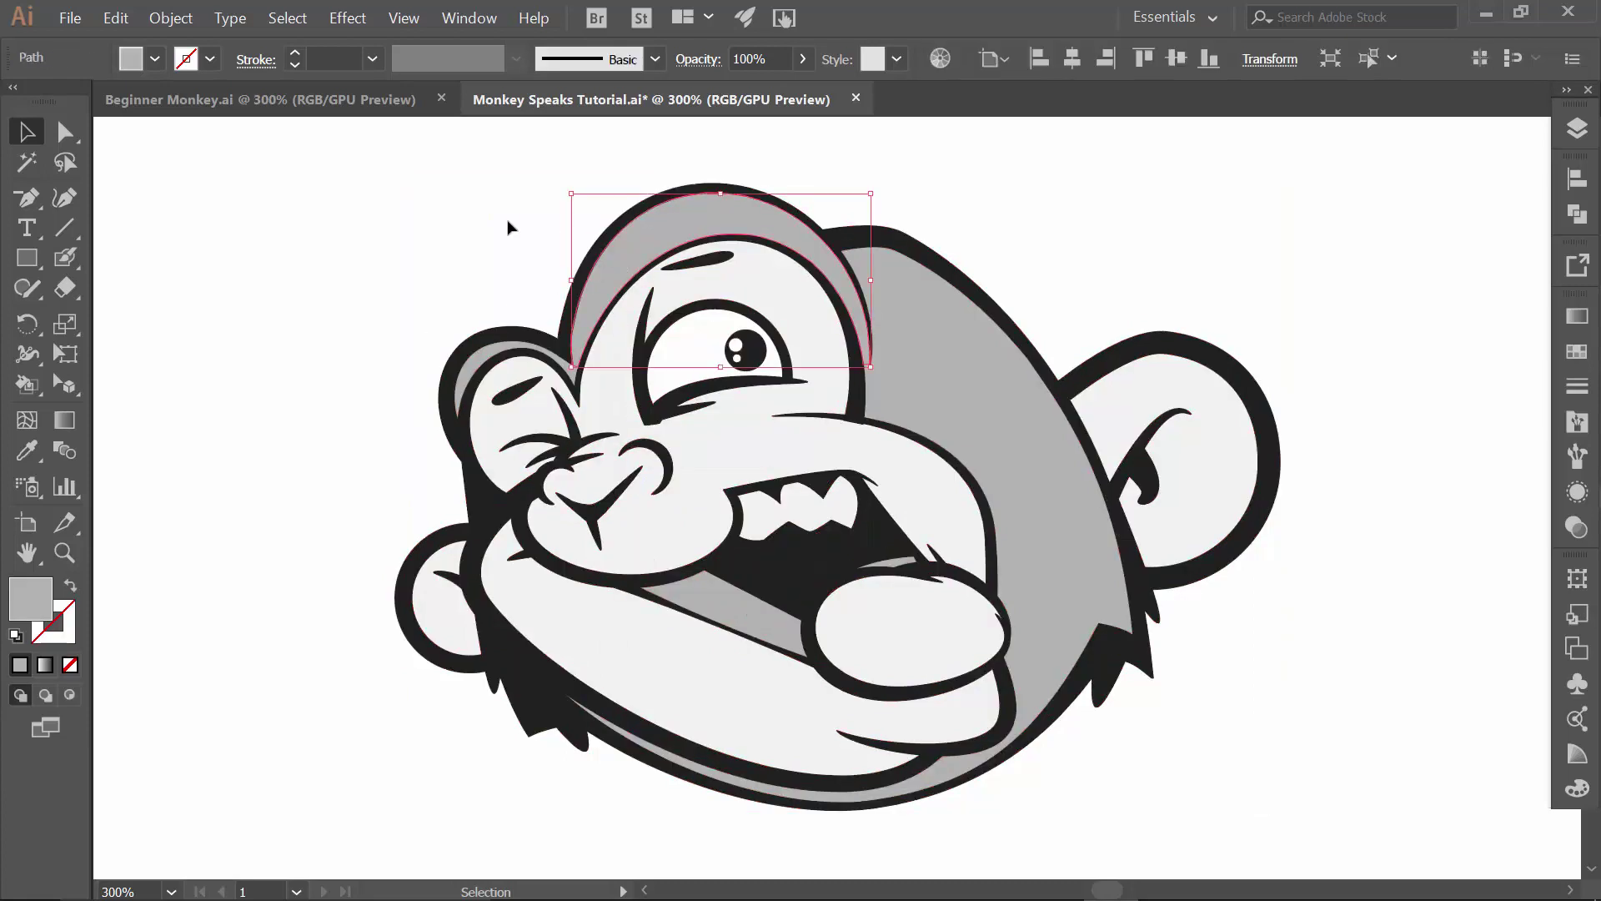
click(508, 227)
click(654, 234)
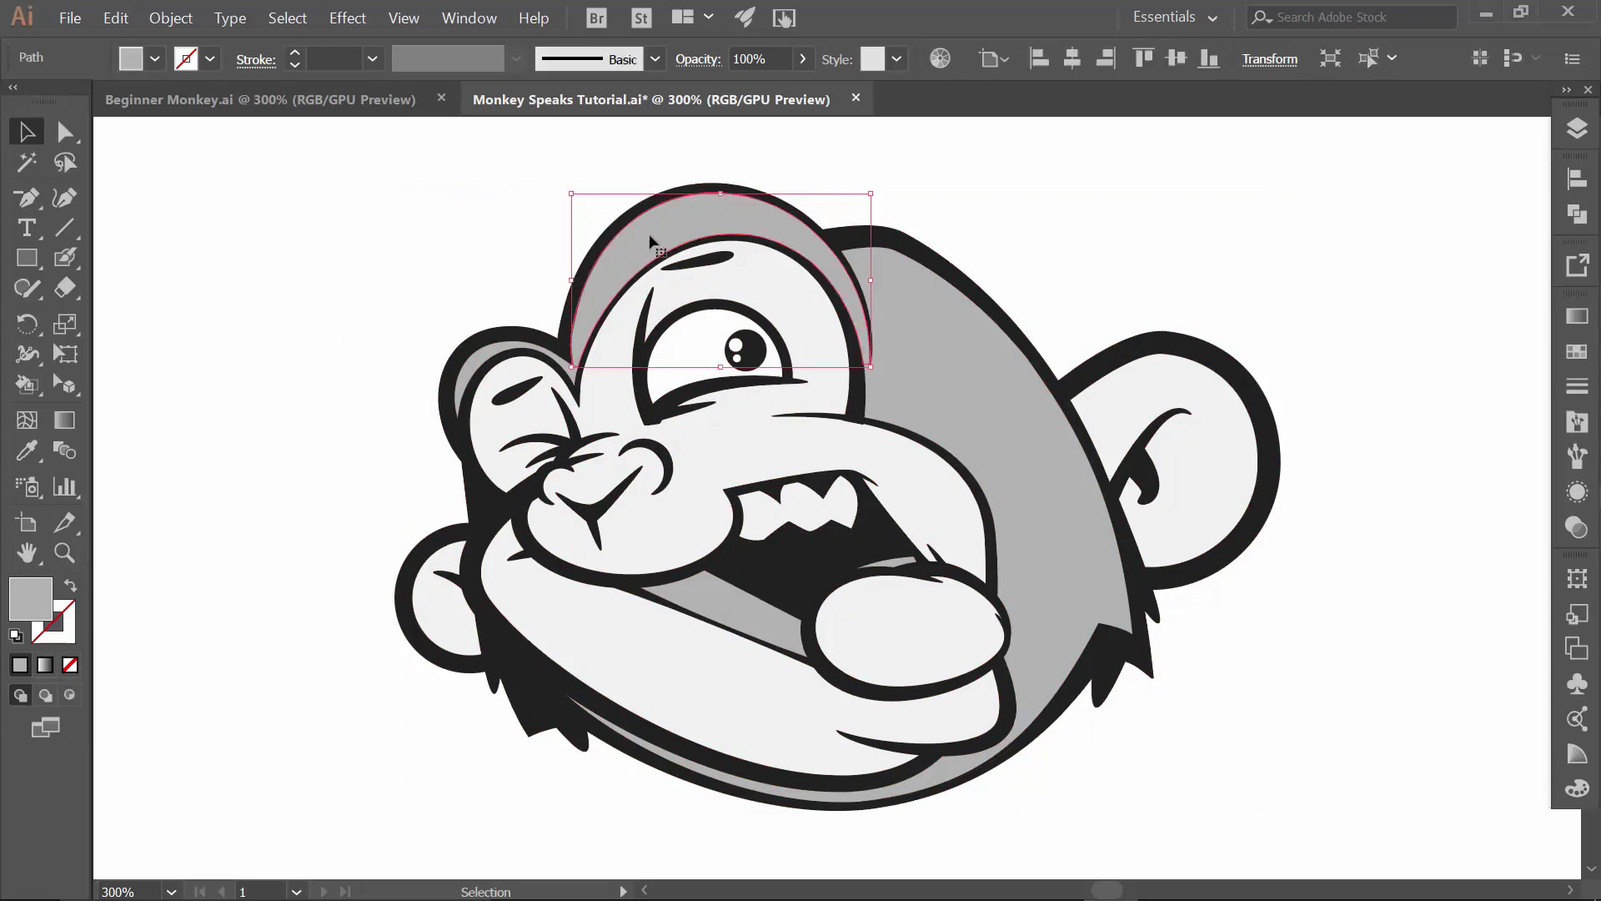
click(530, 222)
drag(689, 220, 804, 225)
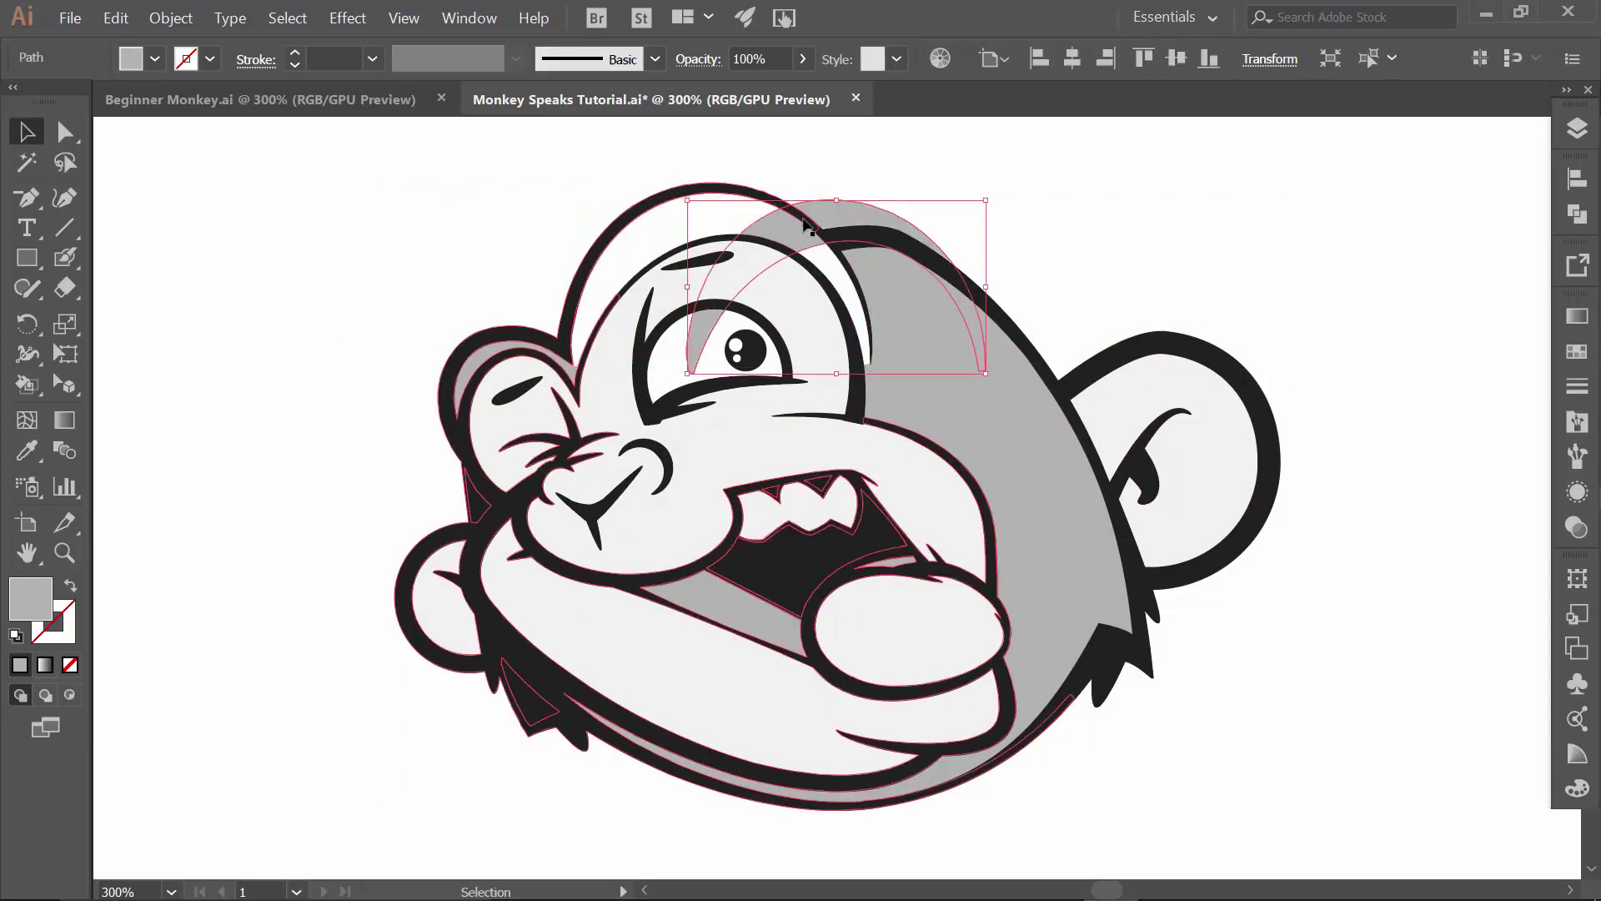
key(ctrl+z)
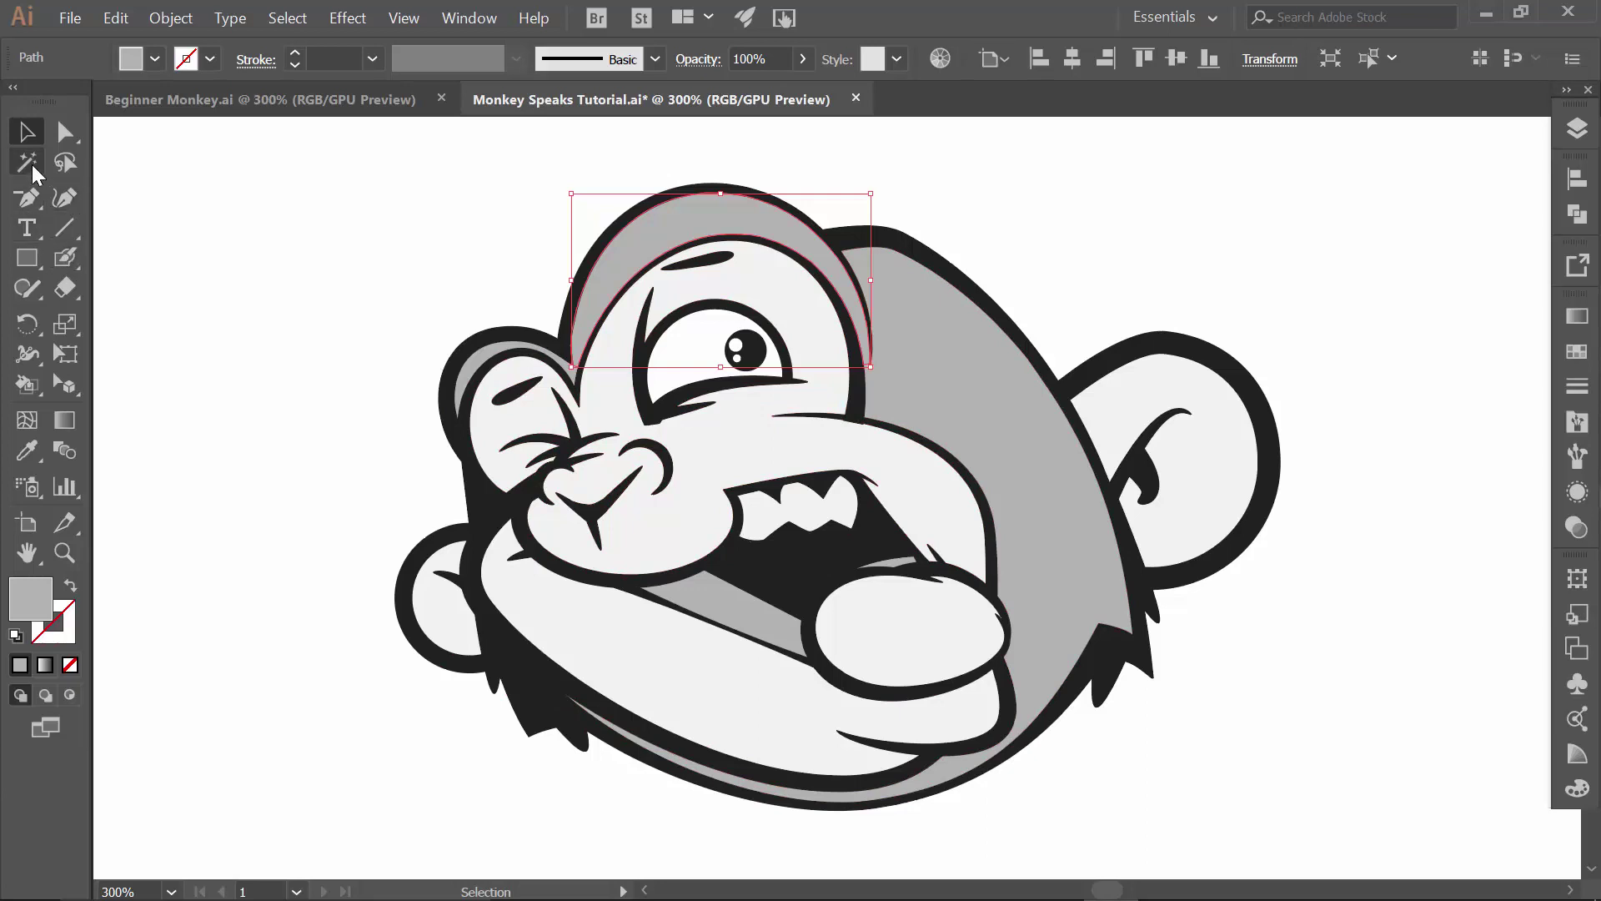
- Select all the near-black shapes with the Magic Wand and set its fill color tolerance to 5
click(33, 166)
click(492, 494)
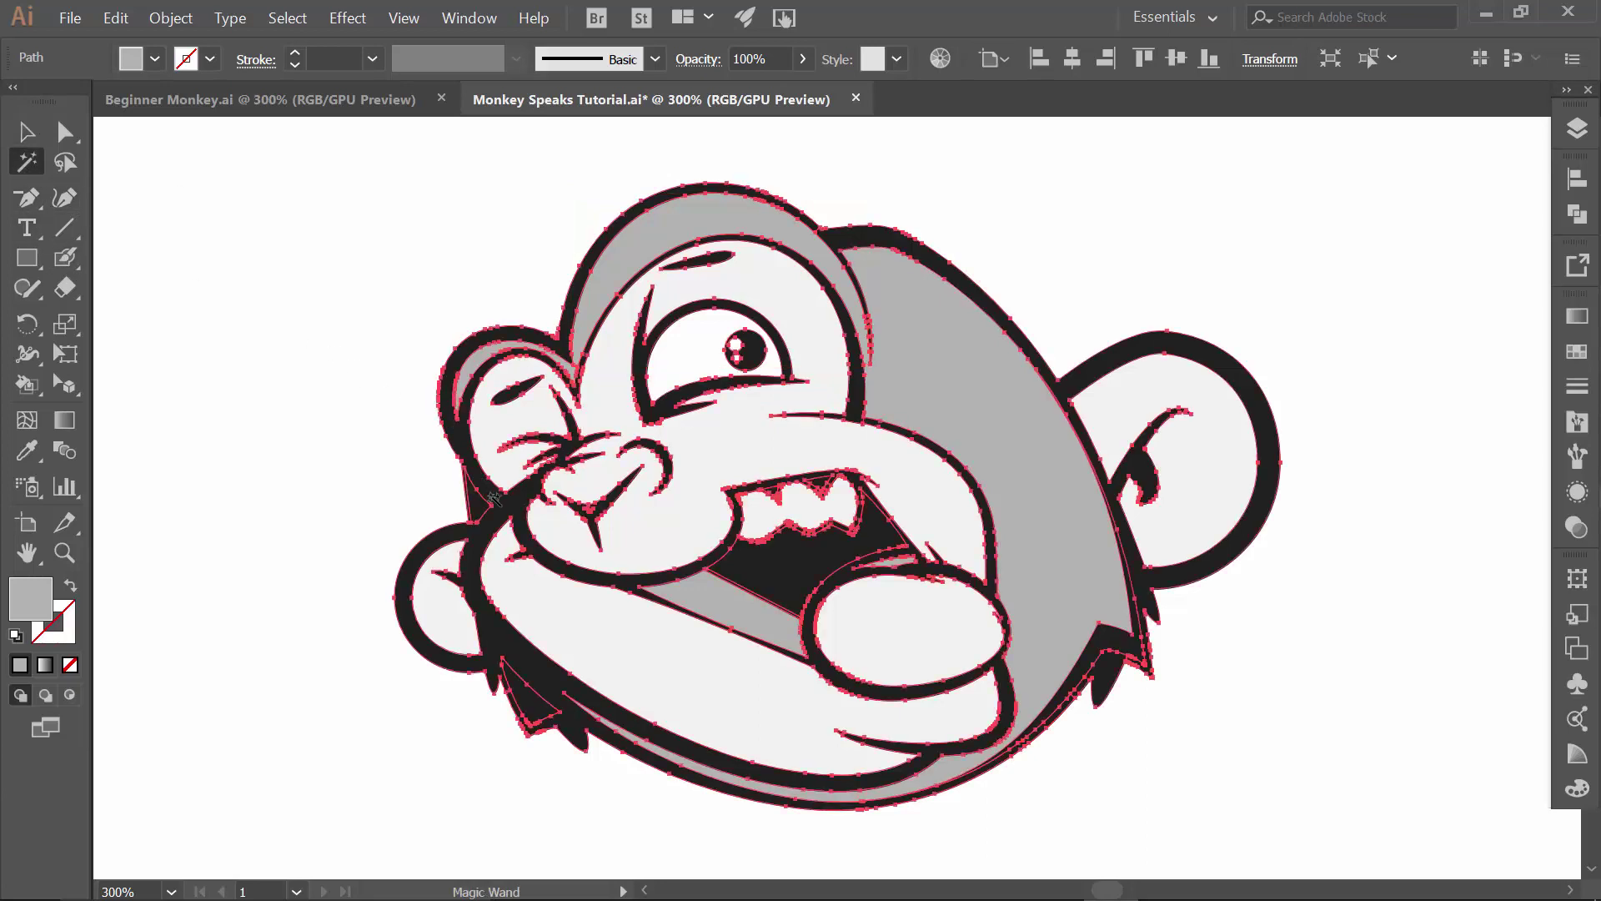
double_click(30, 171)
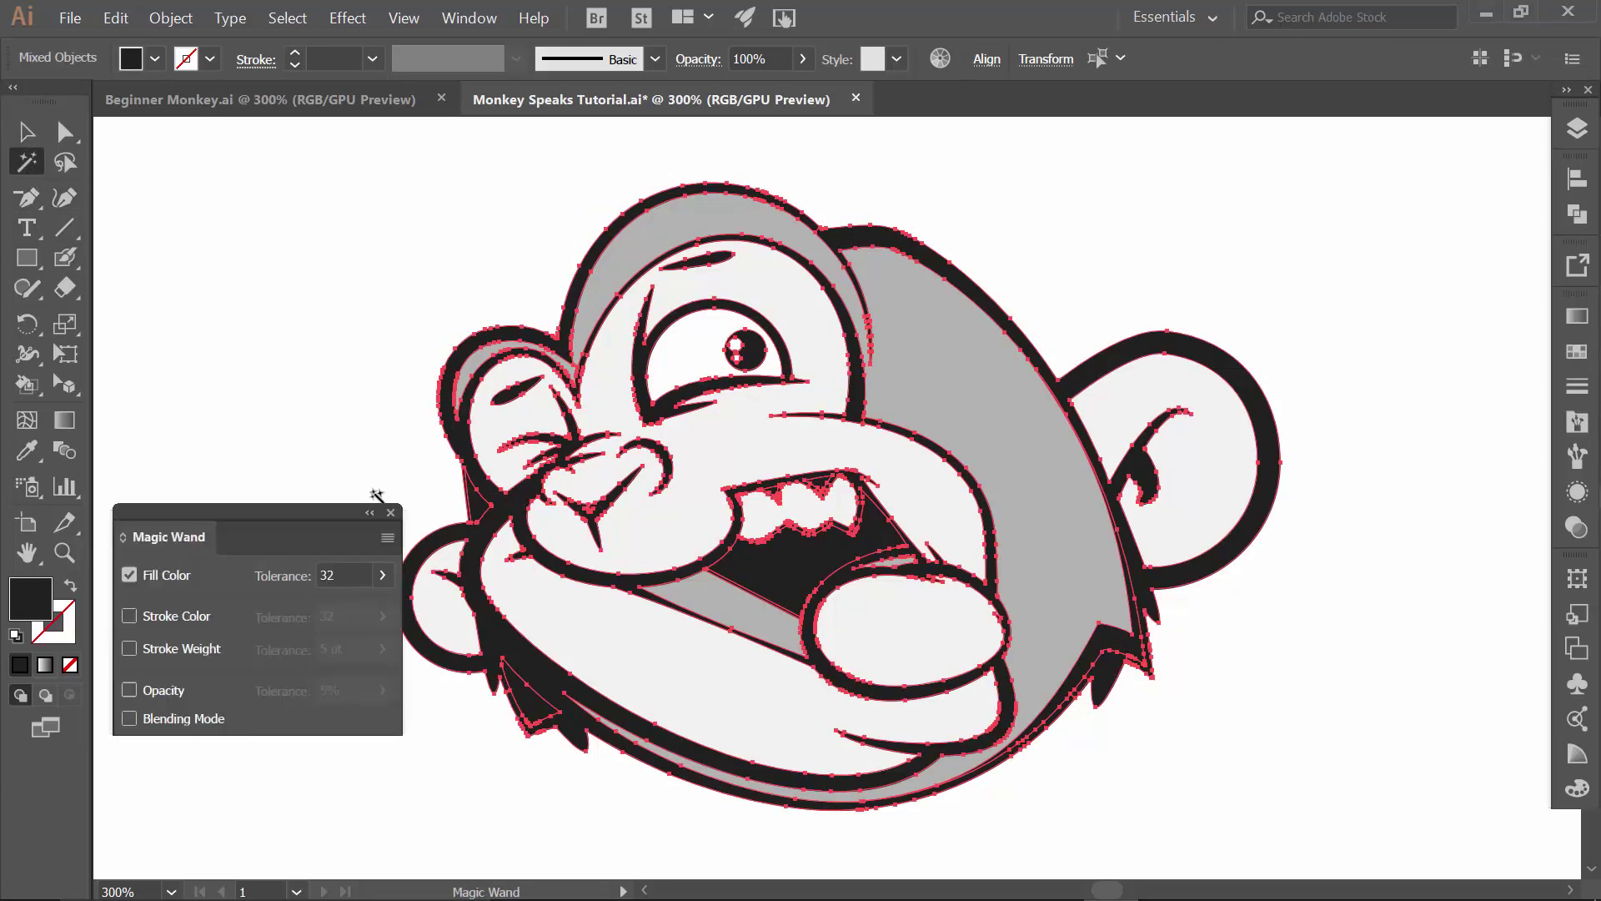
click(318, 574)
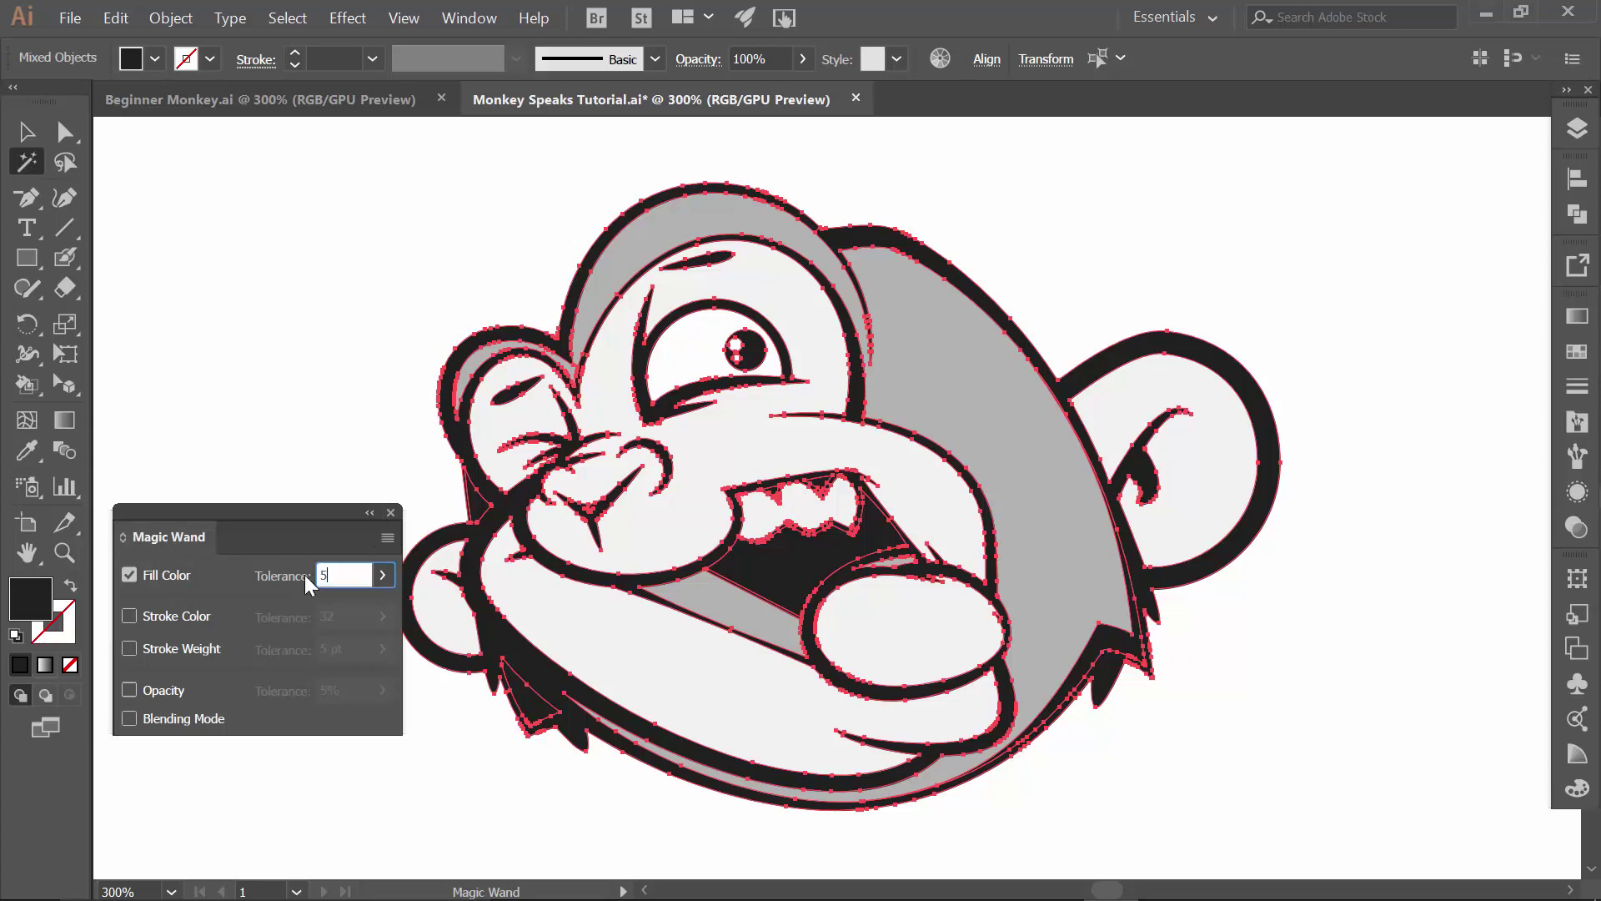
key(Return)
- Unite the selected near-black shapes into one outline with Pathfinder, deselect it and save the document
click(1577, 214)
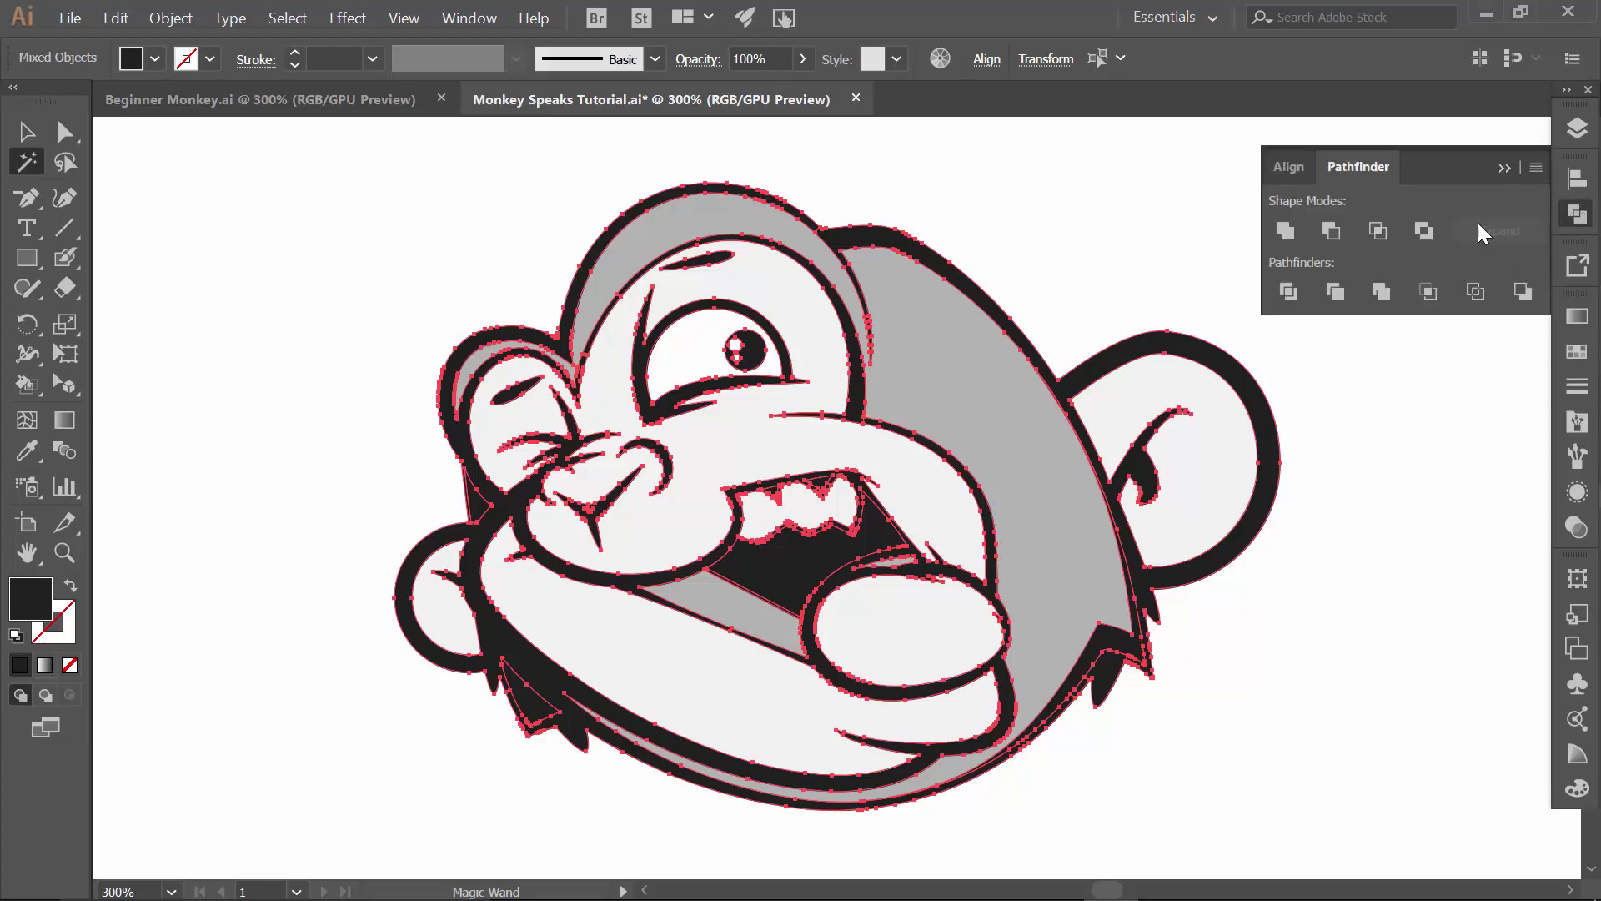
click(1288, 233)
key(v)
key(ctrl+shift+a)
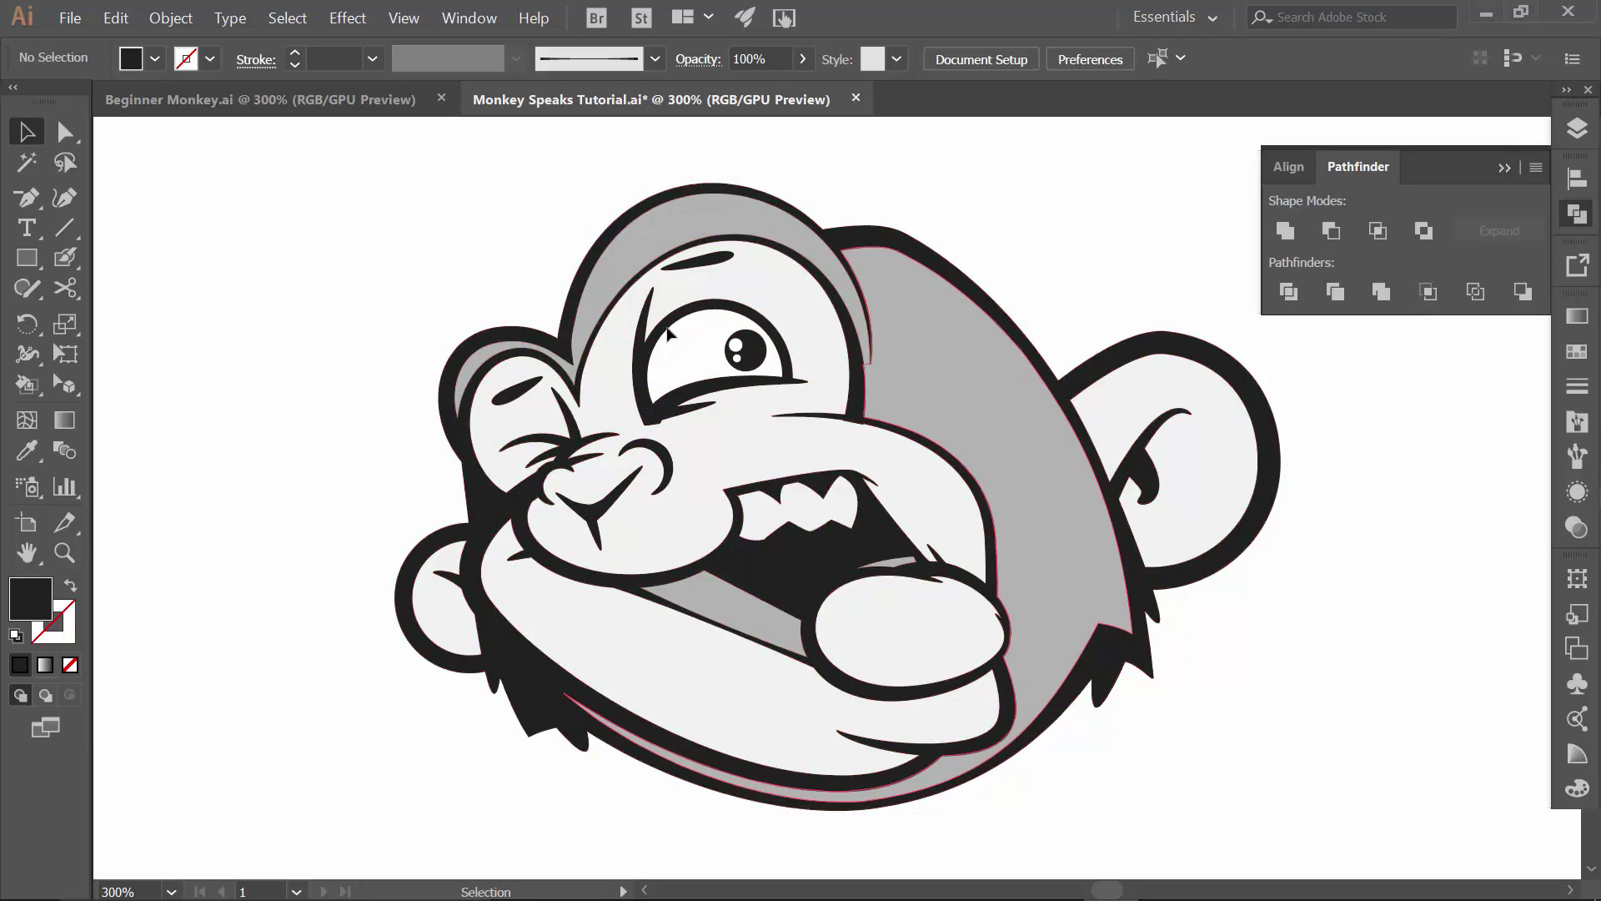
click(70, 18)
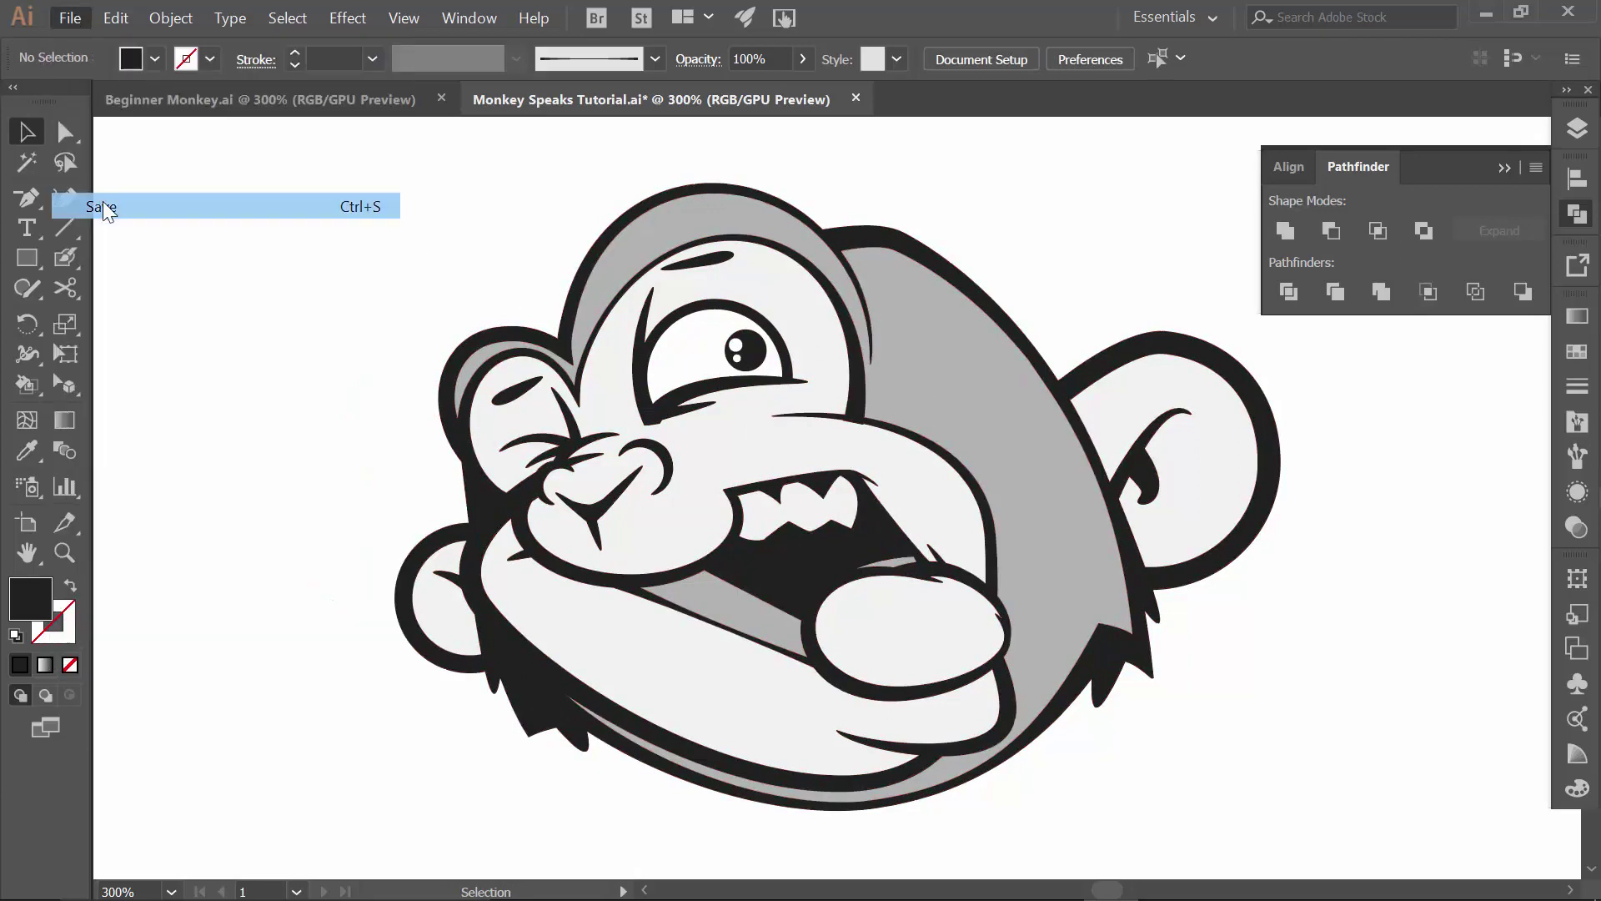